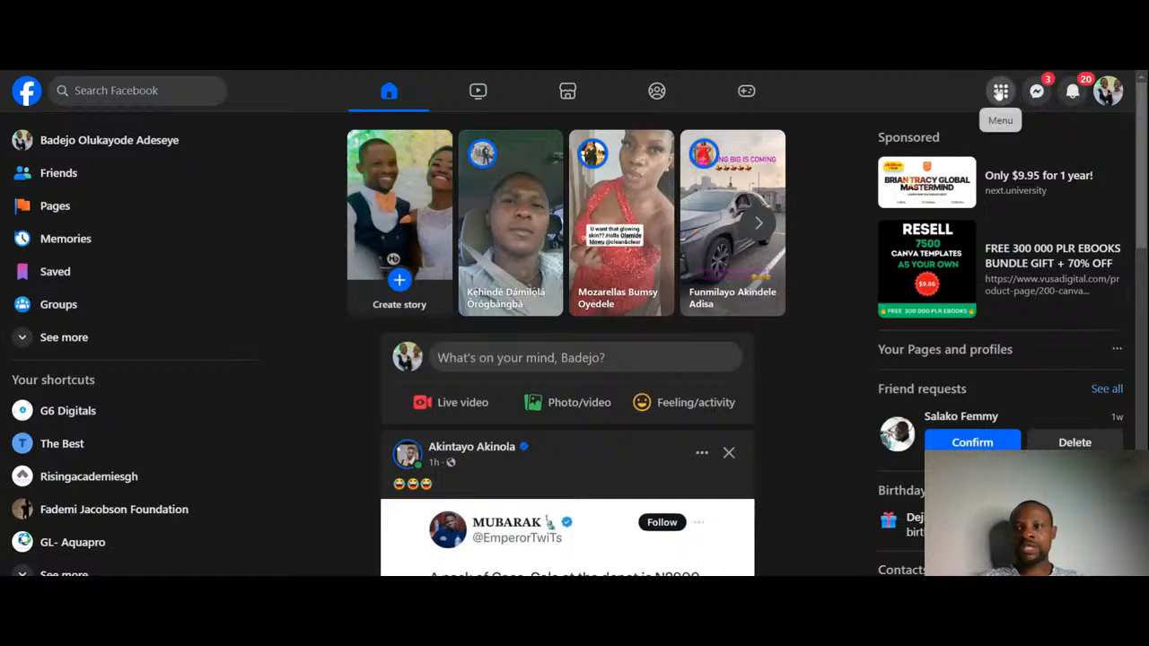
Step: Open Ads Manager from the Facebook menu
{"action": "left_click", "coordinate": [1001, 92]}
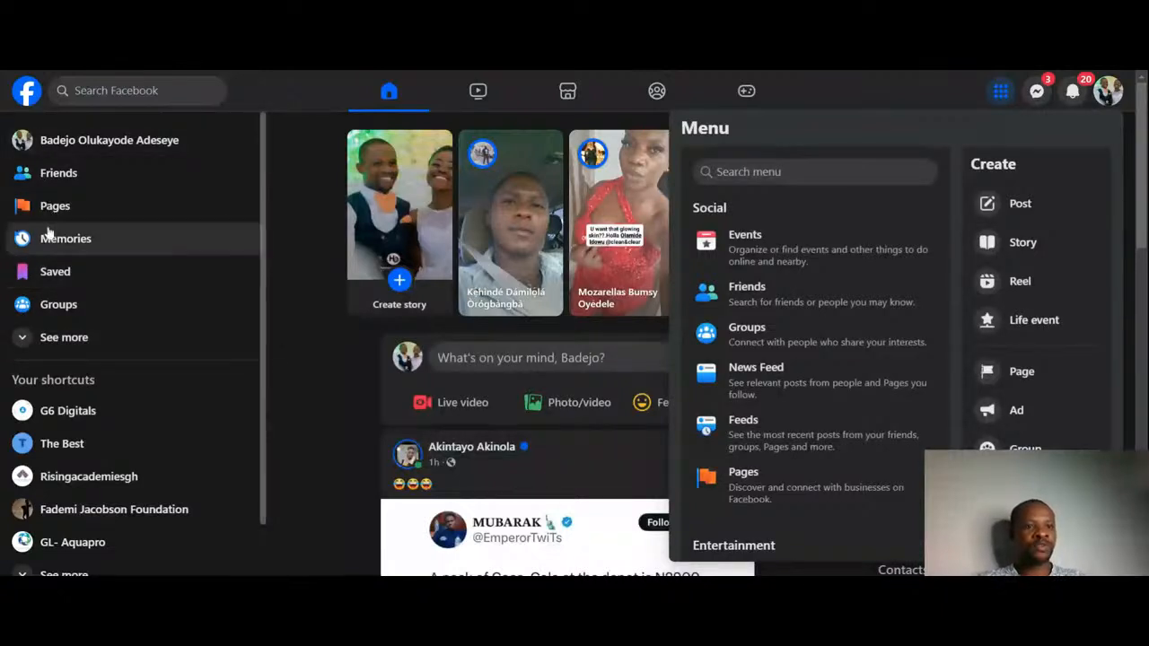
{"action": "left_click", "coordinate": [13, 344]}
{"action": "left_click", "coordinate": [14, 343]}
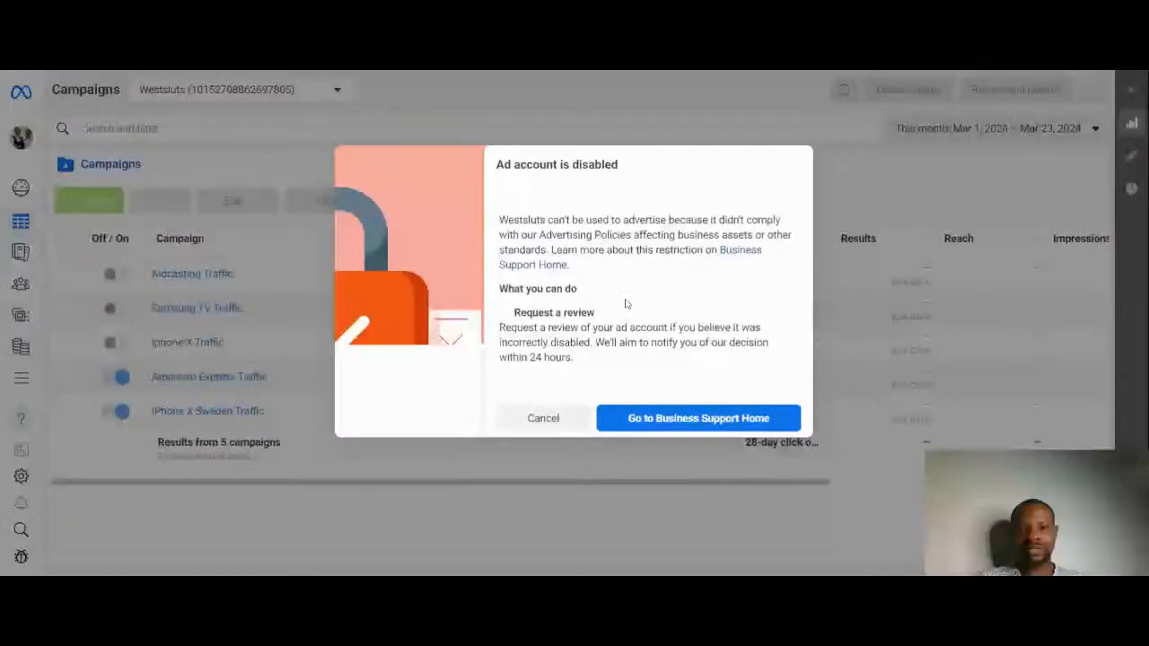
Step: Close the disabled-account notice and switch the ad account to g6classics
{"action": "left_click", "coordinate": [294, 119]}
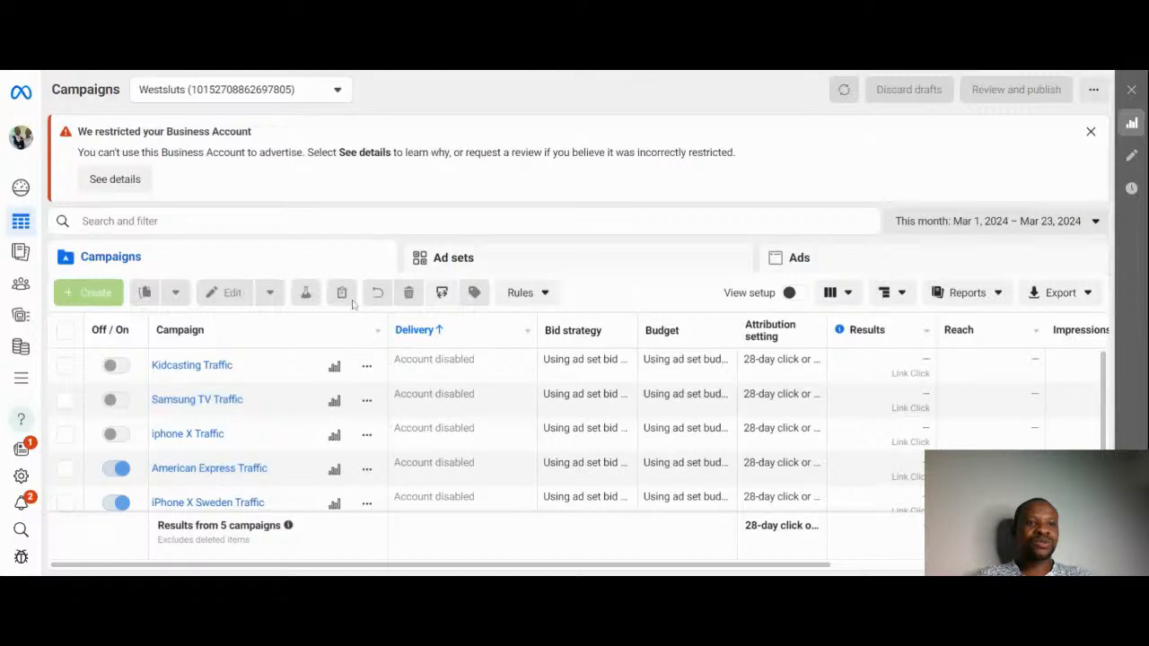
{"action": "left_click", "coordinate": [291, 93]}
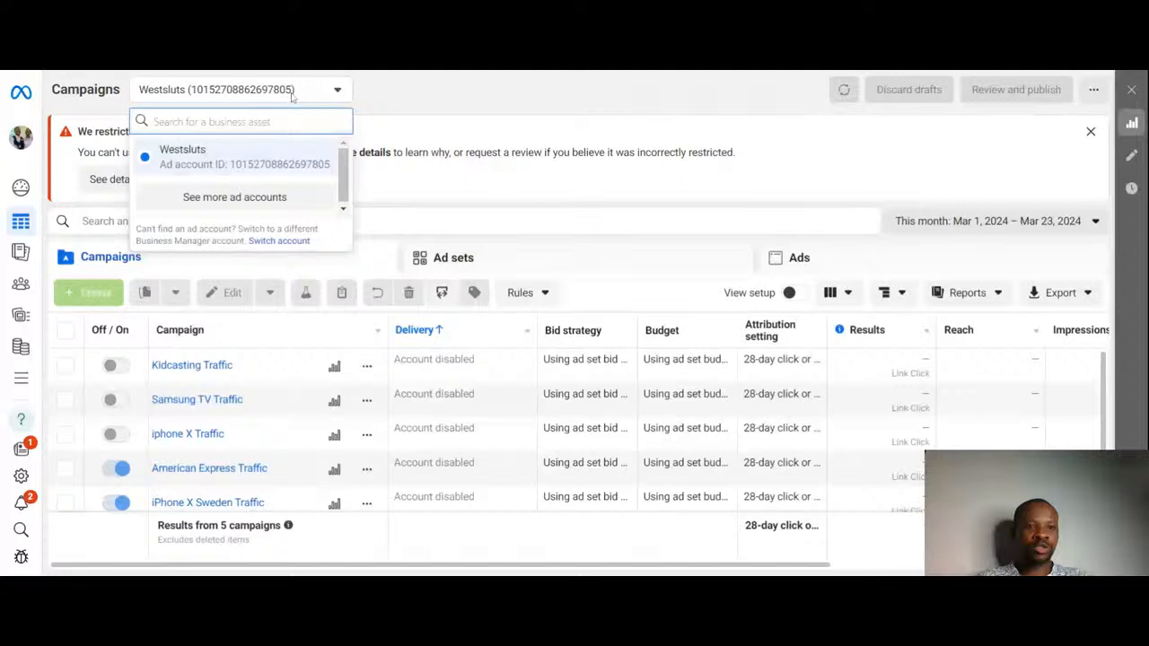
{"action": "left_click", "coordinate": [328, 198]}
{"action": "mouse_move", "coordinate": [343, 179]}
{"action": "left_mouse_down"}
{"action": "mouse_move", "coordinate": [341, 267]}
{"action": "mouse_move", "coordinate": [357, 169]}
{"action": "left_mouse_up"}
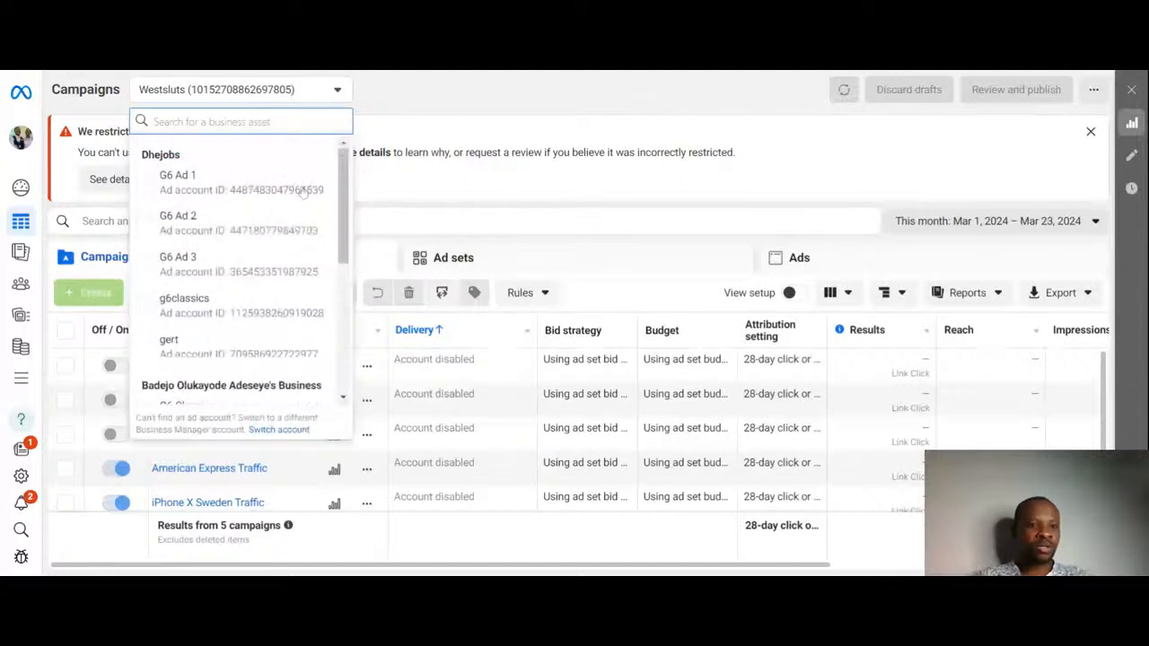
{"action": "left_click", "coordinate": [194, 307]}
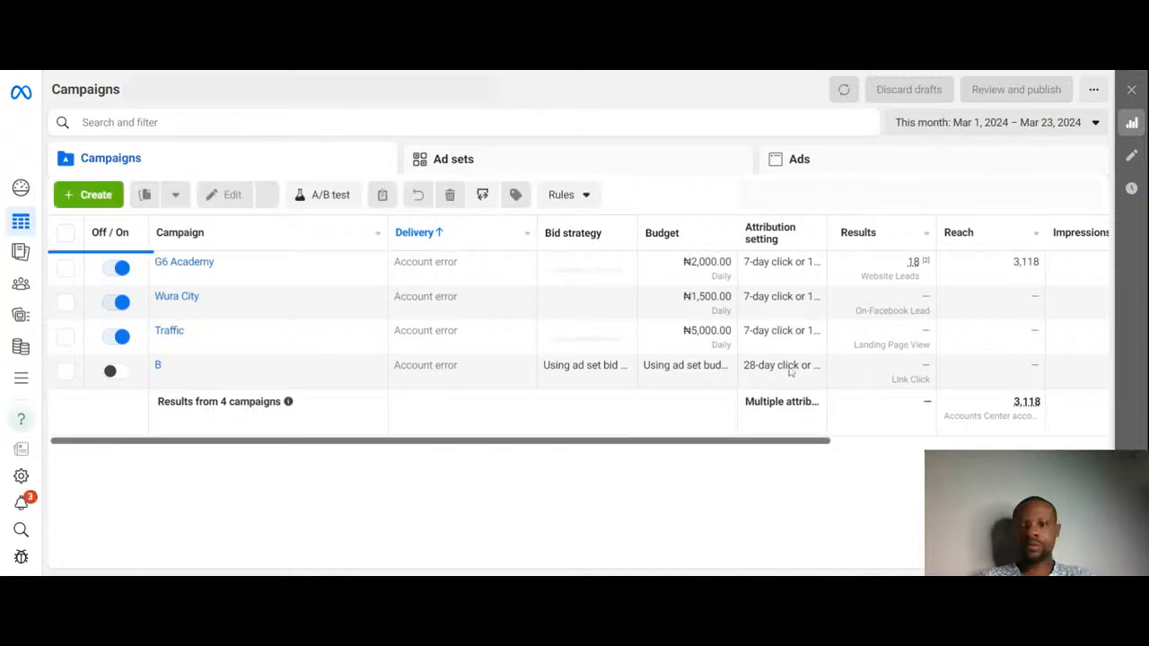
Step: Start a new Auction campaign and choose the Traffic objective
{"action": "left_click_drag", "start_coordinate": [389, 441], "coordinate": [346, 475]}
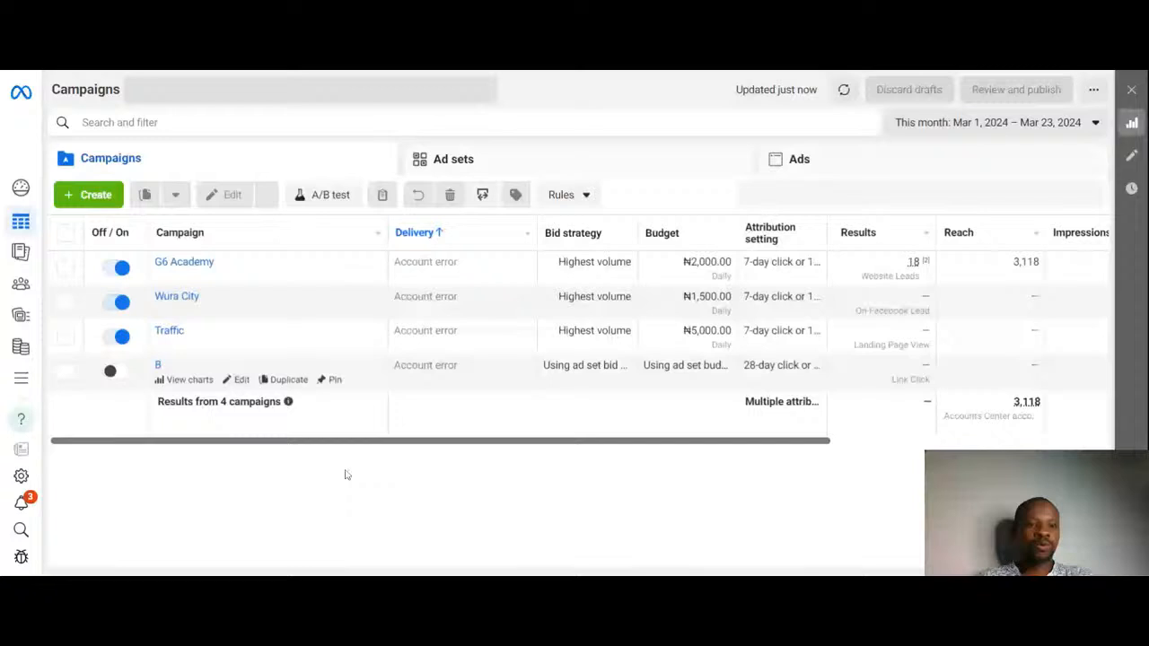
{"action": "left_click", "coordinate": [95, 195]}
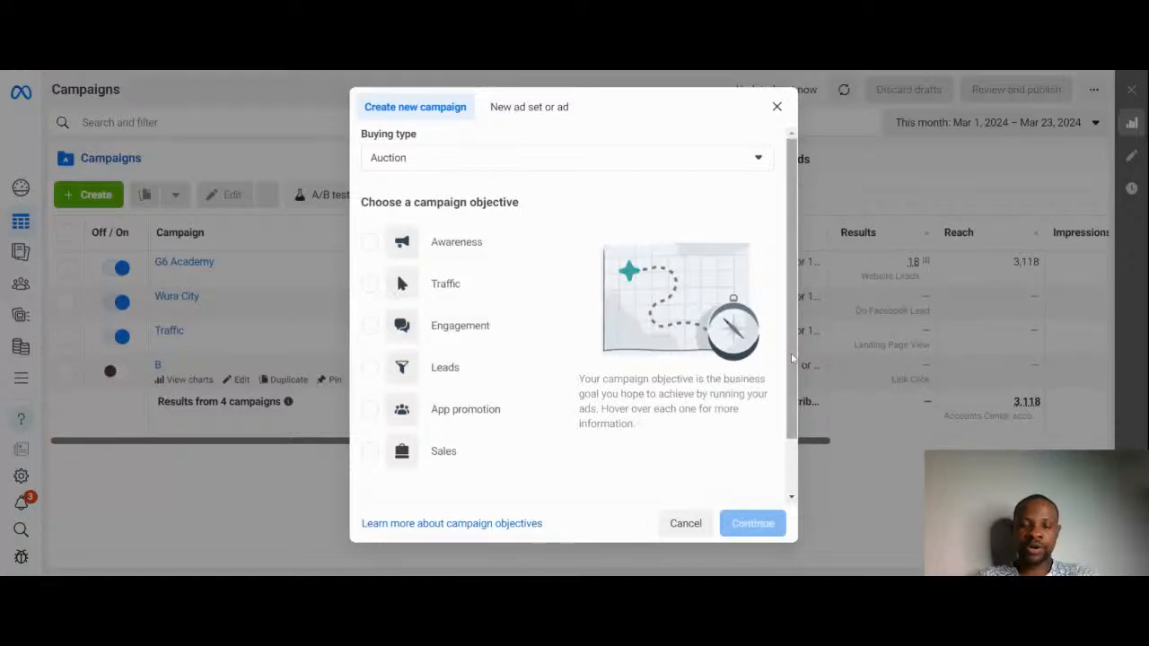
{"action": "mouse_move", "coordinate": [792, 359]}
{"action": "left_mouse_down"}
{"action": "mouse_move", "coordinate": [794, 457]}
{"action": "mouse_move", "coordinate": [795, 335]}
{"action": "mouse_move", "coordinate": [792, 381]}
{"action": "left_mouse_up"}
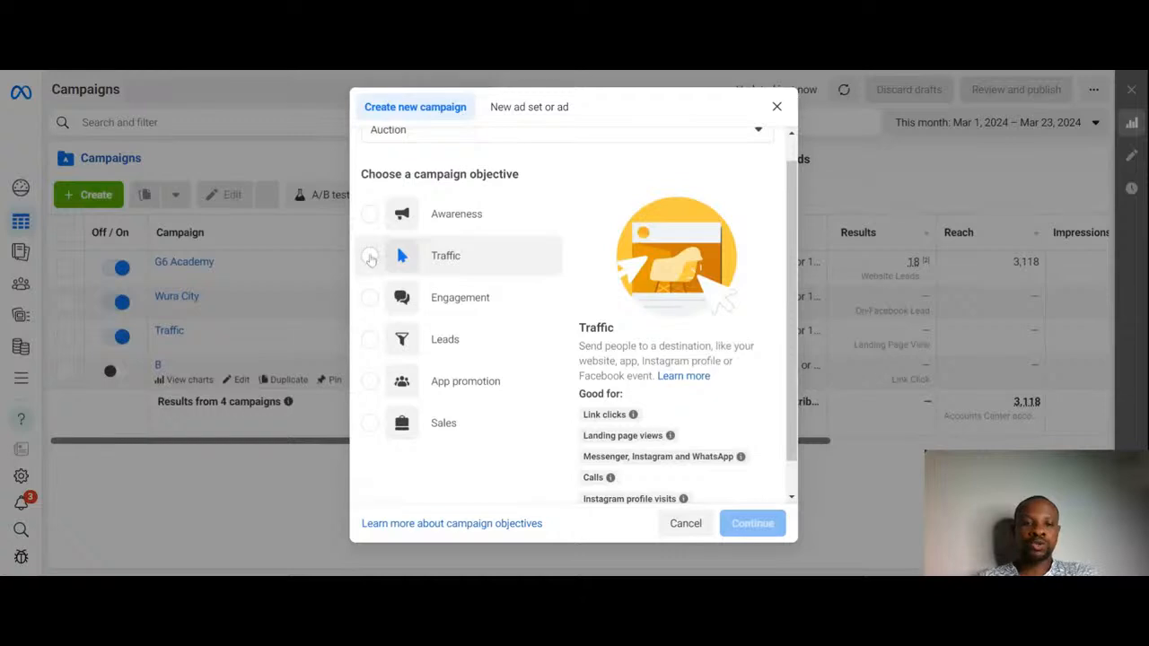
{"action": "mouse_move", "coordinate": [368, 307]}
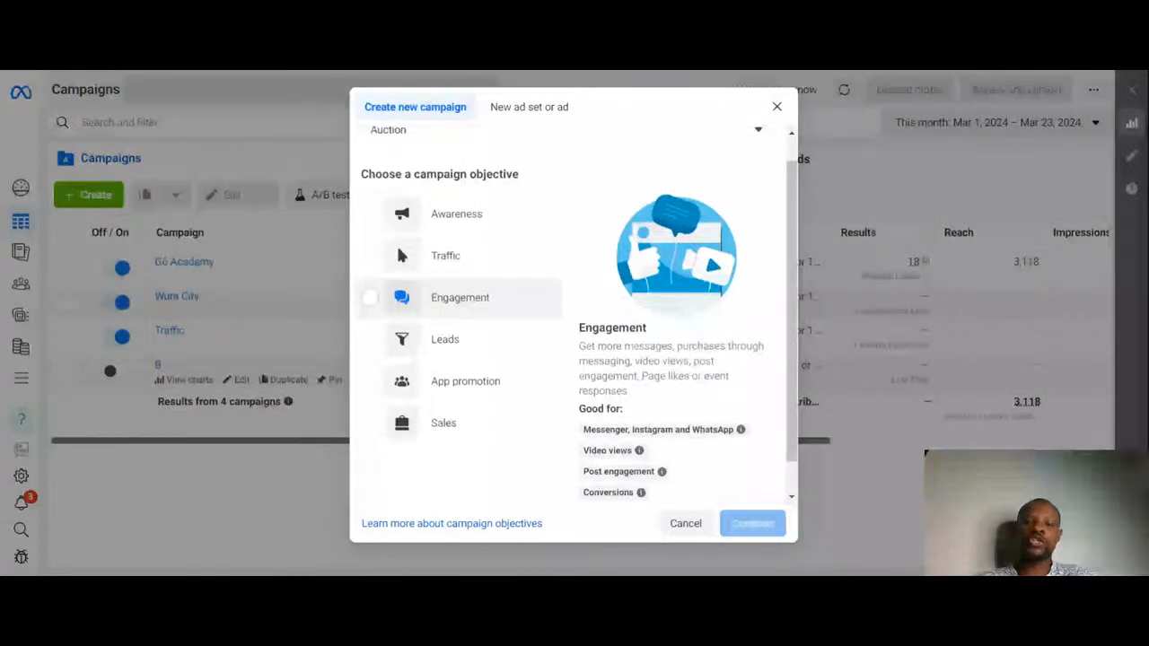
{"action": "mouse_move", "coordinate": [377, 346]}
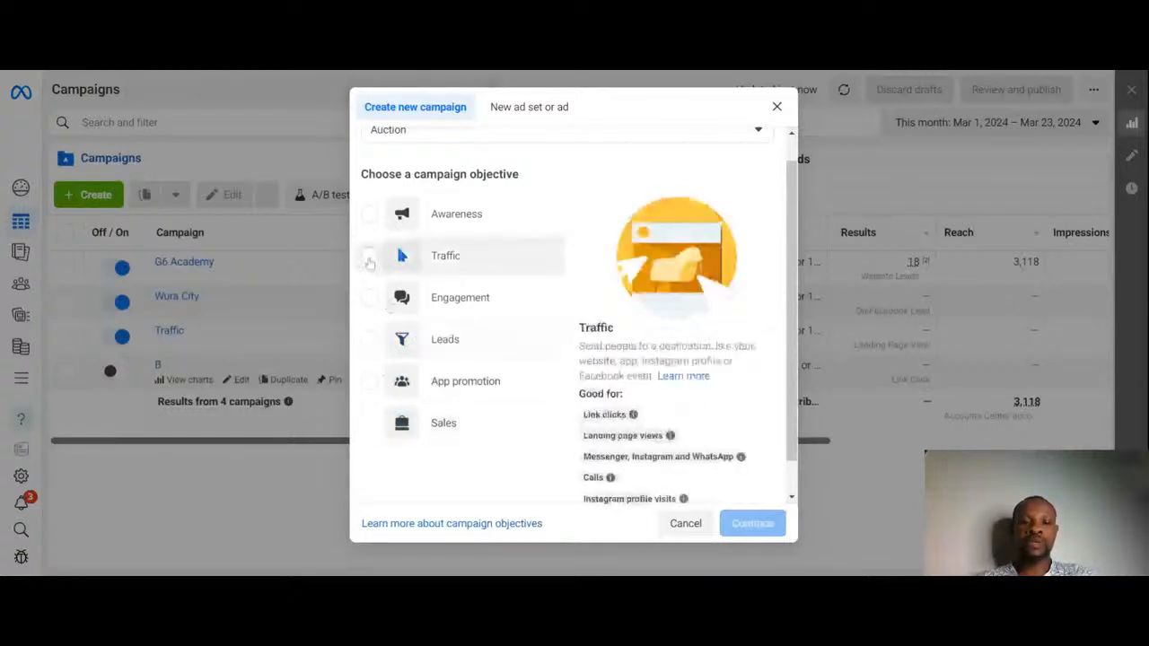
{"action": "left_click", "coordinate": [369, 258]}
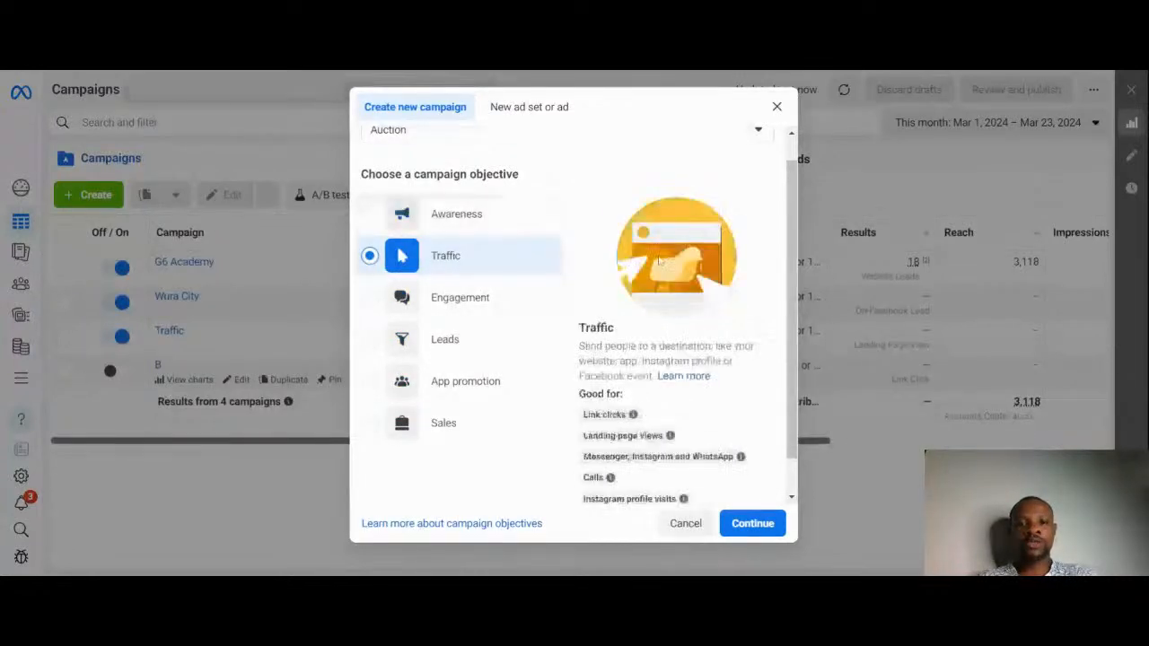
{"action": "mouse_move", "coordinate": [635, 420]}
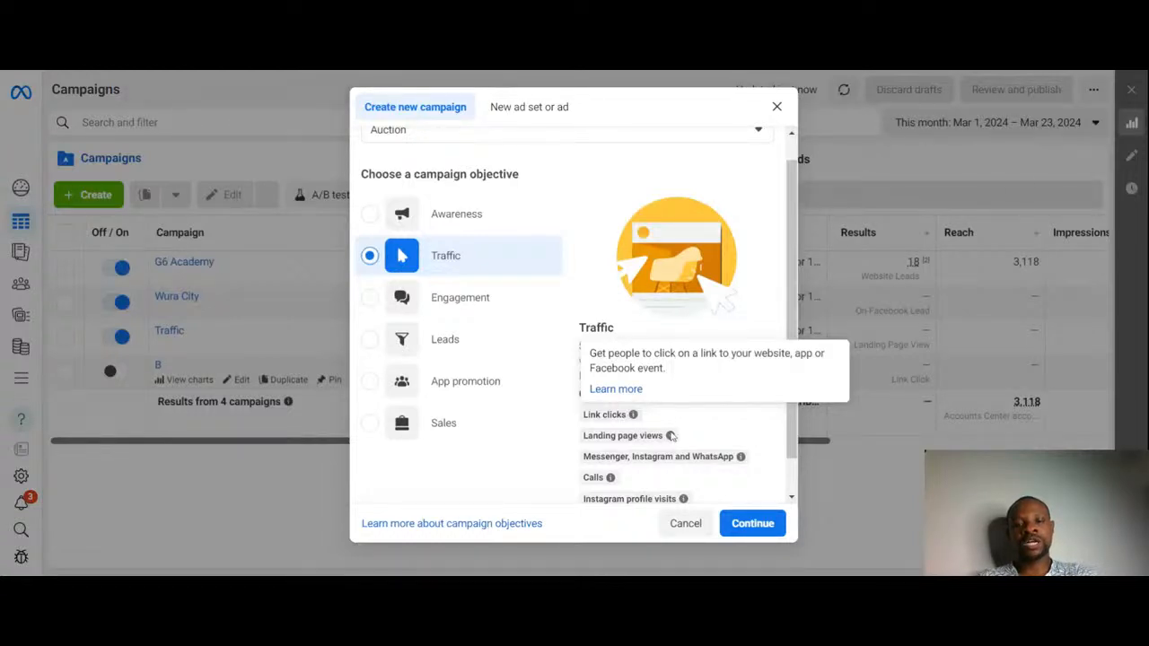
{"action": "mouse_move", "coordinate": [670, 438]}
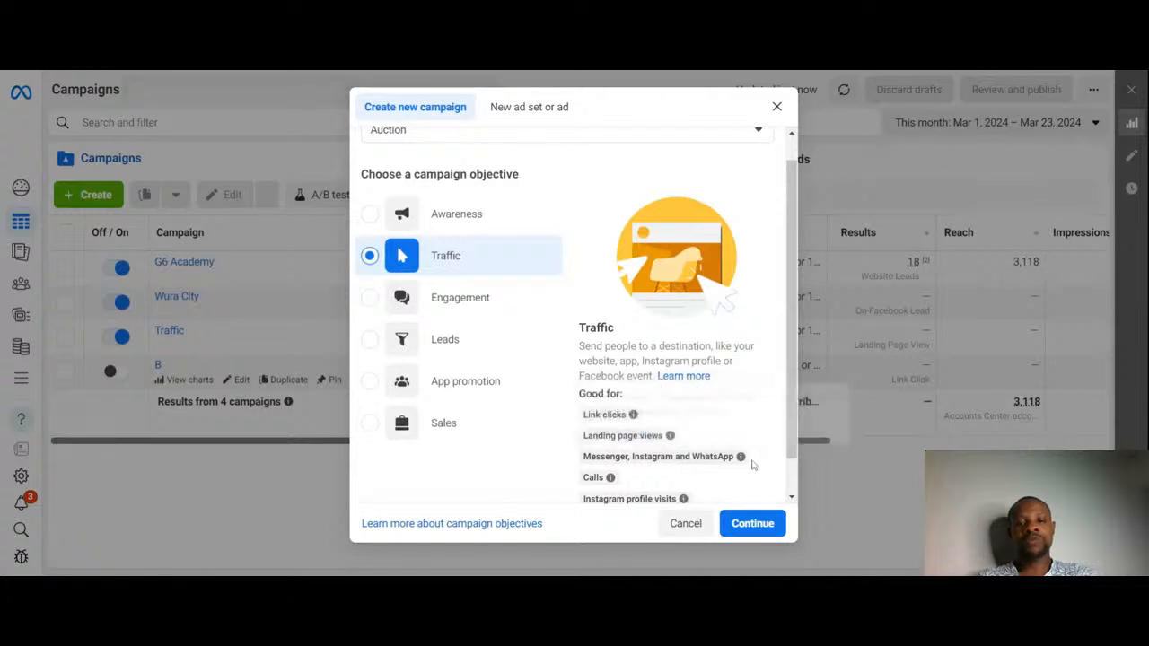
{"action": "mouse_move", "coordinate": [610, 477]}
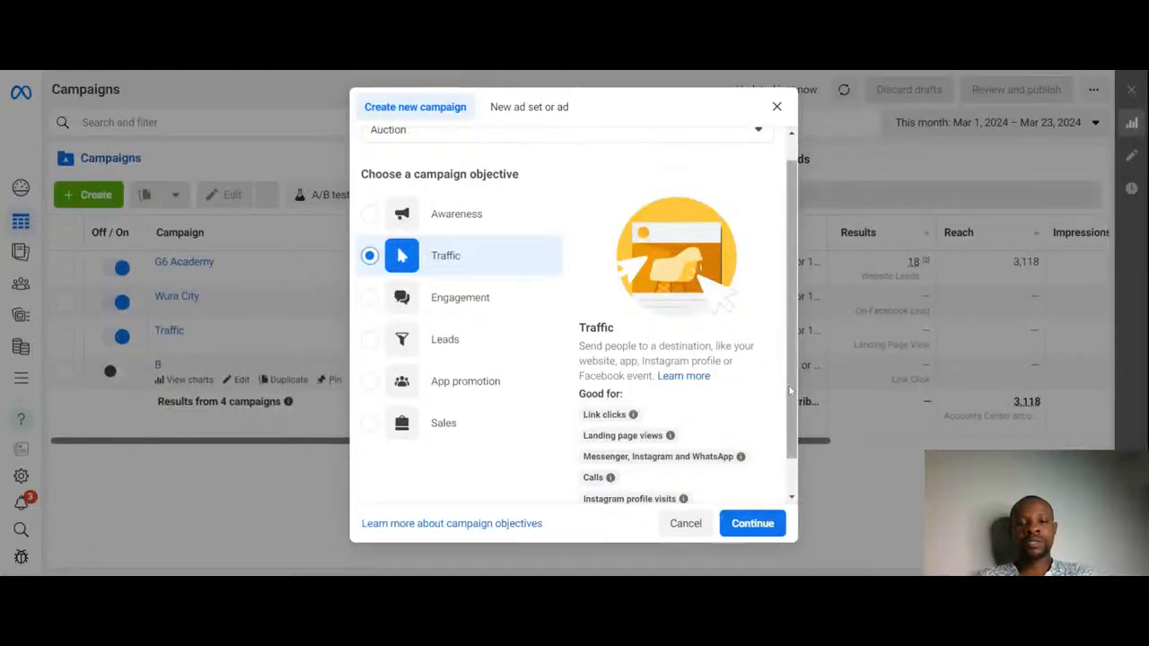
{"action": "left_click_drag", "start_coordinate": [796, 403], "coordinate": [799, 444]}
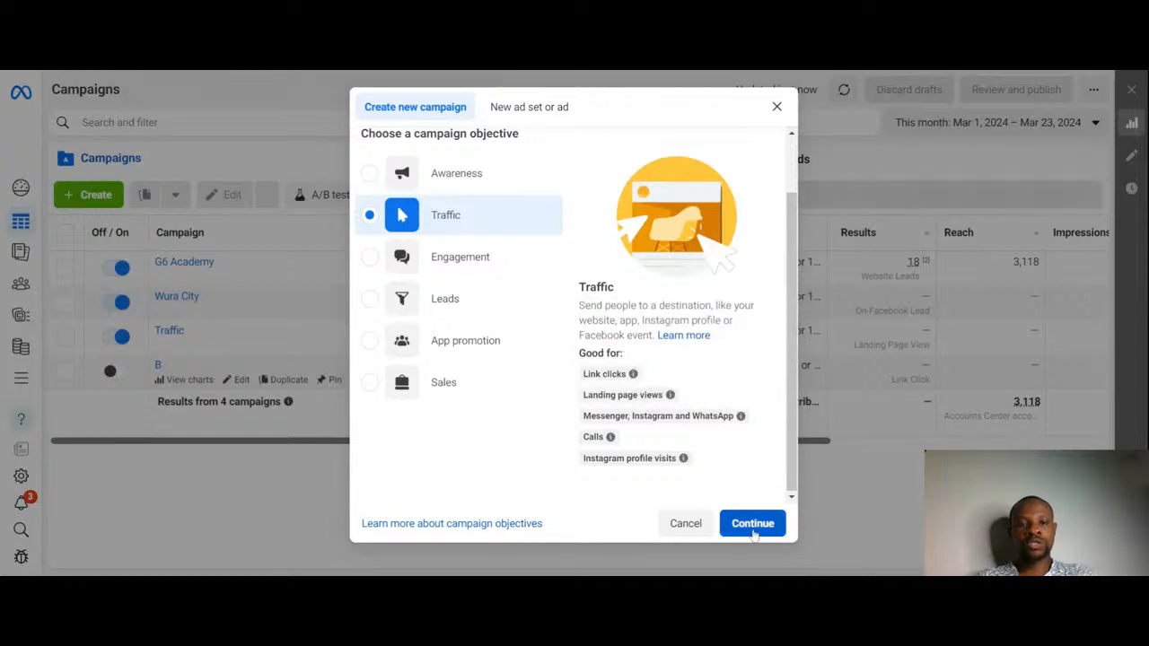
{"action": "left_click", "coordinate": [752, 524]}
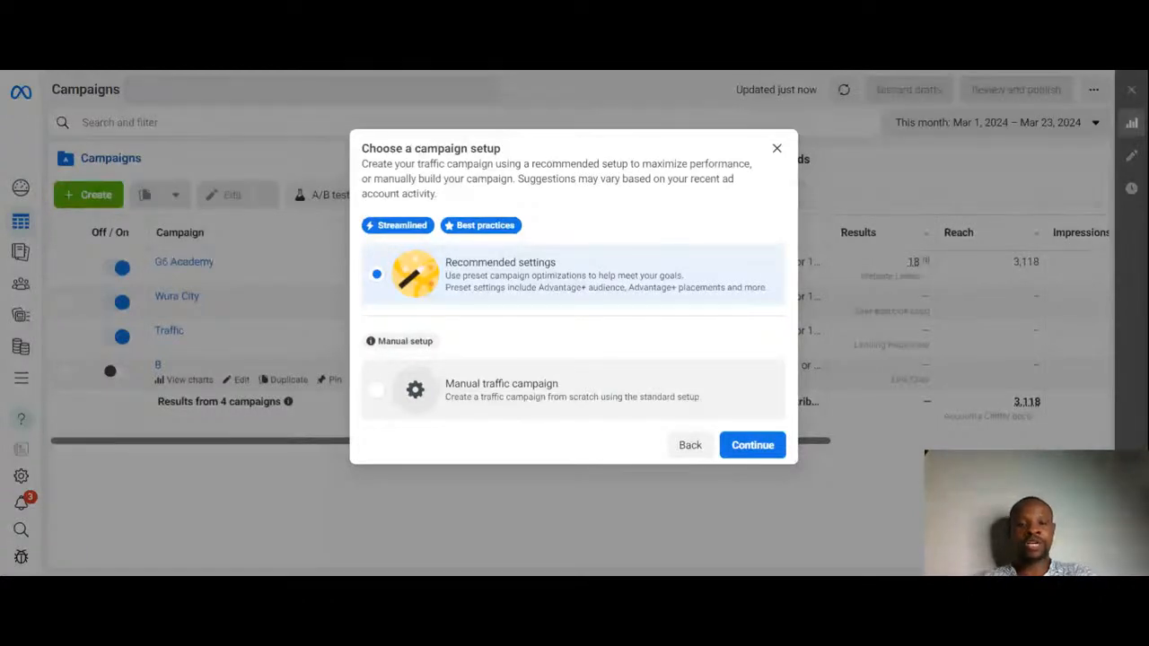
Step: Choose the manual traffic campaign setup
{"action": "left_click", "coordinate": [505, 405]}
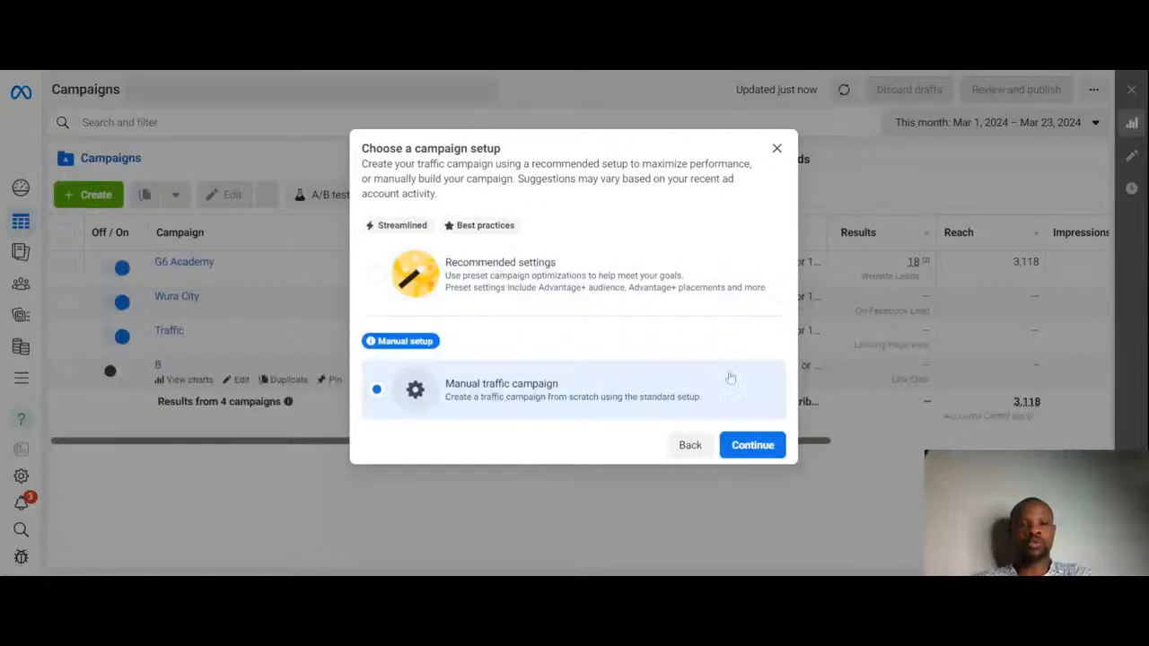
{"action": "left_click", "coordinate": [754, 445]}
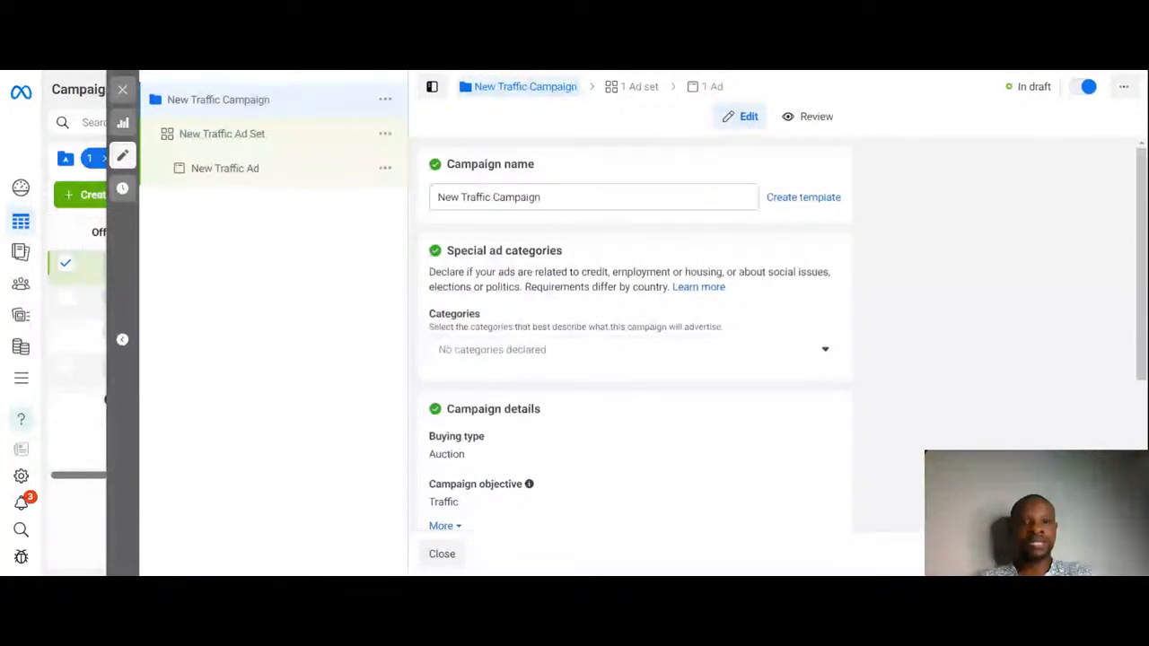
Step: Name the campaign G6
{"action": "left_click", "coordinate": [540, 196]}
{"action": "type", "text": "G6"}
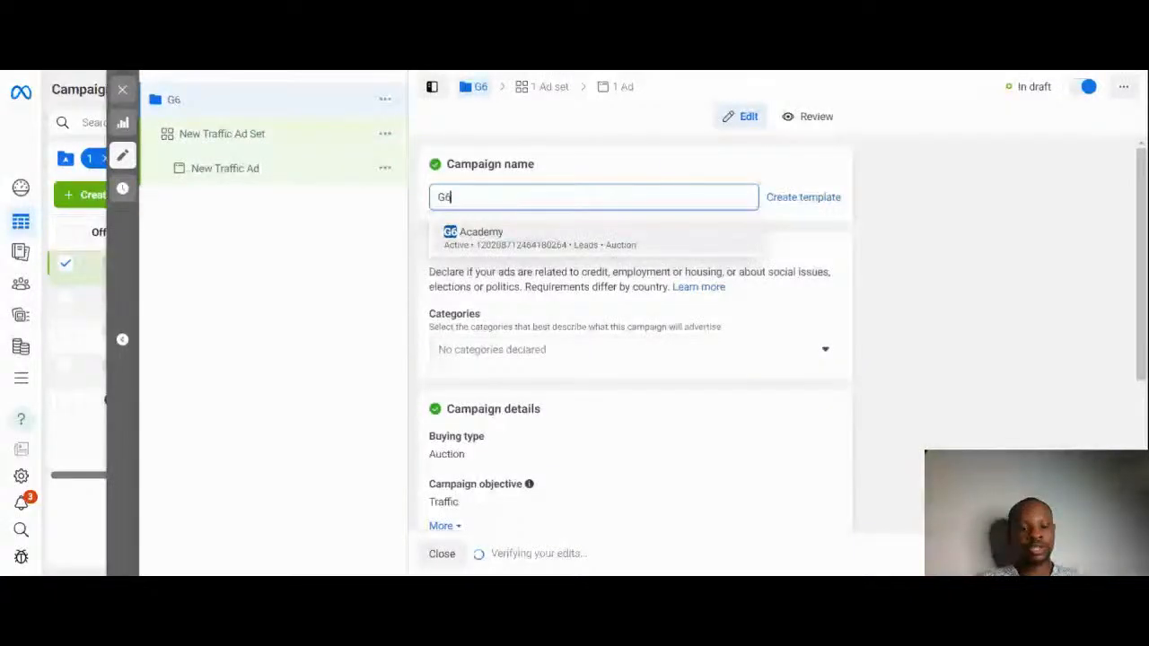
{"action": "left_click", "coordinate": [912, 195]}
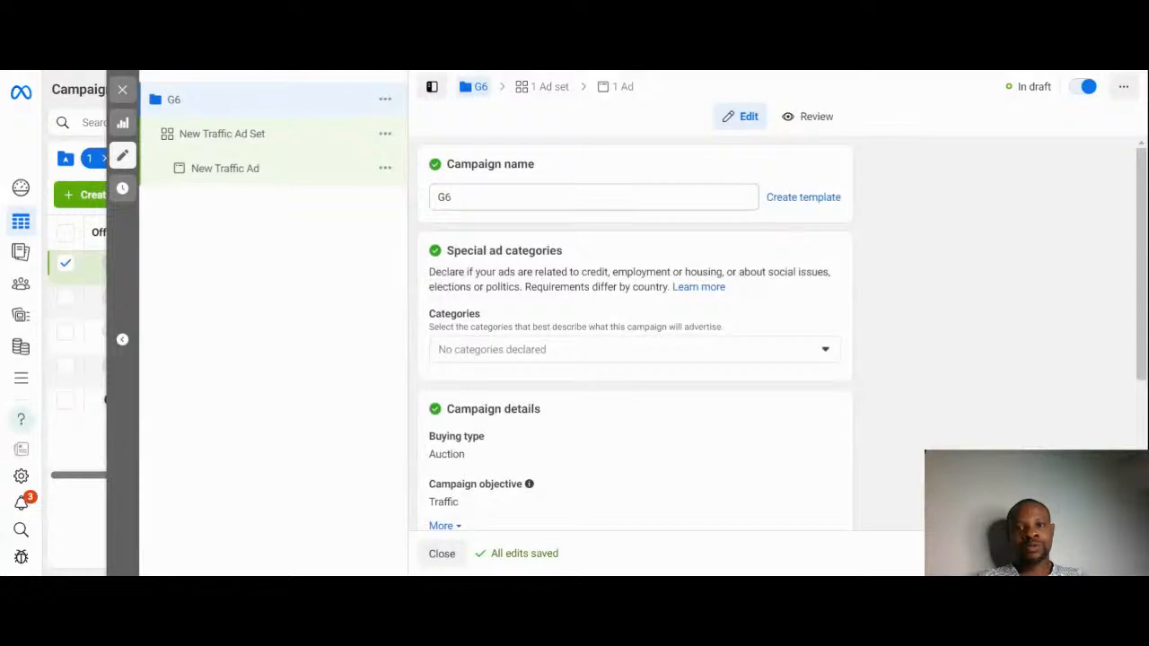
{"action": "double_click", "coordinate": [444, 196]}
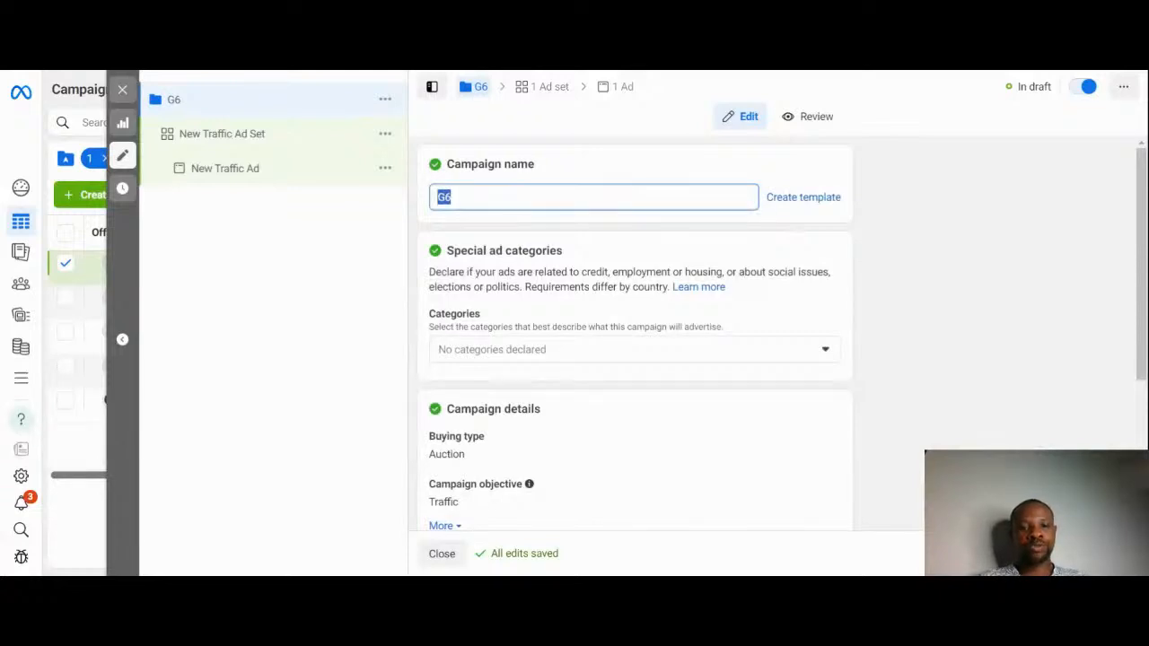
{"action": "left_click", "coordinate": [870, 247]}
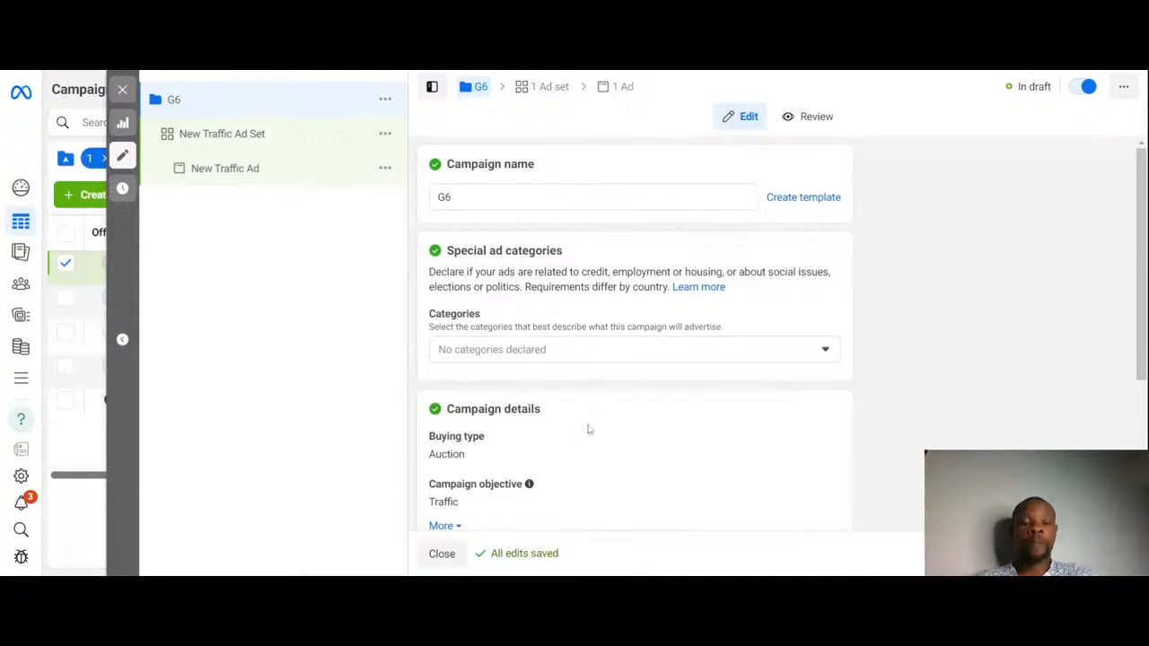
Step: Open the special ad categories list and close it without declaring any category
{"action": "left_click", "coordinate": [631, 355]}
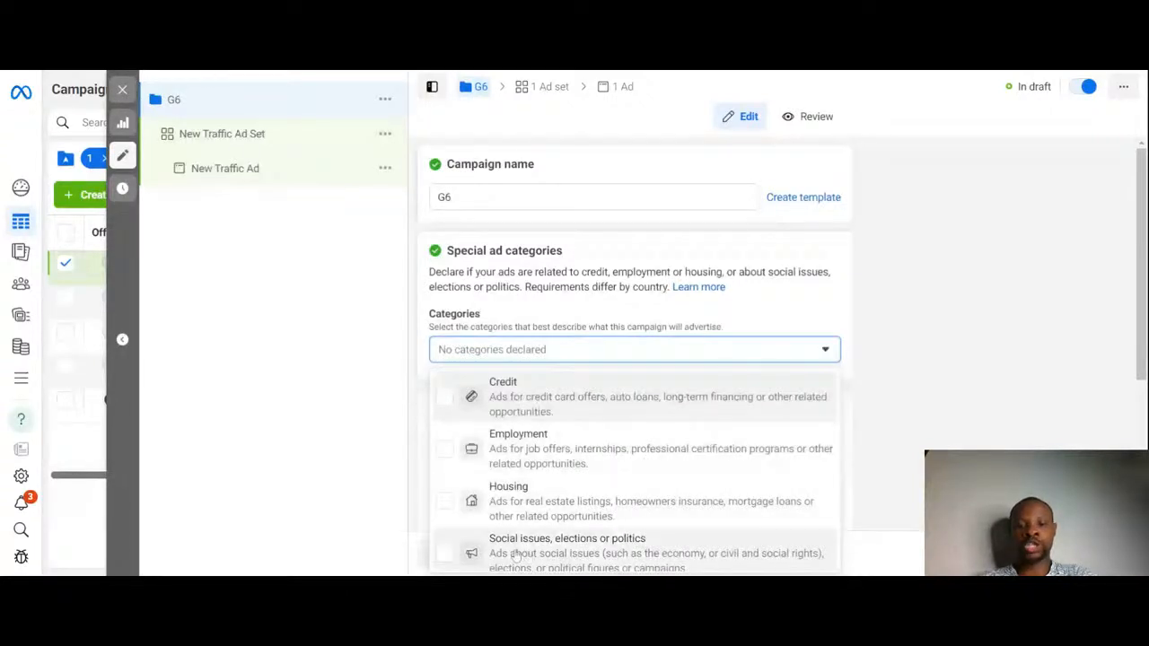
{"action": "left_click", "coordinate": [905, 398]}
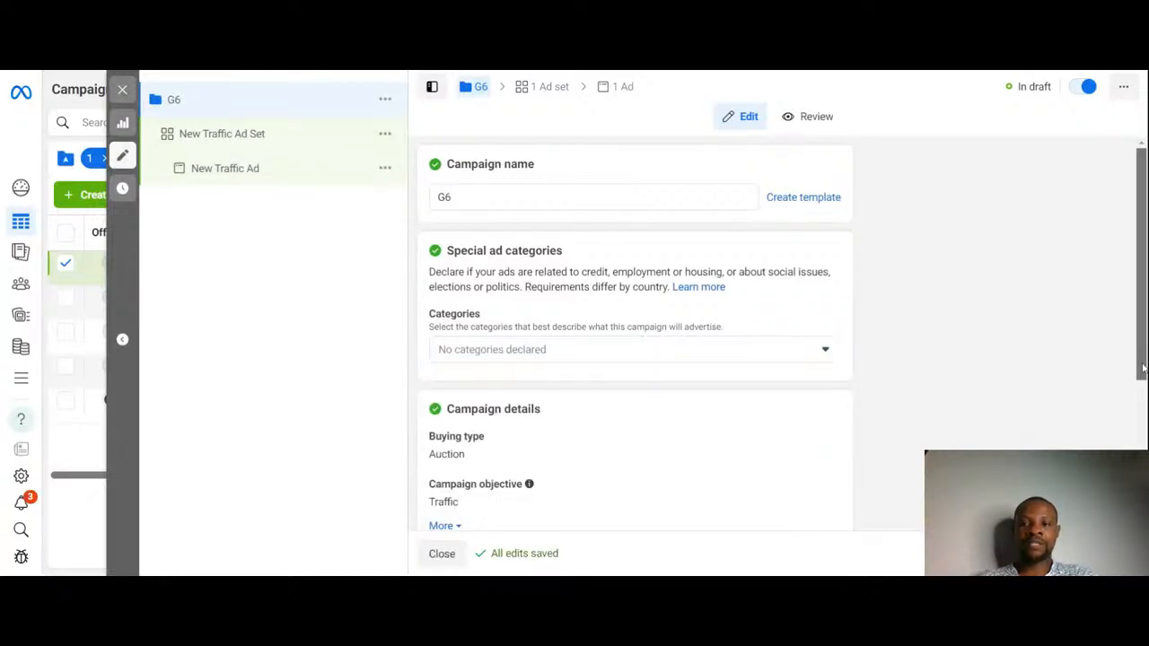
Step: Turn on Advantage campaign budget
{"action": "scroll", "coordinate": [1143, 368], "scroll_direction": "down", "scroll_amount": 3}
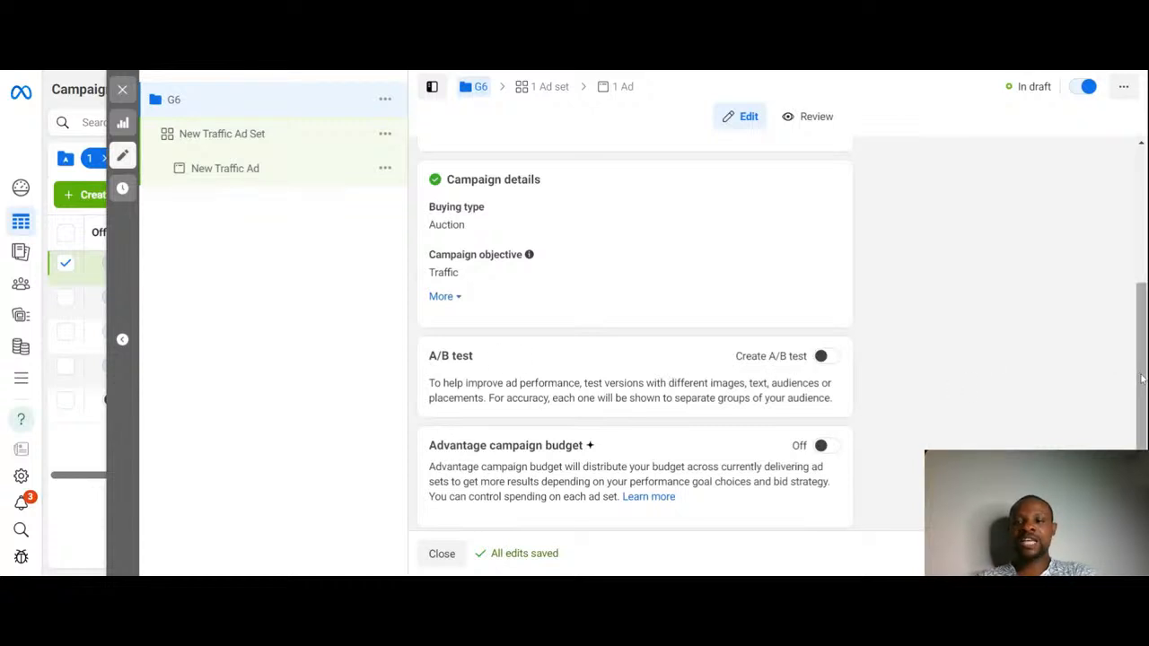
{"action": "left_click_drag", "start_coordinate": [1142, 379], "coordinate": [1143, 404]}
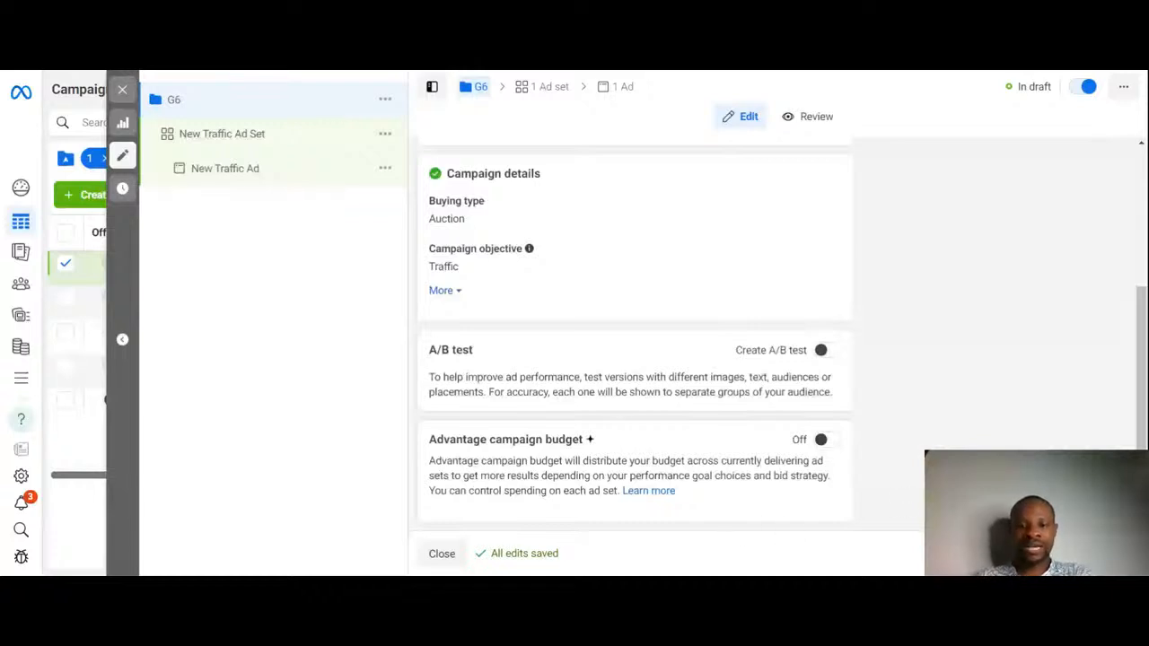
{"action": "left_click", "coordinate": [826, 442]}
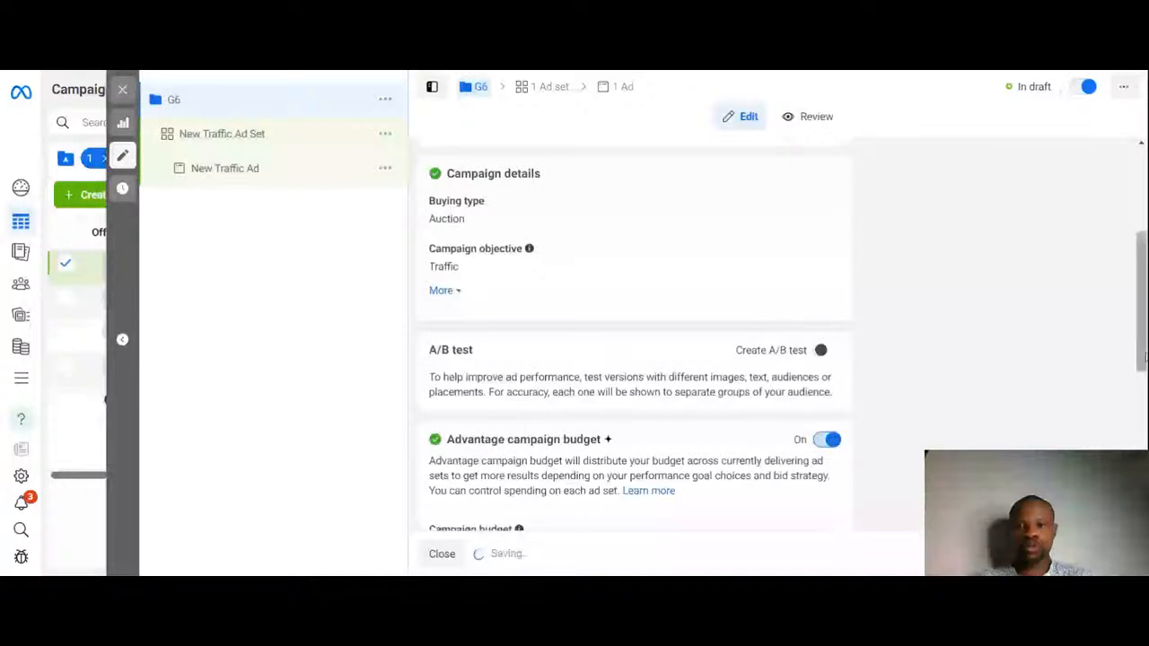
Step: Set the daily campaign budget to ₦10,000
{"action": "left_click_drag", "start_coordinate": [1145, 357], "coordinate": [1144, 505]}
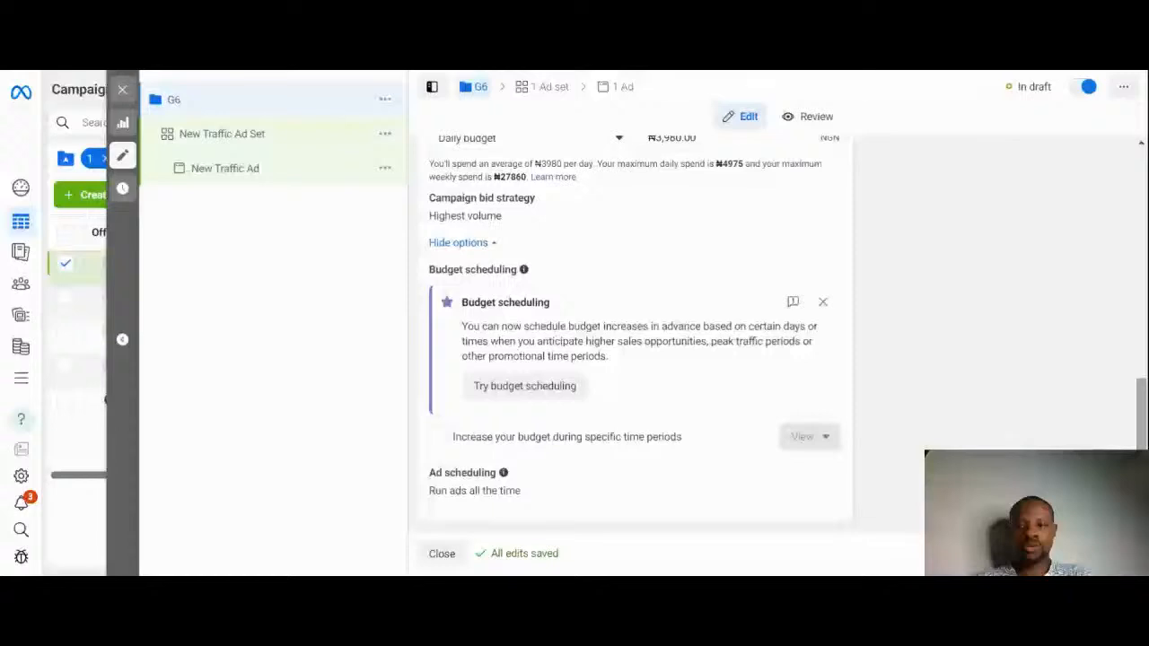
{"action": "left_click", "coordinate": [682, 140]}
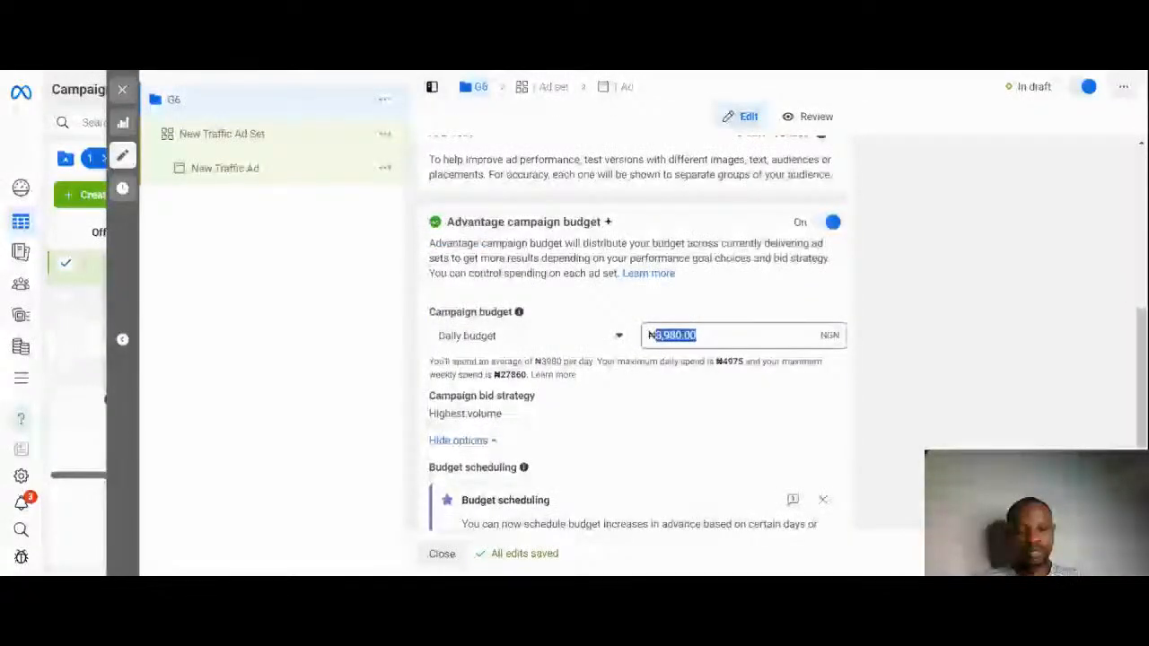
{"action": "type", "text": "10000"}
{"action": "left_click", "coordinate": [887, 347]}
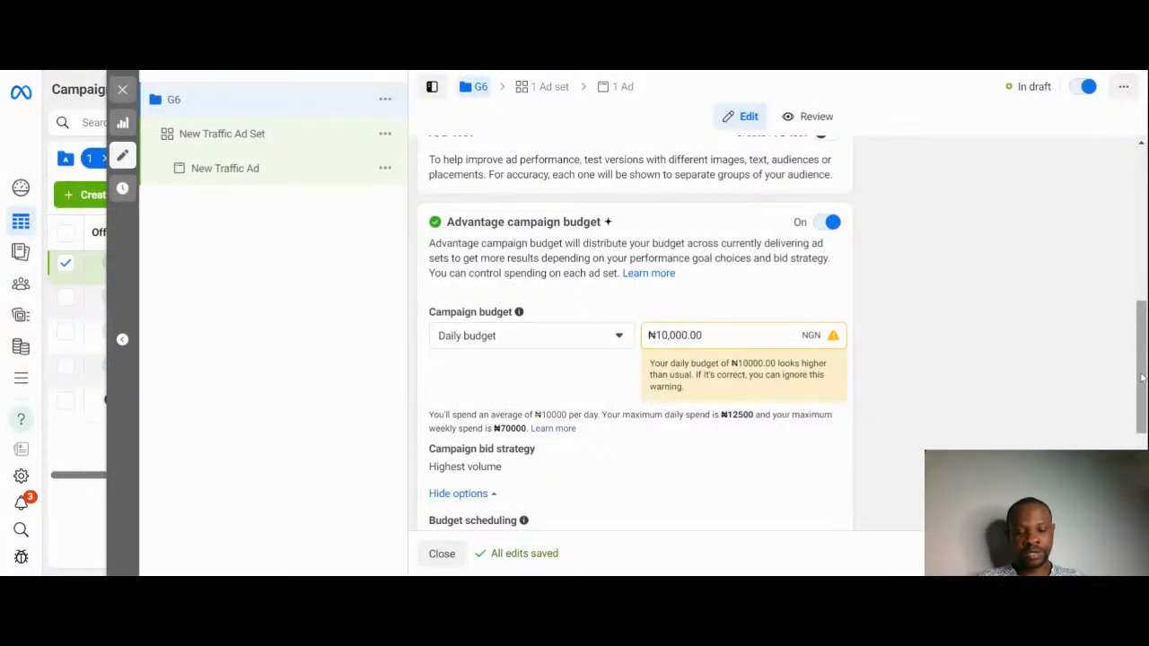
Step: Review the budget type options, keeping Daily budget
{"action": "left_click_drag", "start_coordinate": [1142, 378], "coordinate": [1143, 424]}
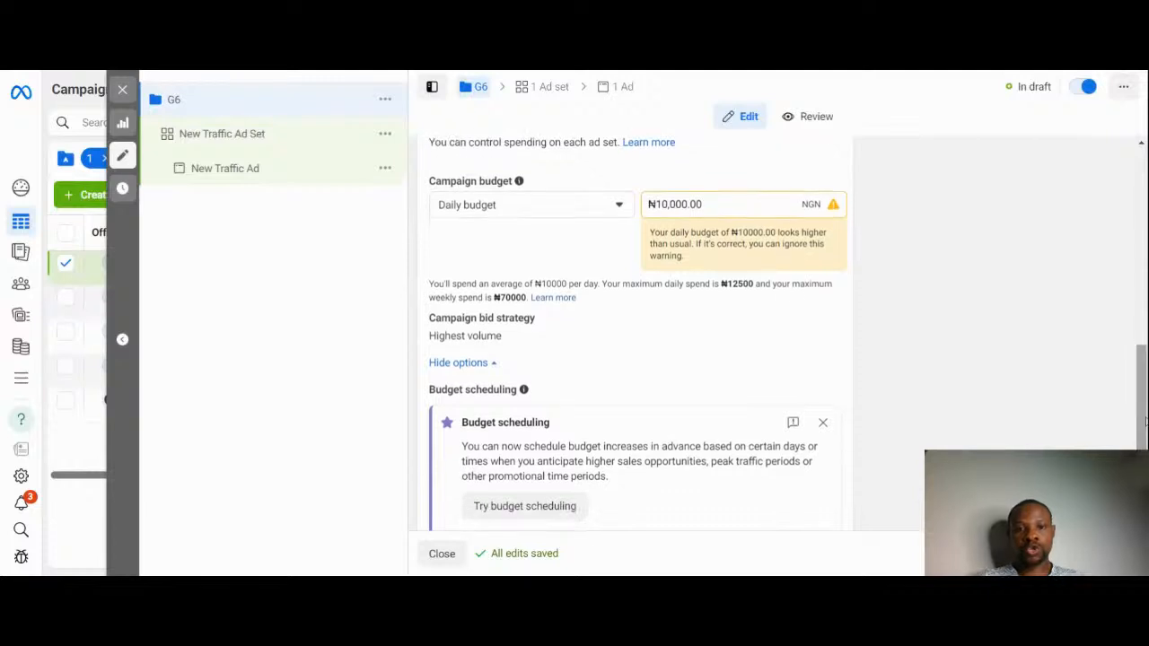
{"action": "left_click", "coordinate": [615, 216]}
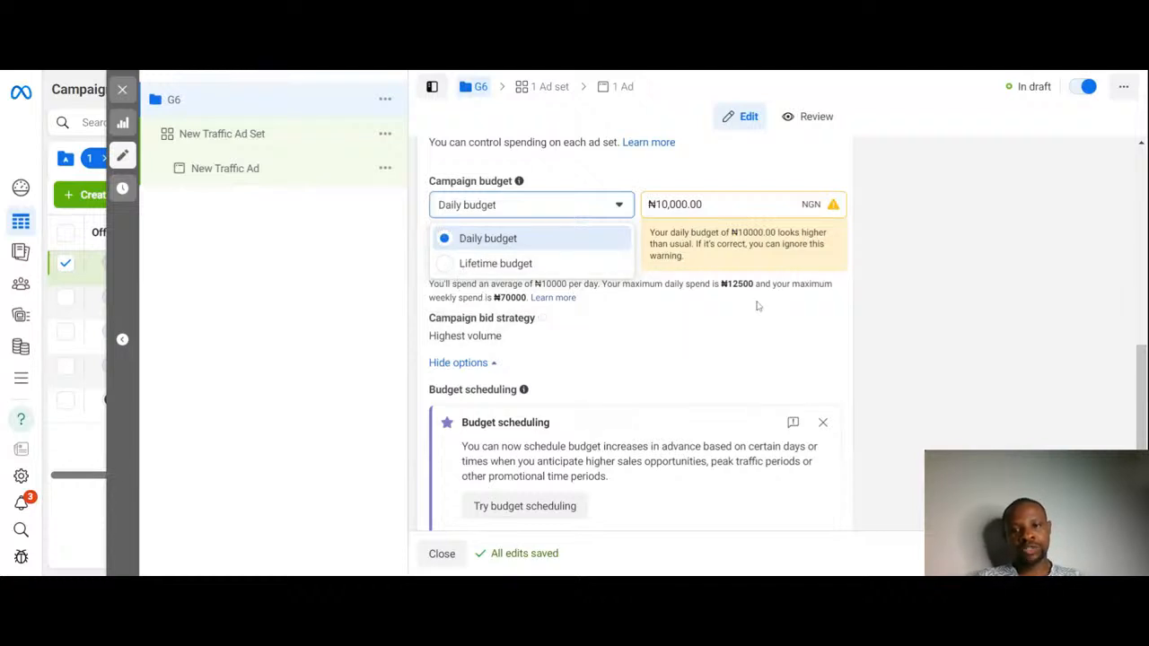
{"action": "left_click", "coordinate": [872, 298]}
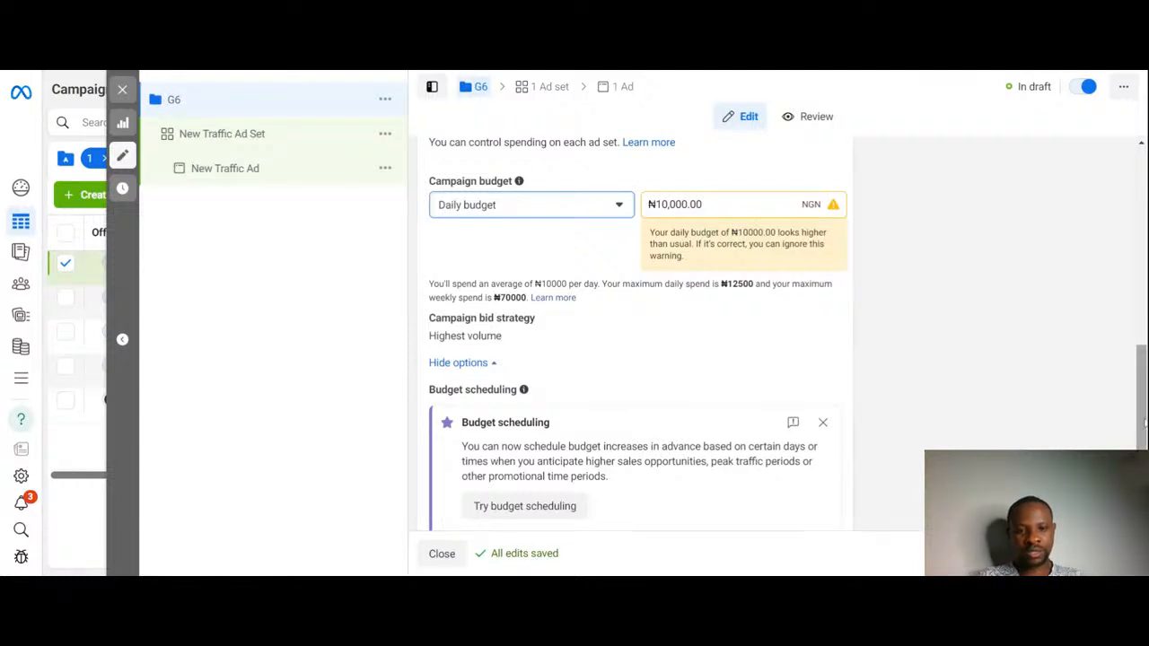
{"action": "left_click_drag", "start_coordinate": [1144, 422], "coordinate": [1144, 462]}
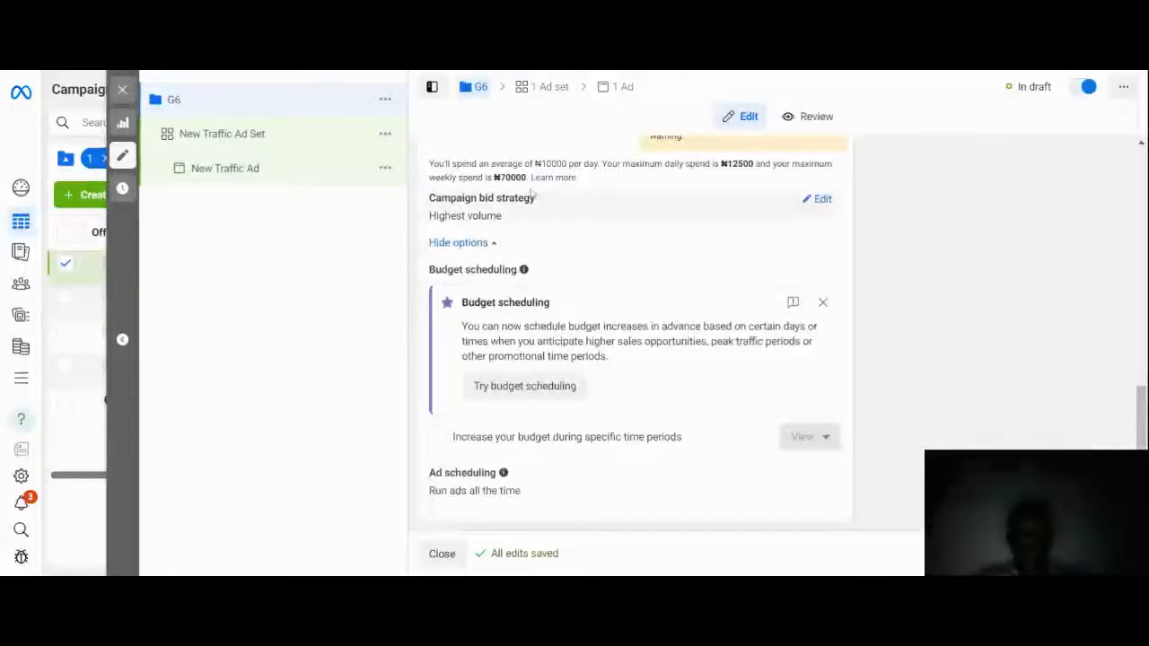
Step: Open the campaign bid strategy options and choose Highest volume
{"action": "left_click", "coordinate": [820, 199]}
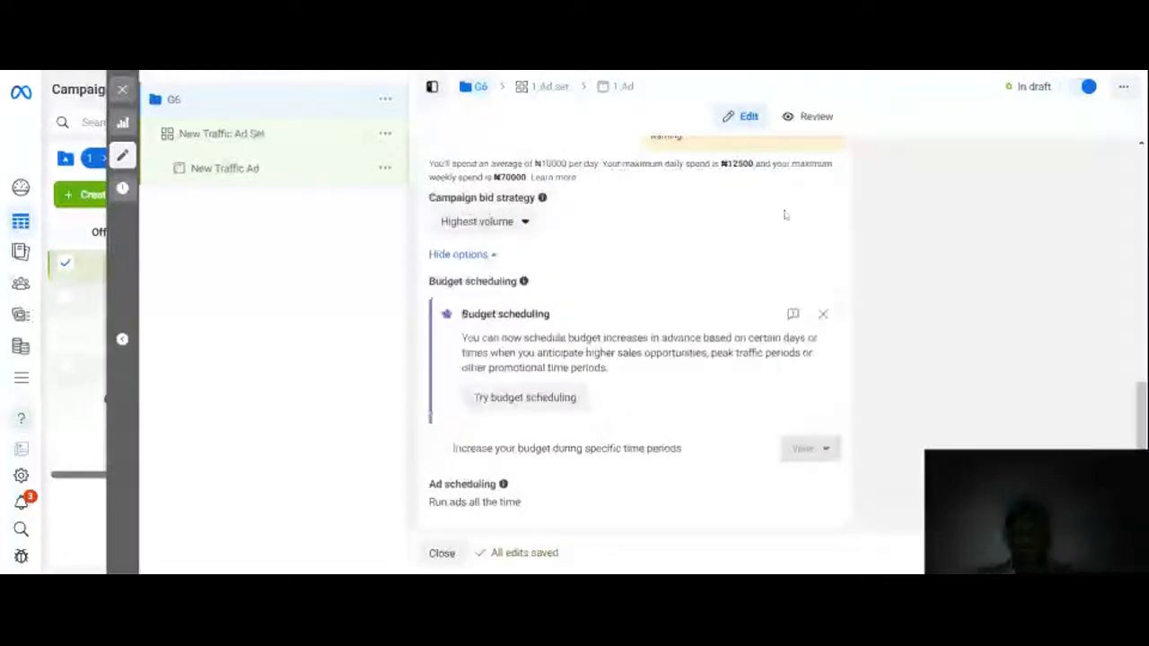
{"action": "left_click", "coordinate": [529, 228]}
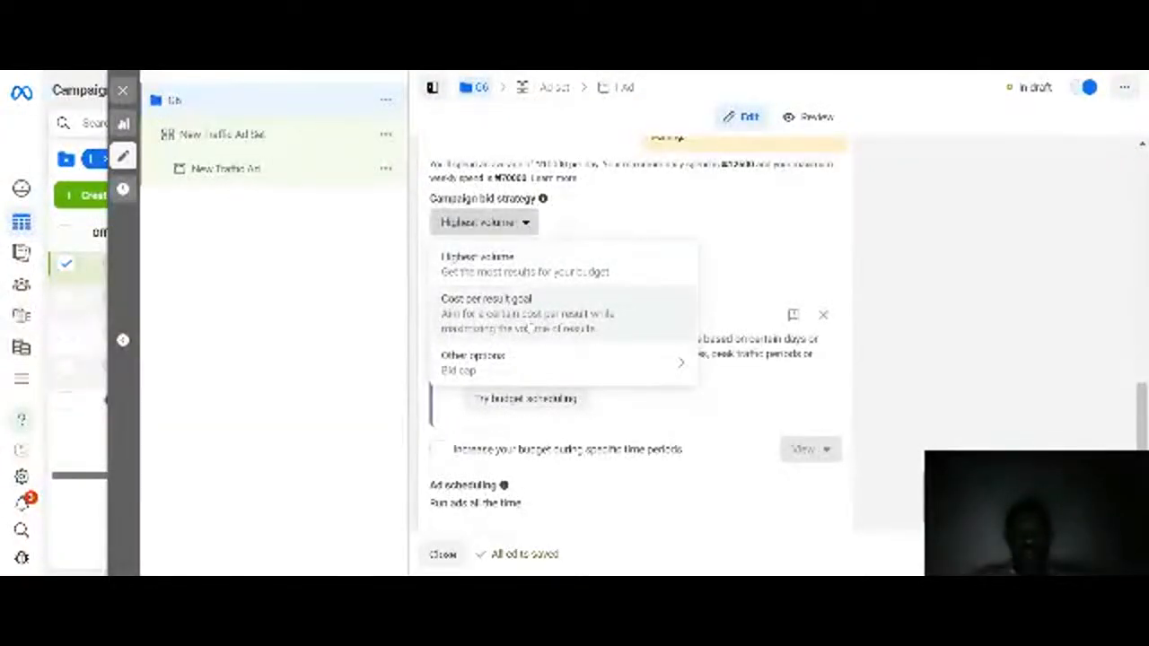
{"action": "mouse_move", "coordinate": [544, 377]}
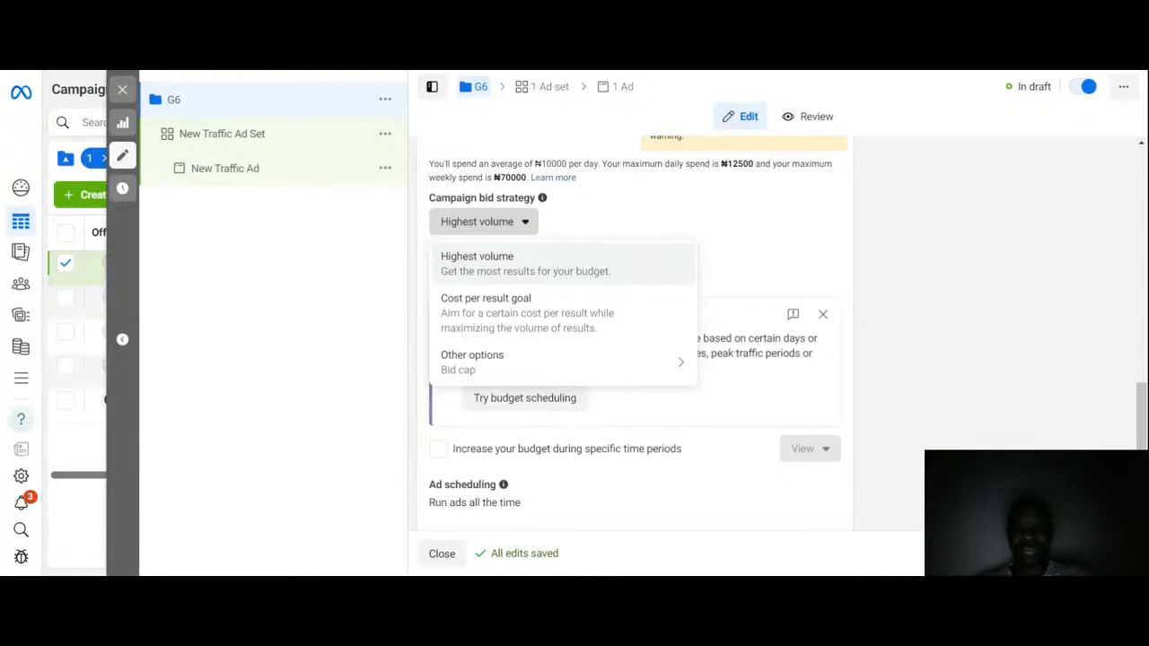
{"action": "left_click", "coordinate": [535, 266]}
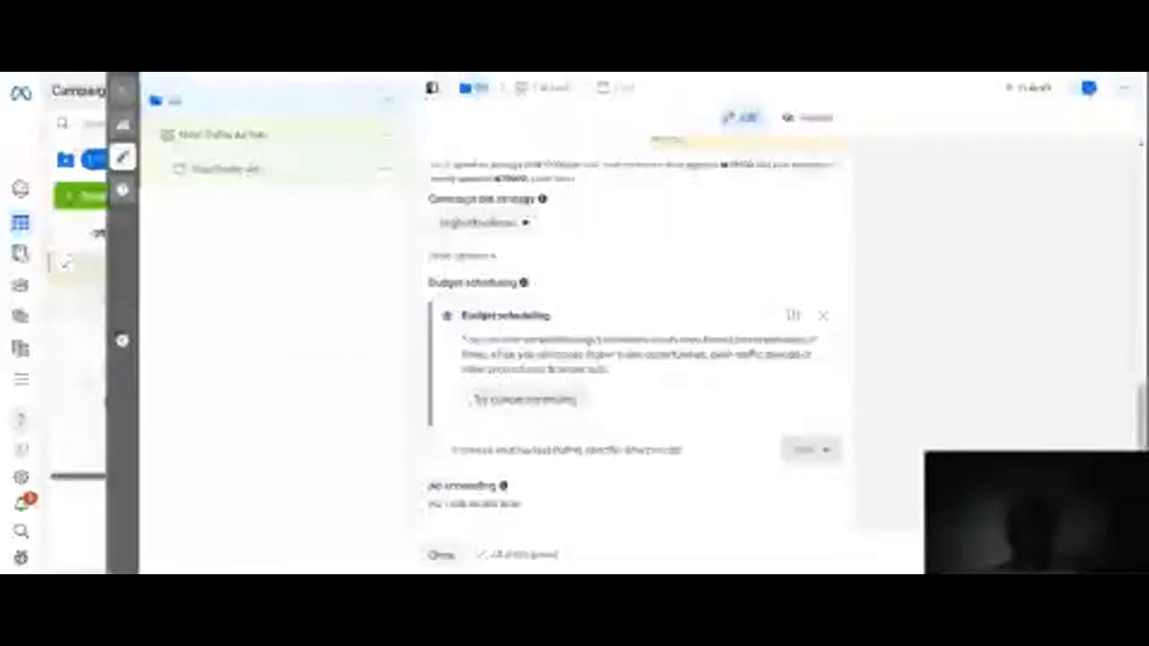
Step: Rename the ad set as G6
{"action": "scroll", "coordinate": [628, 323], "scroll_direction": "down", "scroll_amount": 1}
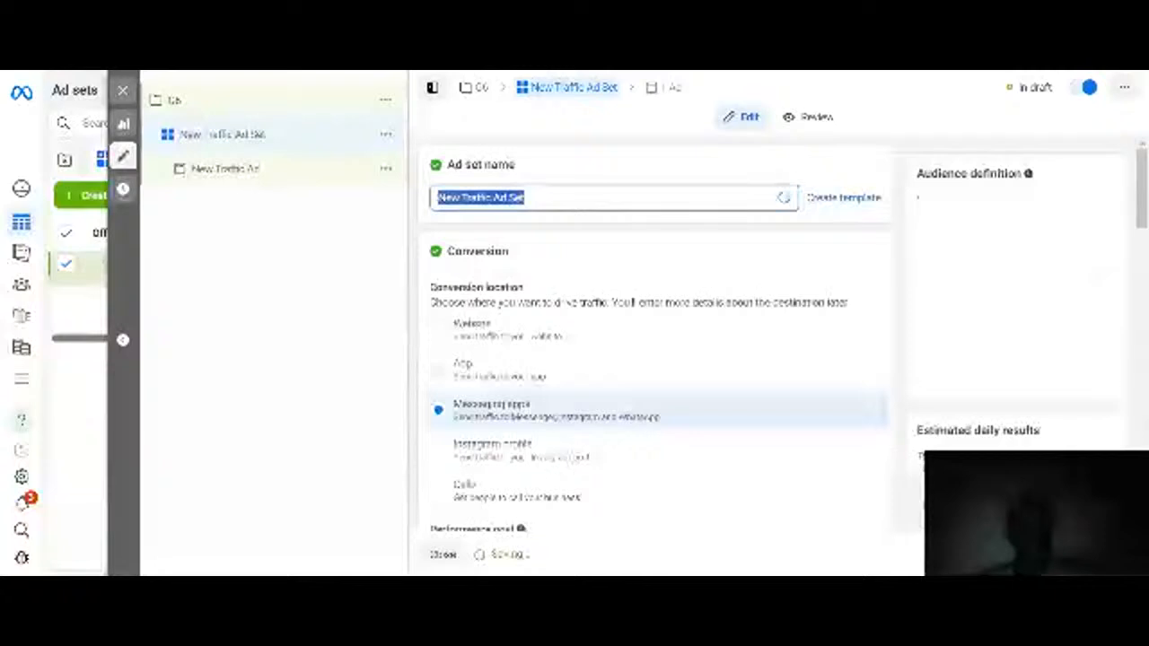
{"action": "type", "text": "d"}
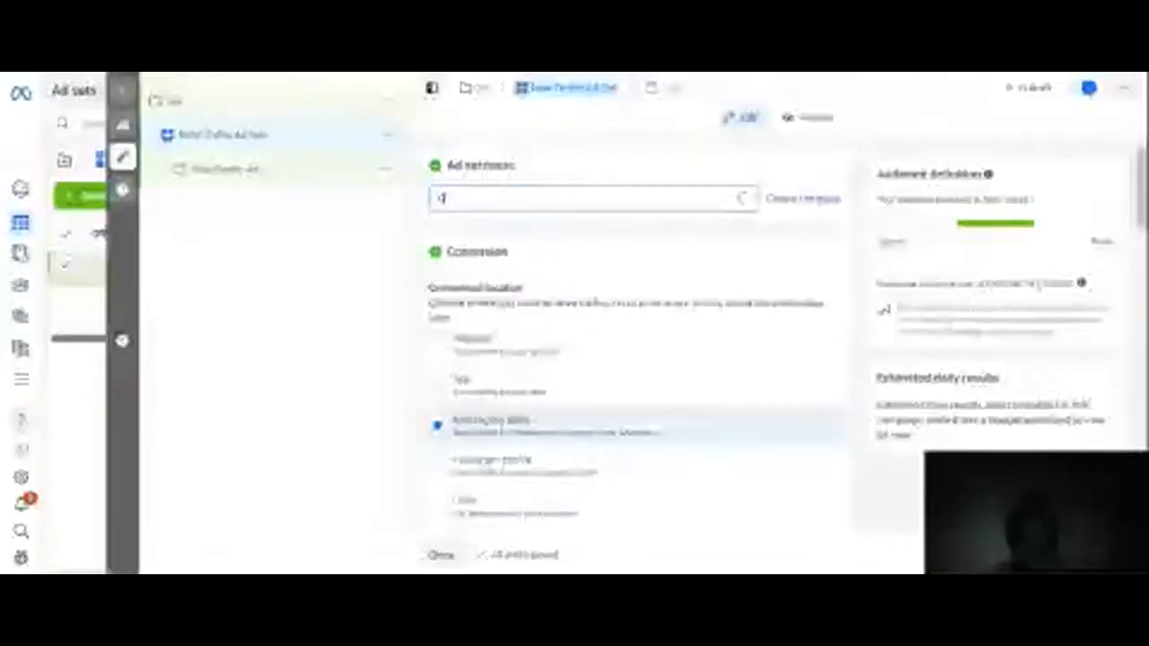
{"action": "type", "text": "d"}
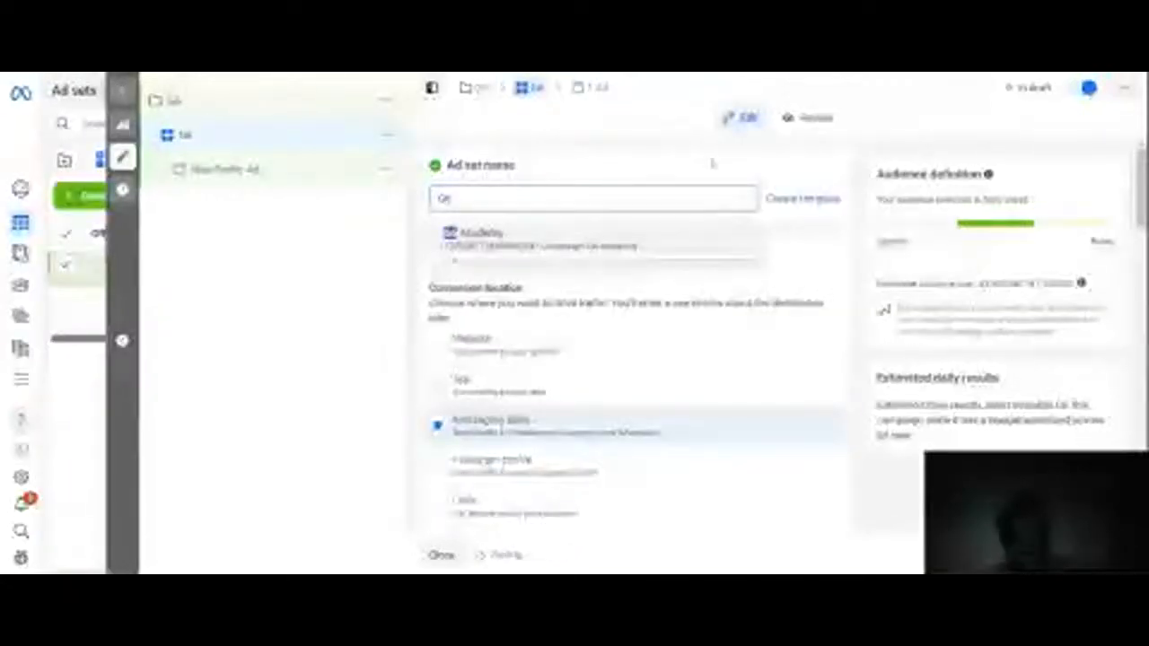
{"action": "left_click", "coordinate": [713, 164]}
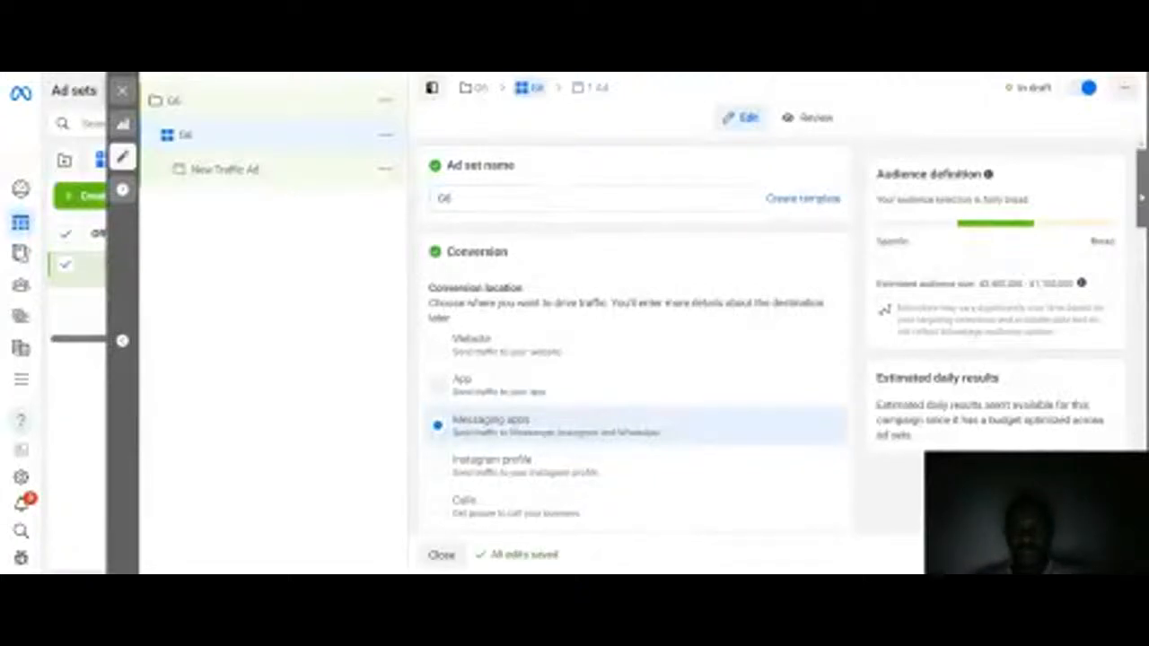
Step: Set the ad set's conversion location to Website
{"action": "scroll", "coordinate": [637, 341], "scroll_direction": "down", "scroll_amount": 3}
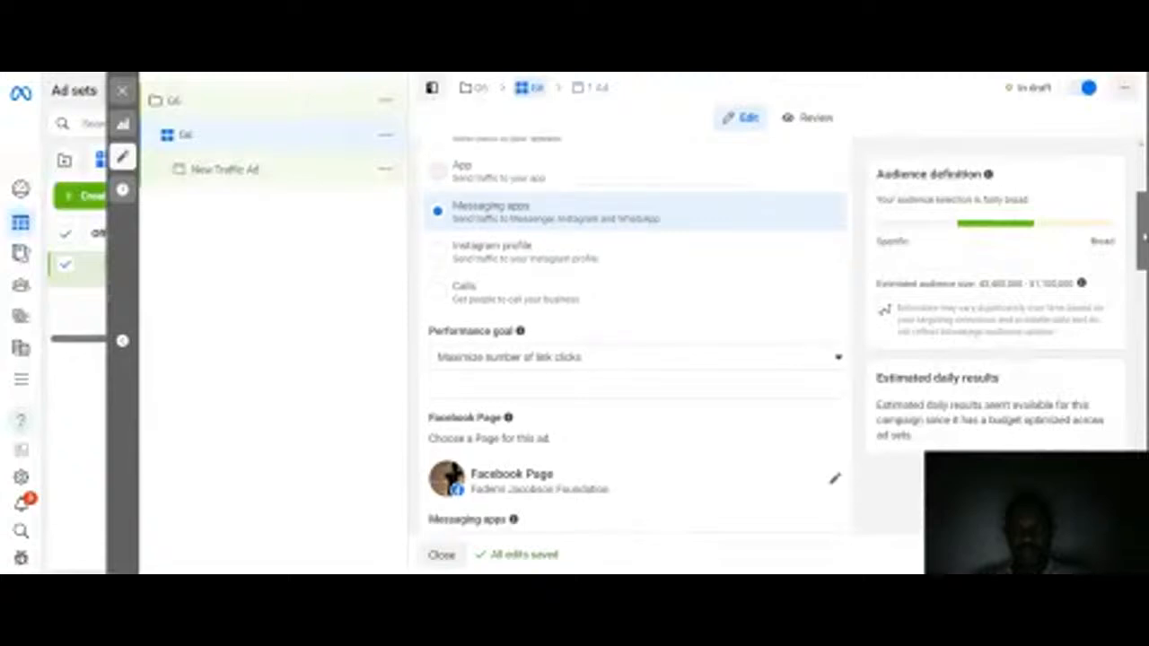
{"action": "scroll", "coordinate": [637, 341], "scroll_direction": "up", "scroll_amount": 1}
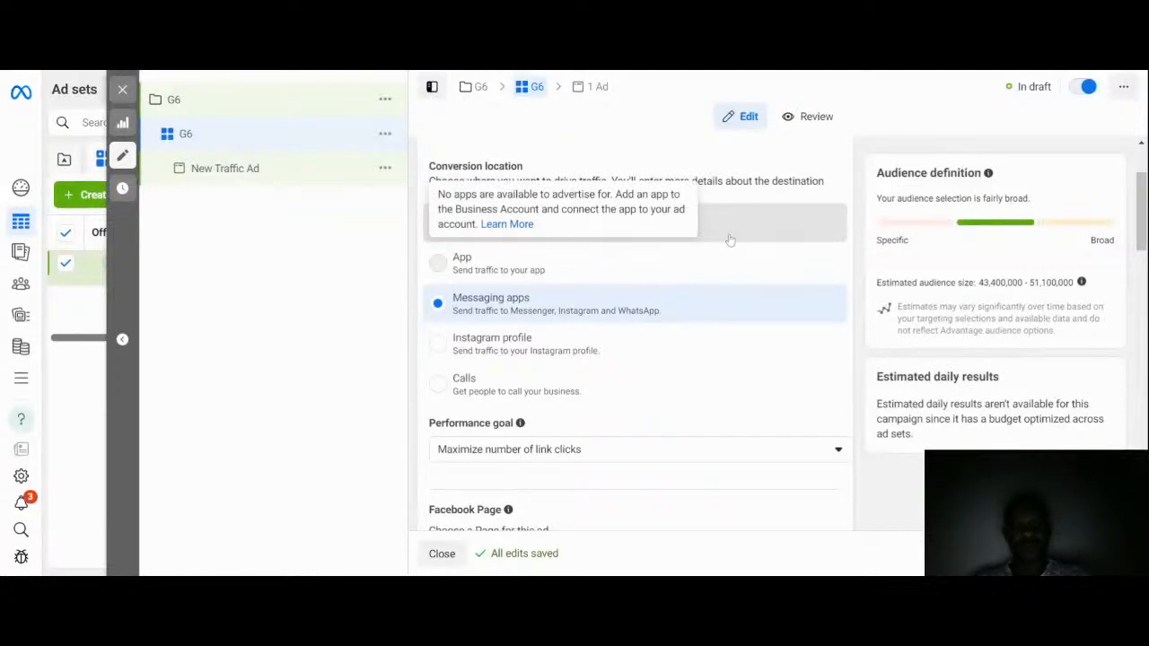
{"action": "left_click", "coordinate": [655, 359]}
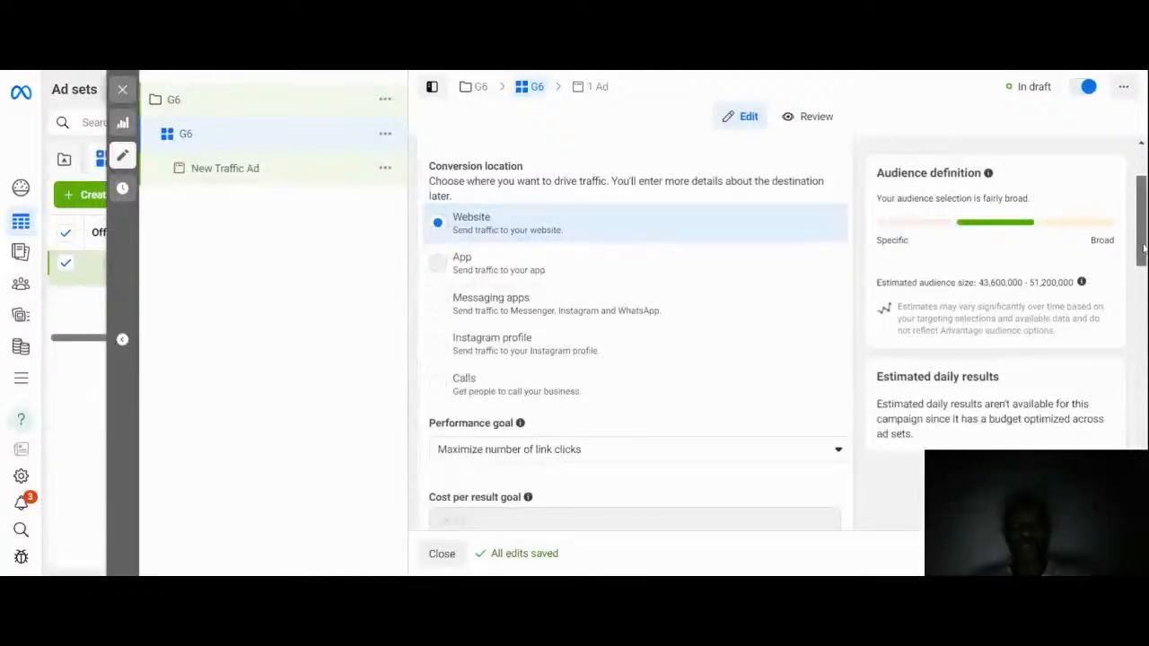
Step: Review the performance goal options, keeping Maximize number of link clicks
{"action": "left_click_drag", "start_coordinate": [1138, 229], "coordinate": [1143, 310]}
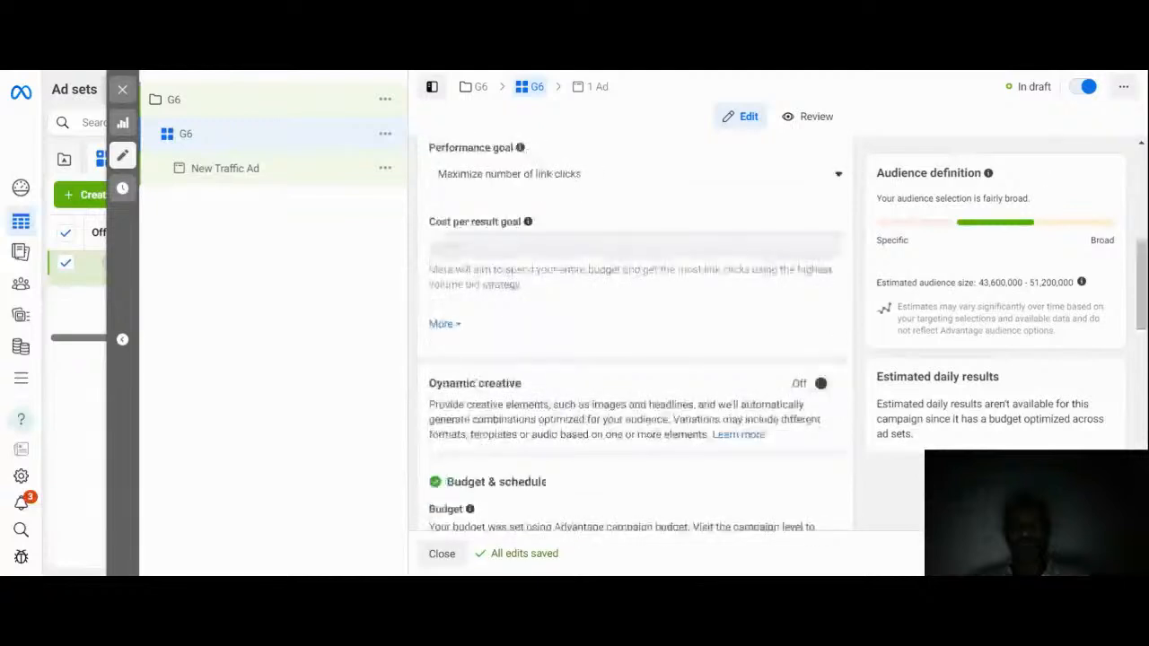
{"action": "left_click", "coordinate": [628, 175]}
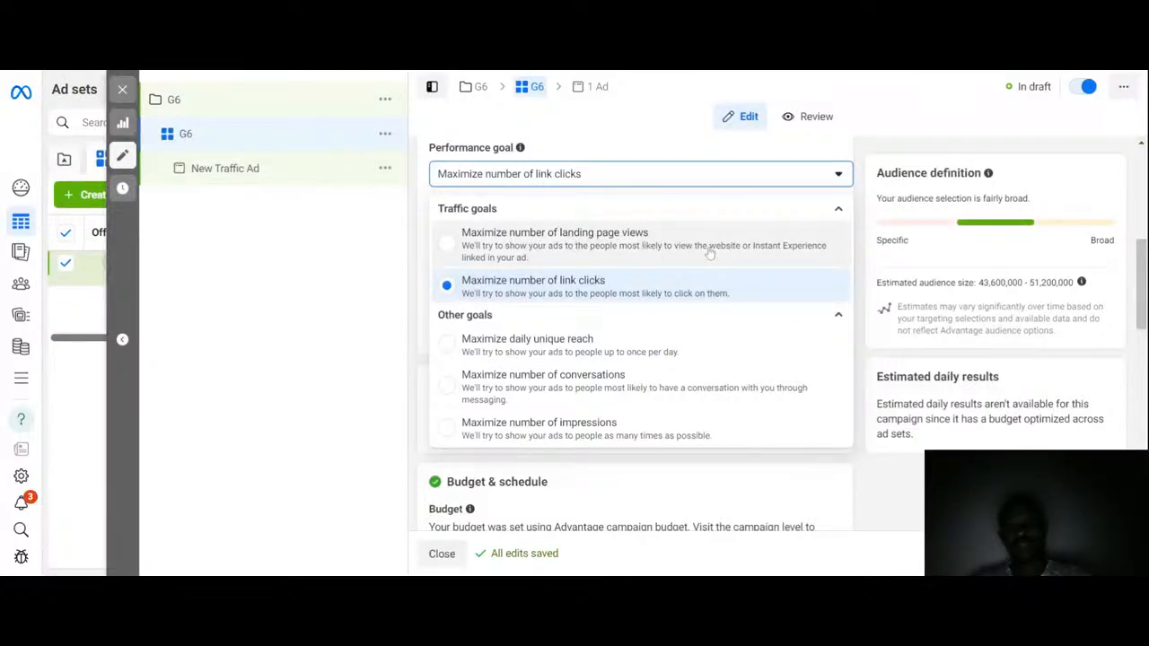
{"action": "left_click", "coordinate": [636, 280]}
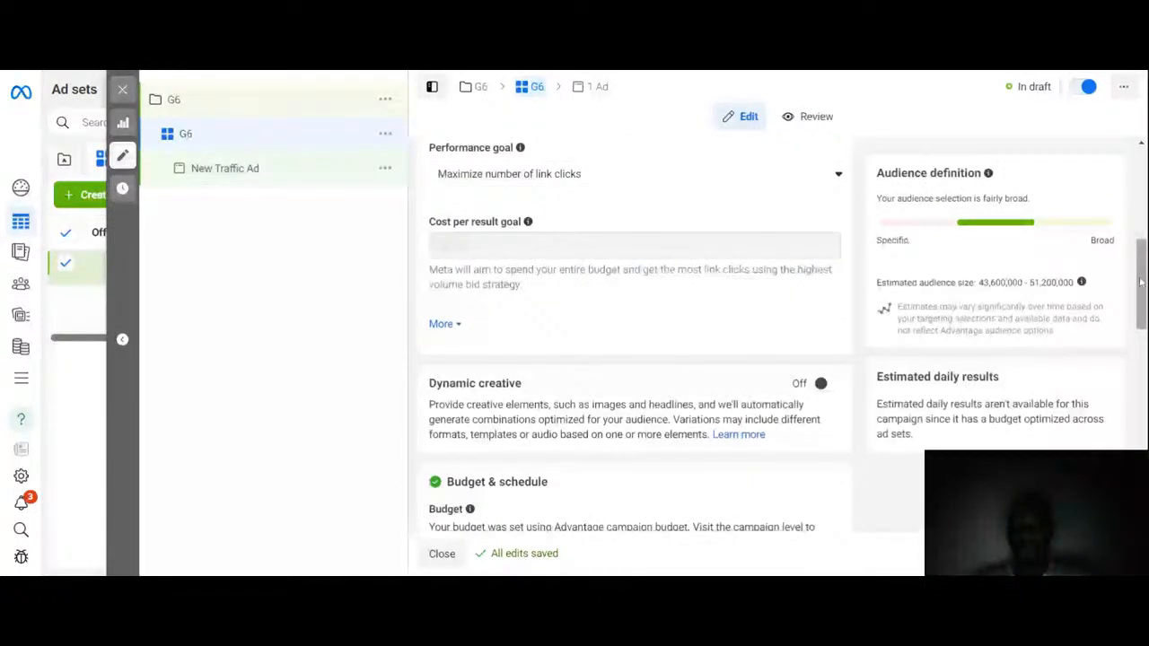
Step: Turn on Dynamic creative for the ad set and confirm
{"action": "left_click_drag", "start_coordinate": [1139, 283], "coordinate": [1140, 311]}
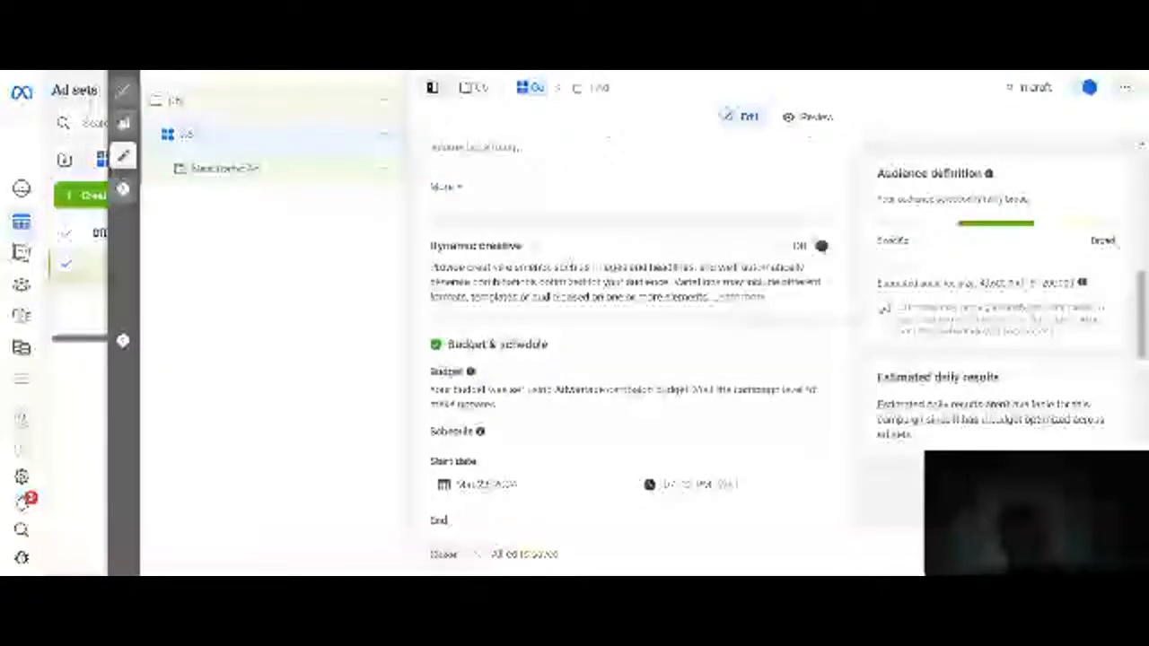
{"action": "left_click", "coordinate": [824, 246]}
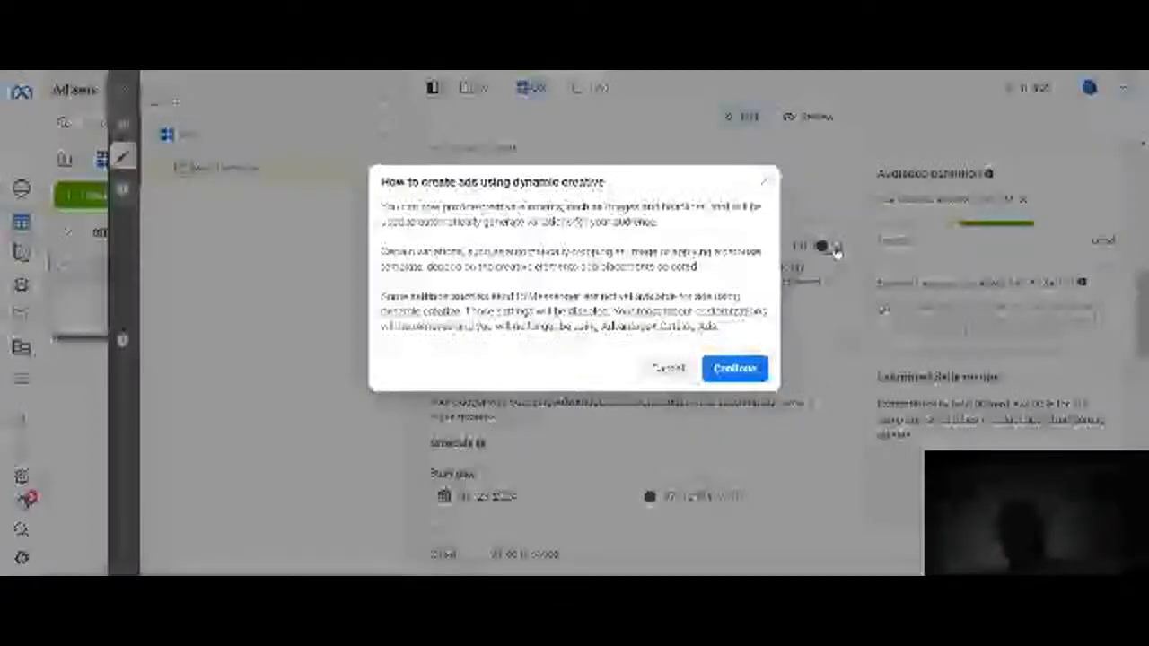
{"action": "left_click", "coordinate": [734, 368]}
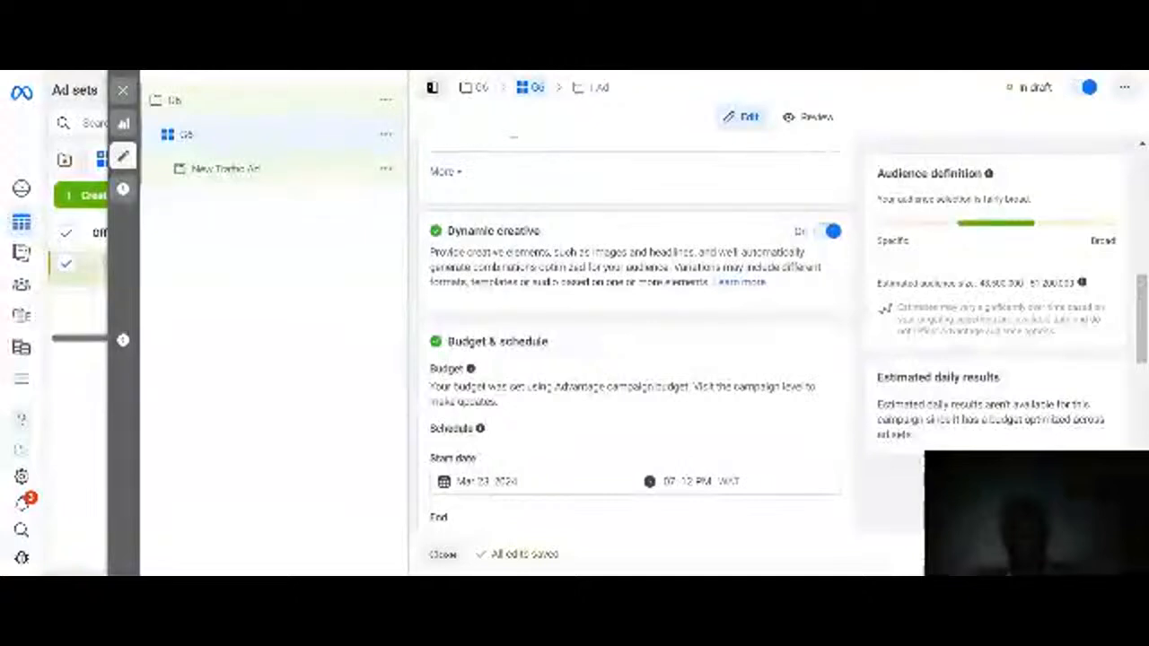
Step: Set the ad set's start date to Mar 24, 2024
{"action": "left_click_drag", "start_coordinate": [1142, 301], "coordinate": [1130, 347]}
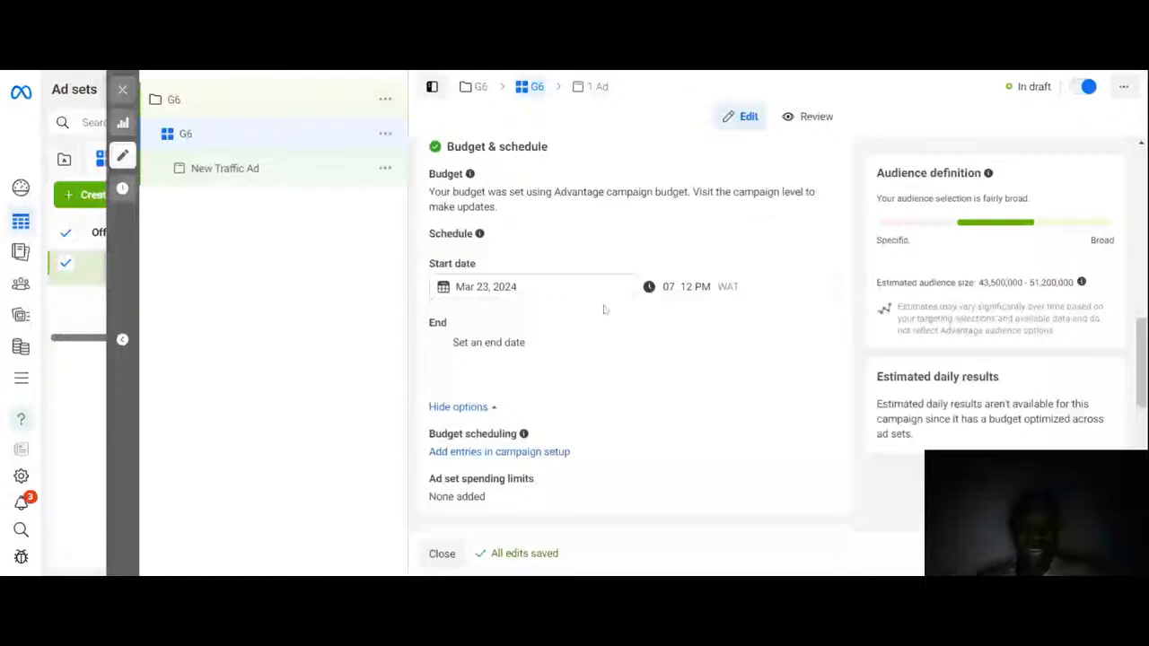
{"action": "left_click", "coordinate": [502, 286]}
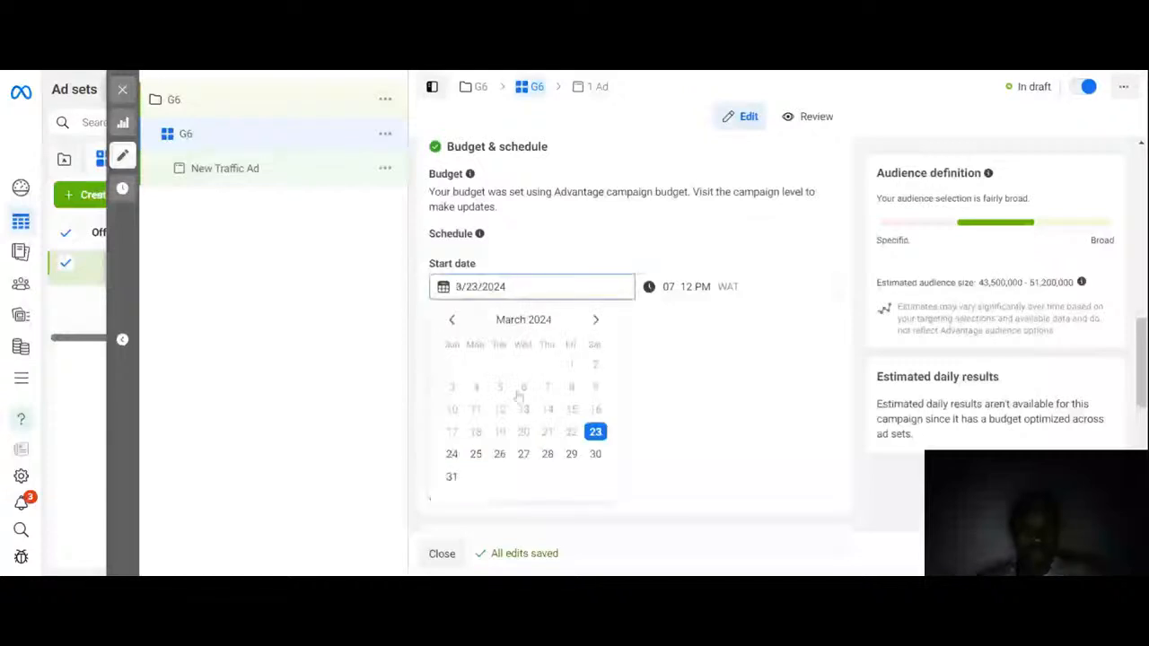
{"action": "left_click", "coordinate": [452, 454]}
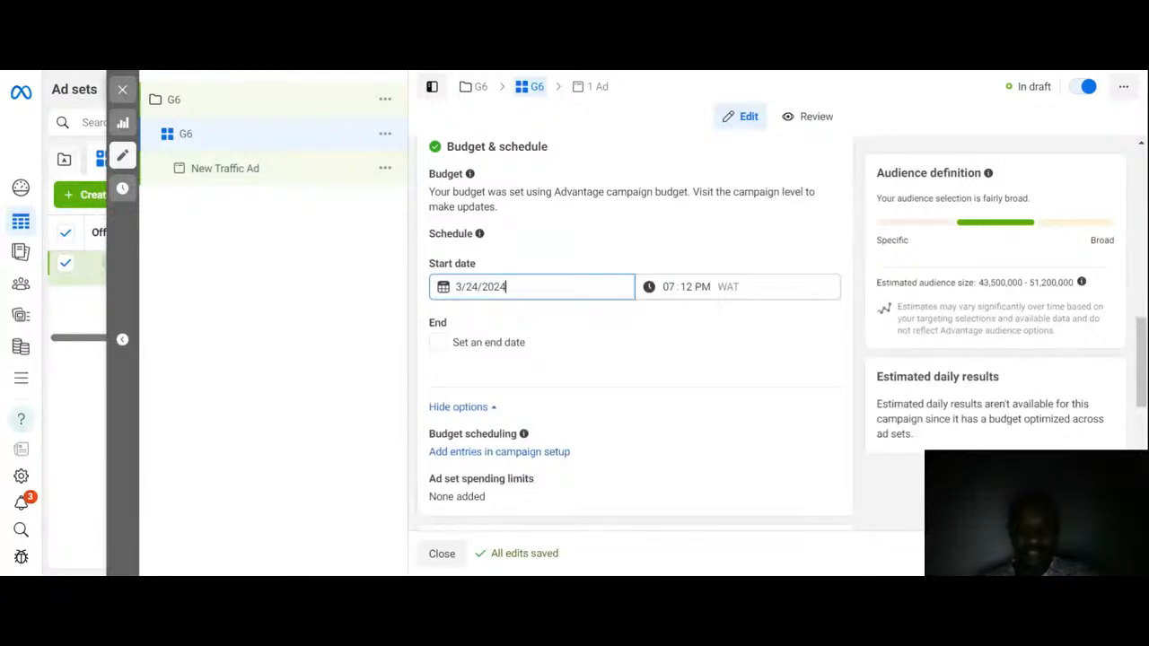
Step: Set the ad set's start time to 12:00 AM
{"action": "key", "text": "Tab"}
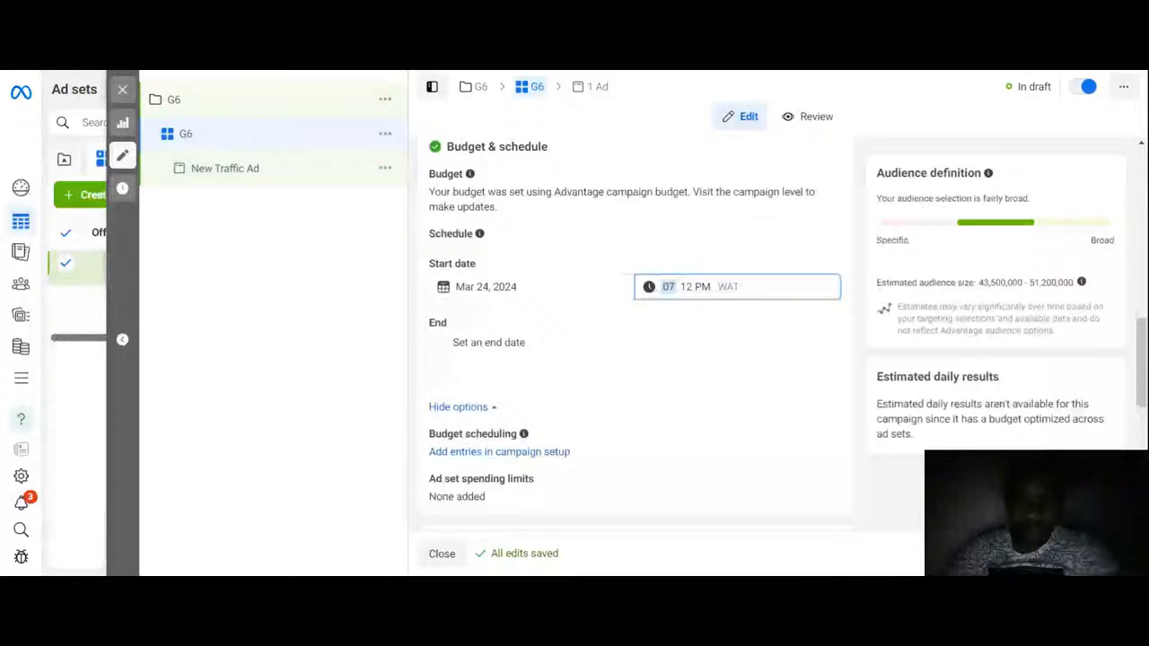
{"action": "left_click", "coordinate": [648, 290]}
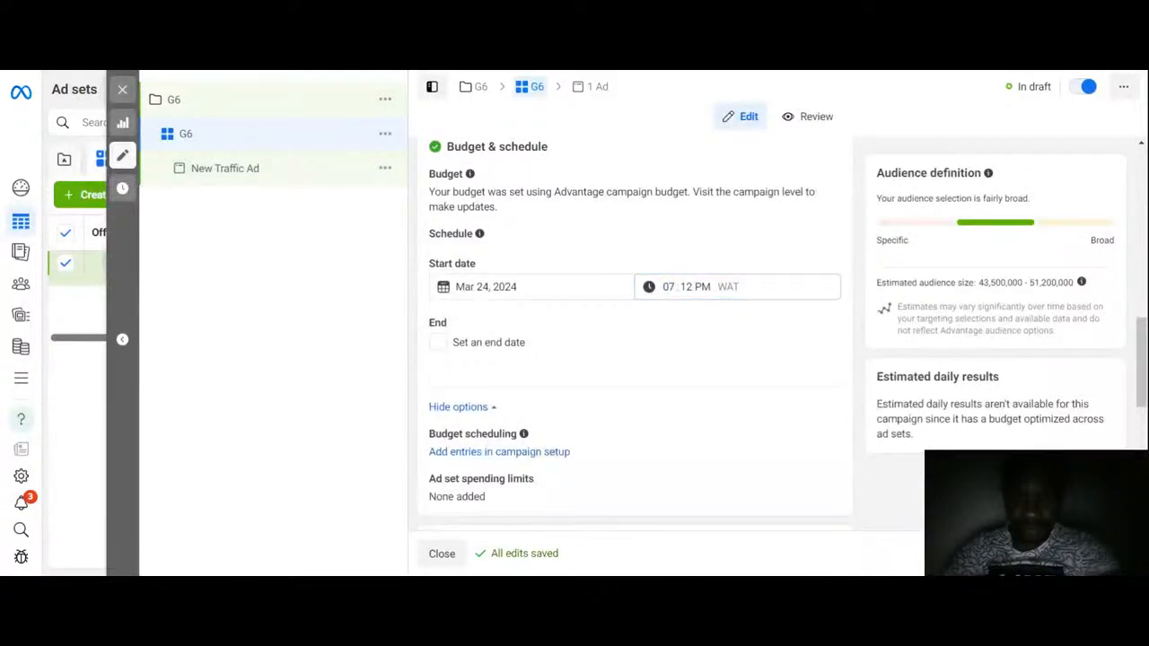
{"action": "left_click", "coordinate": [668, 287]}
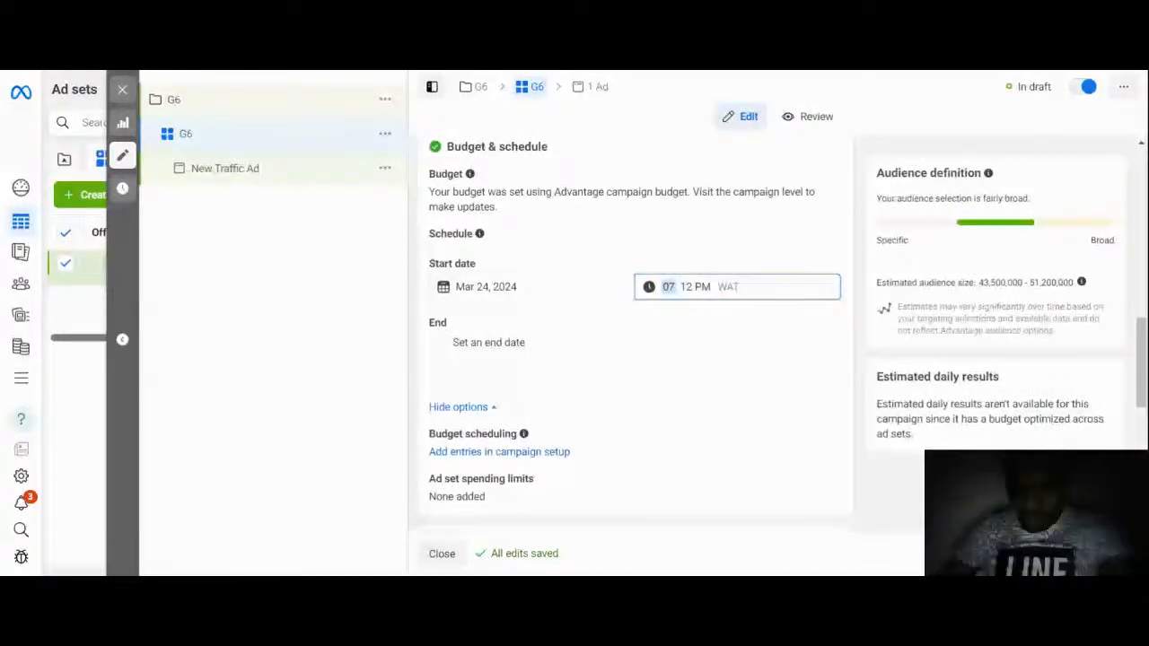
{"action": "type", "text": "12"}
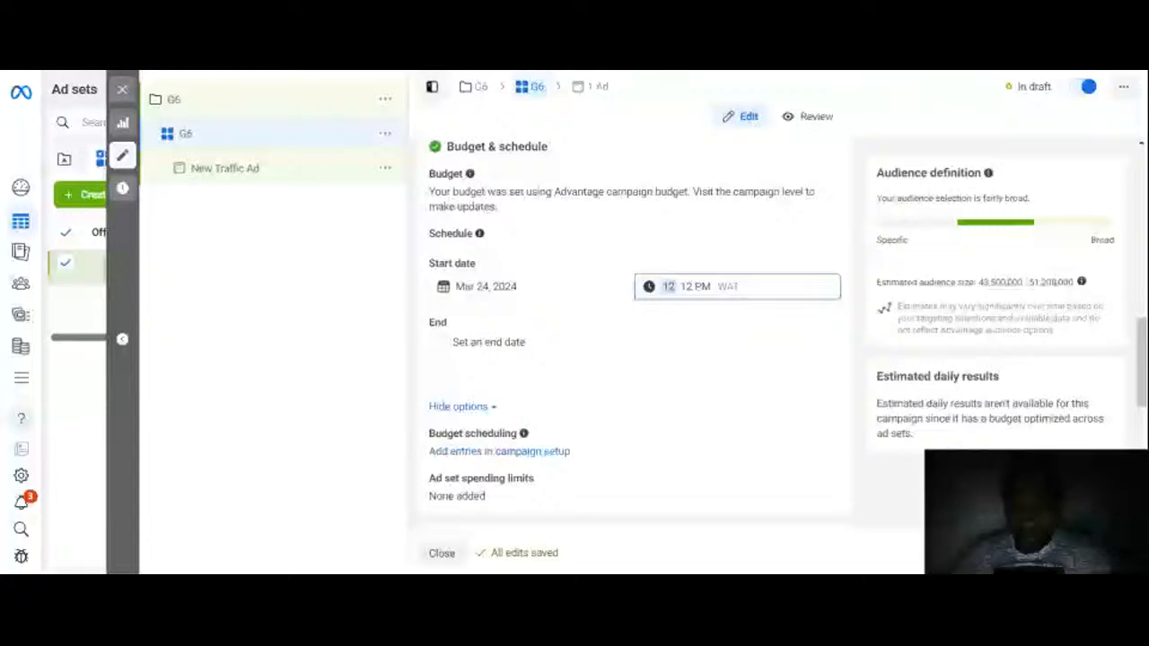
{"action": "key", "text": "Tab"}
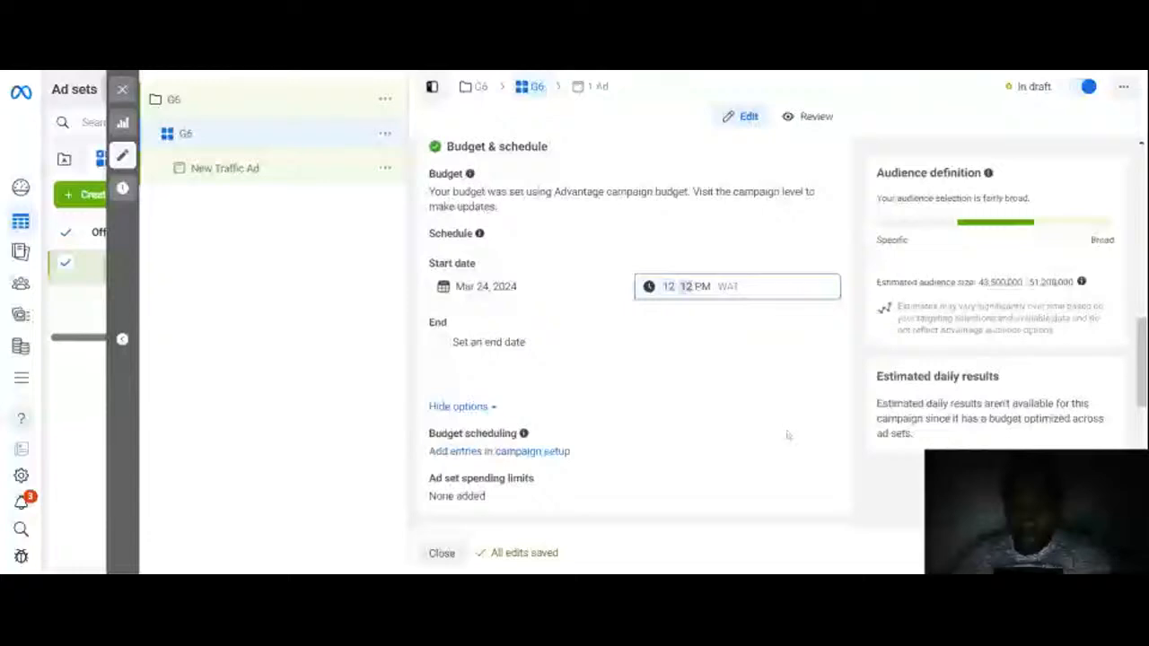
{"action": "type", "text": "00"}
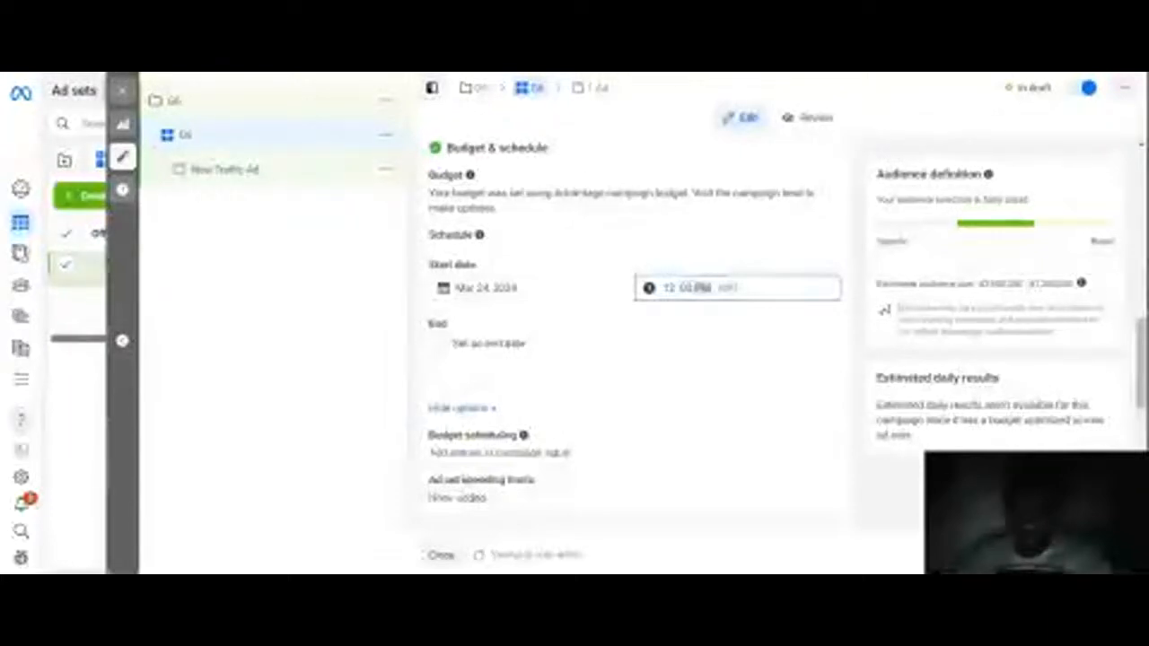
{"action": "type", "text": "a"}
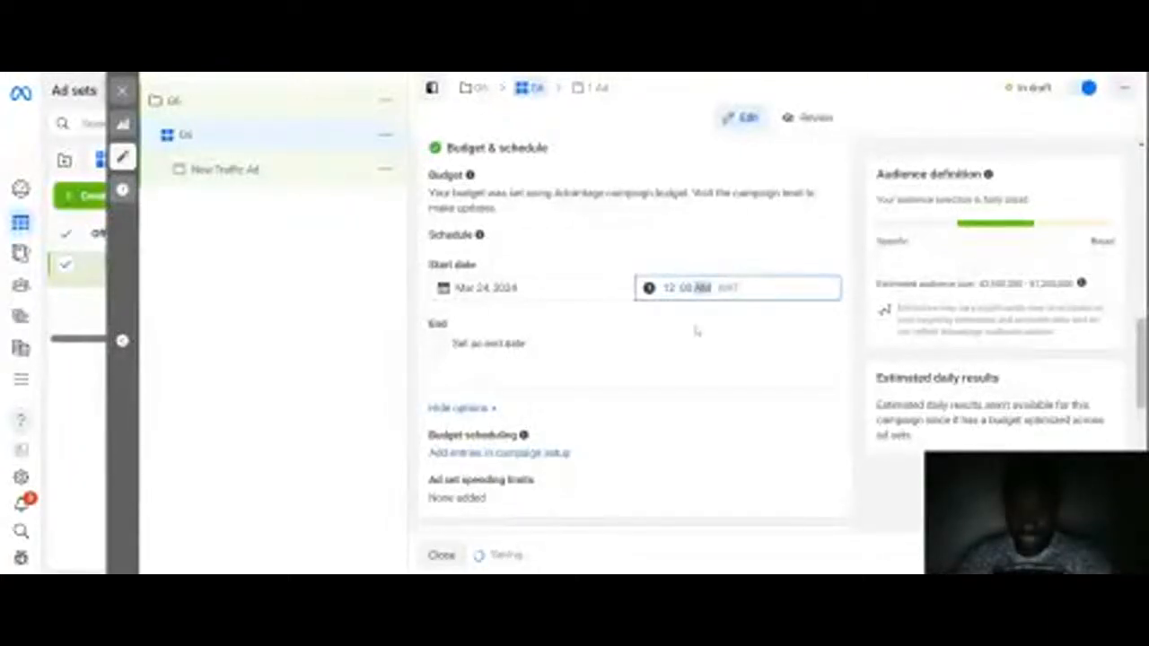
{"action": "left_click", "coordinate": [698, 331]}
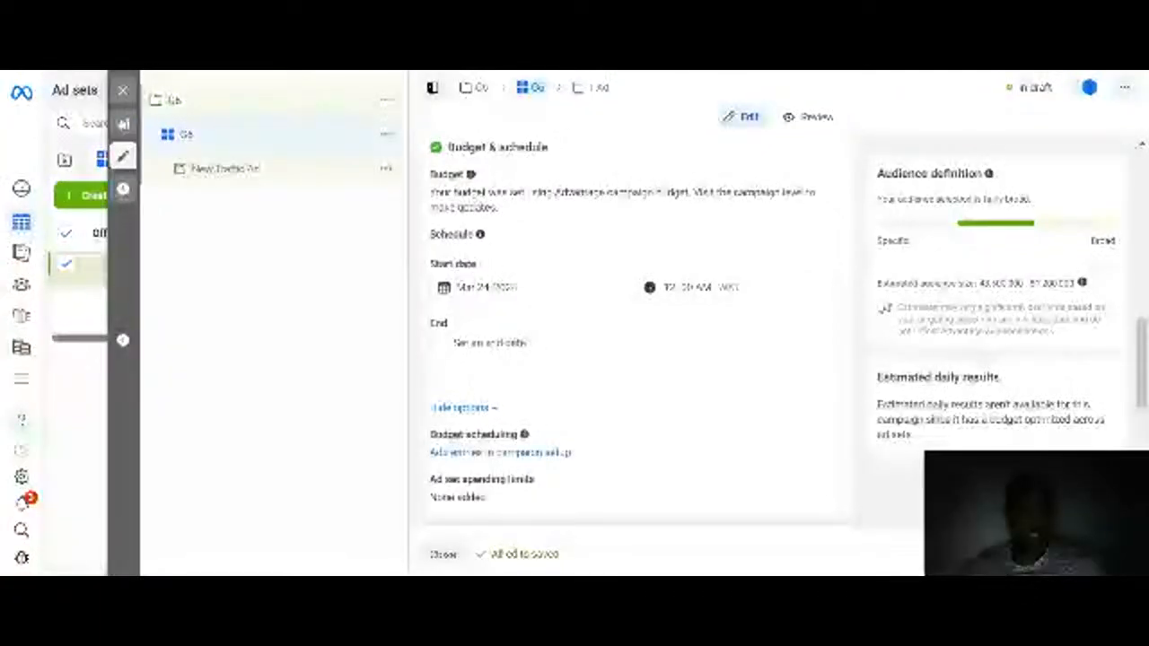
Step: Try an ad set end date of Apr 23, 2024, then turn the end date option off again
{"action": "left_click", "coordinate": [438, 342]}
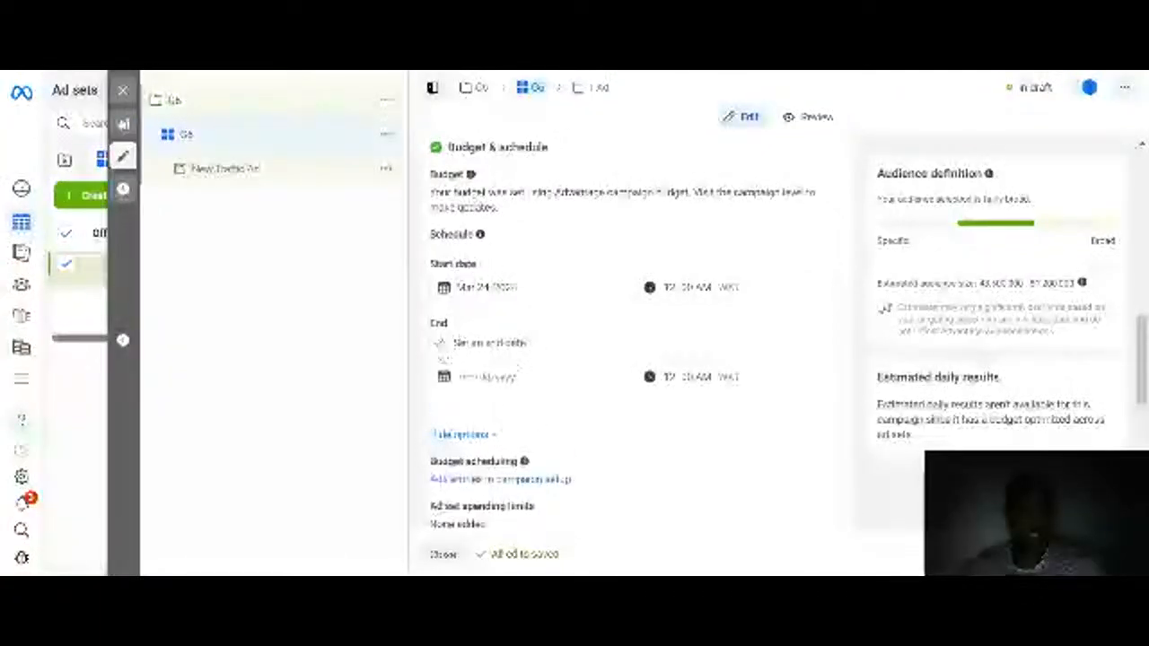
{"action": "left_click", "coordinate": [484, 377]}
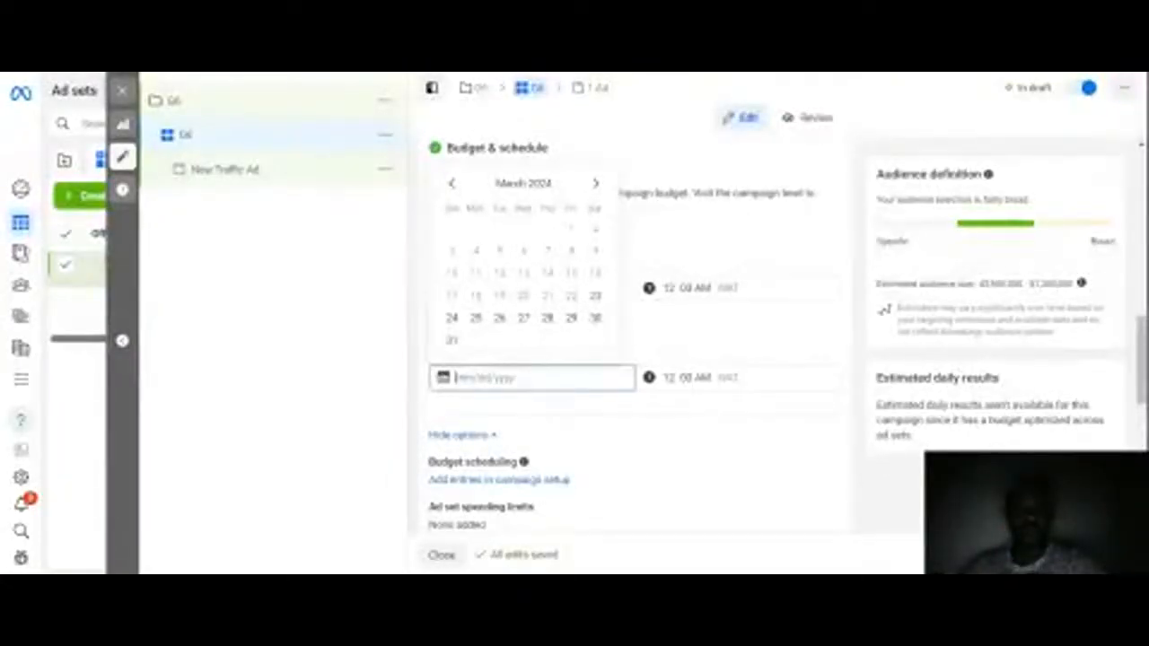
{"action": "left_click", "coordinate": [545, 337]}
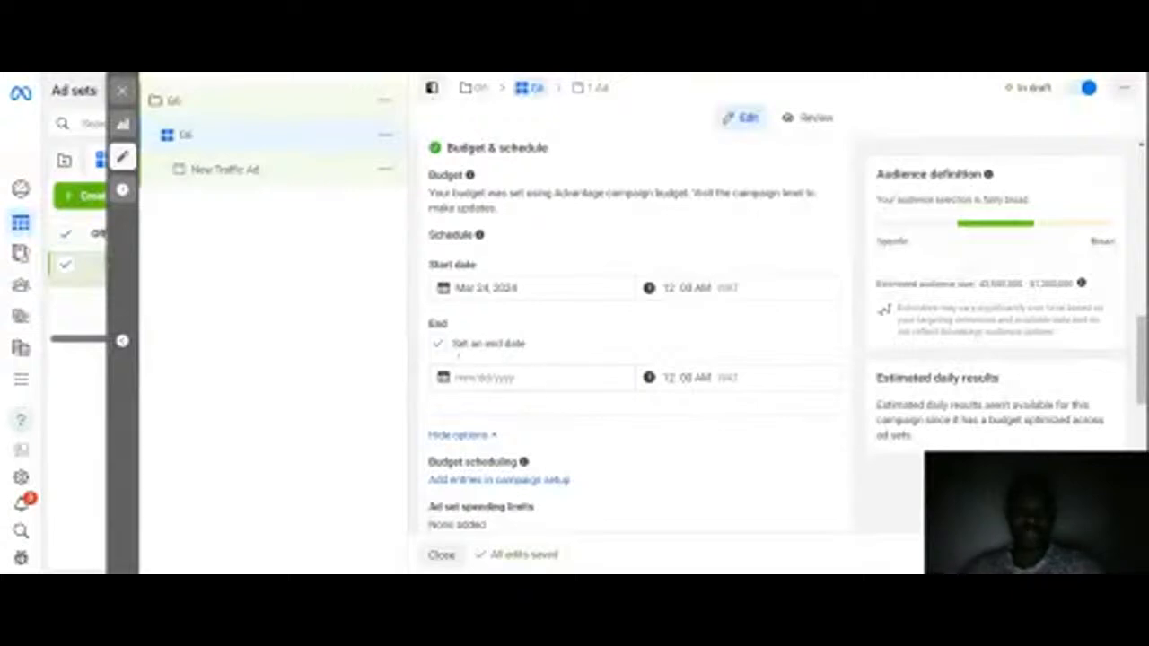
{"action": "left_click", "coordinate": [503, 377]}
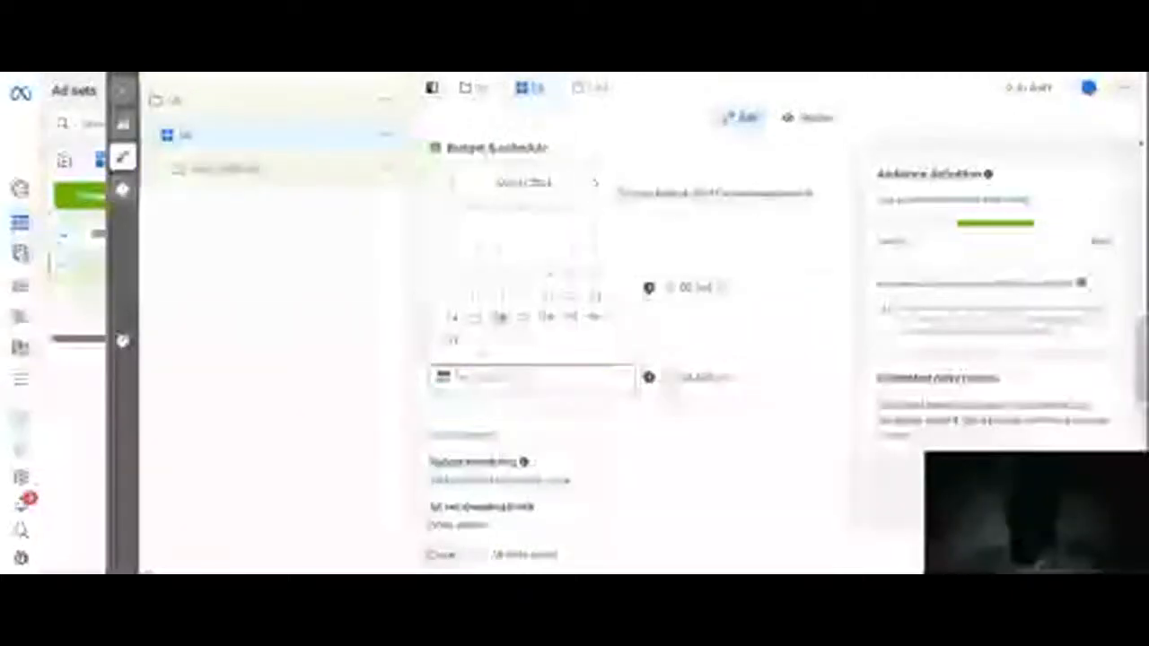
{"action": "left_click", "coordinate": [595, 184]}
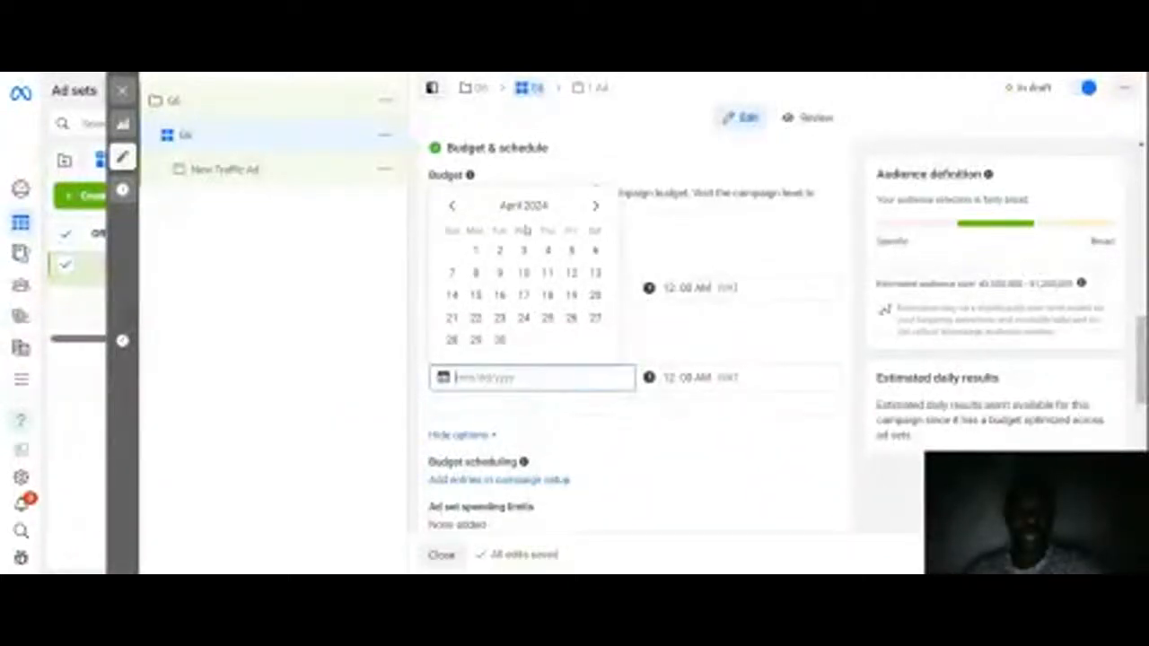
{"action": "left_click", "coordinate": [500, 318]}
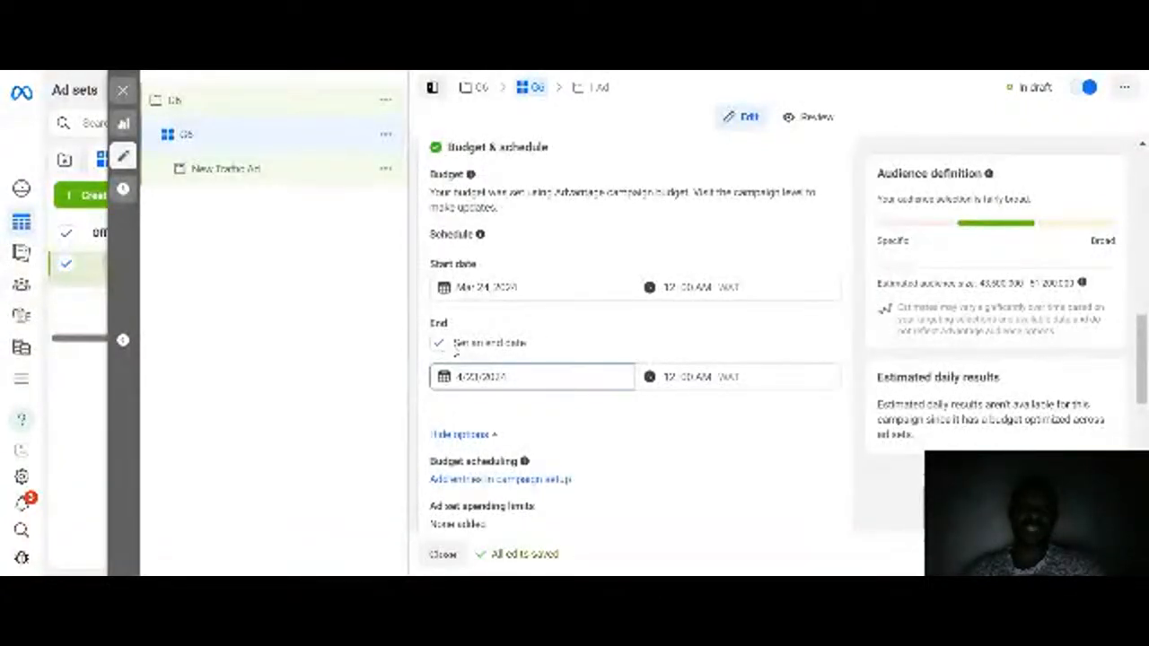
{"action": "left_click", "coordinate": [440, 345]}
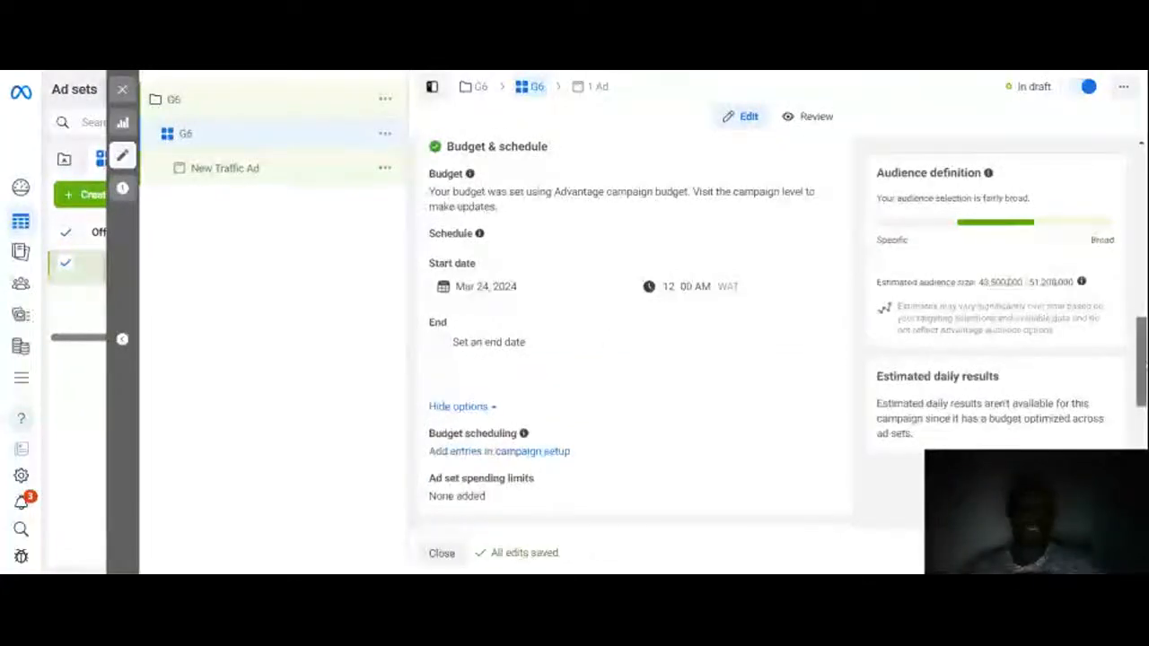
Step: Try adding United States to the ad set's audience locations
{"action": "scroll", "coordinate": [1140, 359], "scroll_direction": "down", "scroll_amount": 3}
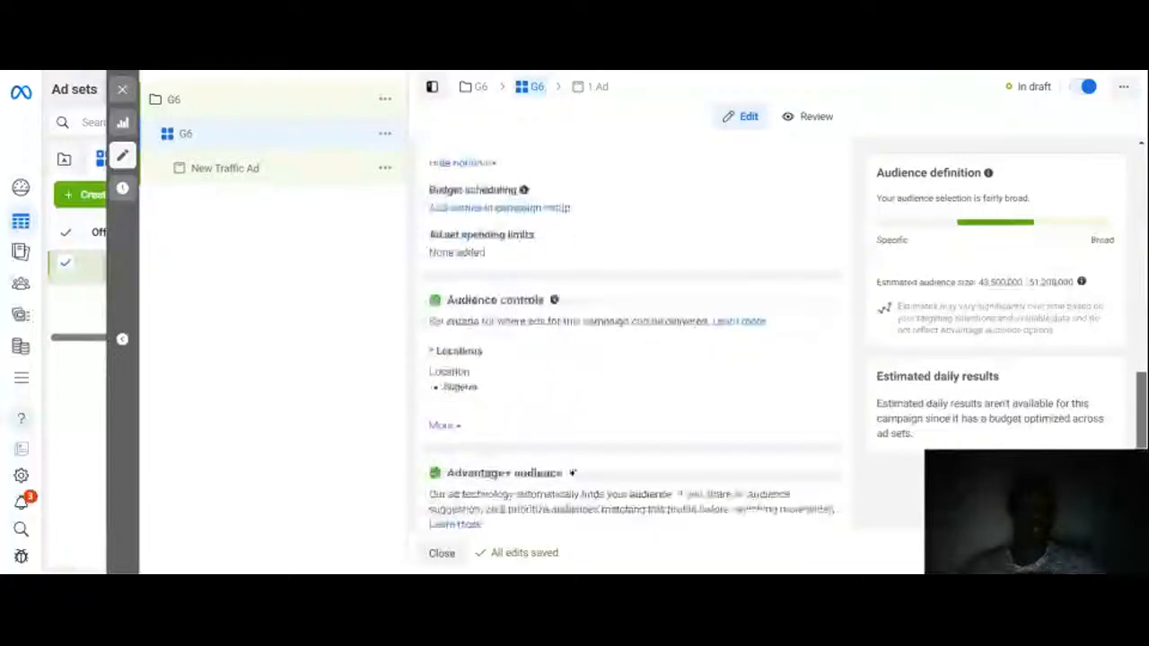
{"action": "scroll", "coordinate": [1140, 413], "scroll_direction": "down", "scroll_amount": 2}
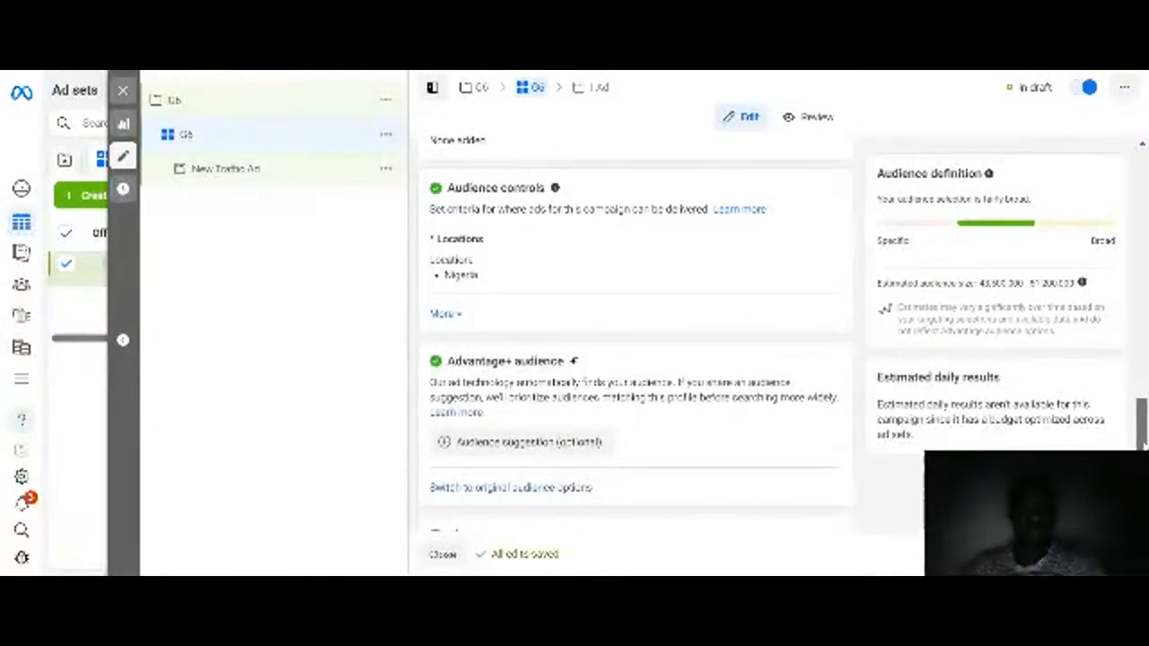
{"action": "scroll", "coordinate": [633, 336], "scroll_direction": "down", "scroll_amount": 3}
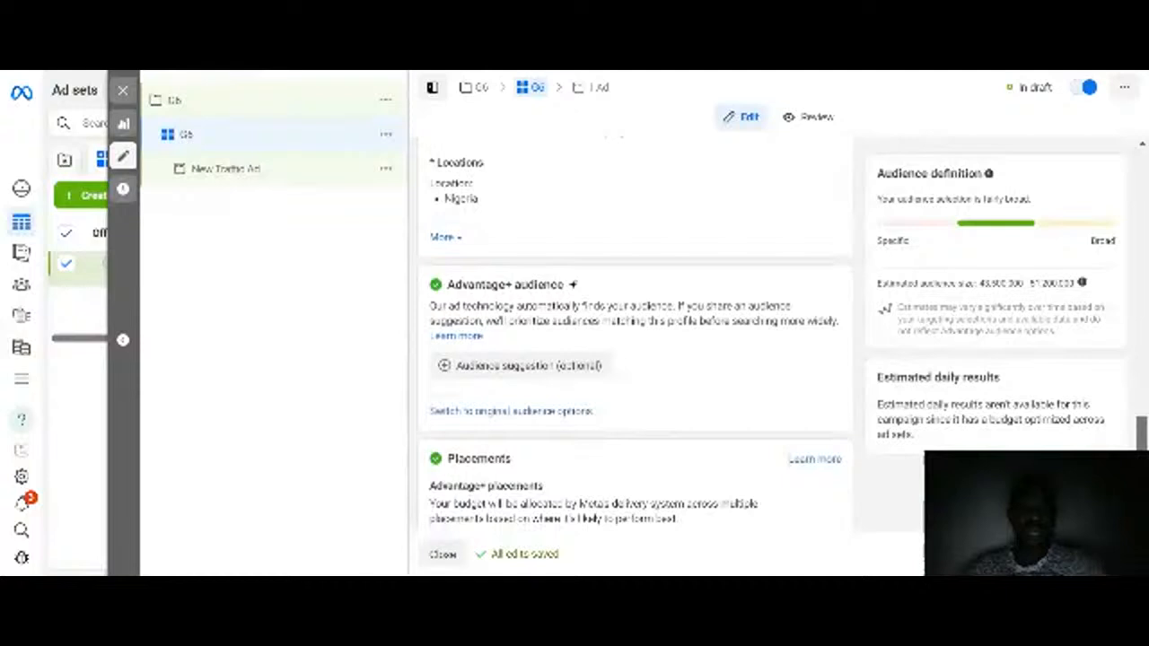
{"action": "scroll", "coordinate": [633, 336], "scroll_direction": "up", "scroll_amount": 1}
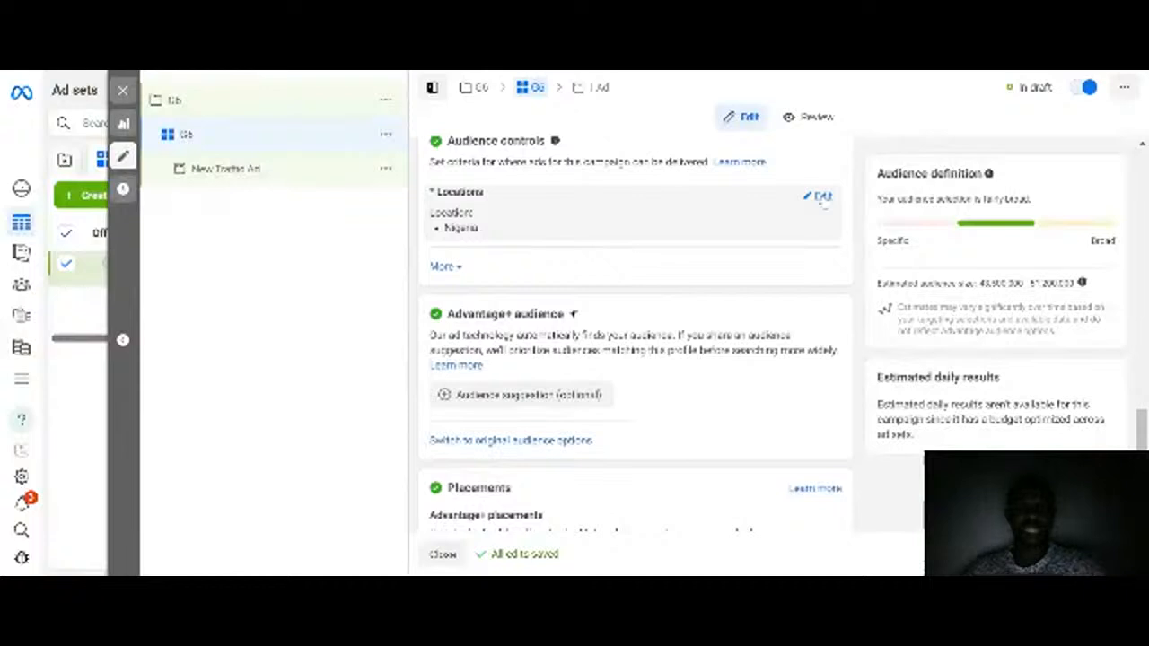
{"action": "left_click", "coordinate": [821, 197]}
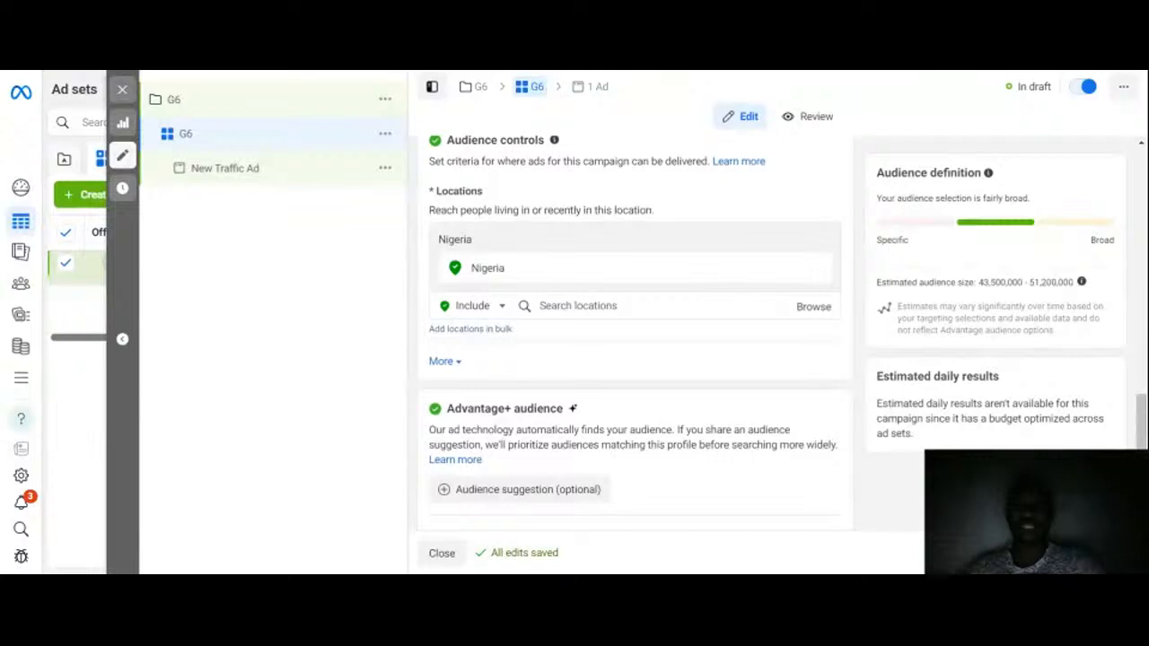
{"action": "left_click", "coordinate": [584, 305]}
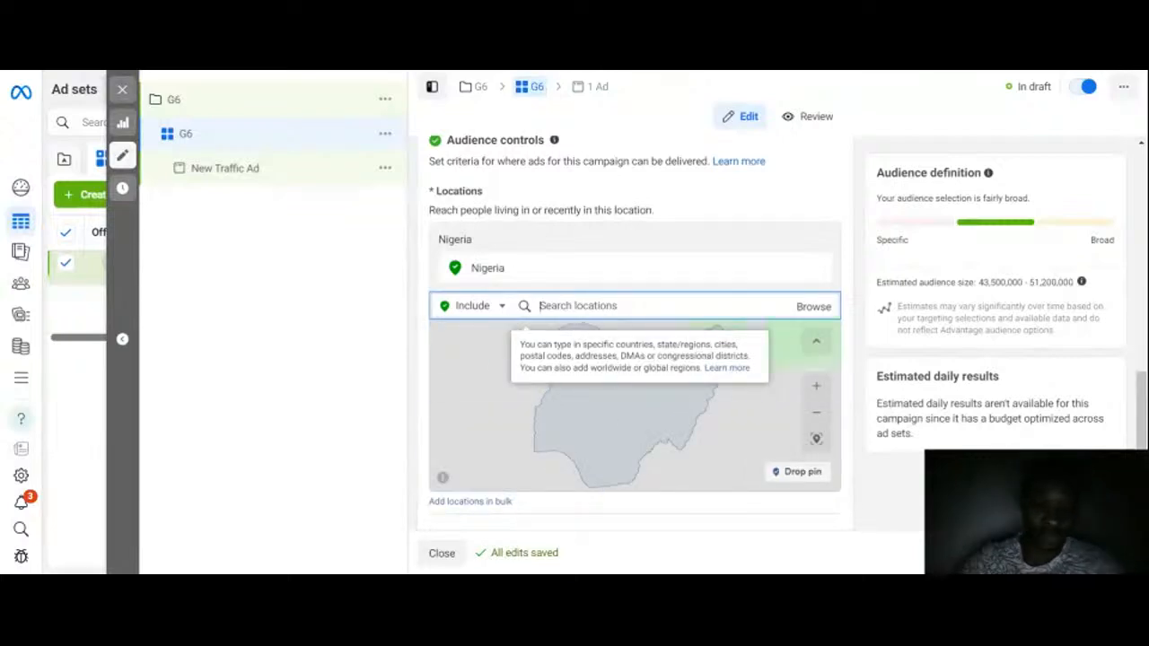
{"action": "type", "text": "umited"}
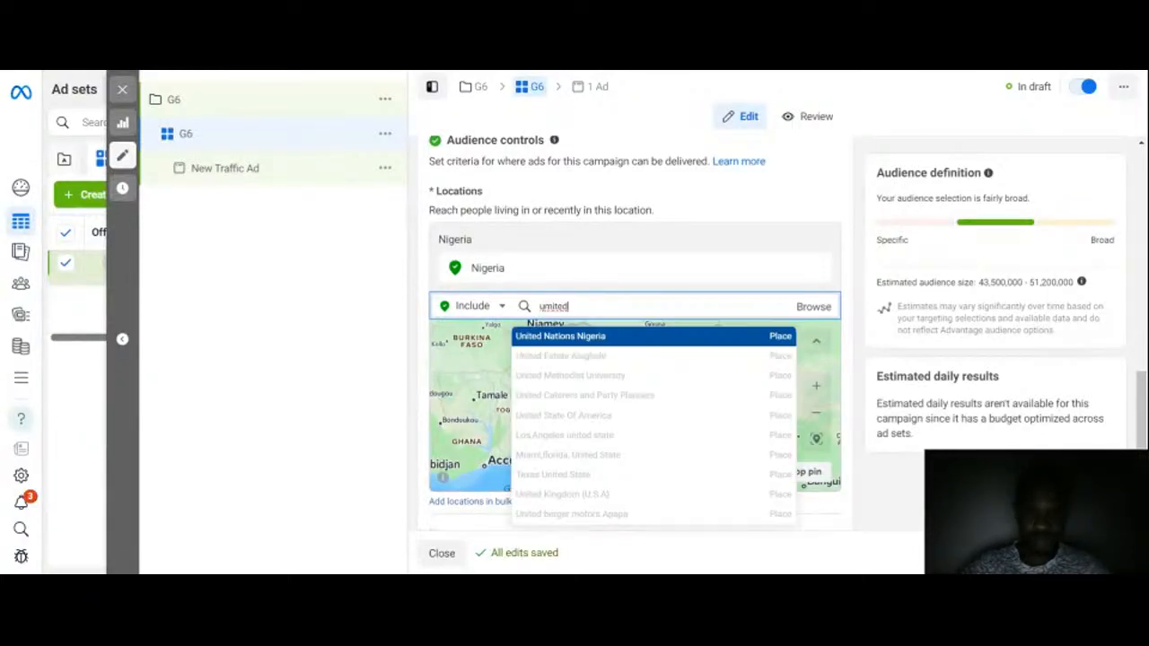
{"action": "key", "text": "BackSpace"}
{"action": "key", "text": "BackSpace"}
{"action": "key", "text": "BackSpace"}
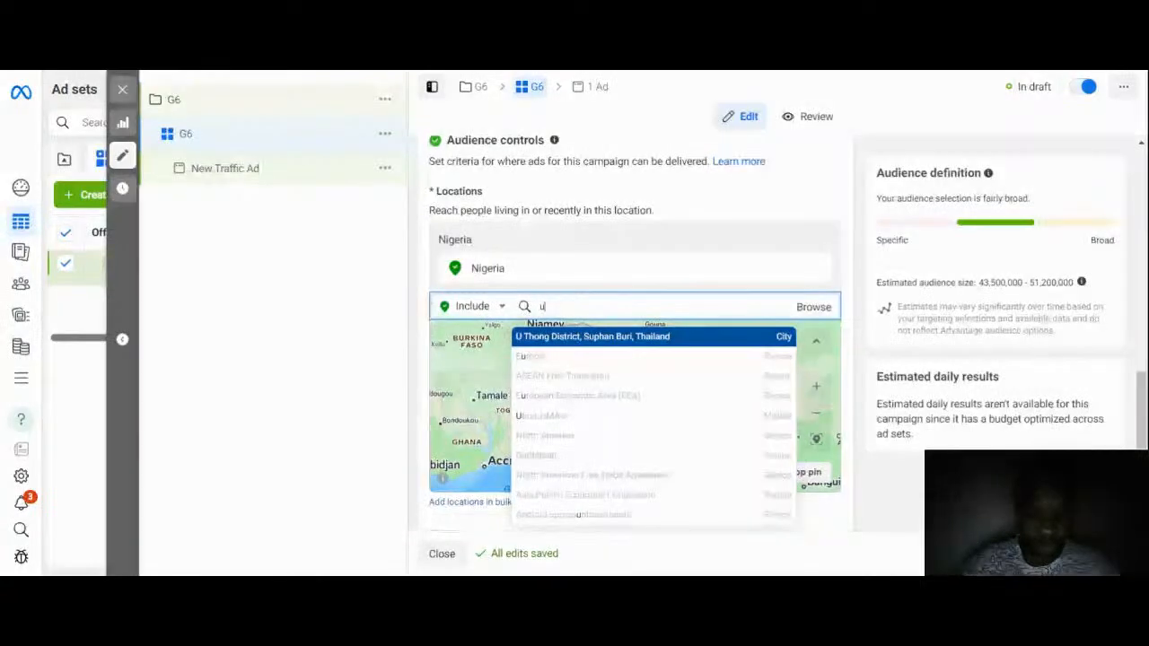
{"action": "type", "text": "nite"}
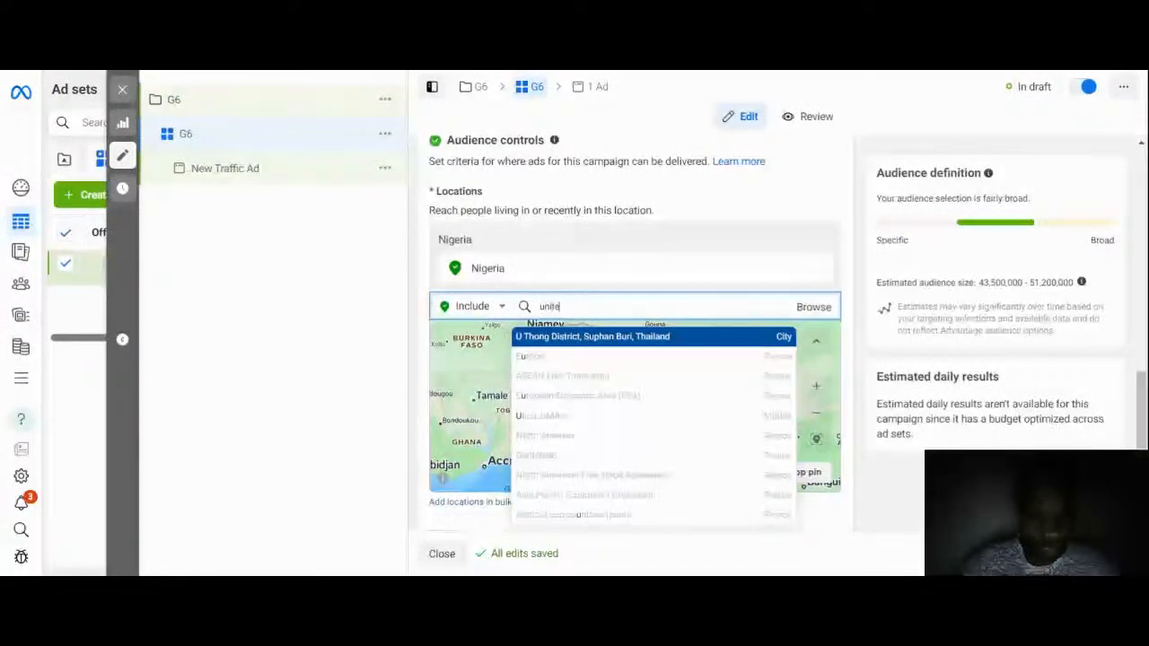
{"action": "type", "text": "d state"}
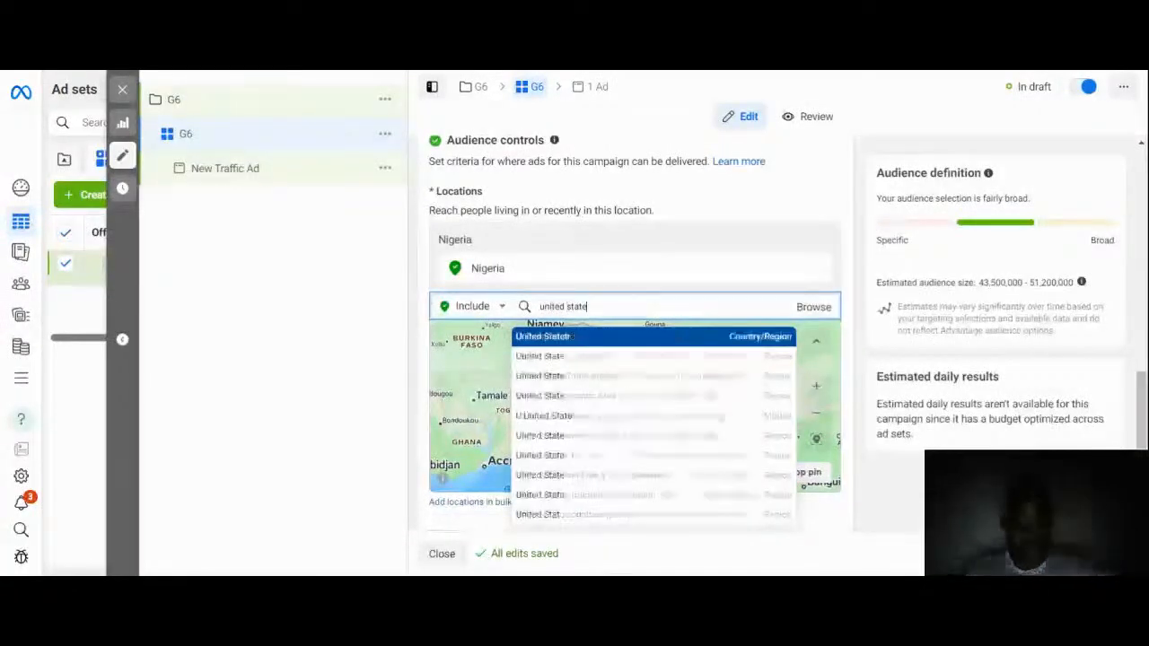
{"action": "left_click", "coordinate": [641, 335]}
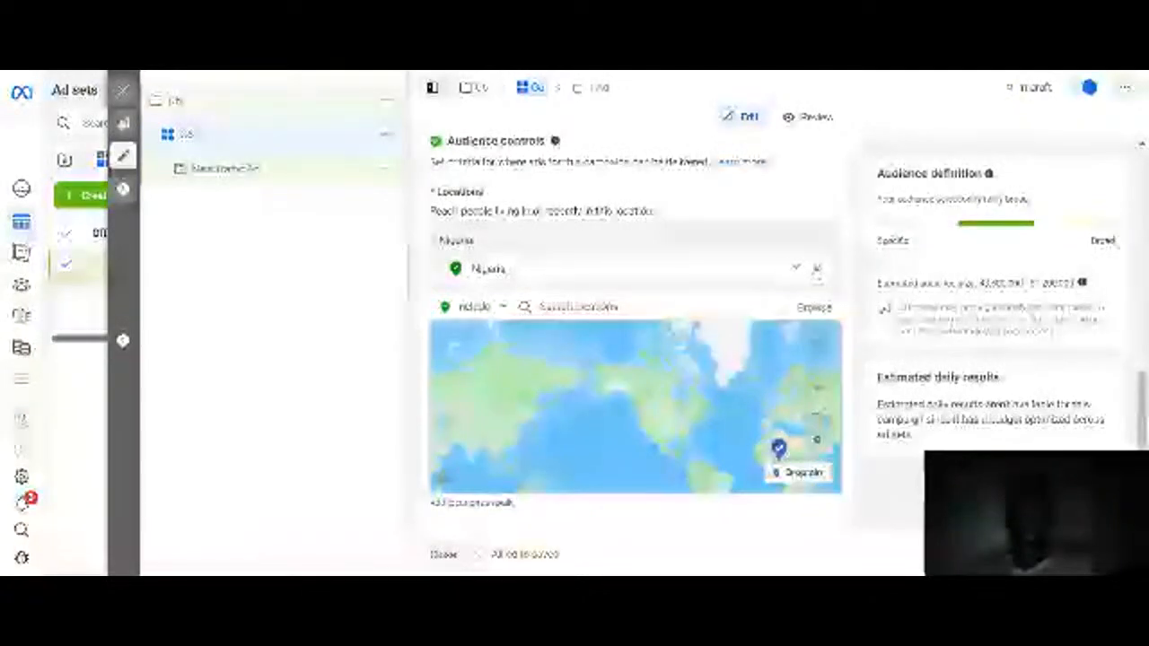
Step: Replace the audience location with Lagos, Lagos State, limited to the current city only
{"action": "left_click", "coordinate": [815, 267]}
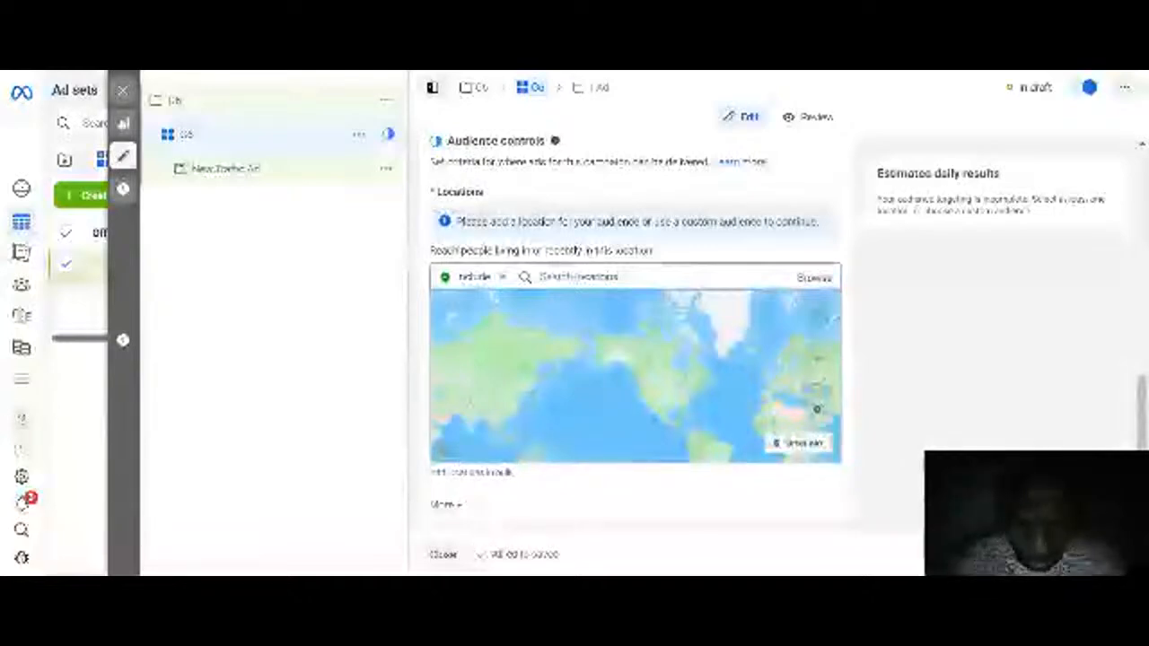
{"action": "type", "text": "l"}
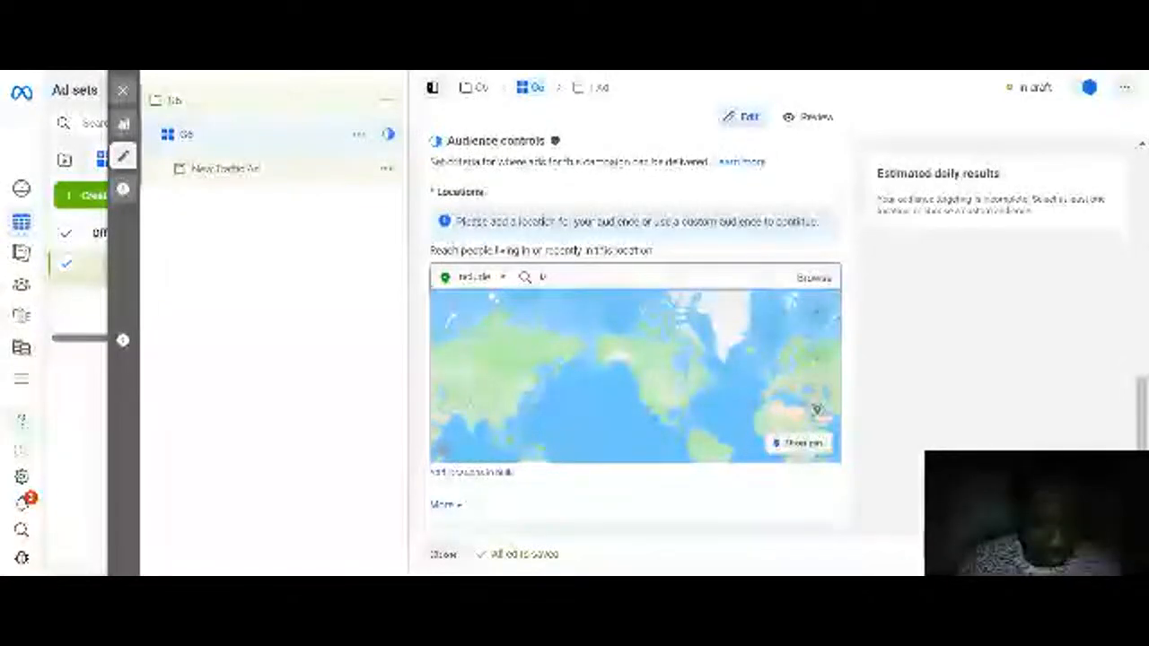
{"action": "type", "text": "a"}
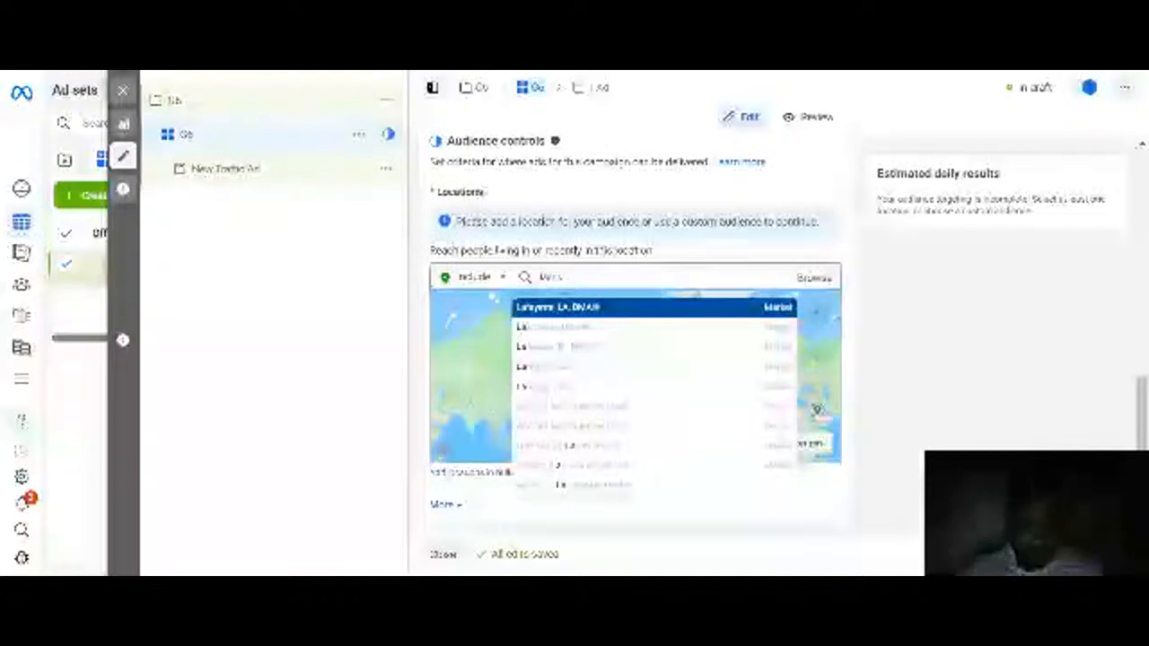
{"action": "type", "text": "gos"}
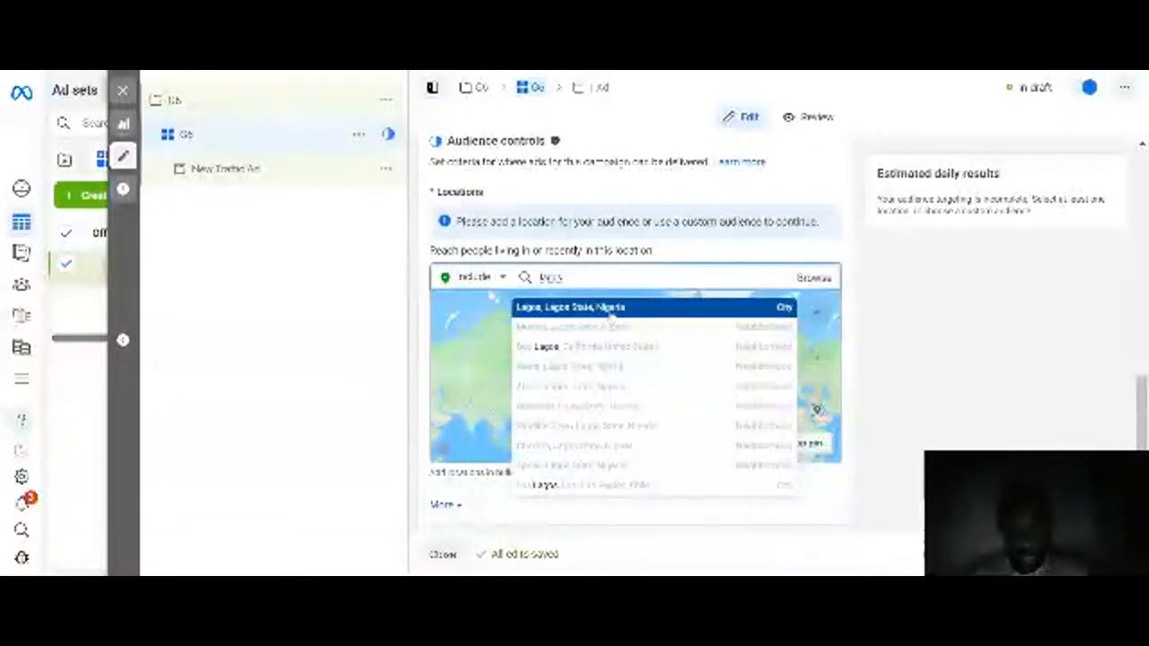
{"action": "left_click", "coordinate": [597, 308]}
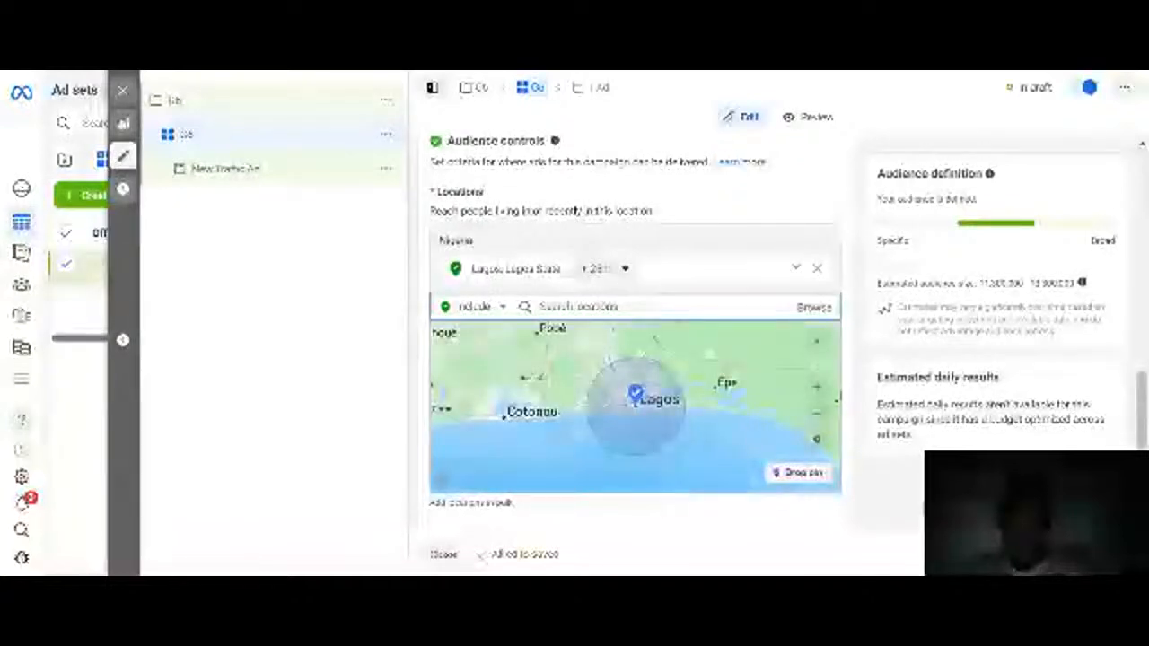
{"action": "left_click", "coordinate": [603, 269]}
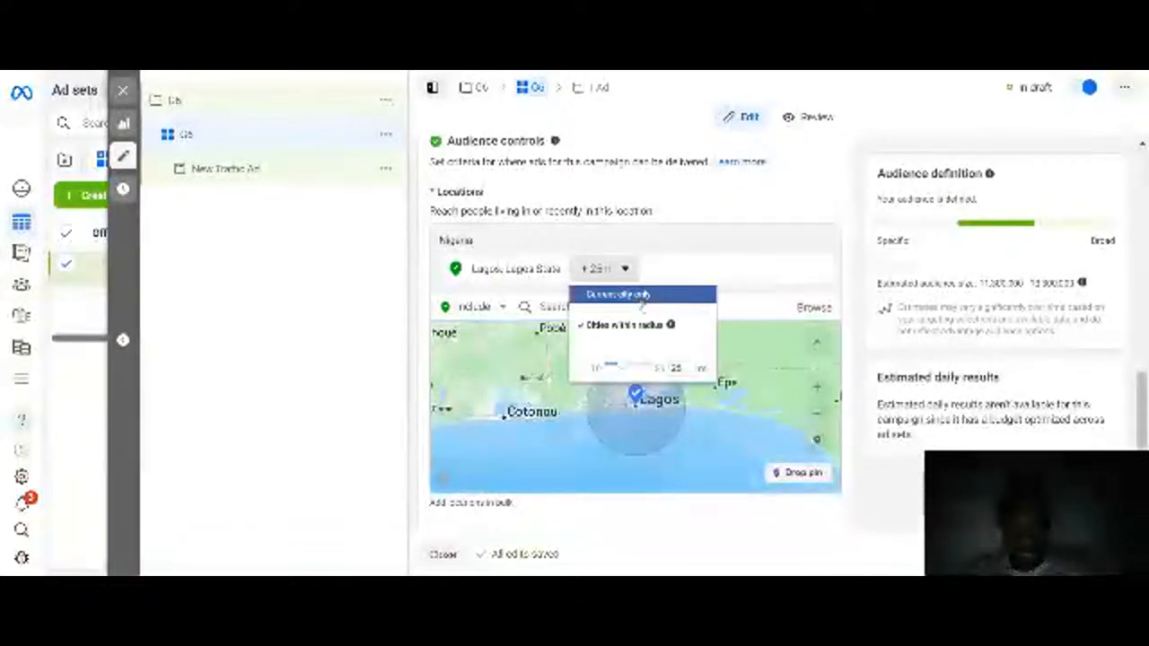
{"action": "left_click", "coordinate": [628, 294]}
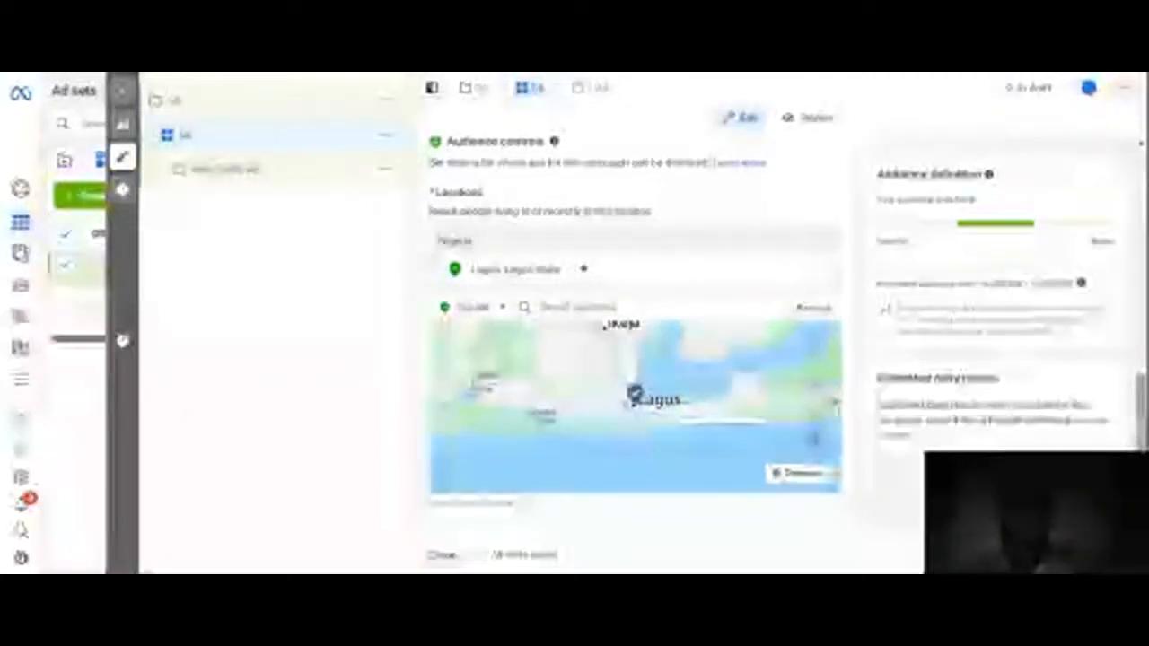
Step: Switch the ad set from Advantage+ audience to the original audience options
{"action": "scroll", "coordinate": [635, 314], "scroll_direction": "down", "scroll_amount": 2}
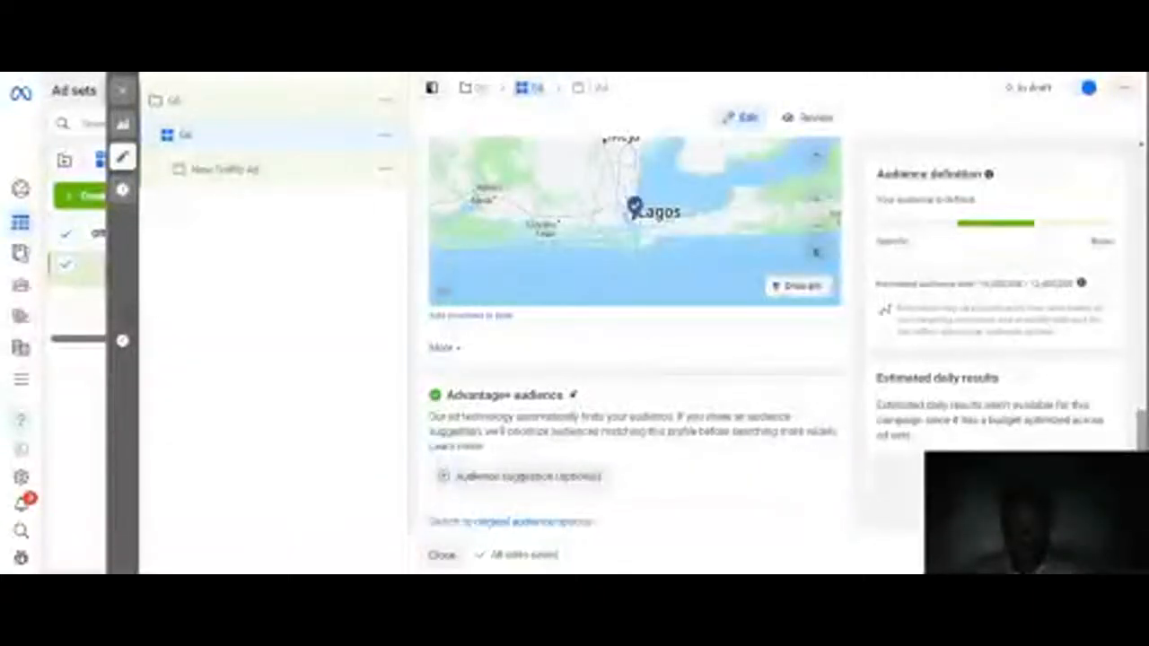
{"action": "scroll", "coordinate": [634, 332], "scroll_direction": "down", "scroll_amount": 2}
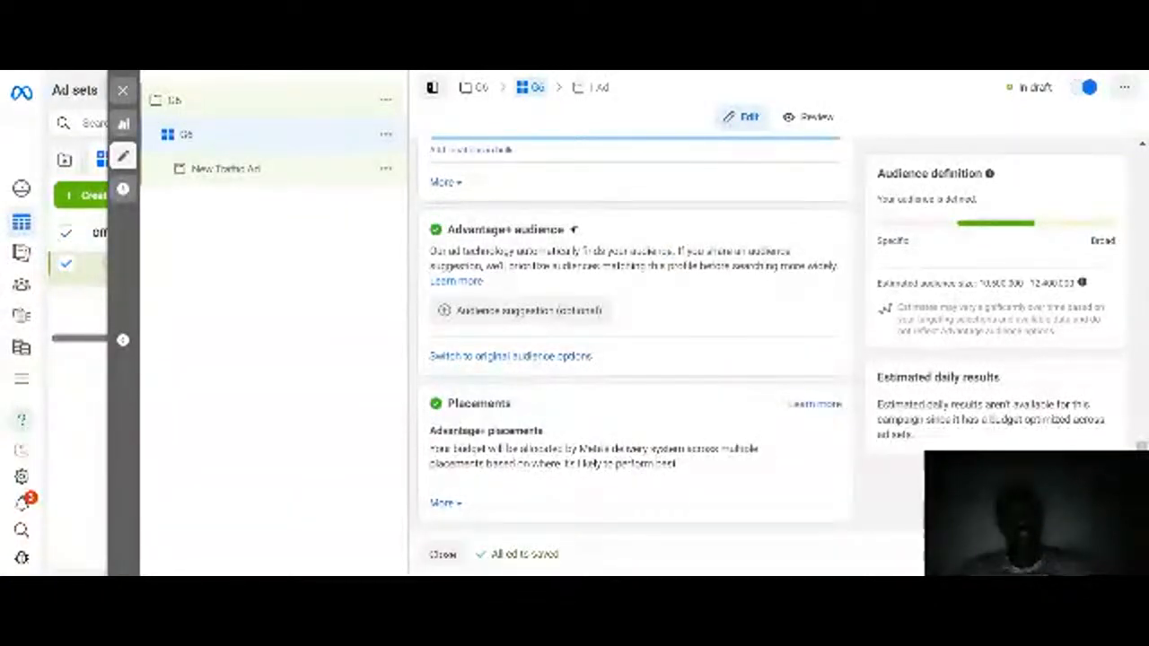
{"action": "left_click", "coordinate": [503, 357]}
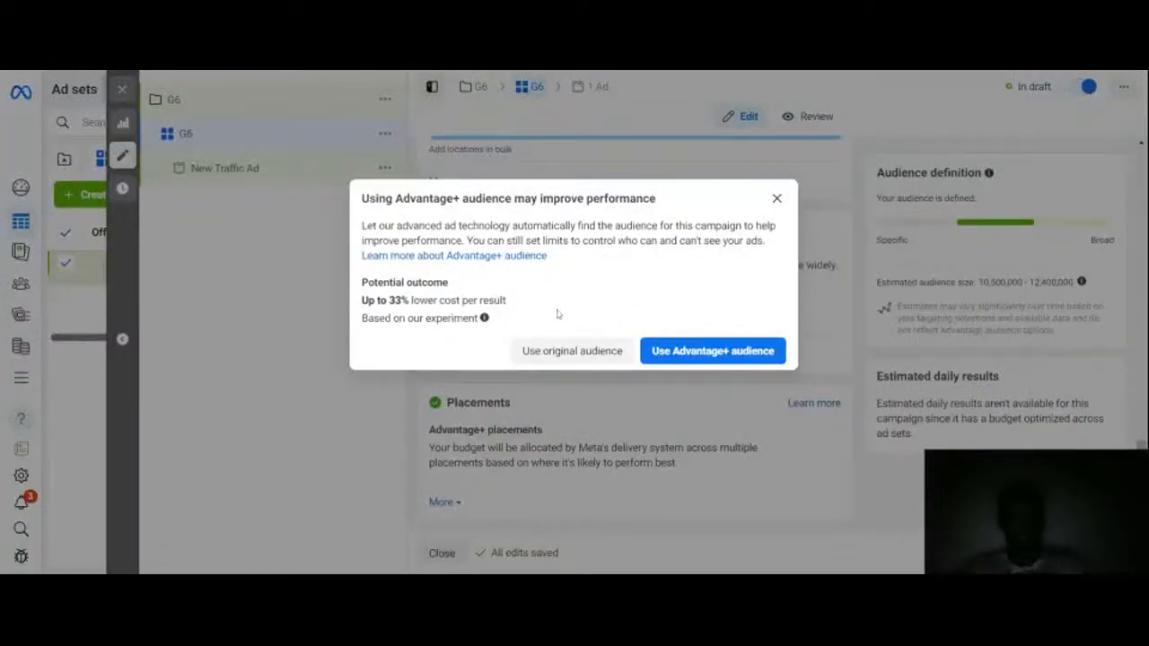
{"action": "left_click", "coordinate": [581, 359]}
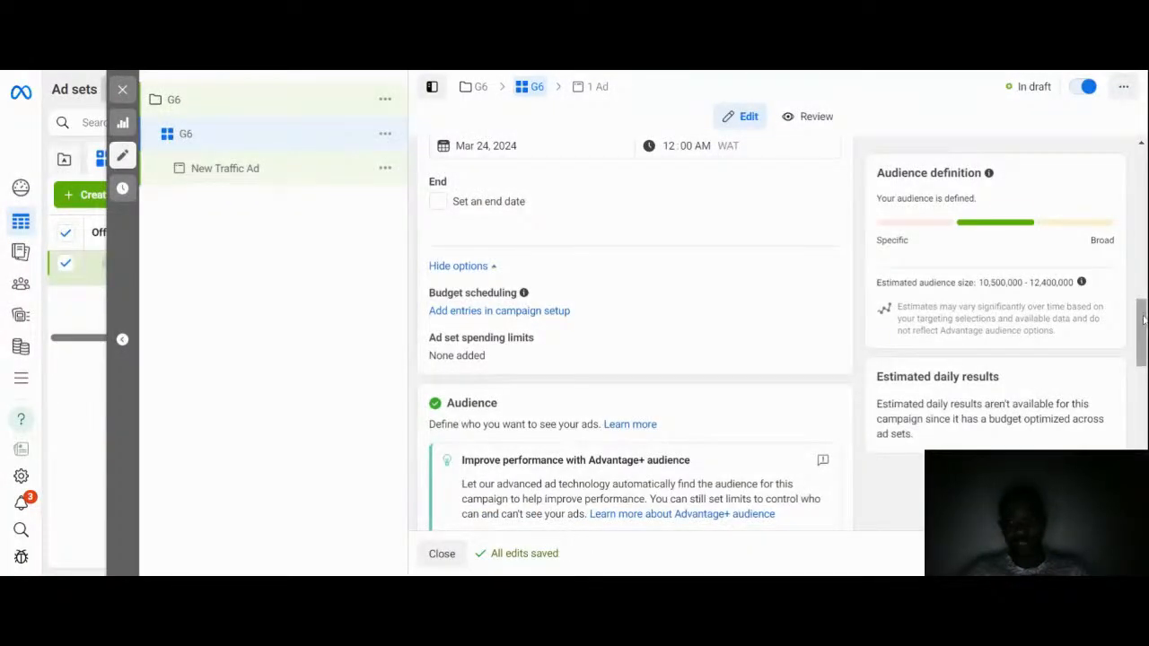
Step: Set the audience's minimum age to 25
{"action": "left_click_drag", "start_coordinate": [1143, 320], "coordinate": [1142, 380]}
{"action": "scroll", "coordinate": [650, 339], "scroll_direction": "down", "scroll_amount": 3}
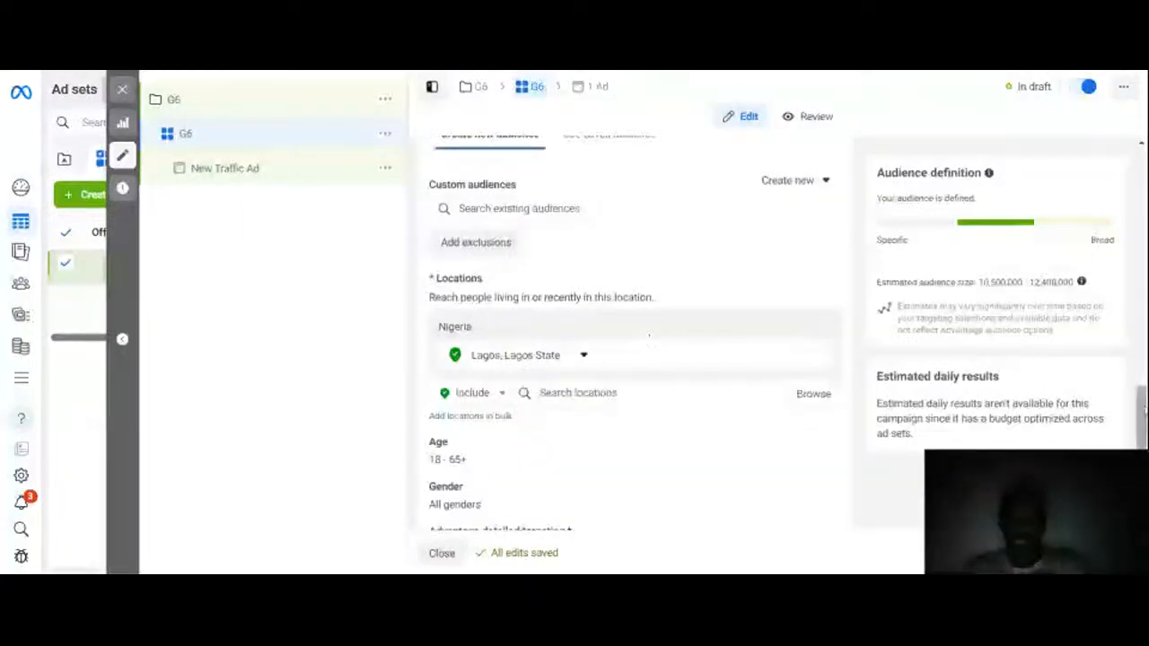
{"action": "scroll", "coordinate": [650, 339], "scroll_direction": "down", "scroll_amount": 3}
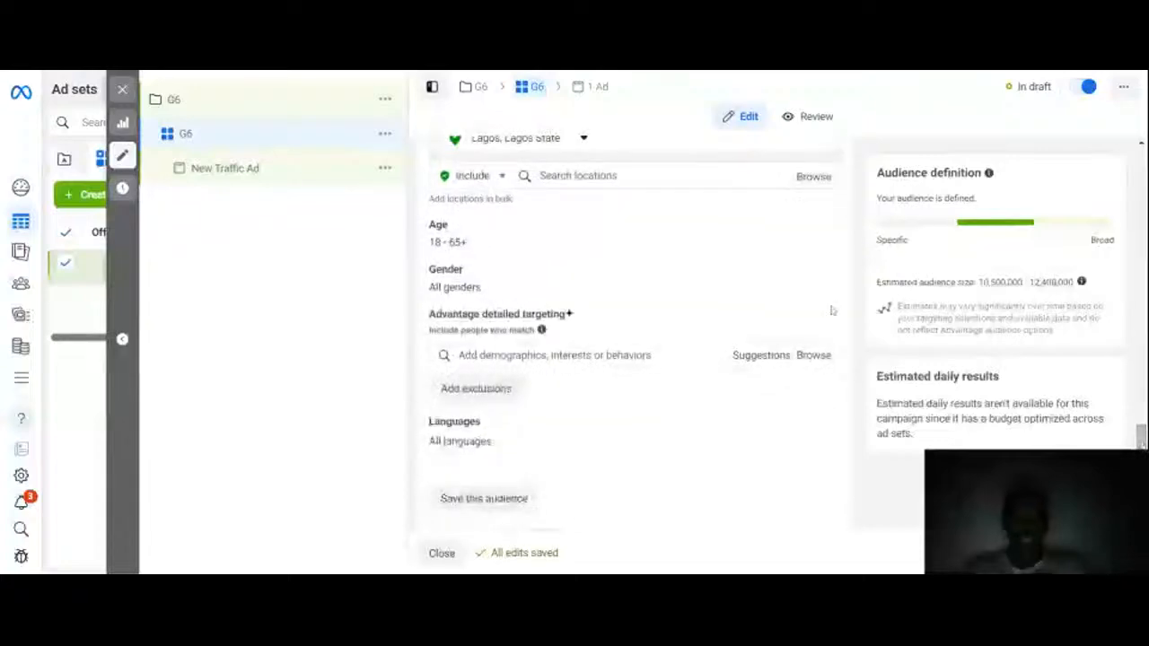
{"action": "mouse_move", "coordinate": [751, 226]}
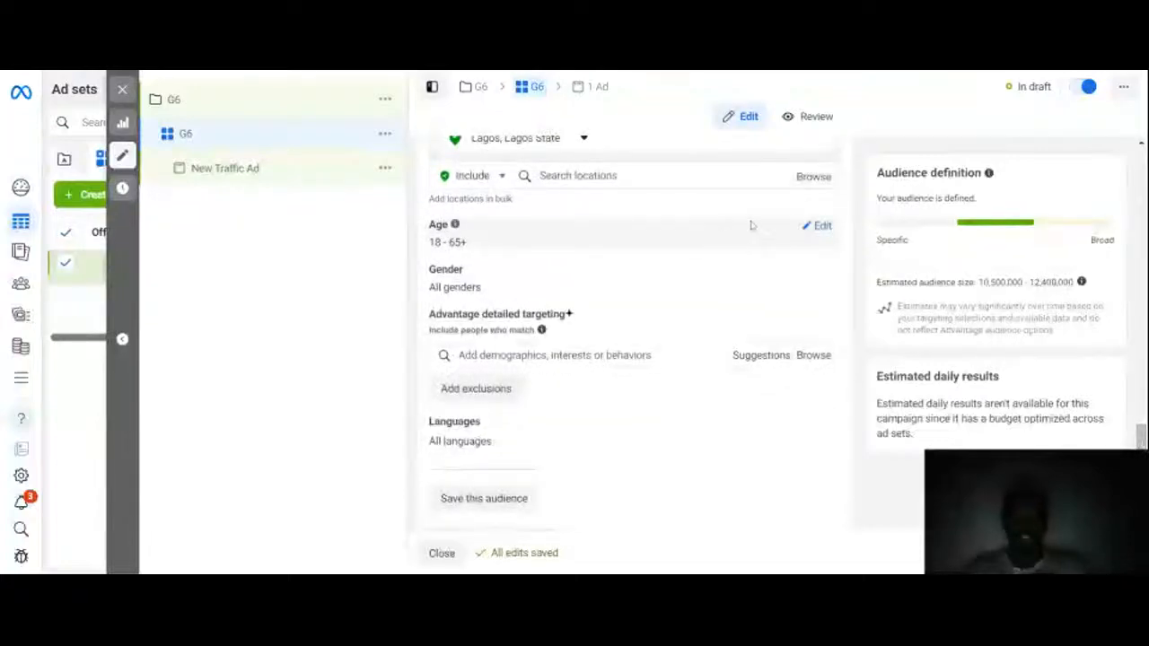
{"action": "left_click", "coordinate": [822, 227]}
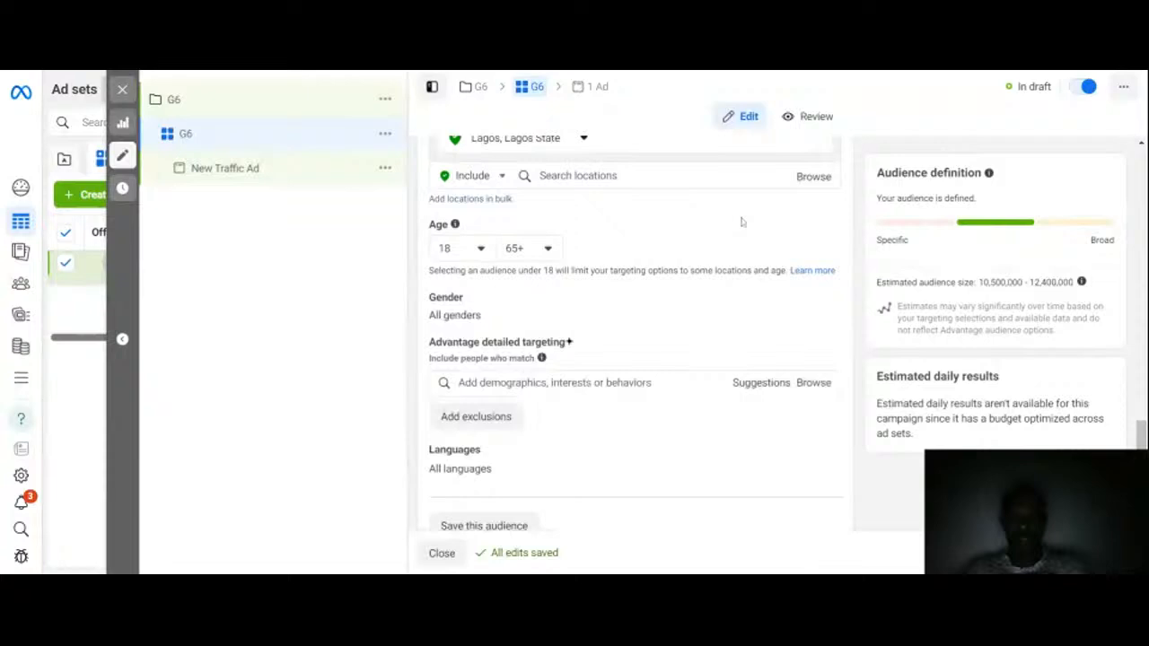
{"action": "left_click", "coordinate": [480, 250]}
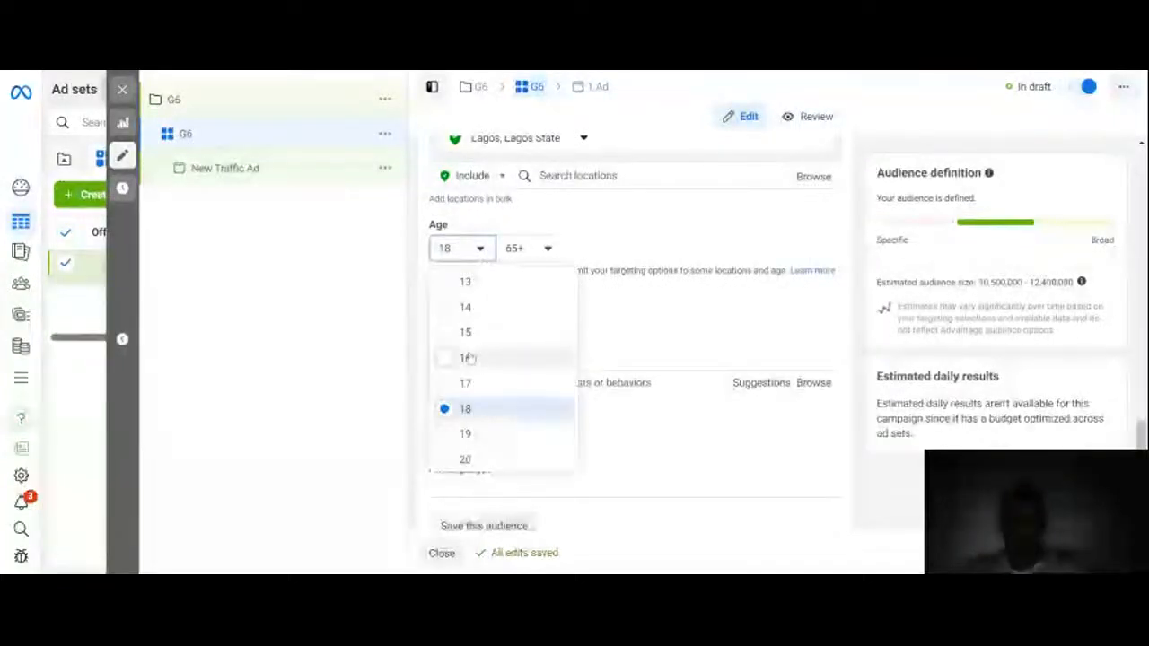
{"action": "scroll", "coordinate": [469, 358], "scroll_direction": "down", "scroll_amount": 3}
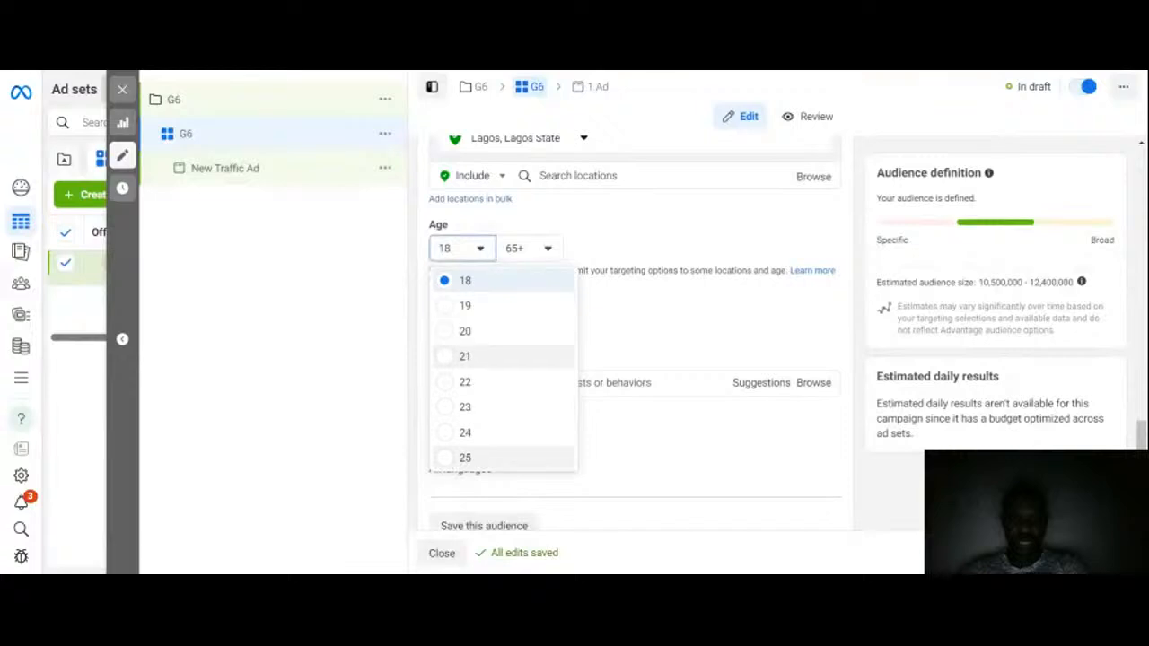
{"action": "left_click", "coordinate": [465, 458]}
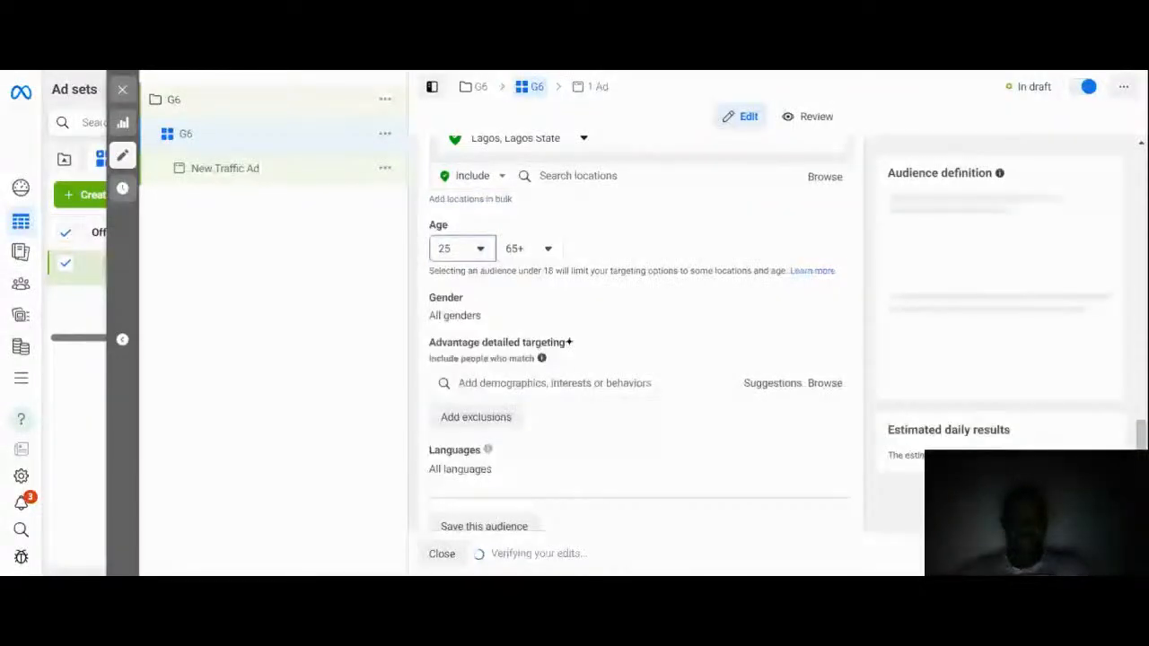
Step: Set the audience's maximum age to 50
{"action": "left_click", "coordinate": [547, 249]}
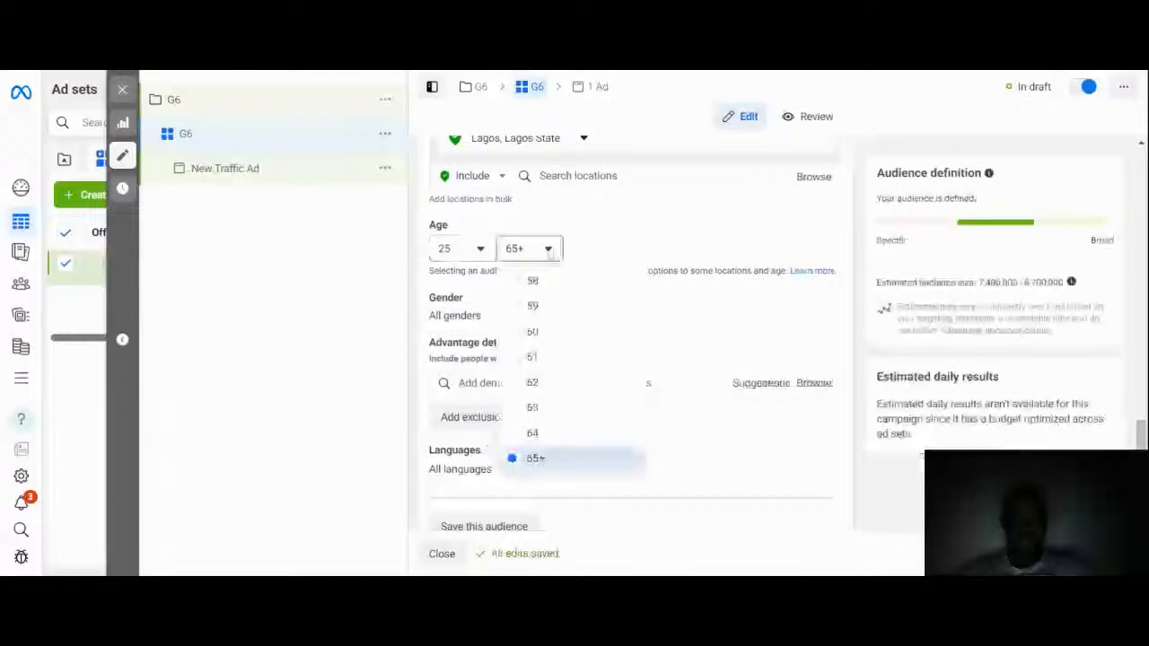
{"action": "key", "text": "Up"}
{"action": "key", "text": "Up"}
{"action": "key", "text": "Up"}
{"action": "key", "text": "Up"}
{"action": "key", "text": "Up"}
{"action": "key", "text": "Up"}
{"action": "key", "text": "Up"}
{"action": "key", "text": "Up"}
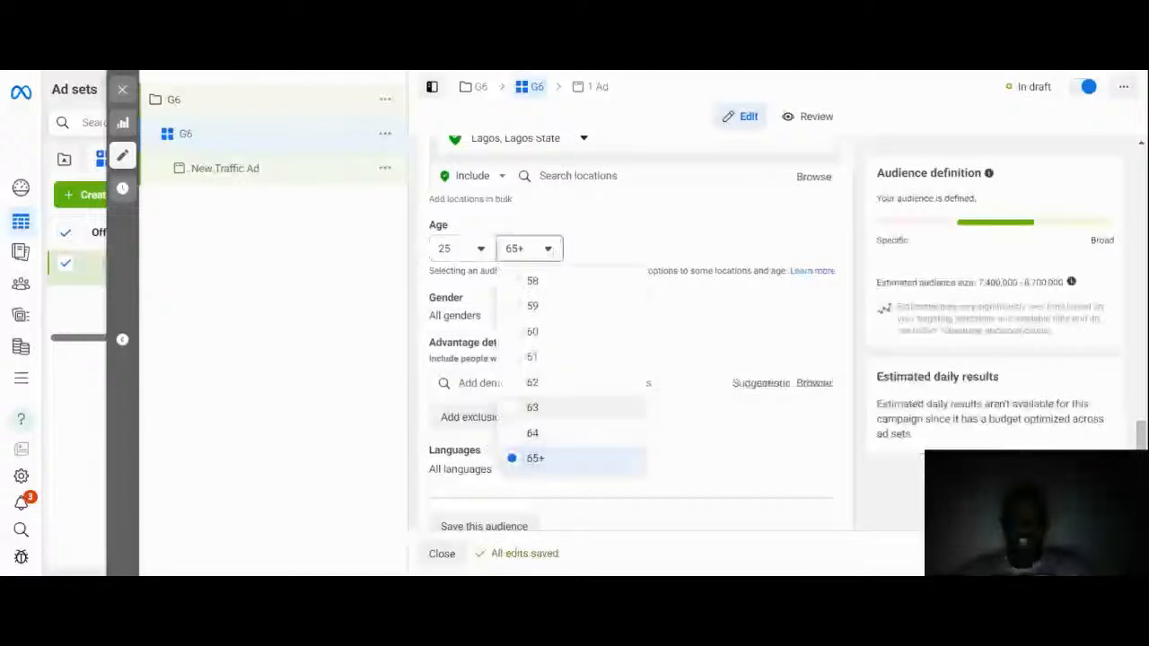
{"action": "key", "text": "Up"}
{"action": "key", "text": "Up"}
{"action": "key", "text": "Up"}
{"action": "key", "text": "Up"}
{"action": "key", "text": "Up"}
{"action": "key", "text": "Up"}
{"action": "key", "text": "Up"}
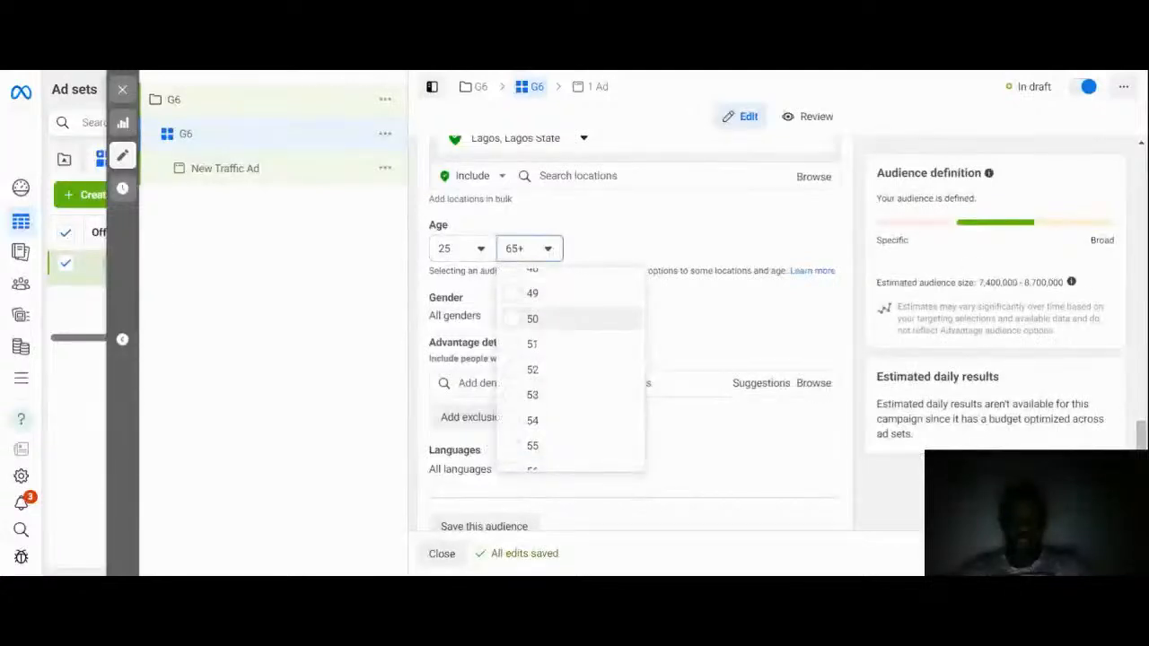
{"action": "key", "text": "Return"}
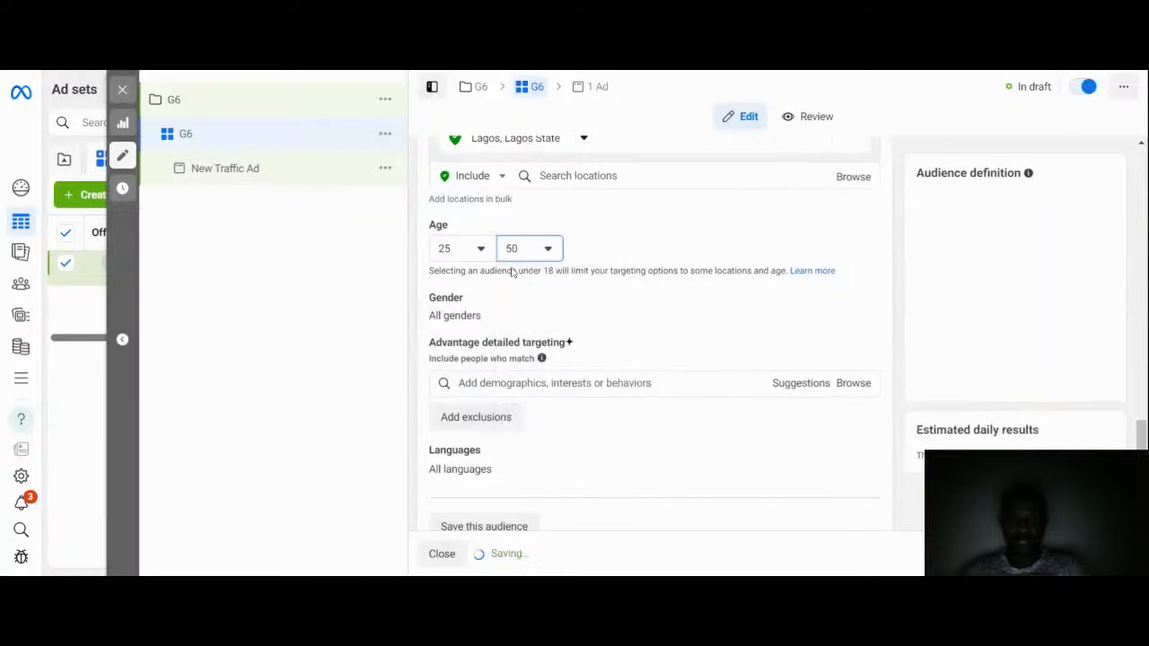
{"action": "left_click", "coordinate": [630, 232]}
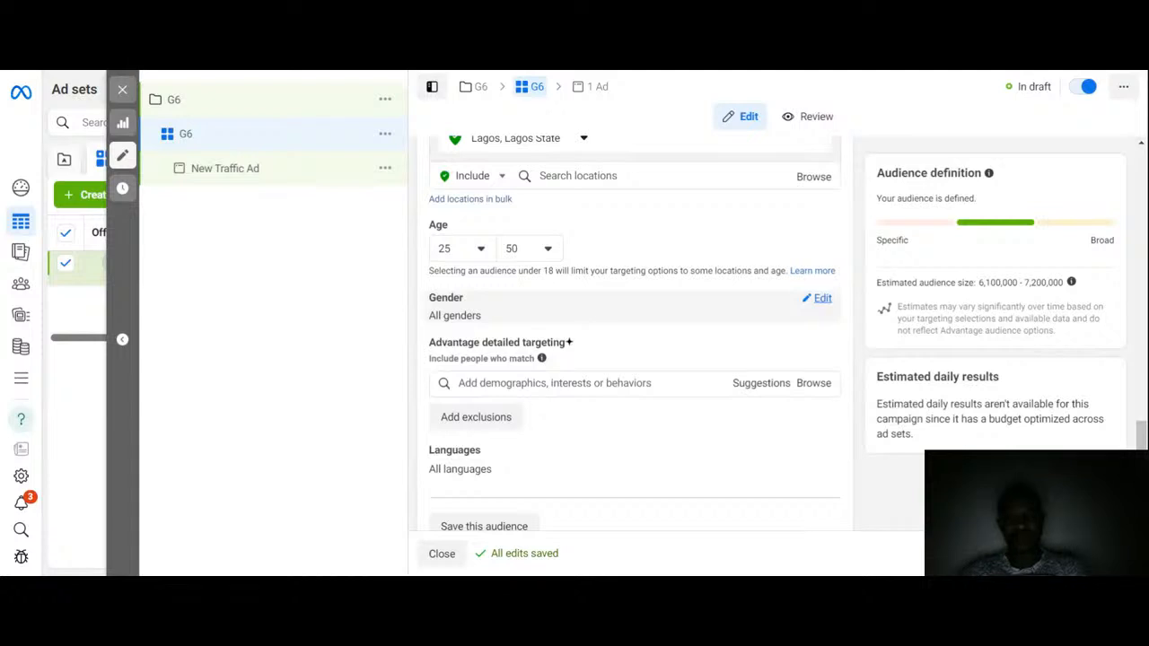
{"action": "left_click", "coordinate": [822, 299]}
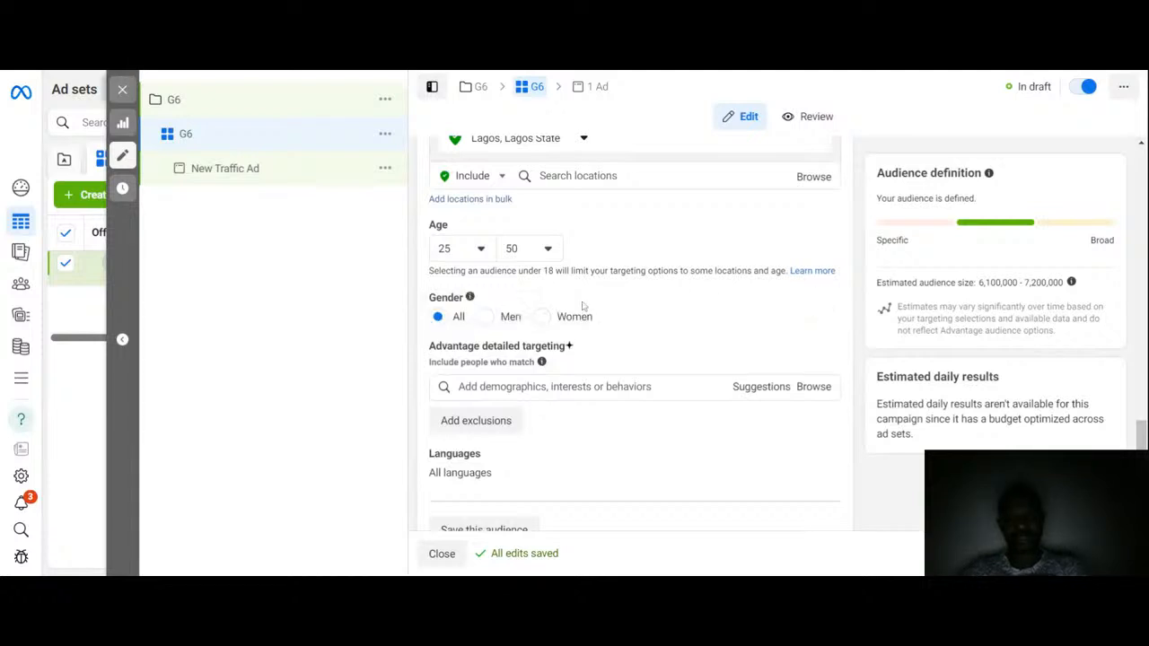
{"action": "left_click", "coordinate": [483, 321]}
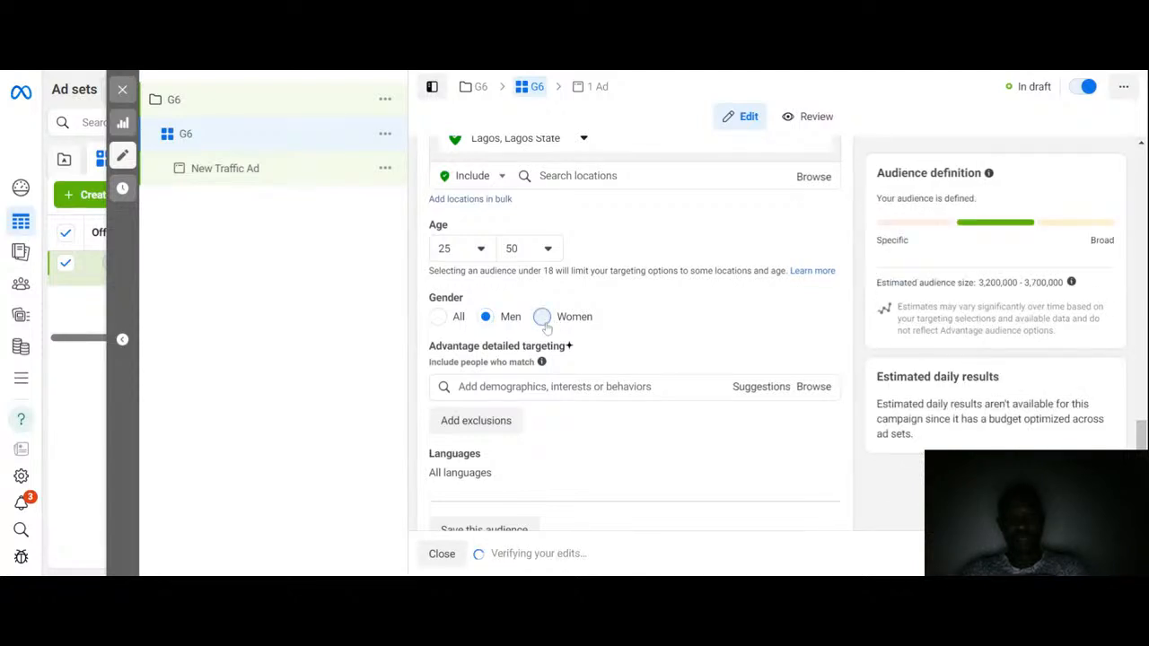
{"action": "left_click", "coordinate": [542, 318]}
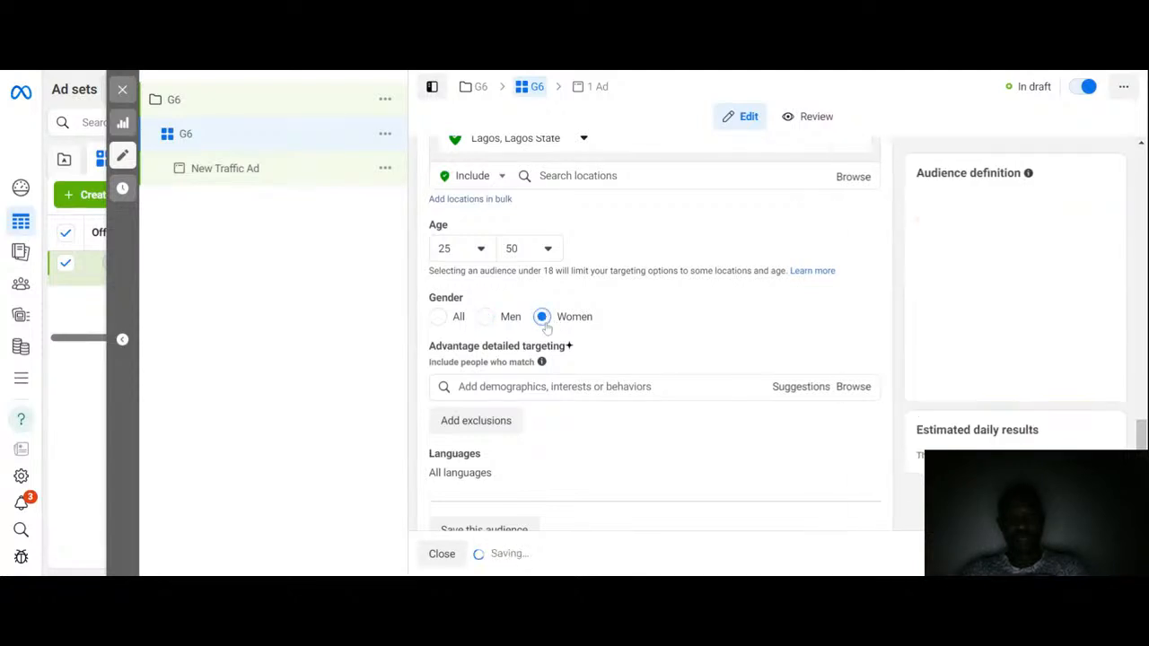
{"action": "left_click", "coordinate": [433, 320]}
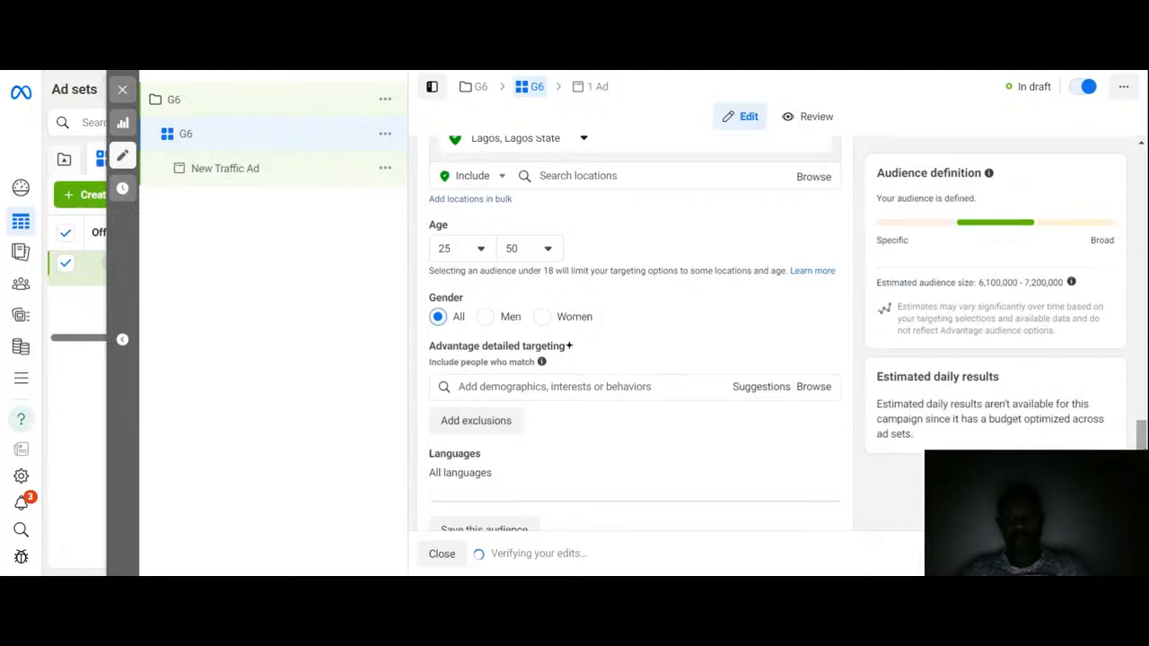
{"action": "scroll", "coordinate": [1141, 435], "scroll_direction": "down", "scroll_amount": 2}
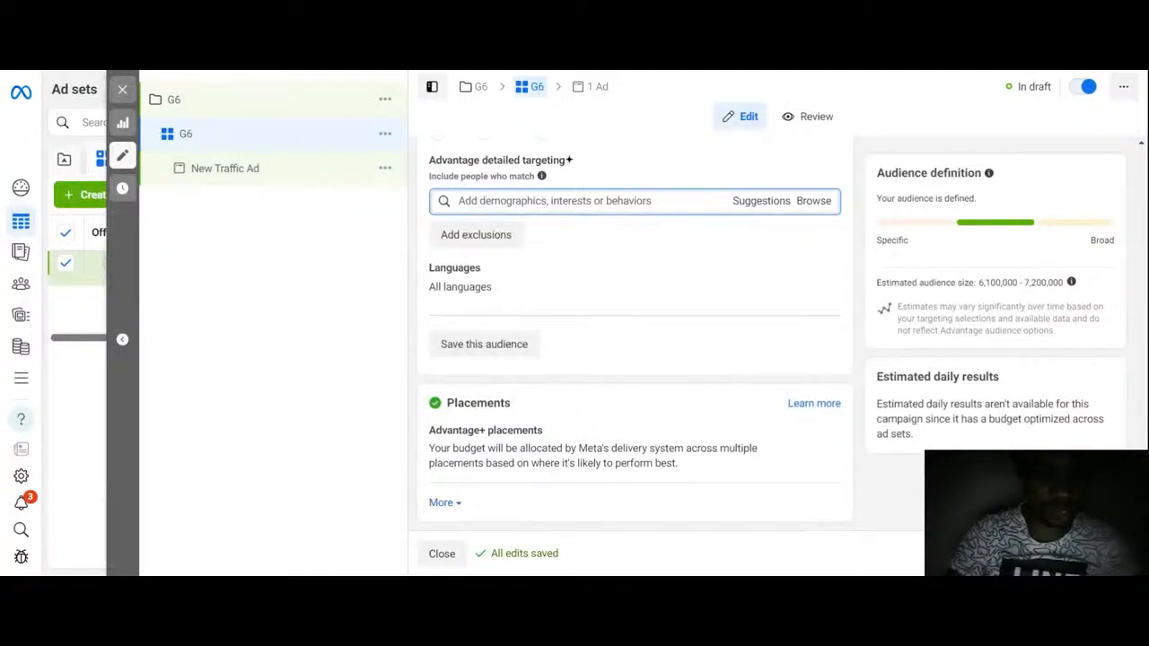
{"action": "type", "text": "face"}
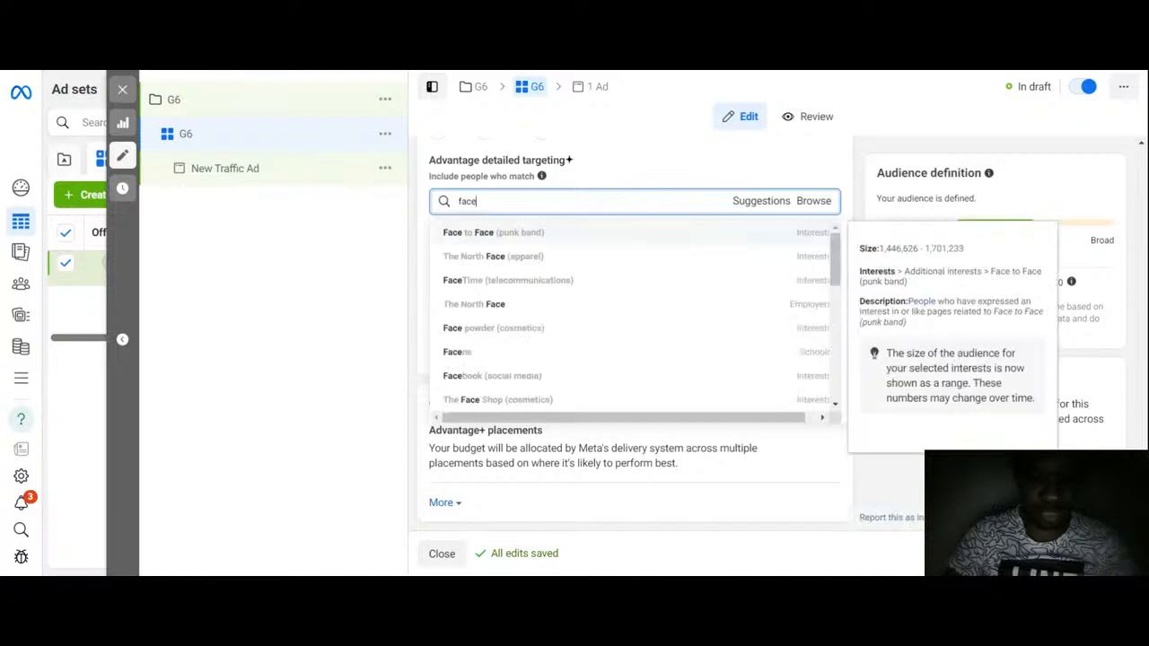
{"action": "type", "text": "b"}
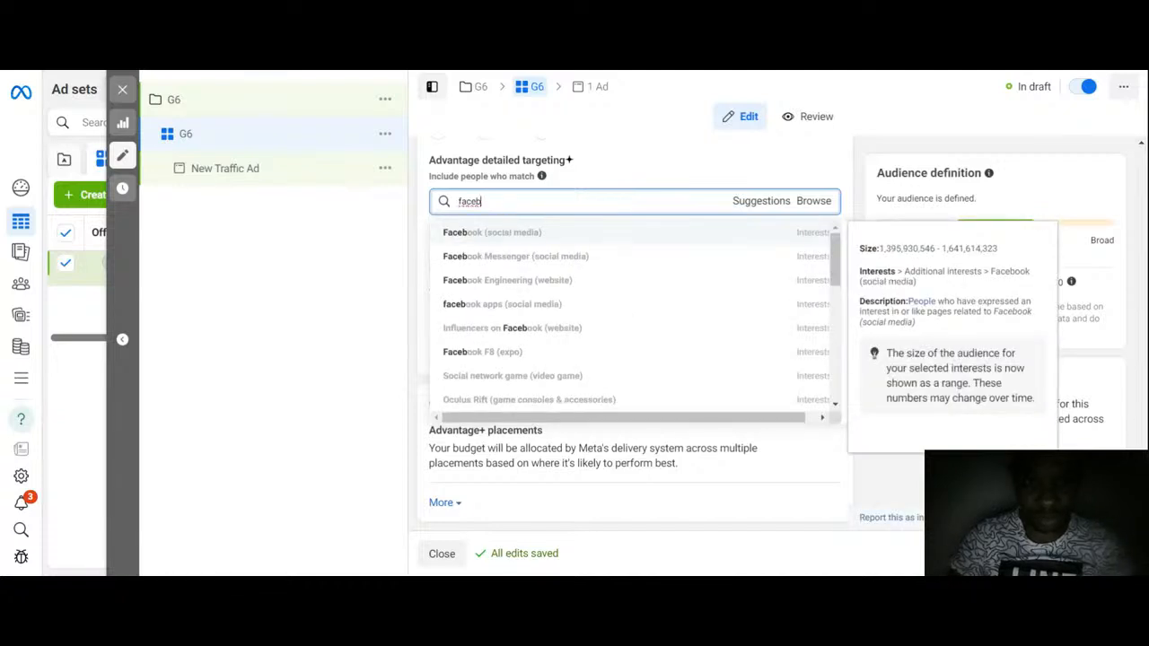
{"action": "type", "text": "ook"}
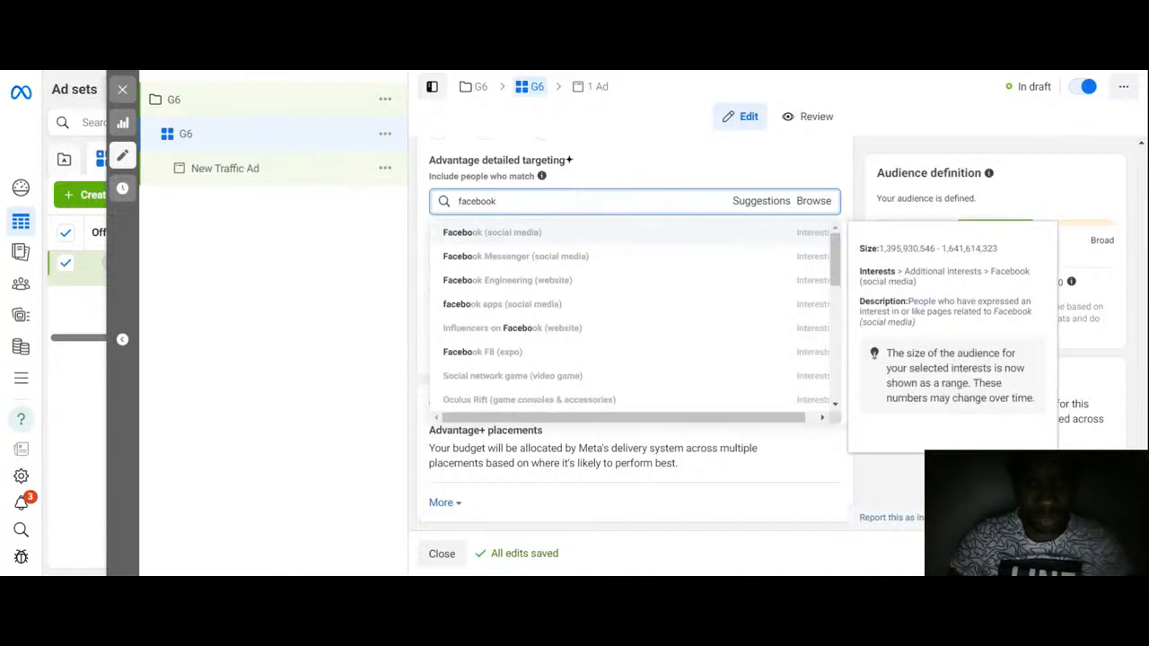
{"action": "key", "text": "BackSpace"}
{"action": "key", "text": "BackSpace"}
{"action": "key", "text": "BackSpace"}
{"action": "key", "text": "BackSpace"}
{"action": "key", "text": "BackSpace"}
{"action": "key", "text": "BackSpace"}
{"action": "key", "text": "BackSpace"}
{"action": "key", "text": "BackSpace"}
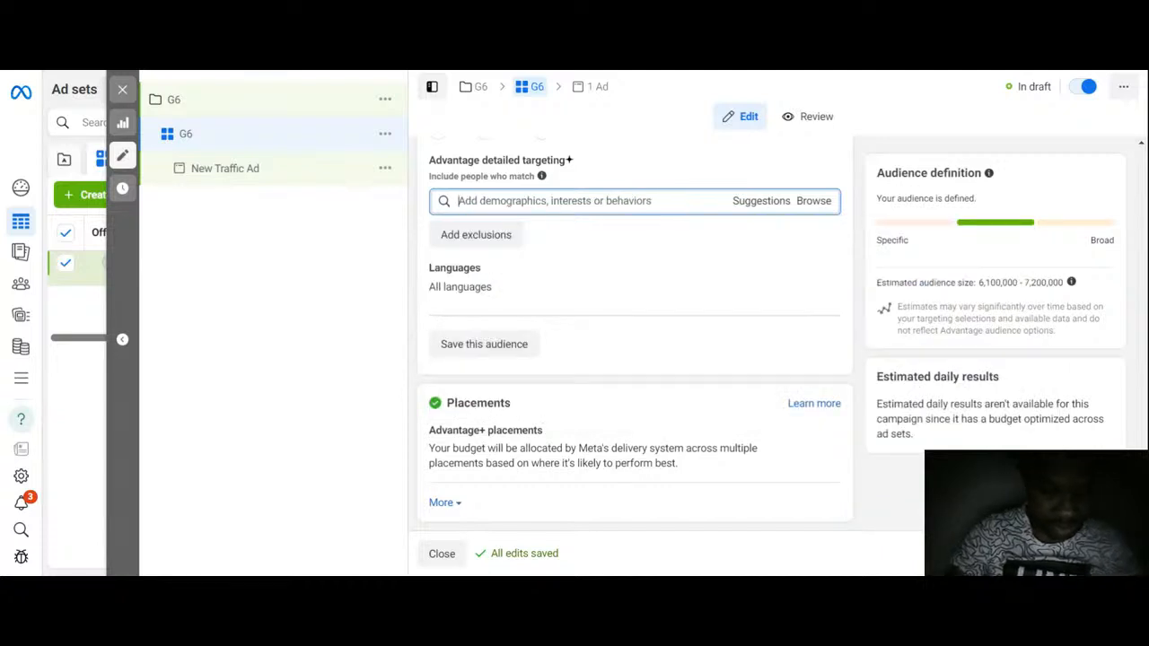
Step: Add the Business page admins behavior to the detailed targeting by searching for business page
{"action": "type", "text": "busine"}
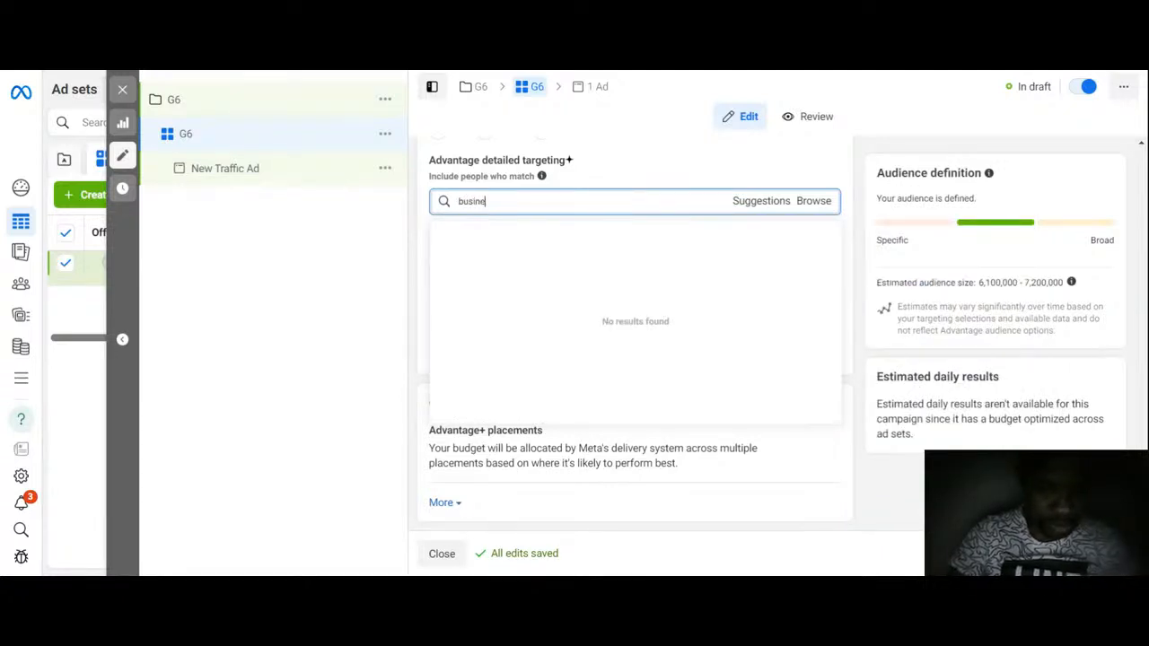
{"action": "type", "text": "ss p"}
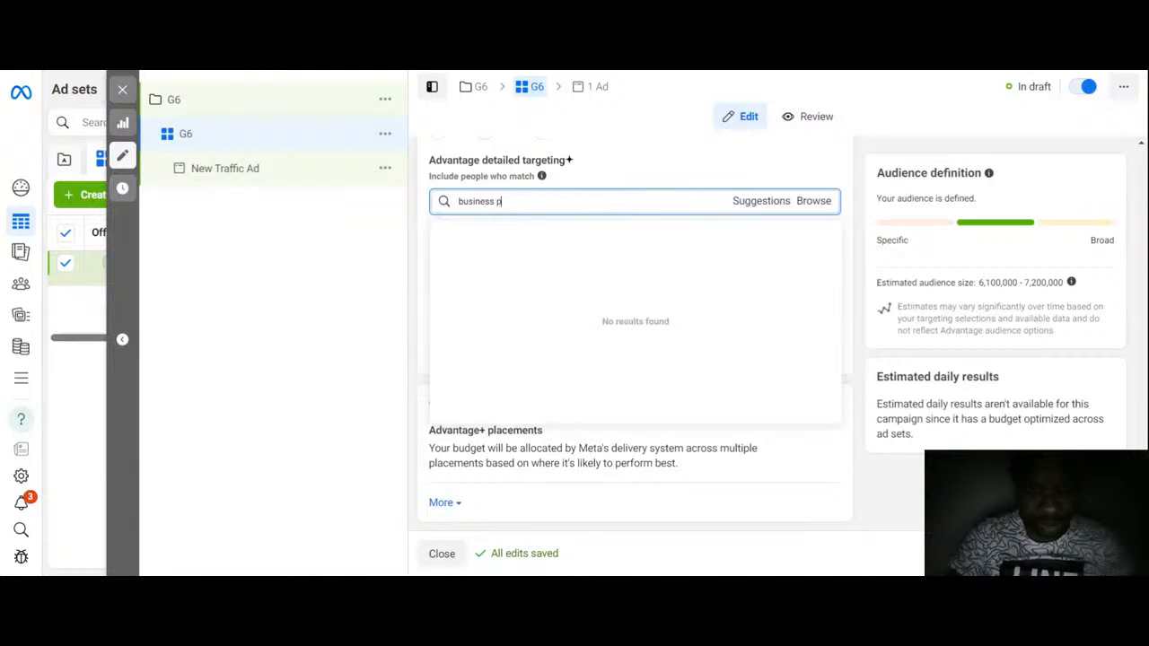
{"action": "type", "text": "age"}
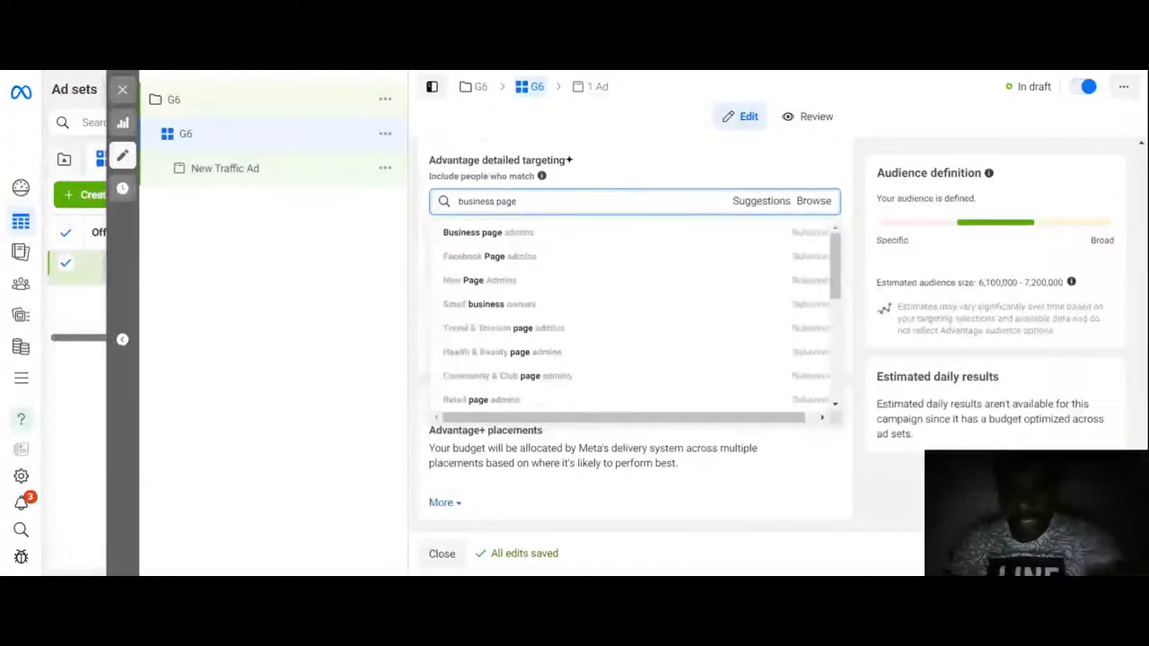
{"action": "mouse_move", "coordinate": [527, 236]}
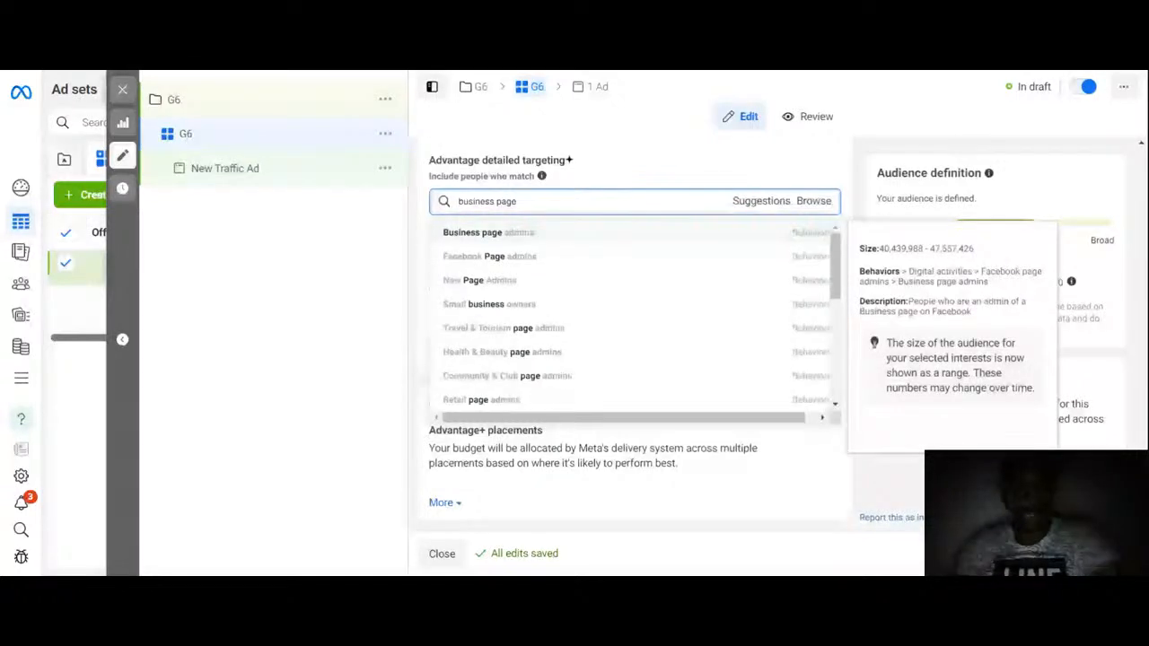
{"action": "left_click", "coordinate": [525, 235]}
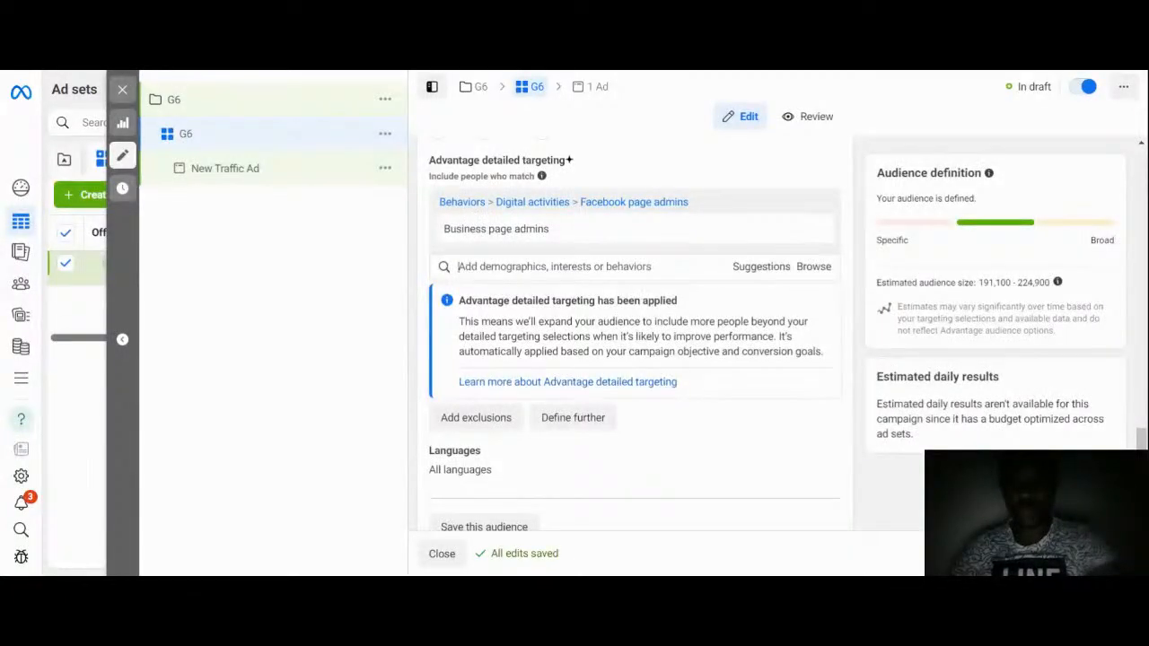
Step: Search detailed targeting for business owner and add Small business owners
{"action": "left_click", "coordinate": [539, 267]}
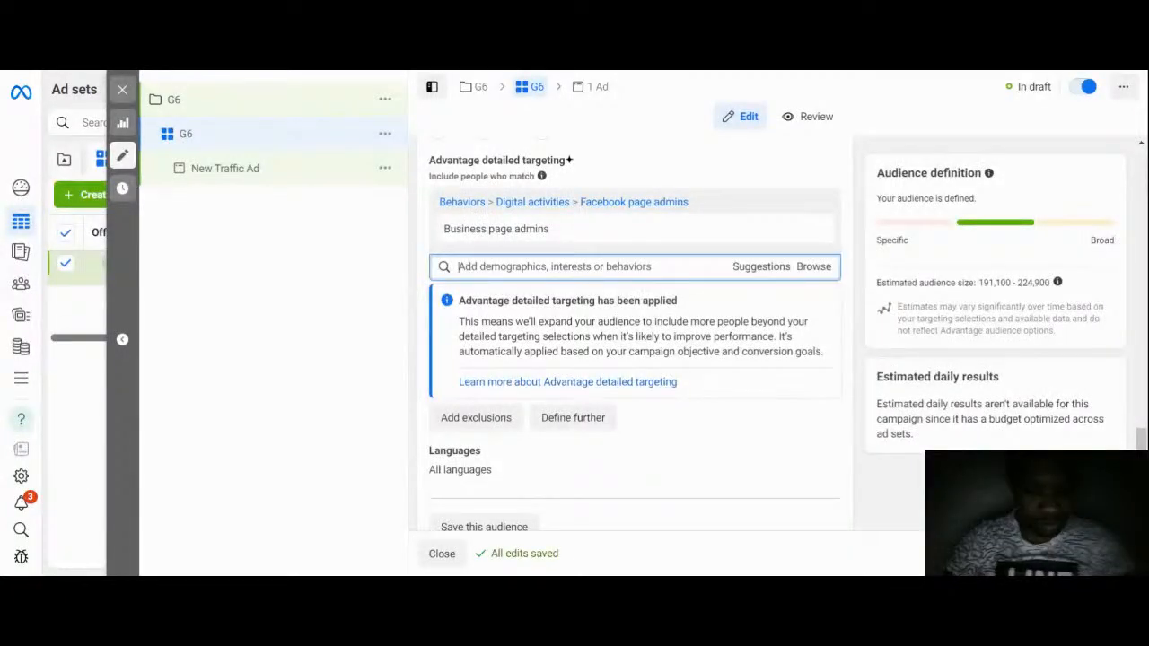
{"action": "type", "text": "business"}
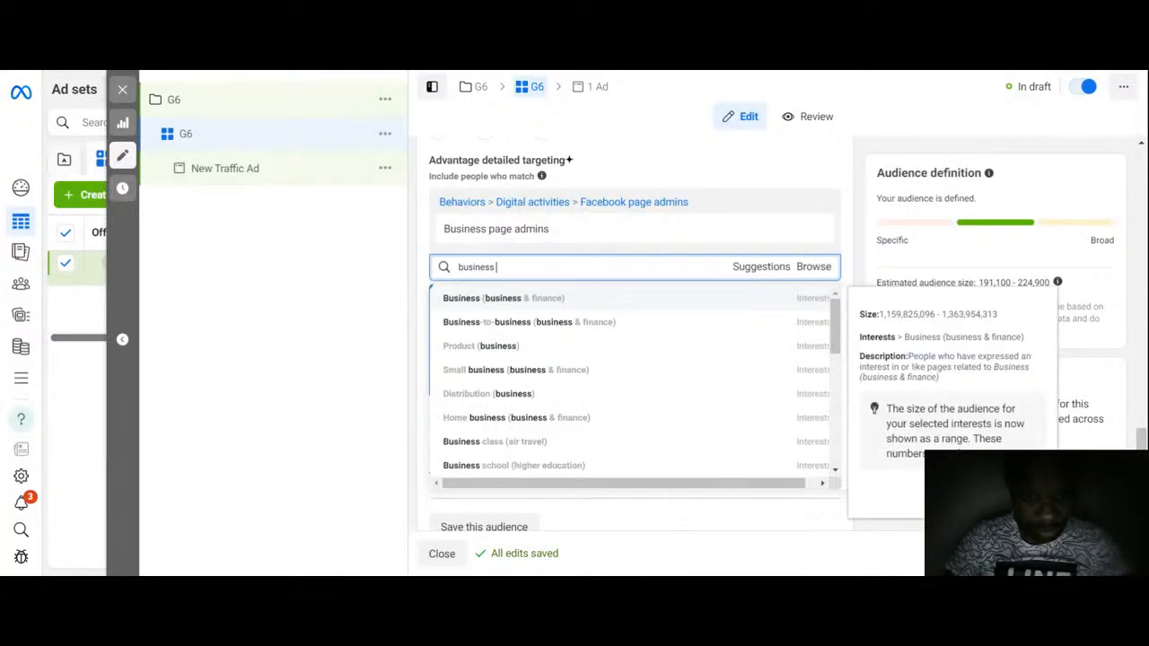
{"action": "type", "text": "owner"}
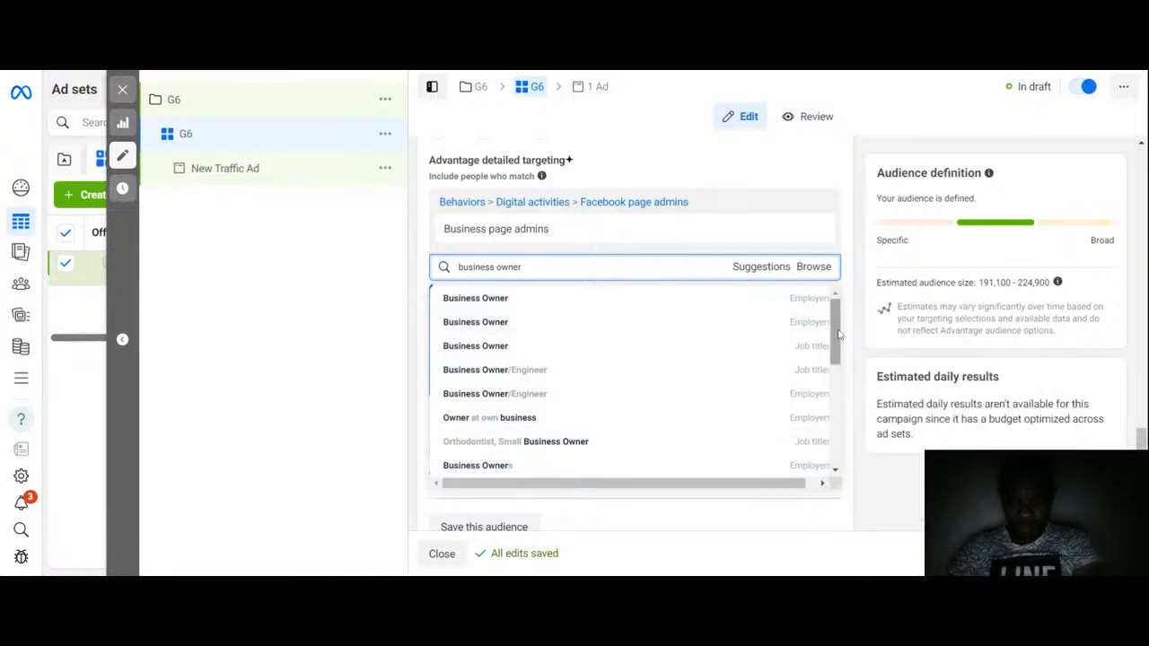
{"action": "left_click_drag", "start_coordinate": [838, 336], "coordinate": [836, 381]}
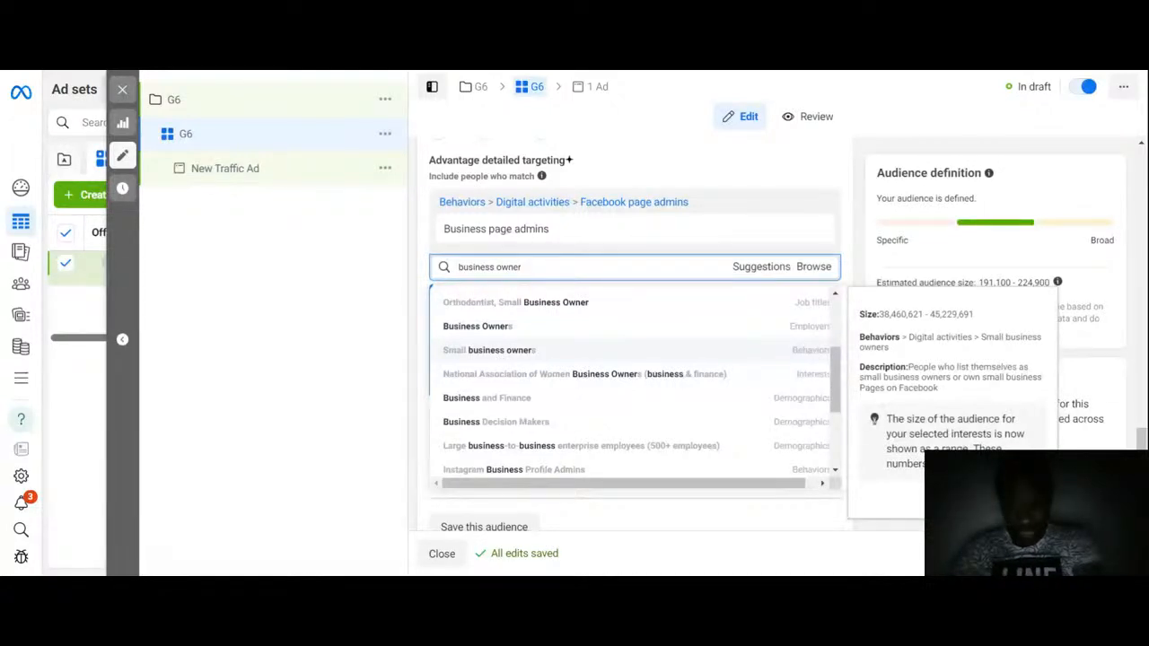
{"action": "left_click", "coordinate": [499, 350]}
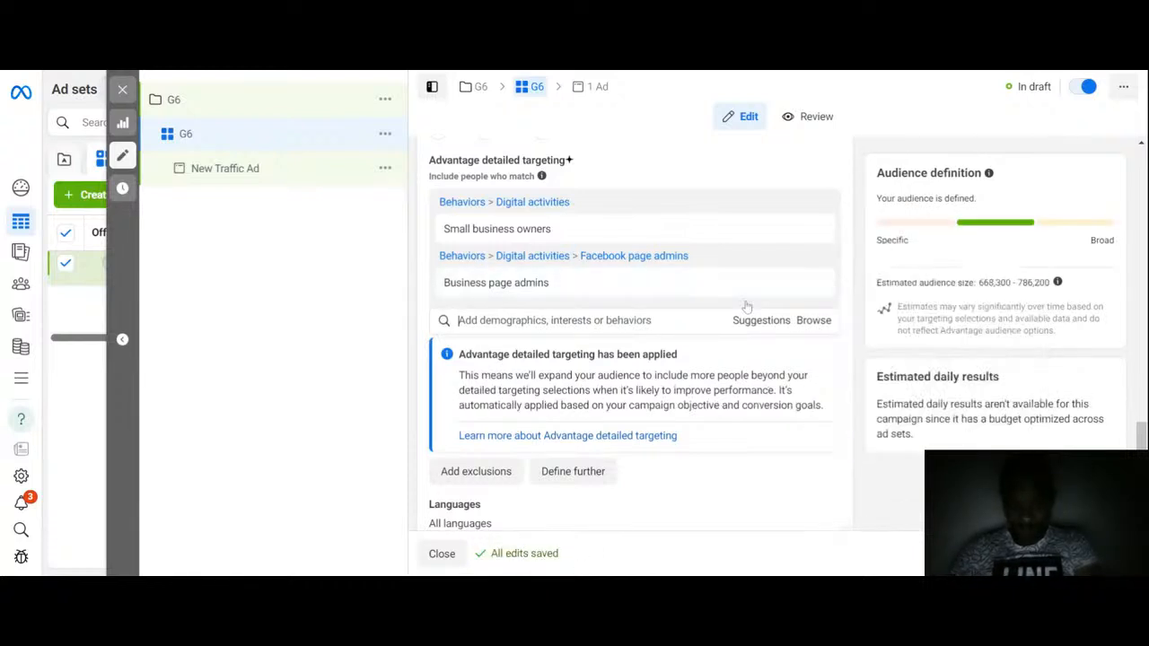
Step: Browse through the detailed targeting suggestions list, then close it
{"action": "left_click", "coordinate": [642, 320]}
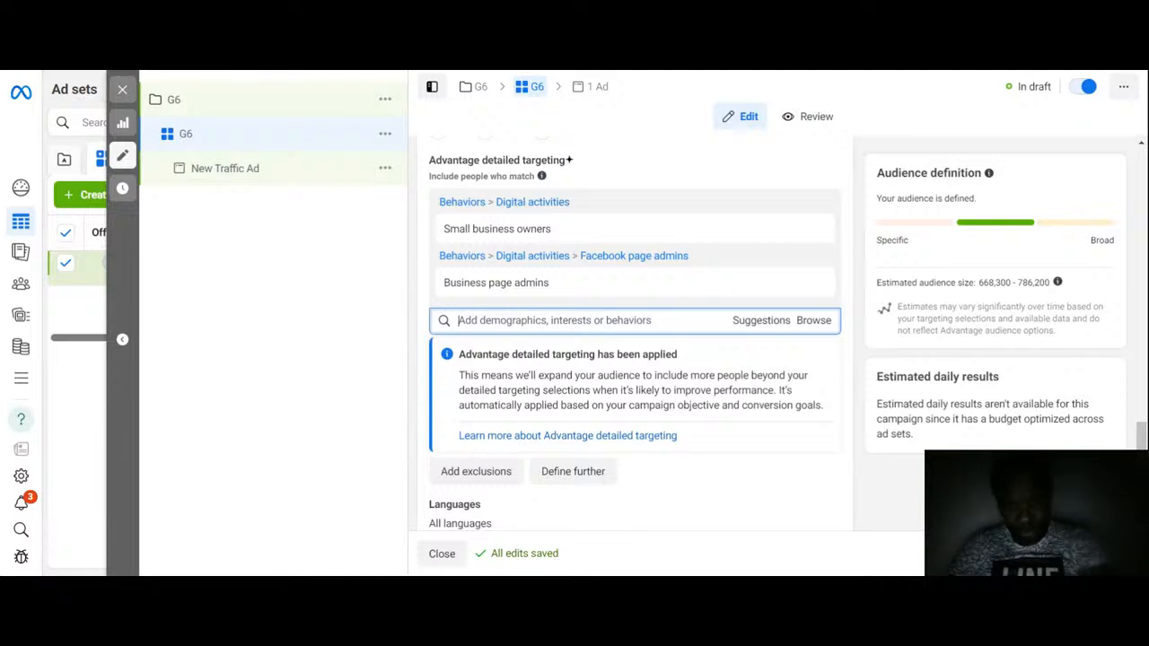
{"action": "left_click", "coordinate": [764, 328]}
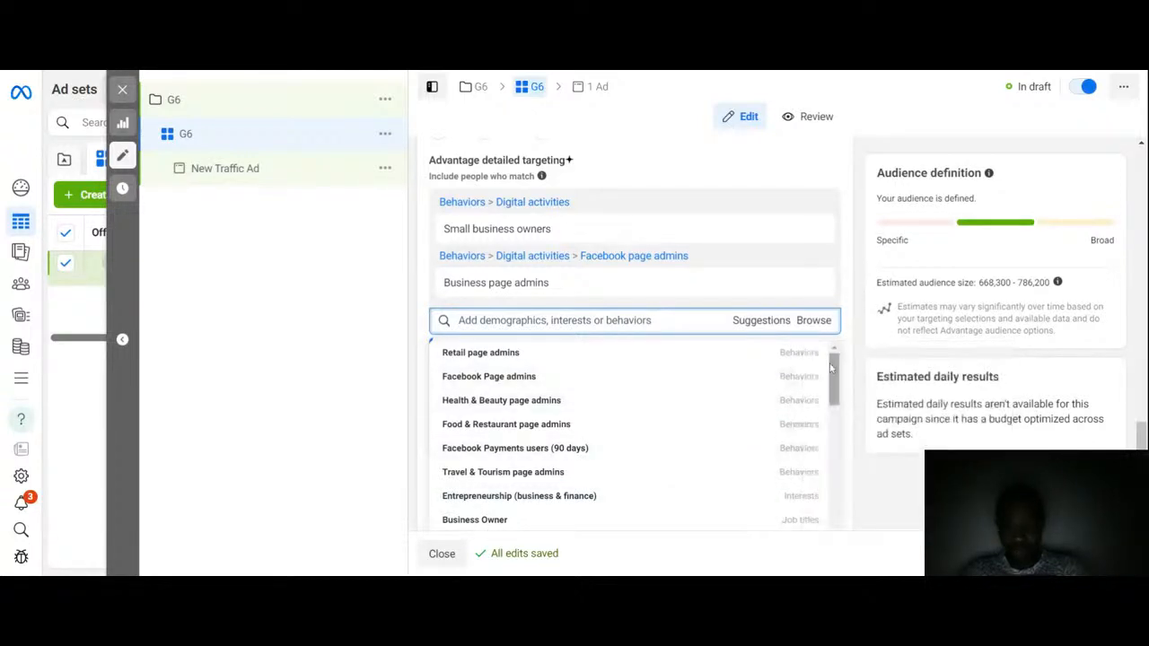
{"action": "left_click_drag", "start_coordinate": [834, 377], "coordinate": [839, 428]}
{"action": "mouse_move", "coordinate": [654, 391]}
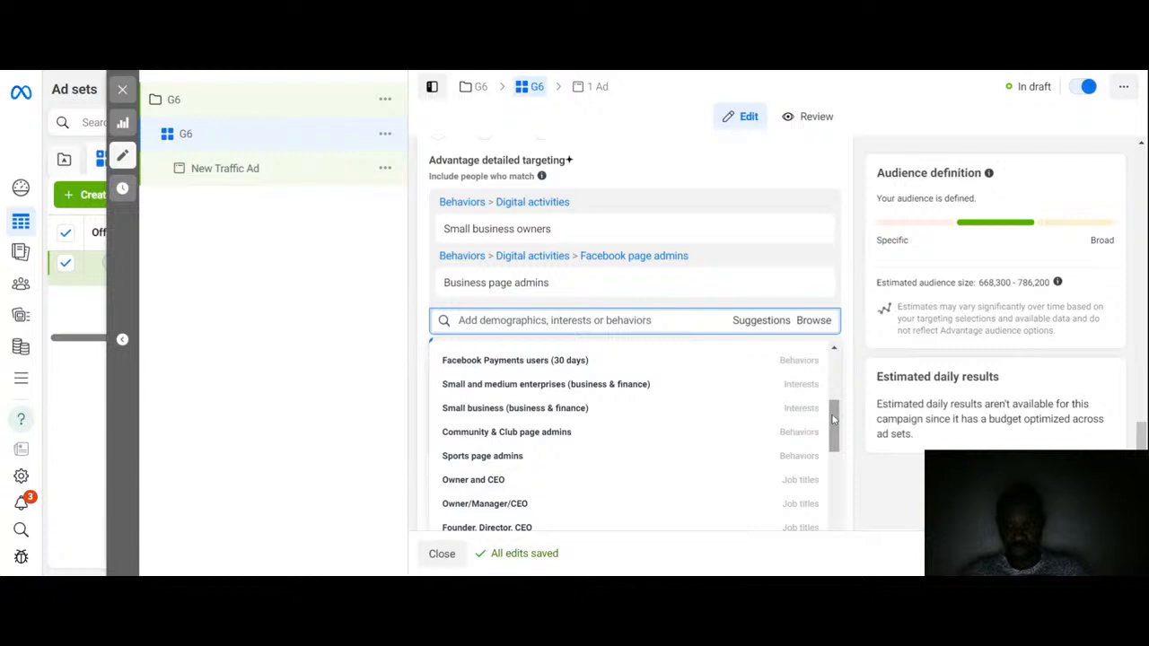
{"action": "left_click_drag", "start_coordinate": [835, 417], "coordinate": [837, 454]}
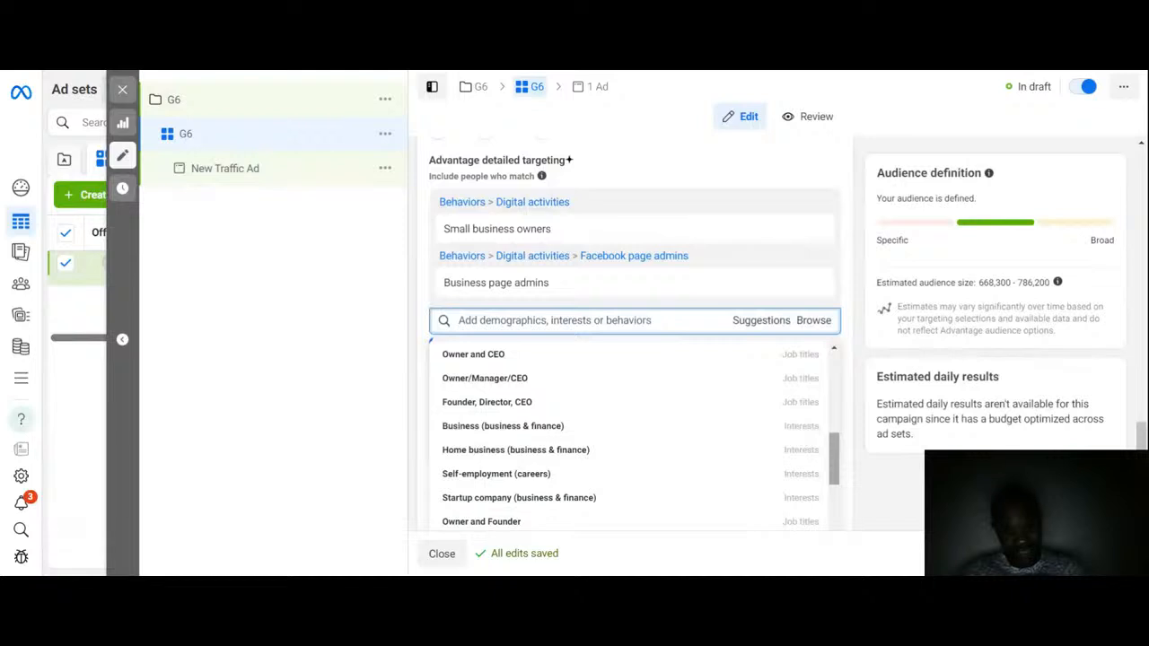
{"action": "scroll", "coordinate": [839, 503], "scroll_direction": "down", "scroll_amount": 2}
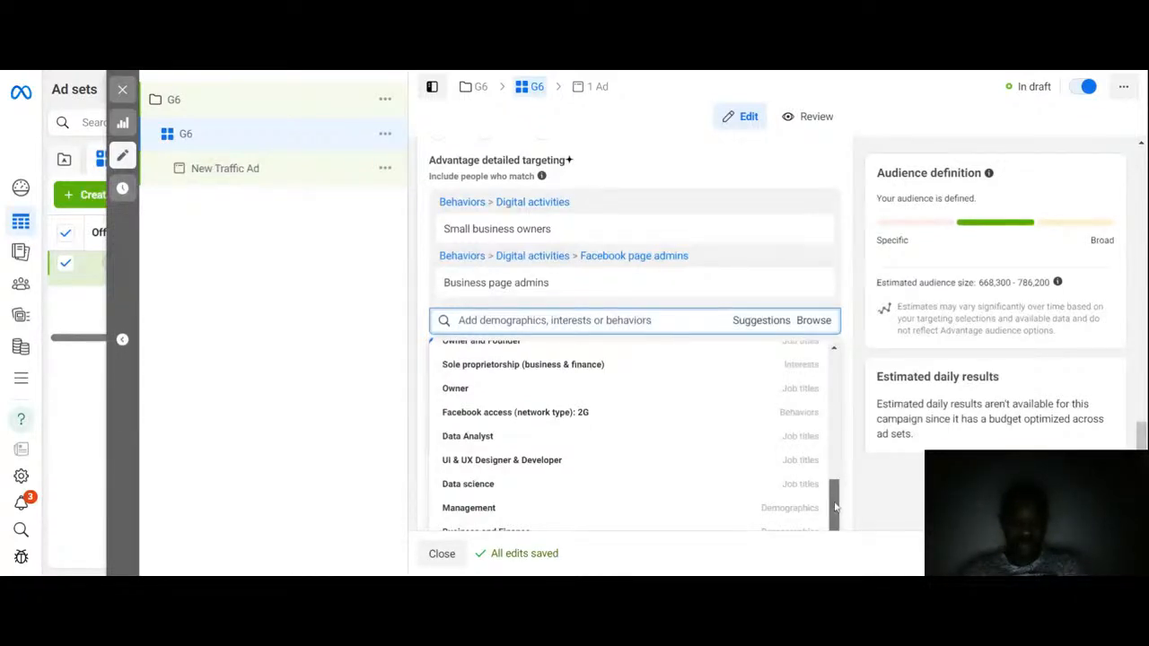
{"action": "left_click", "coordinate": [903, 482]}
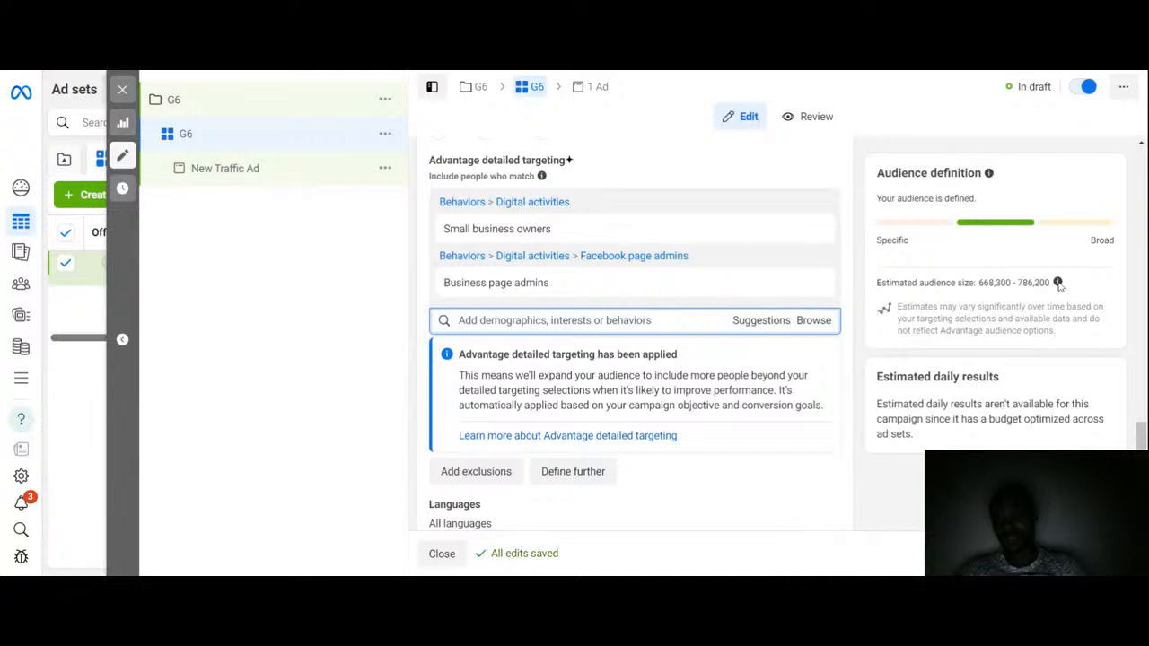
{"action": "mouse_move", "coordinate": [1058, 284]}
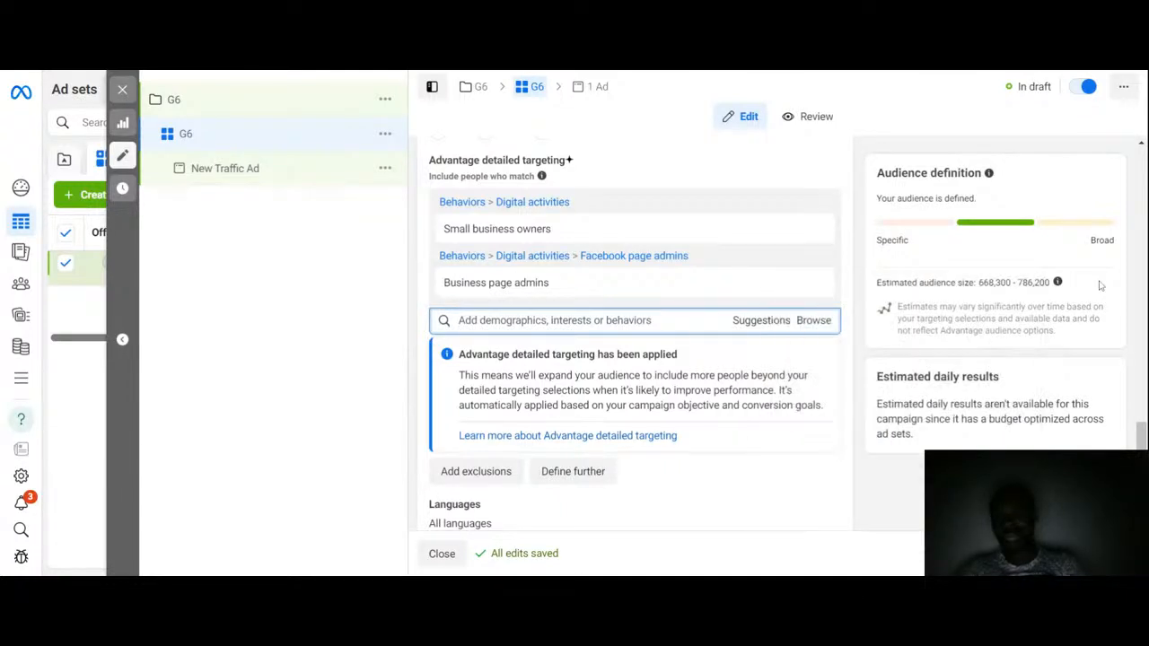
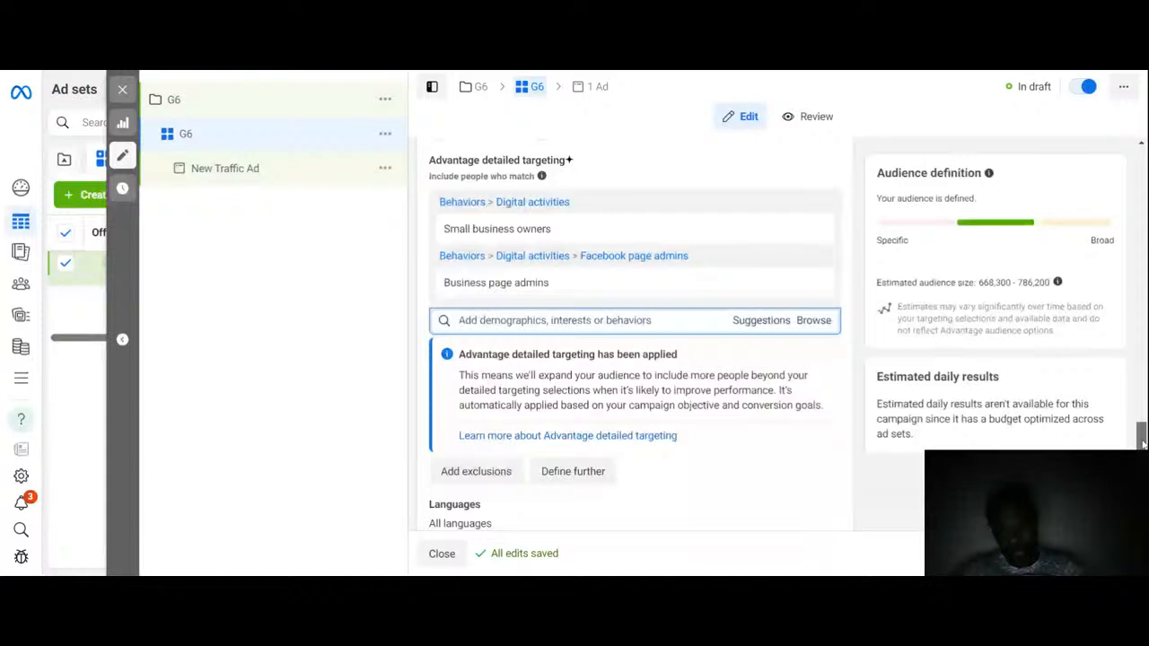
Step: Add an exclusion for Food & Restaurant page admins by searching for food page
{"action": "left_click_drag", "start_coordinate": [1141, 433], "coordinate": [1141, 457]}
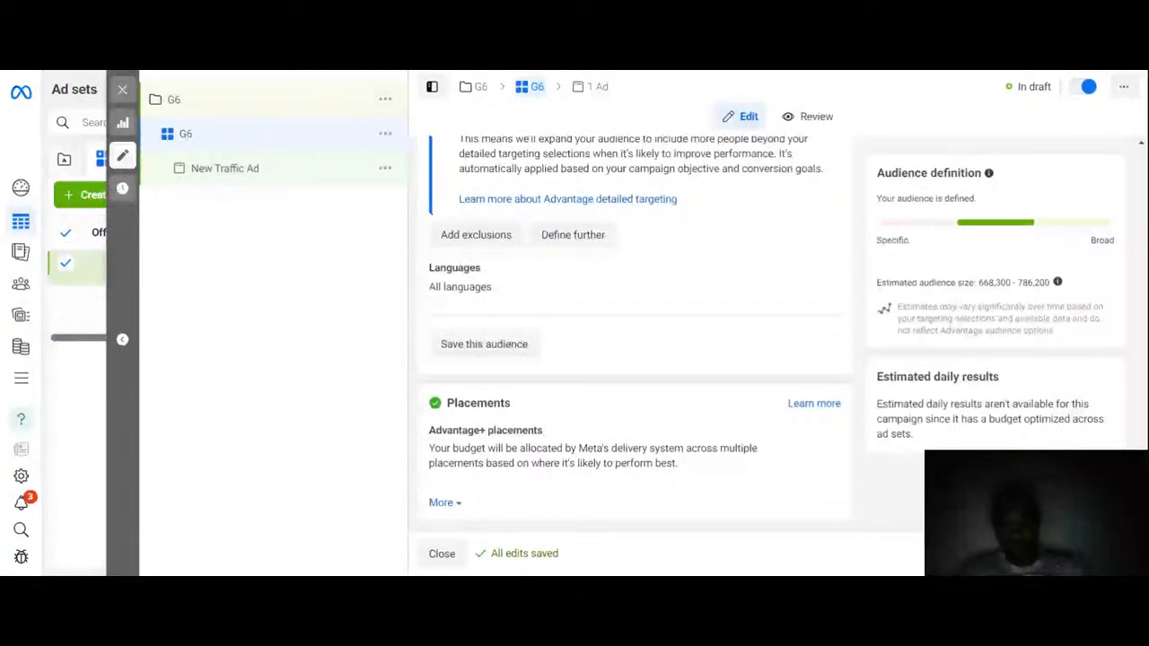
{"action": "left_click_drag", "start_coordinate": [1141, 457], "coordinate": [1141, 440]}
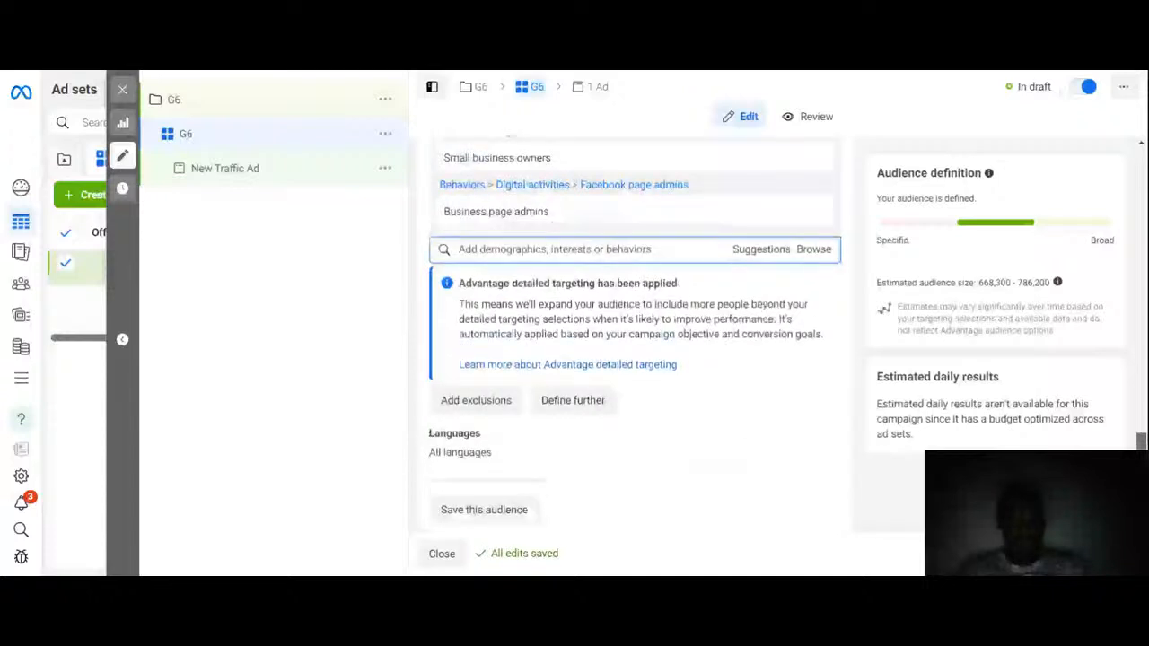
{"action": "scroll", "coordinate": [738, 381], "scroll_direction": "up", "scroll_amount": 1}
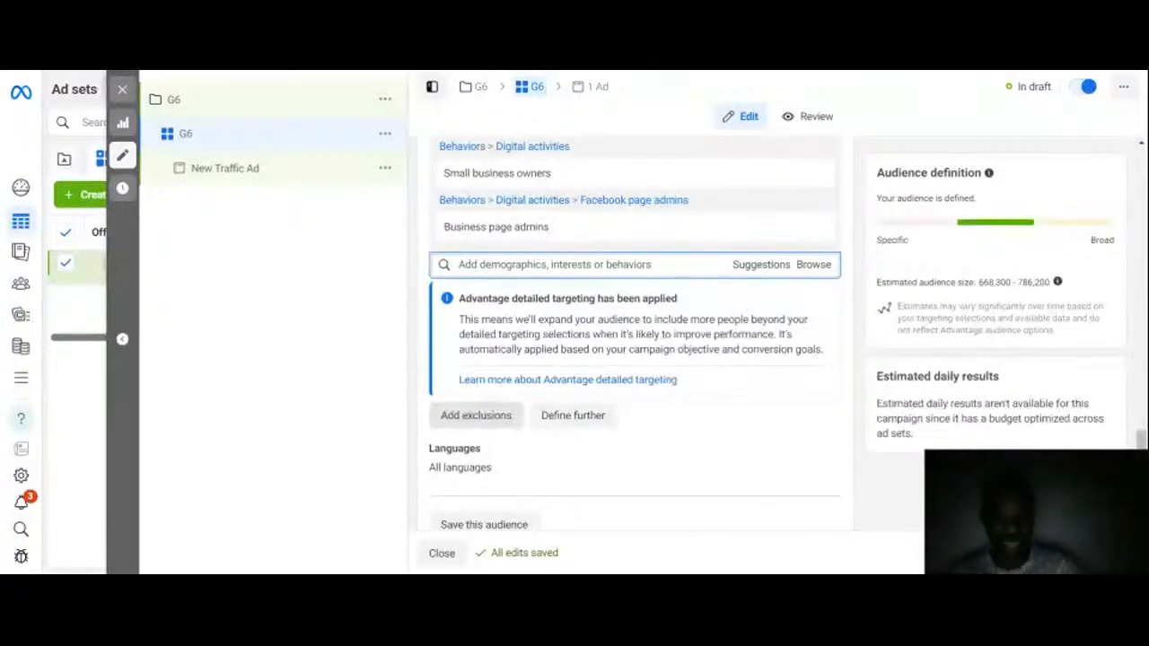
{"action": "left_click", "coordinate": [487, 418]}
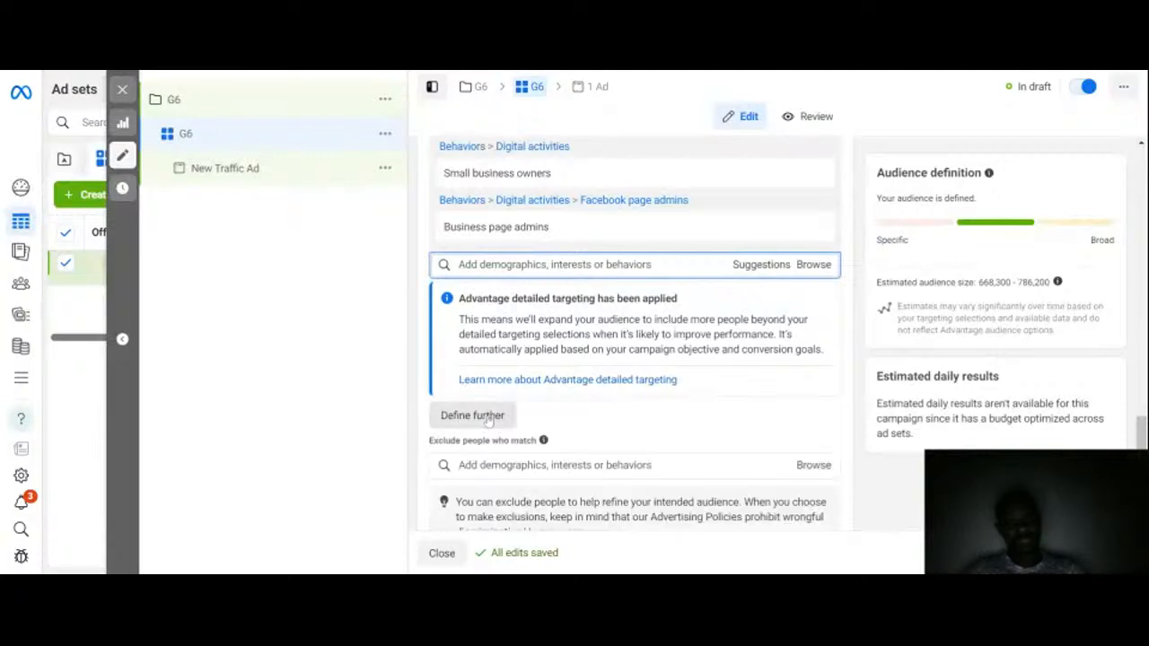
{"action": "left_click", "coordinate": [521, 462]}
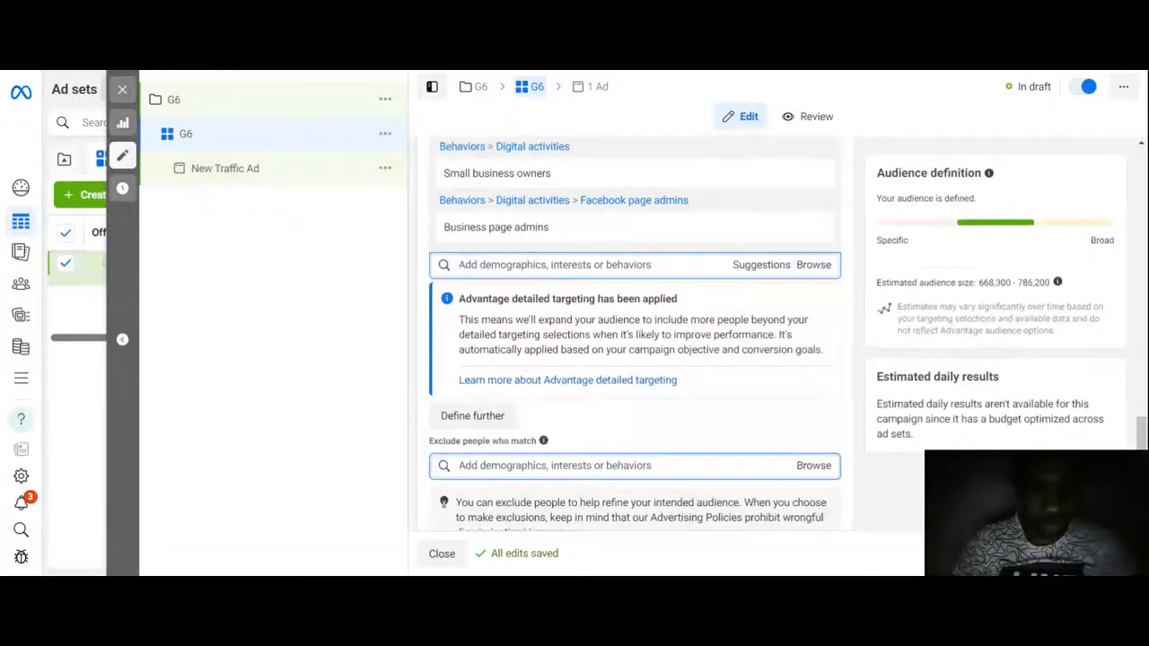
{"action": "type", "text": "food"}
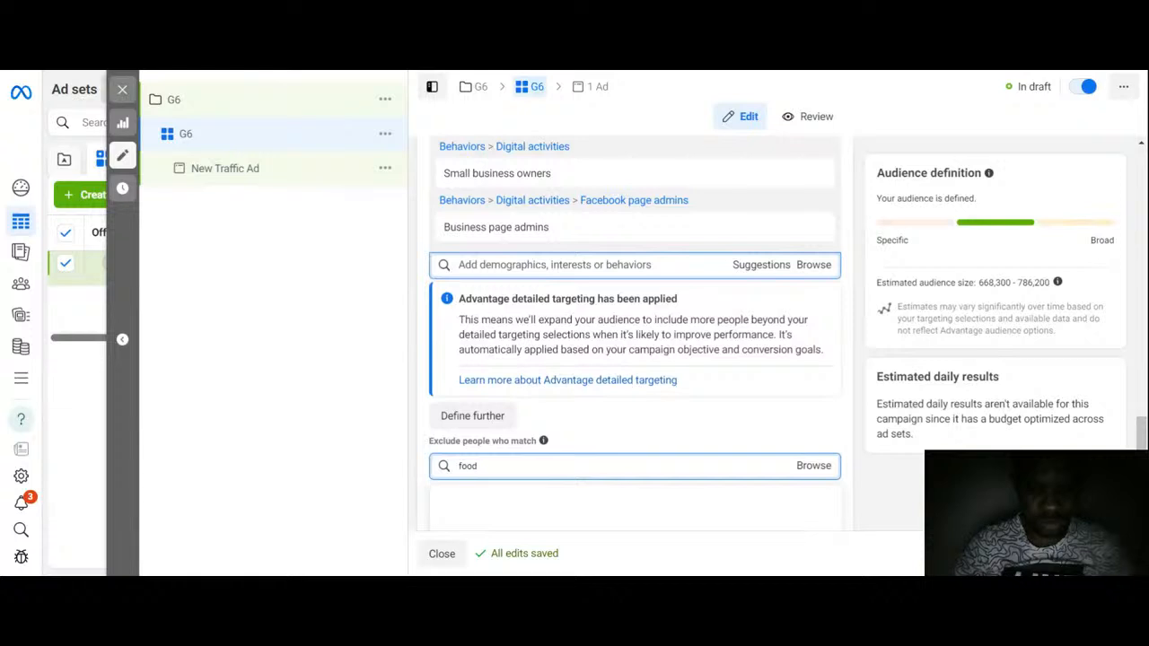
{"action": "type", "text": " page"}
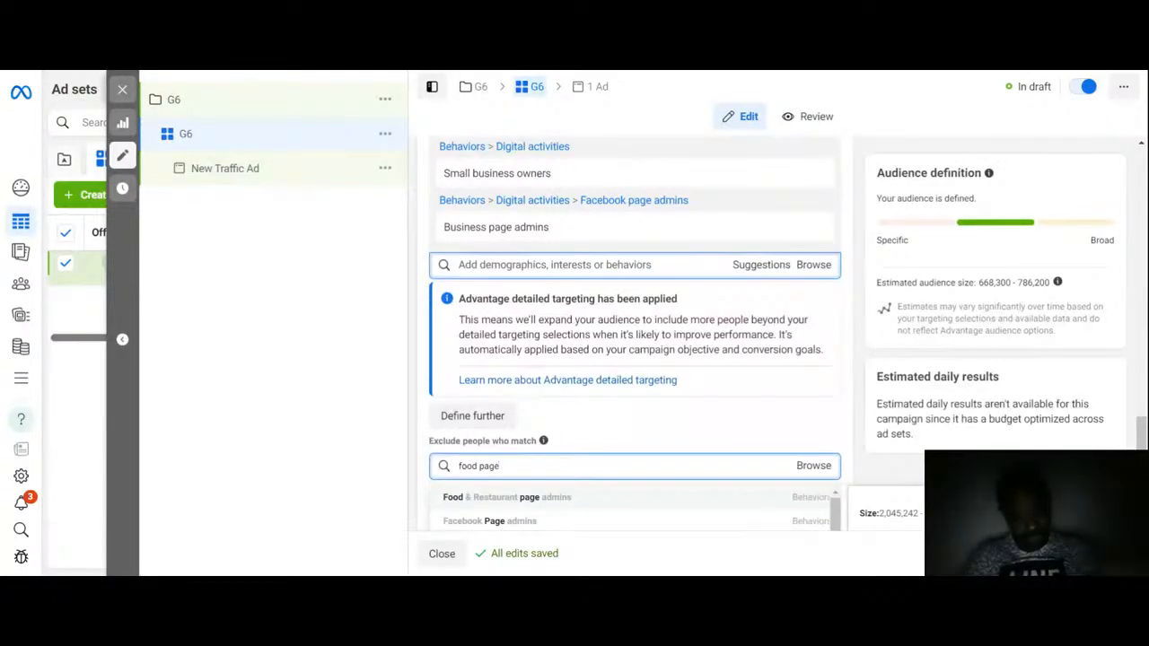
{"action": "left_click", "coordinate": [520, 501]}
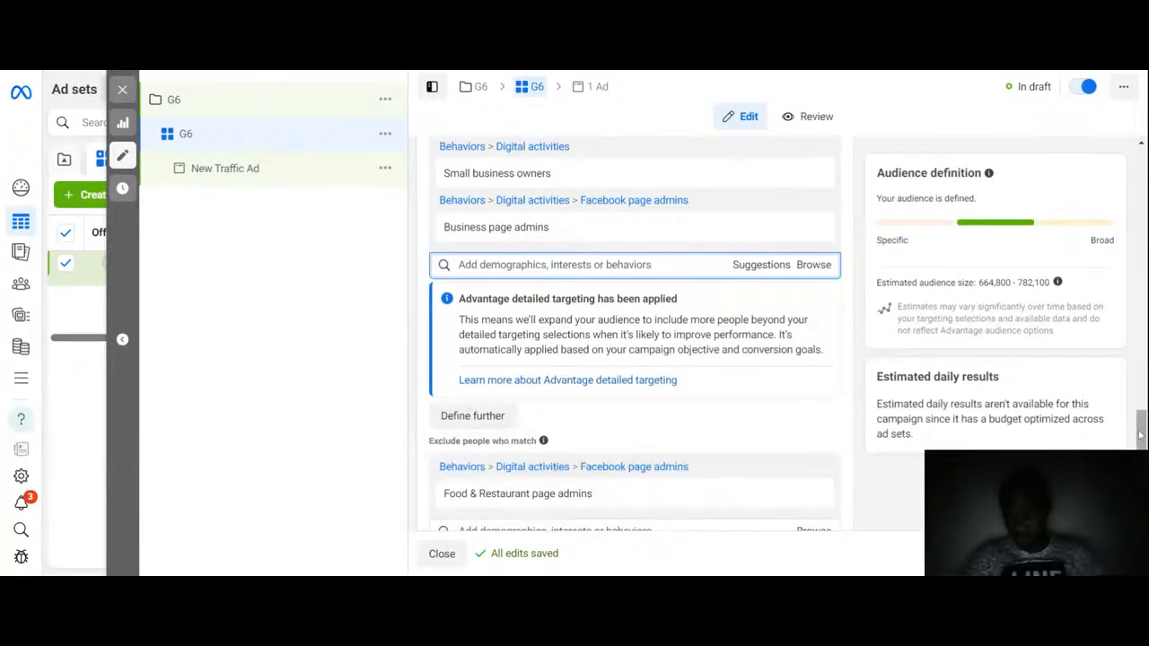
Step: Exclude Travel & Tourism page admins by searching travel page, then remove the whole exclusion group
{"action": "left_click_drag", "start_coordinate": [1138, 431], "coordinate": [1142, 445]}
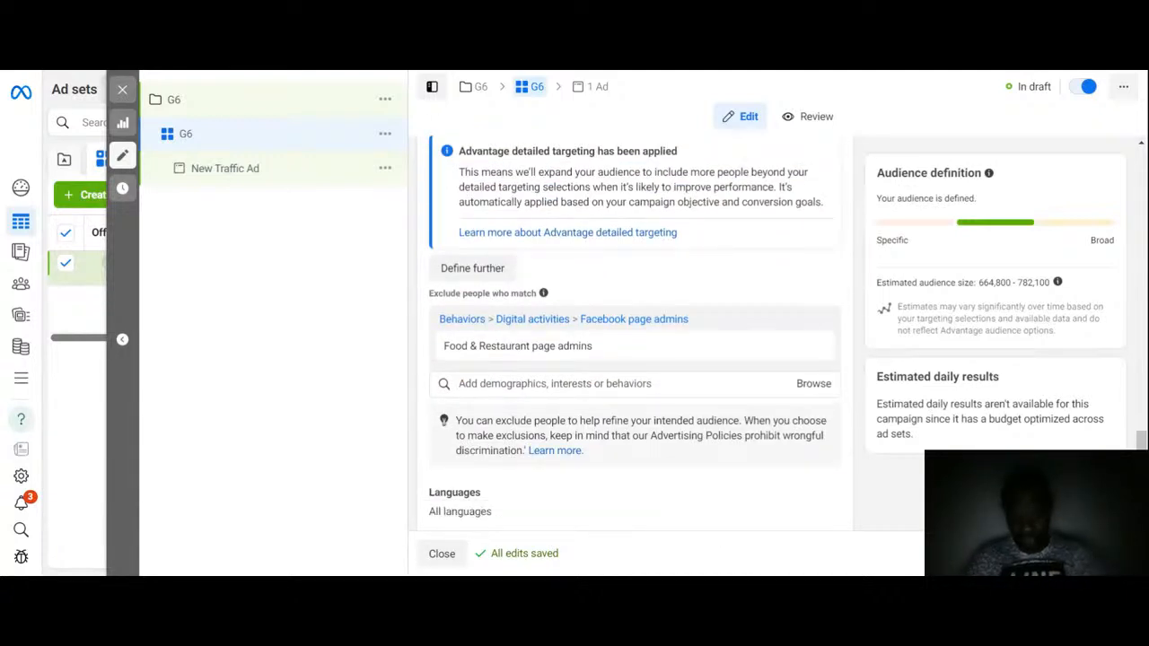
{"action": "left_click", "coordinate": [613, 386]}
{"action": "type", "text": "tr"}
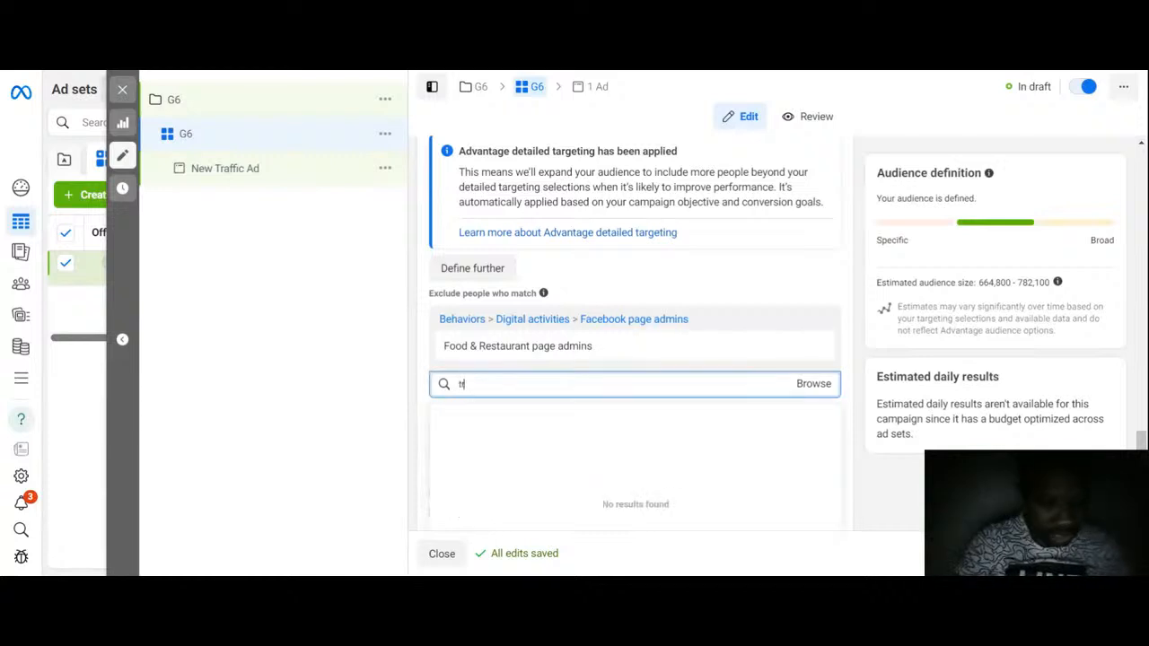
{"action": "type", "text": "avel"}
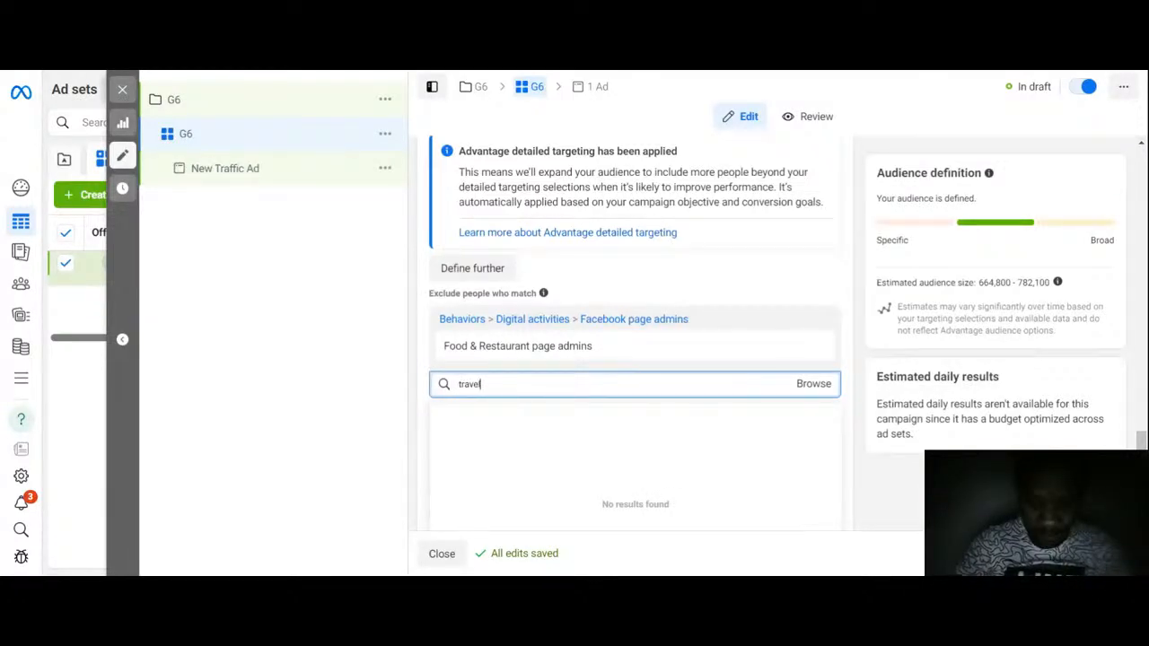
{"action": "type", "text": " page"}
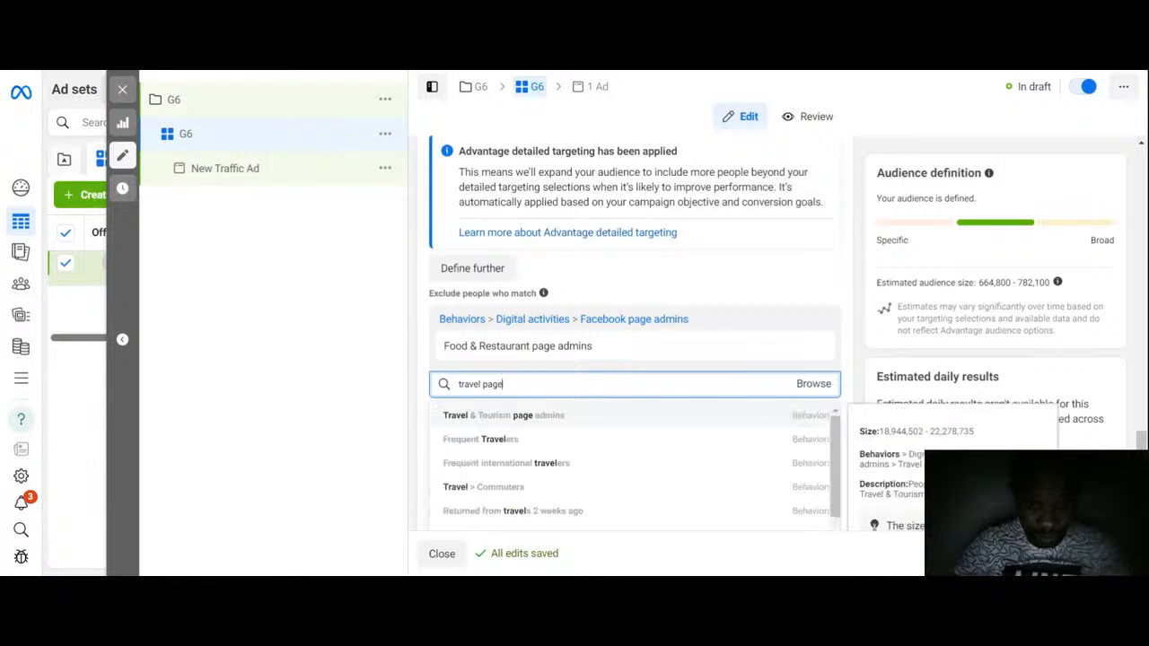
{"action": "left_click", "coordinate": [536, 415]}
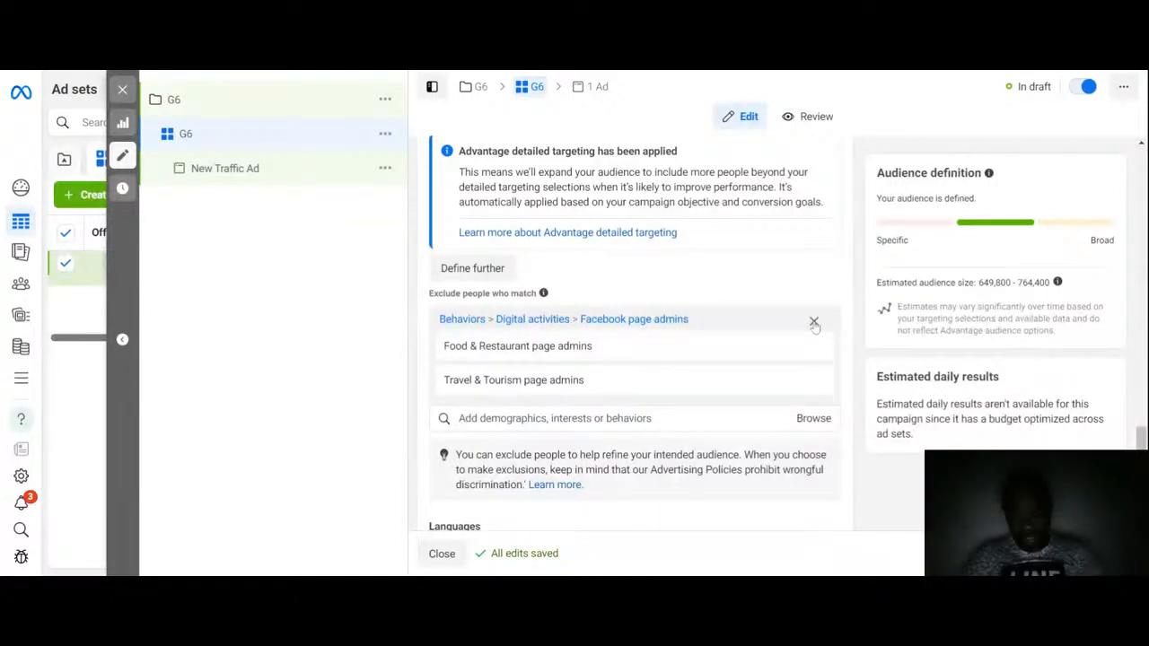
{"action": "left_click", "coordinate": [814, 321]}
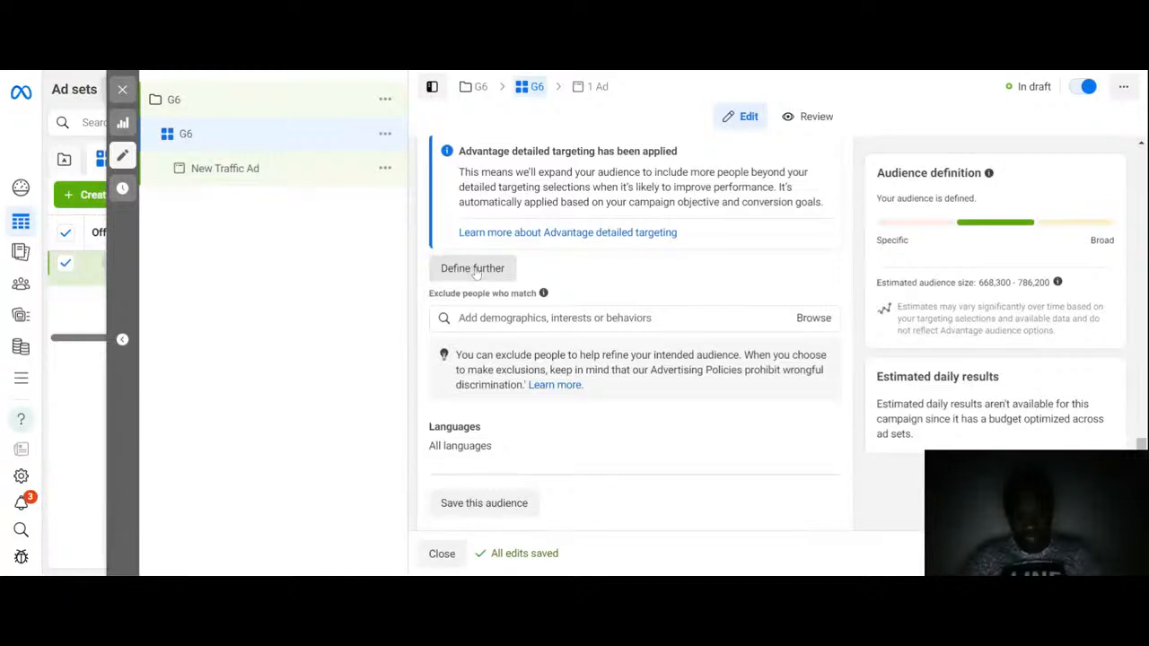
Step: Narrow the audience so people must also match the Digital marketing (marketing) interest
{"action": "left_click", "coordinate": [473, 269]}
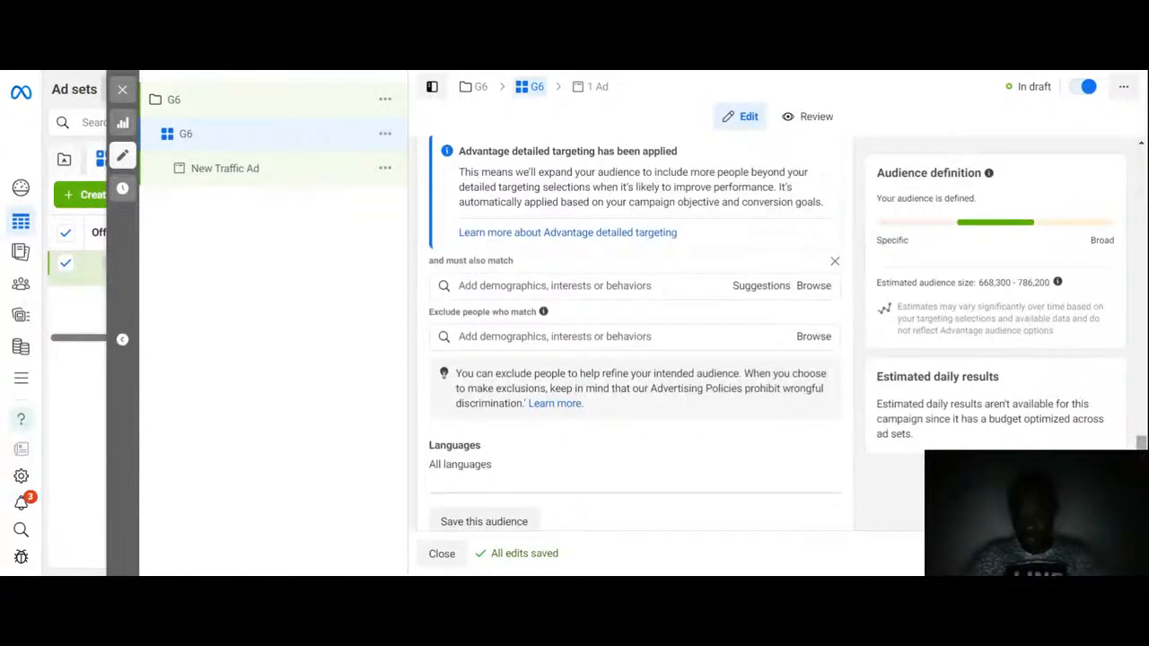
{"action": "left_click_drag", "start_coordinate": [1141, 444], "coordinate": [1141, 428]}
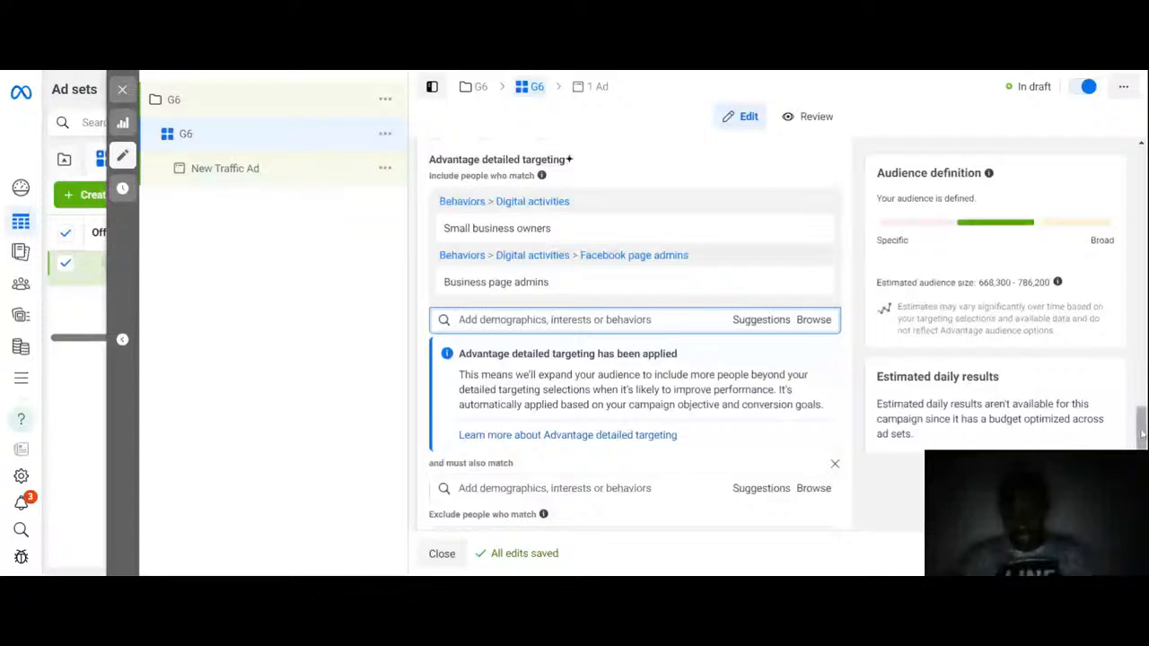
{"action": "scroll", "coordinate": [1137, 440], "scroll_direction": "down", "scroll_amount": 2}
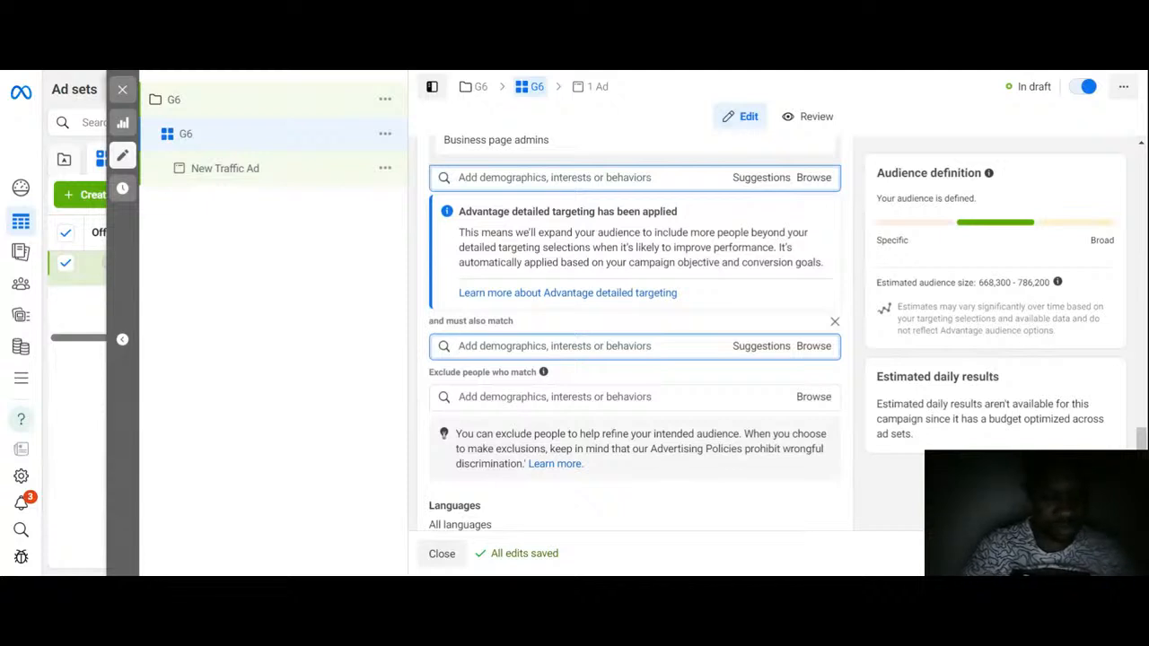
{"action": "type", "text": "digit"}
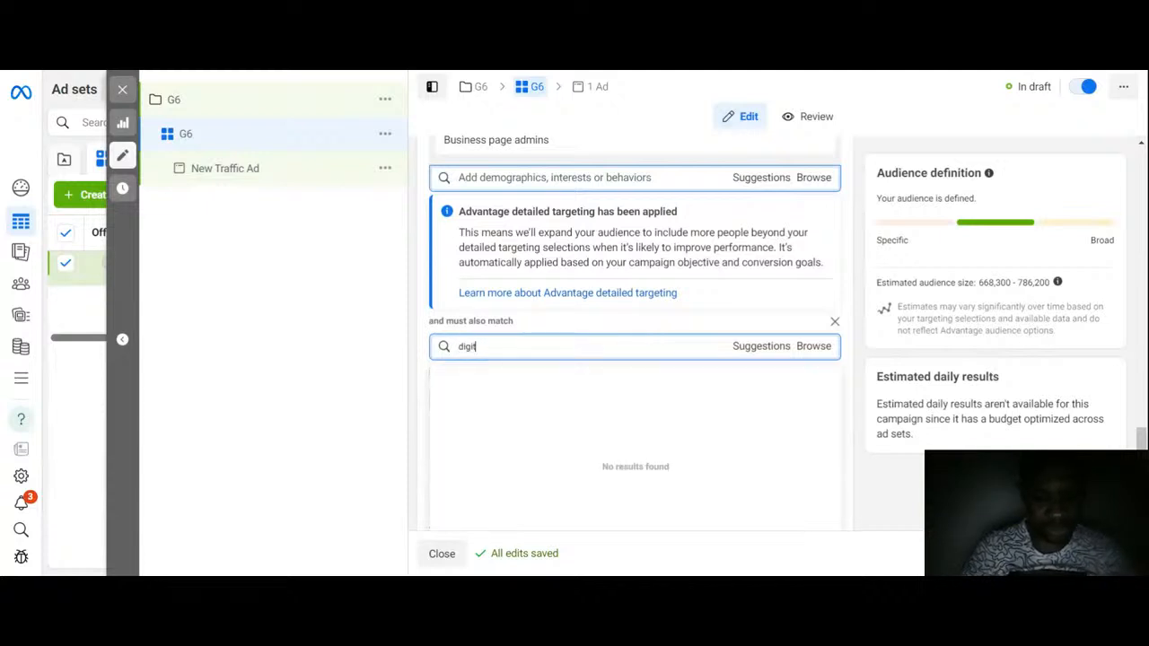
{"action": "type", "text": "al marke"}
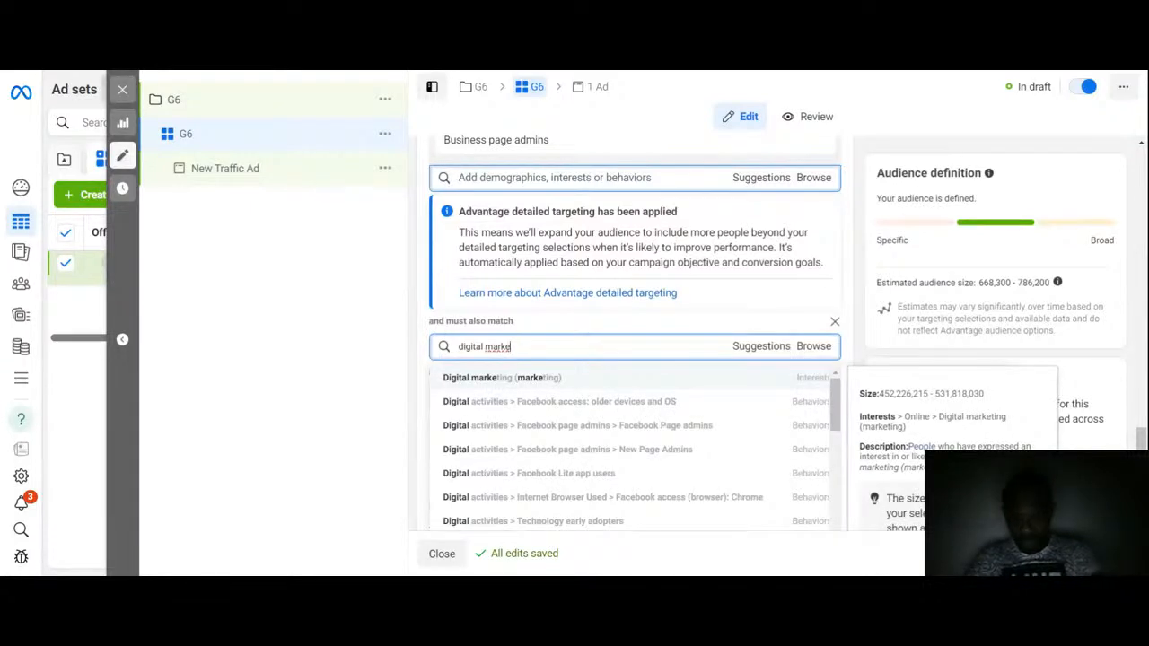
{"action": "left_click", "coordinate": [511, 378]}
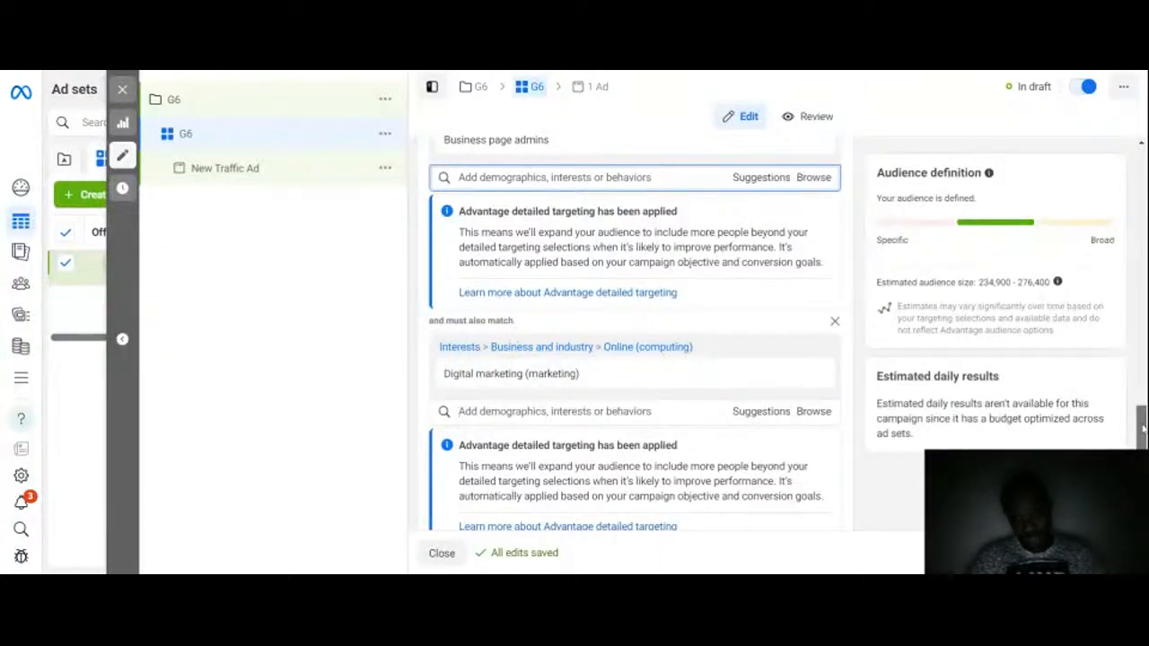
Step: Remove Digital marketing (marketing) from the must-also-match criteria
{"action": "left_click_drag", "start_coordinate": [1138, 429], "coordinate": [1142, 421]}
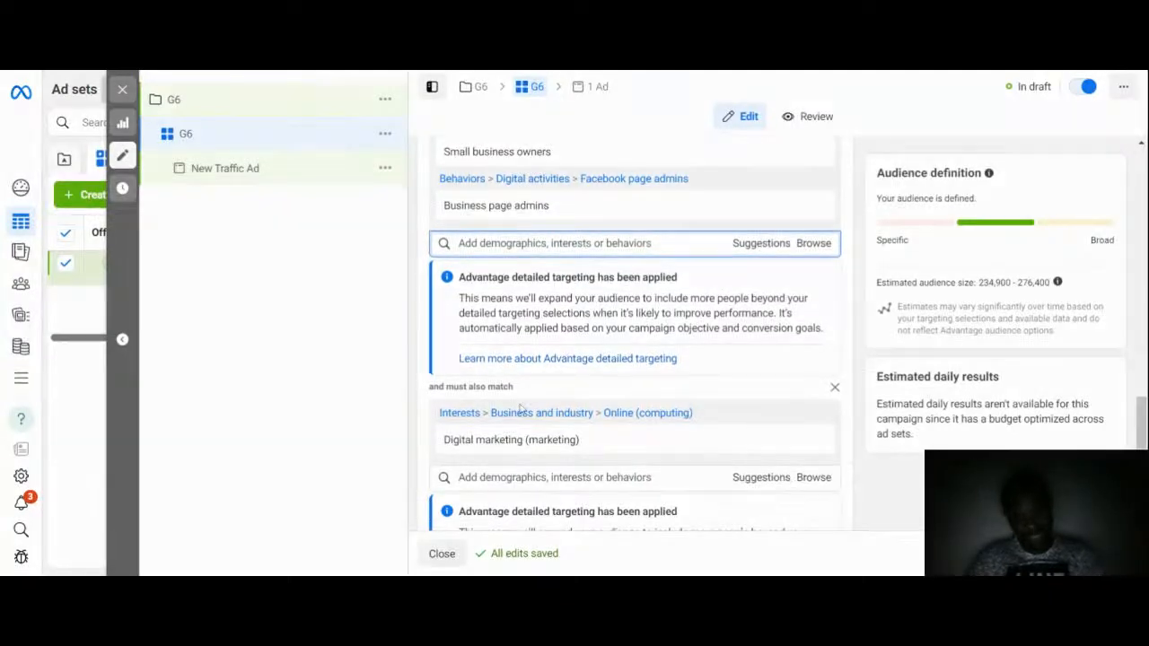
{"action": "mouse_move", "coordinate": [560, 442]}
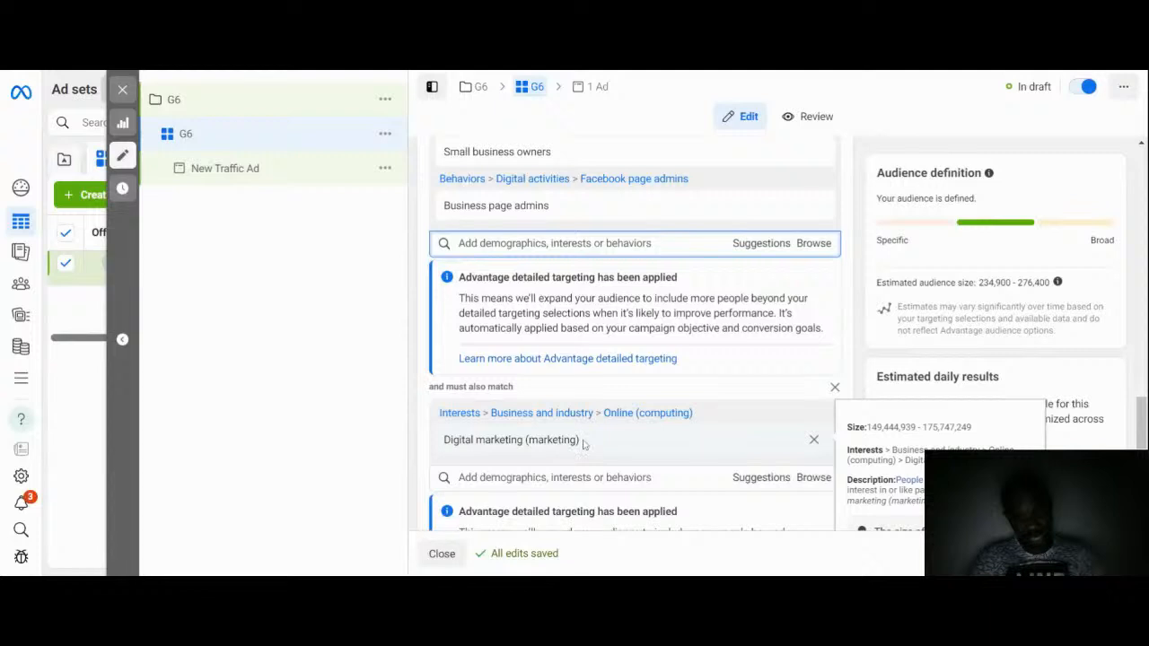
{"action": "left_click", "coordinate": [813, 443]}
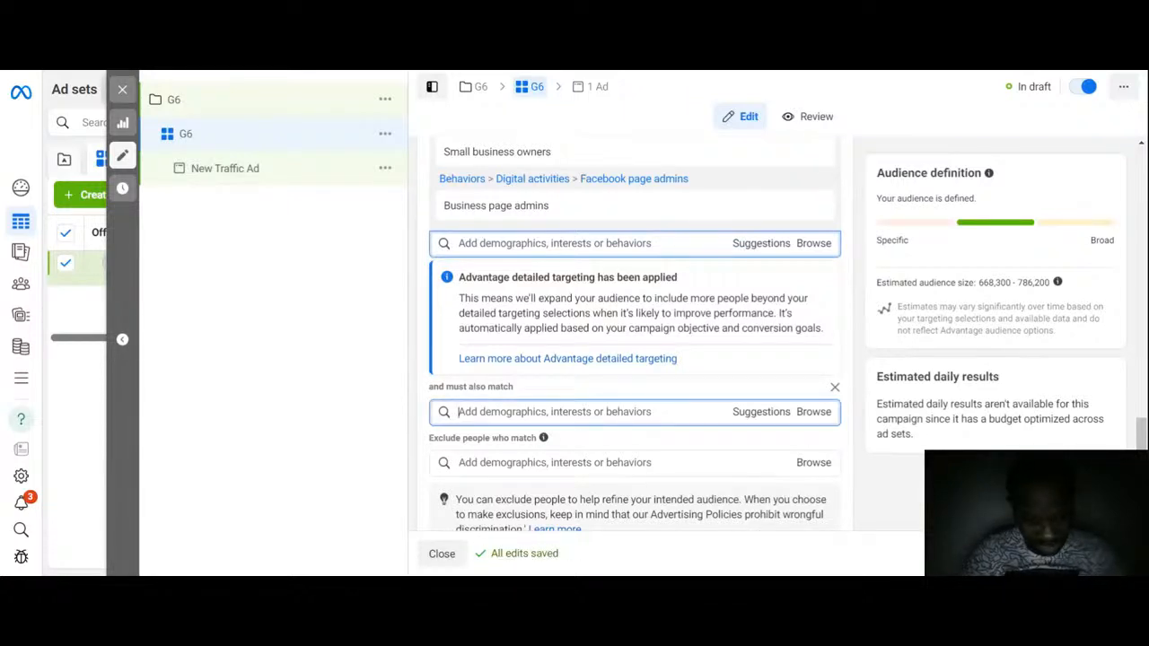
Step: Search the must-also-match field for learning, then close the narrowing section
{"action": "type", "text": "learning"}
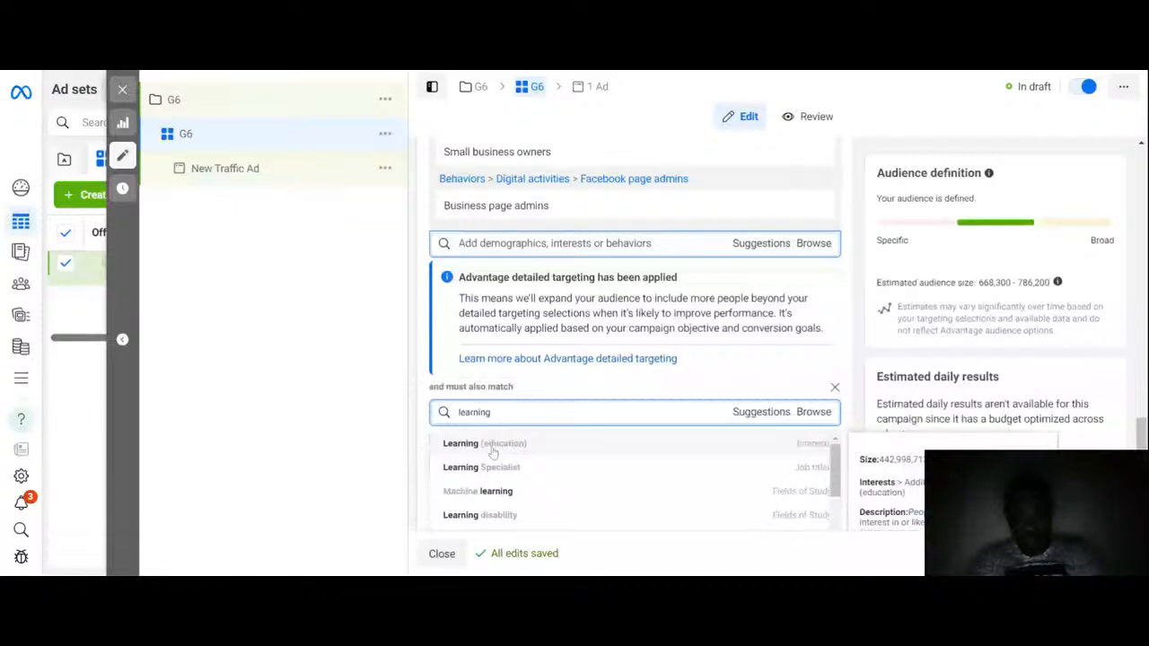
{"action": "key", "text": "BackSpace"}
{"action": "key", "text": "BackSpace"}
{"action": "key", "text": "BackSpace"}
{"action": "key", "text": "BackSpace"}
{"action": "key", "text": "BackSpace"}
{"action": "key", "text": "BackSpace"}
{"action": "key", "text": "BackSpace"}
{"action": "key", "text": "BackSpace"}
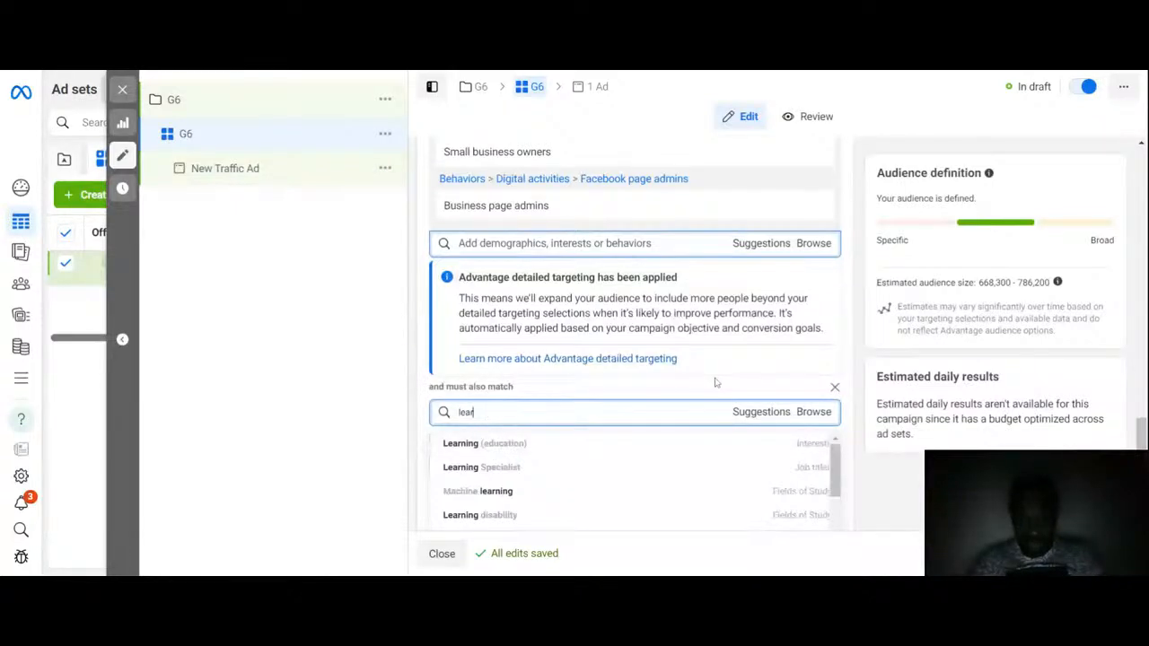
{"action": "left_click", "coordinate": [835, 388]}
{"action": "left_click", "coordinate": [835, 388]}
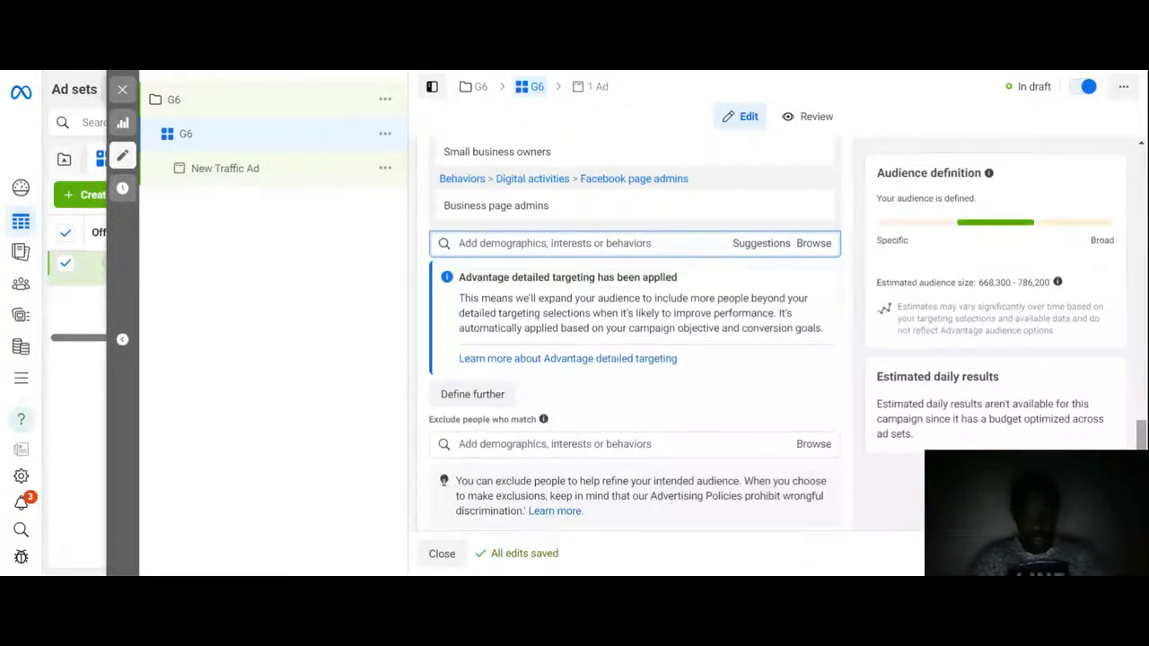
{"action": "scroll", "coordinate": [634, 332], "scroll_direction": "down", "scroll_amount": 2}
{"action": "scroll", "coordinate": [634, 332], "scroll_direction": "down", "scroll_amount": 3}
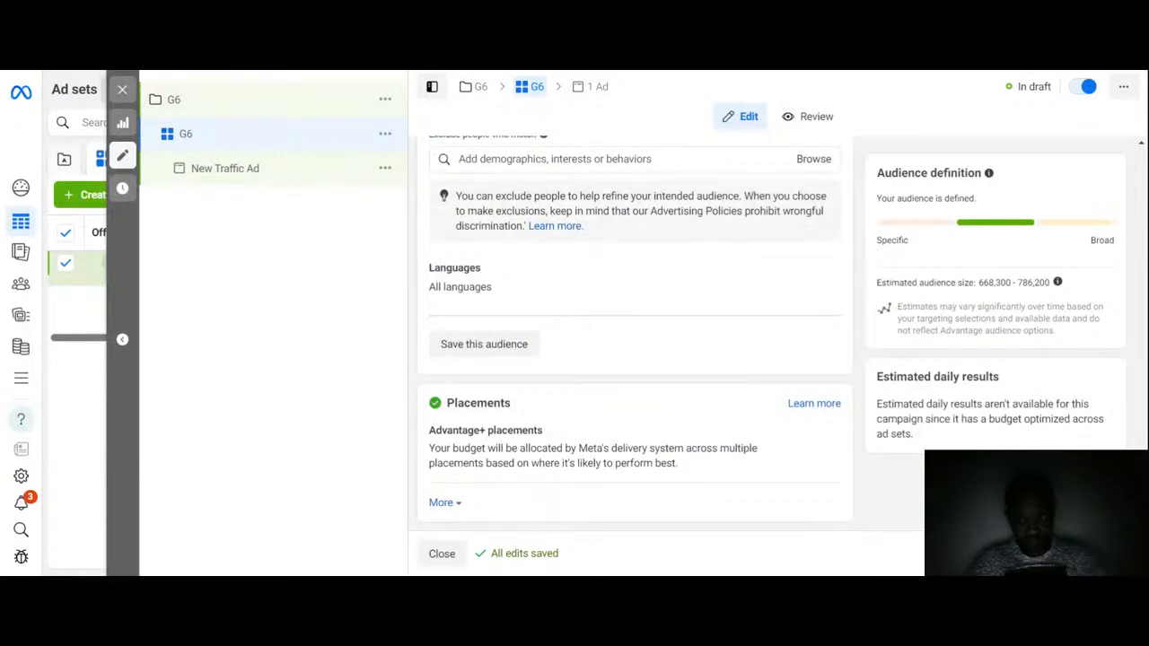
{"action": "left_click", "coordinate": [485, 345]}
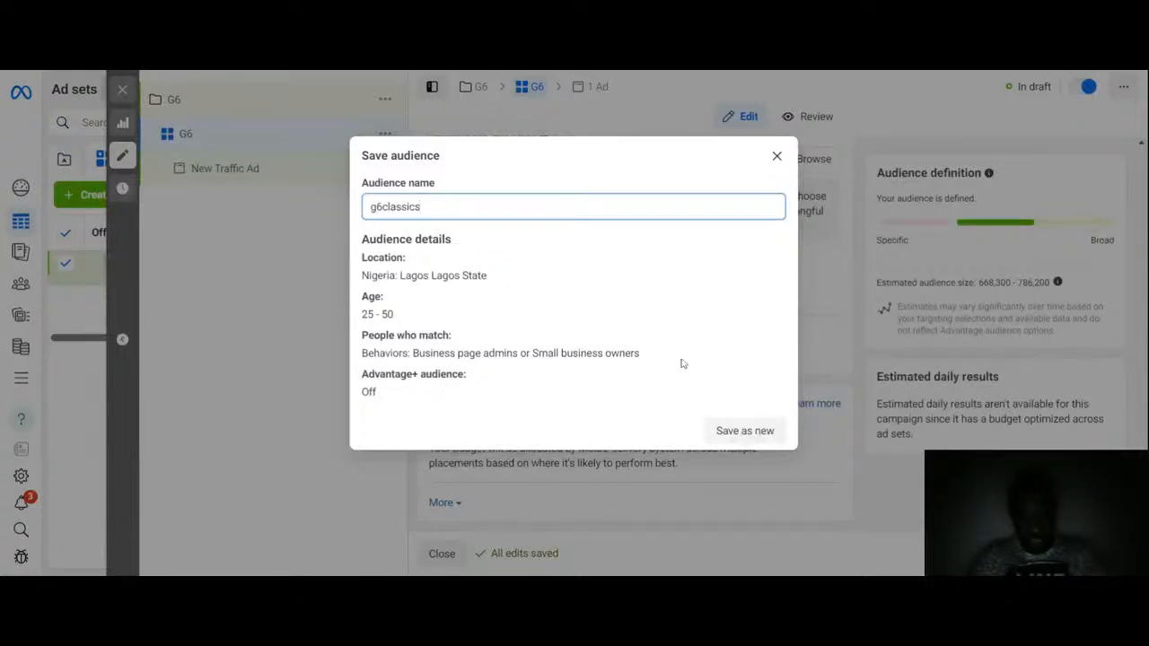
{"action": "left_click", "coordinate": [777, 157]}
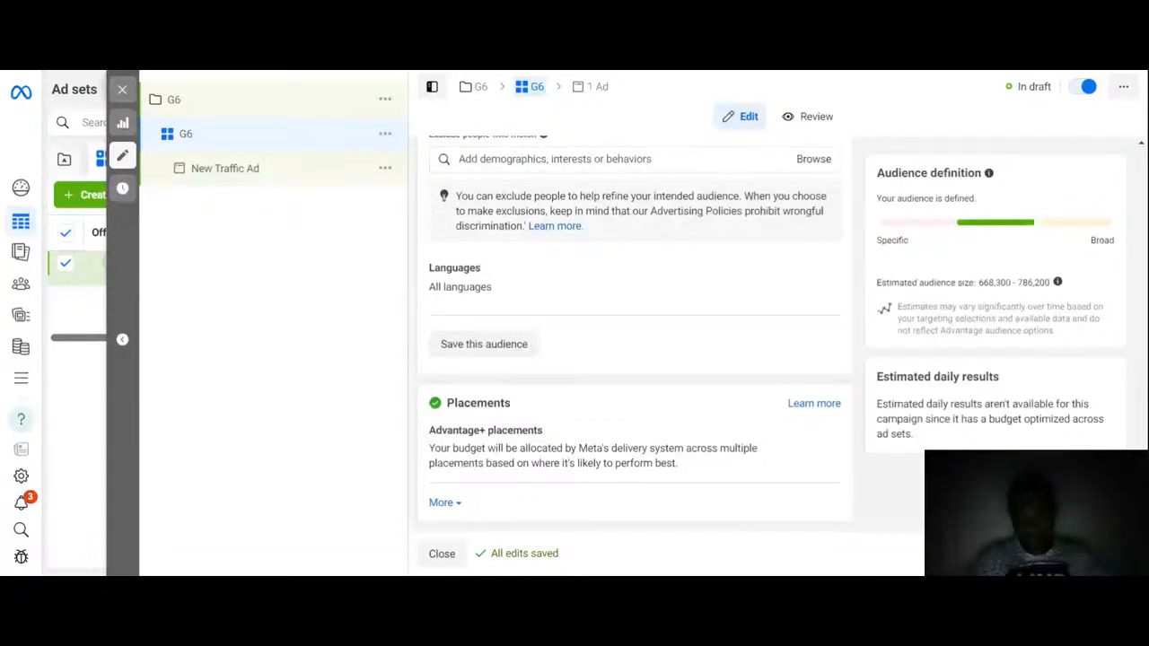
Step: Edit the ad set's placements and switch them to Manual placements
{"action": "scroll", "coordinate": [635, 332], "scroll_direction": "up", "scroll_amount": 1}
{"action": "scroll", "coordinate": [634, 332], "scroll_direction": "up", "scroll_amount": 4}
{"action": "scroll", "coordinate": [634, 332], "scroll_direction": "down", "scroll_amount": 1}
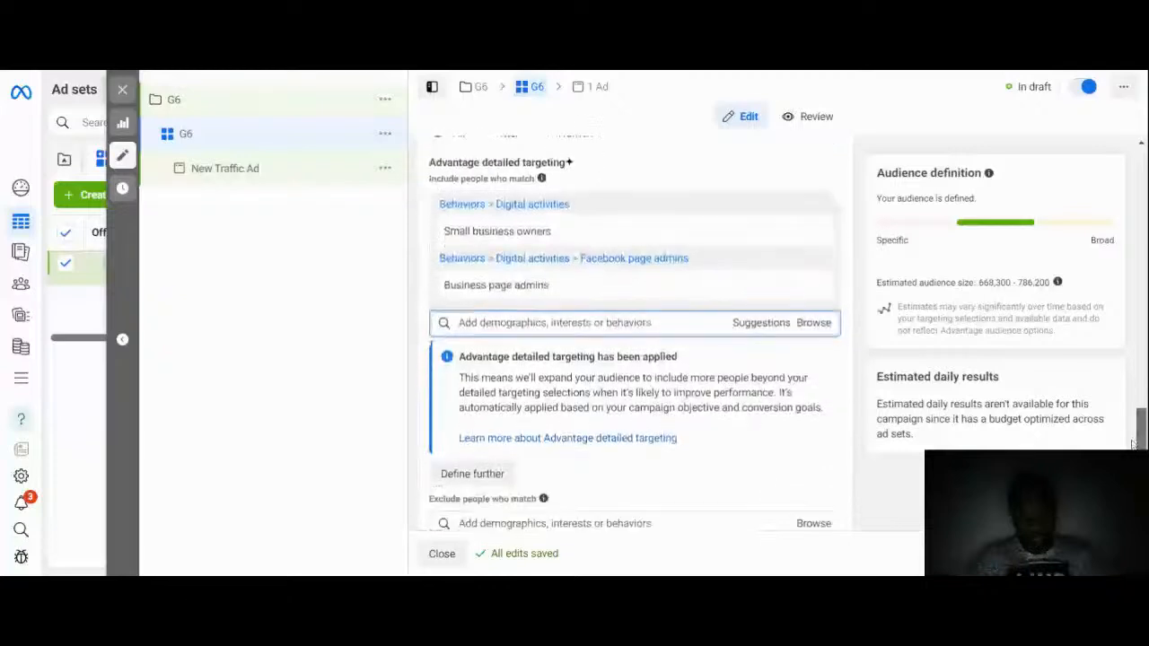
{"action": "scroll", "coordinate": [635, 332], "scroll_direction": "down", "scroll_amount": 1}
{"action": "scroll", "coordinate": [634, 332], "scroll_direction": "down", "scroll_amount": 4}
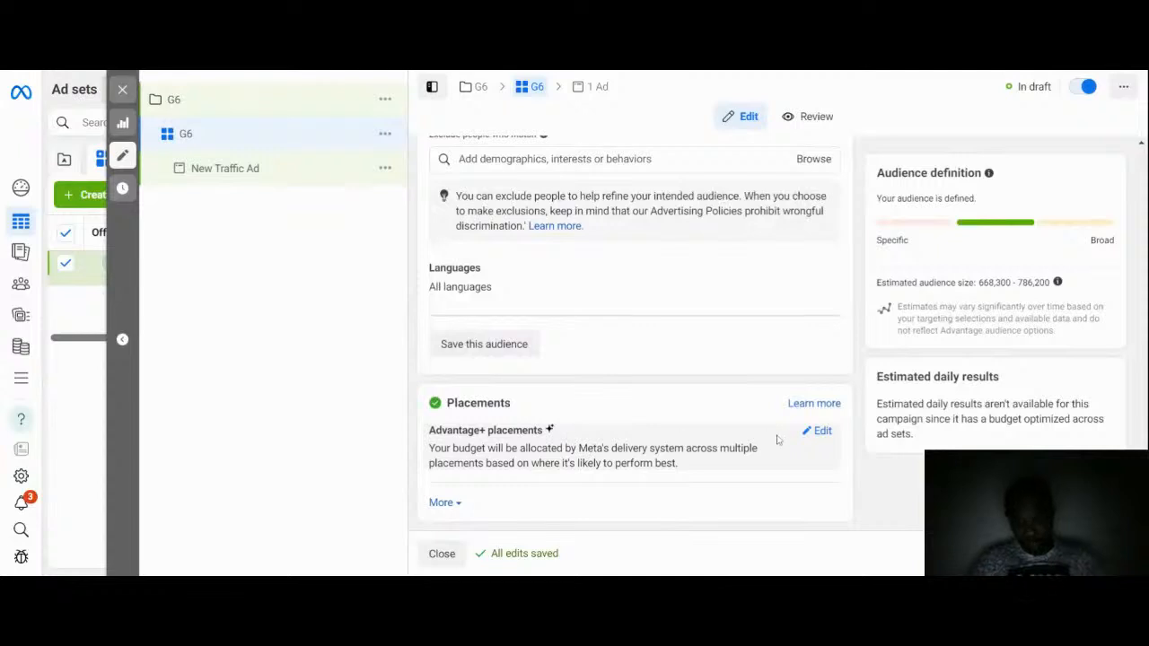
{"action": "left_click", "coordinate": [822, 431]}
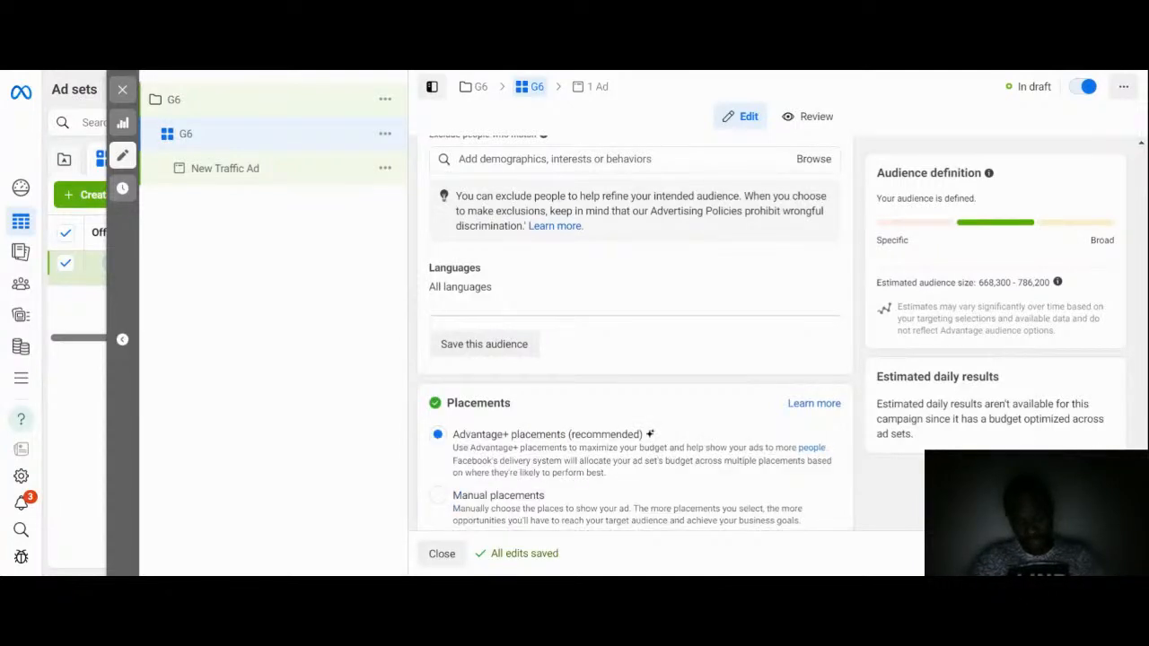
{"action": "scroll", "coordinate": [816, 475], "scroll_direction": "down", "scroll_amount": 1}
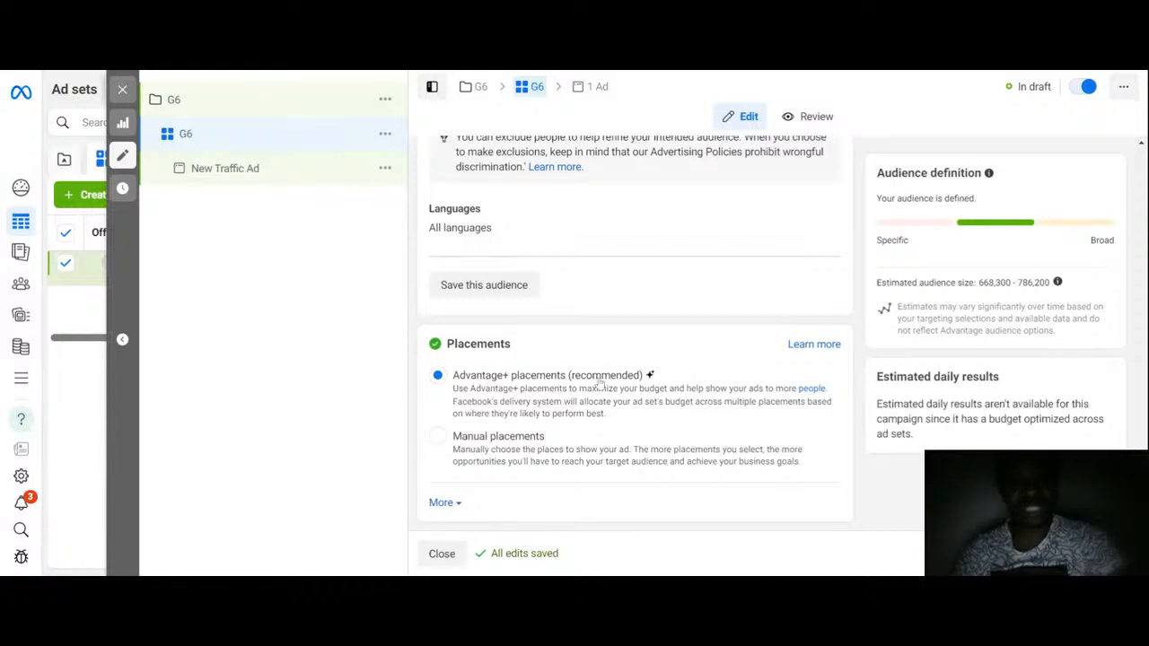
{"action": "left_click", "coordinate": [438, 436]}
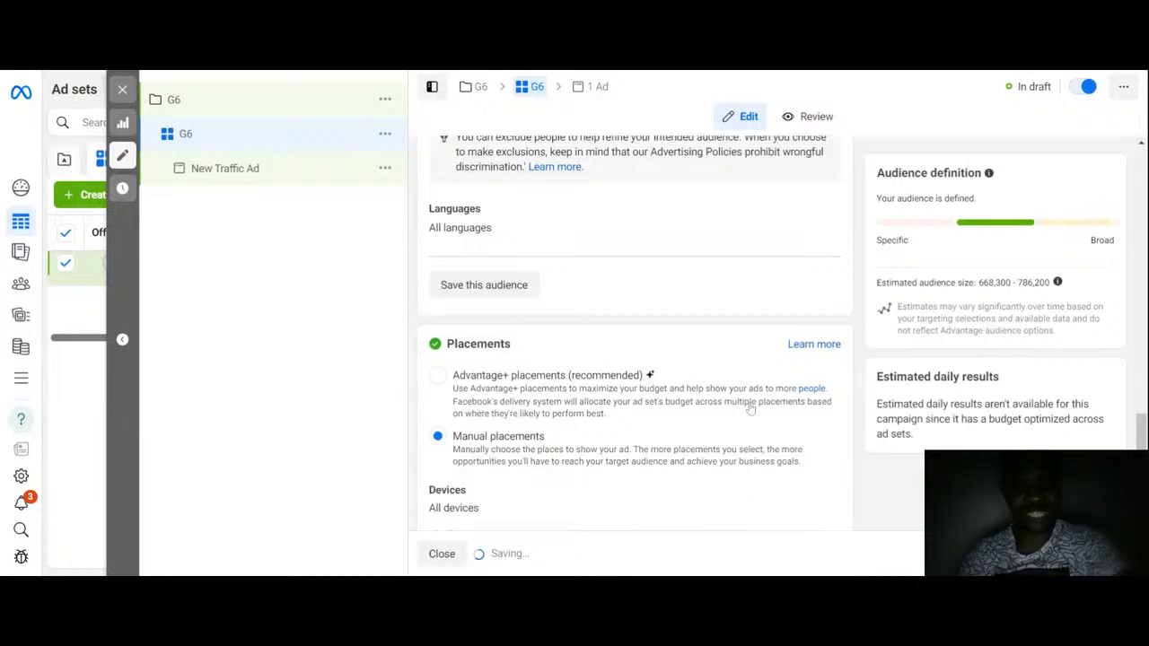
{"action": "left_click_drag", "start_coordinate": [1140, 434], "coordinate": [1140, 467]}
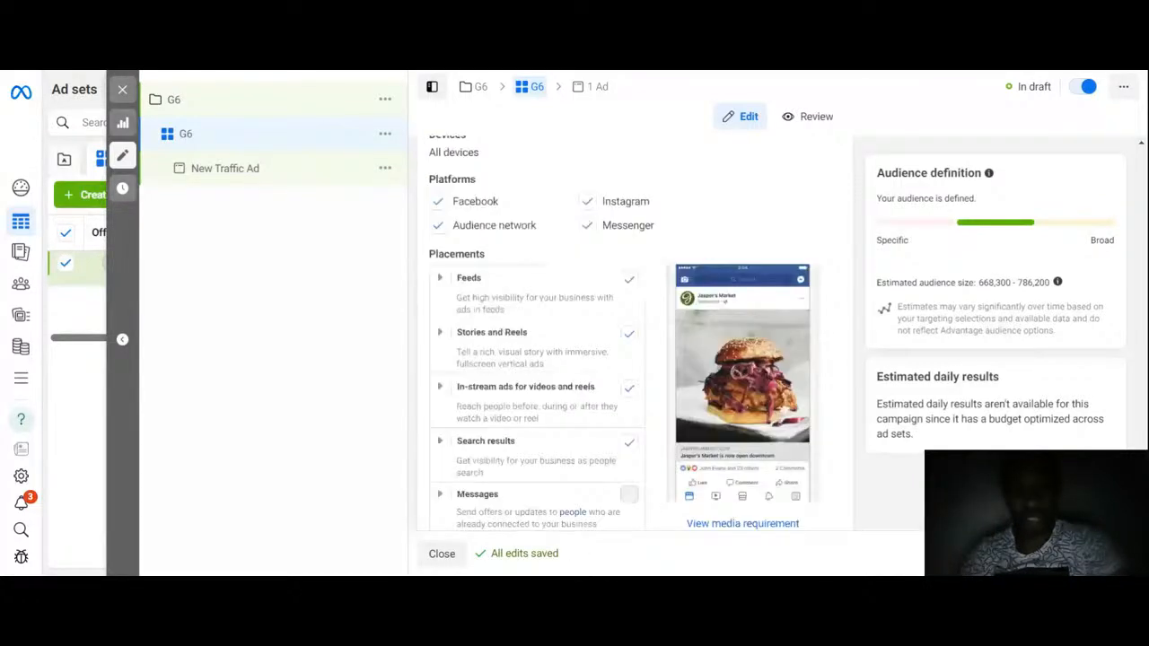
Step: Restrict the ad set's platforms to Instagram only by unchecking Facebook, Audience network and Messenger
{"action": "scroll", "coordinate": [420, 298], "scroll_direction": "up", "scroll_amount": 1}
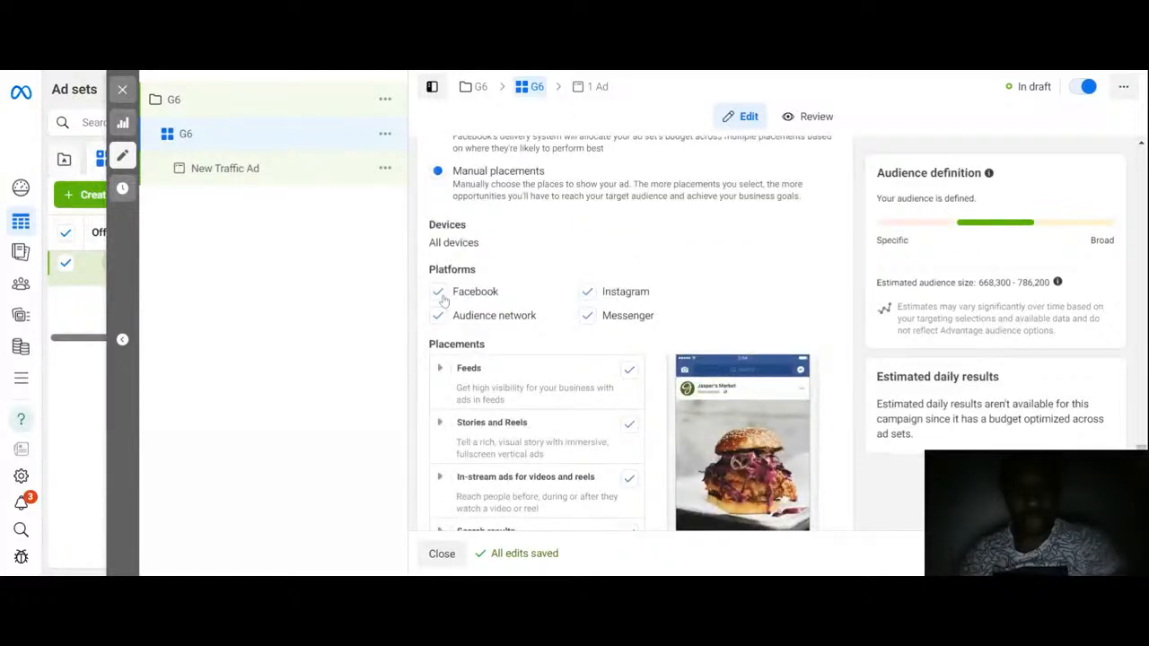
{"action": "left_click", "coordinate": [438, 292]}
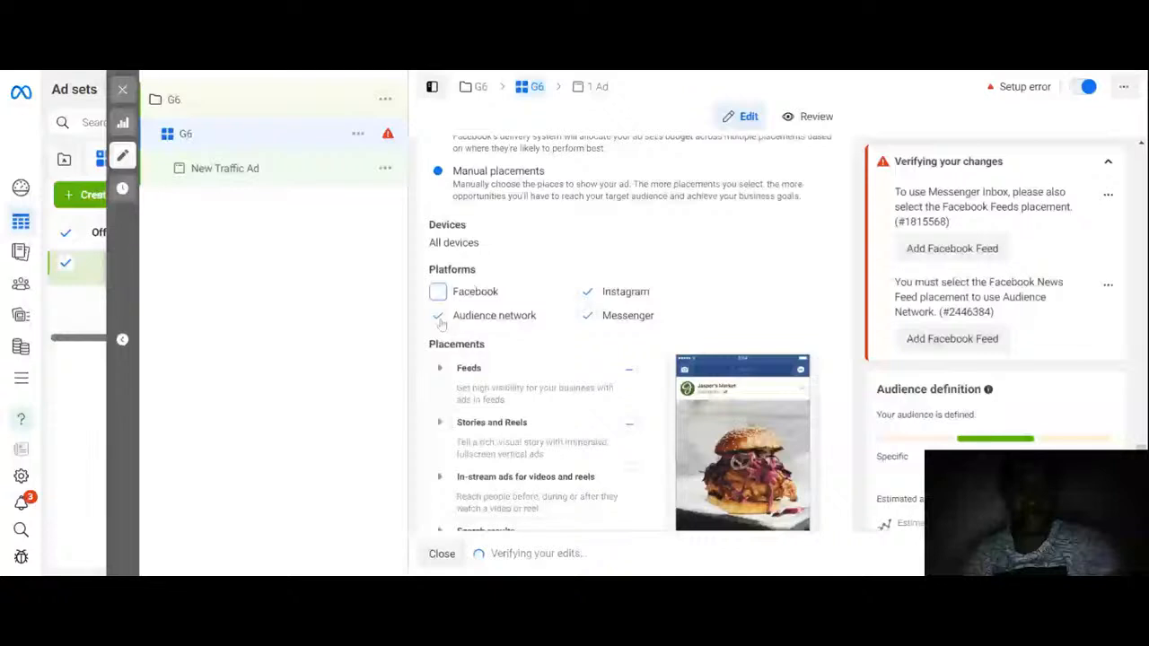
{"action": "left_click", "coordinate": [439, 318]}
{"action": "left_click", "coordinate": [587, 317]}
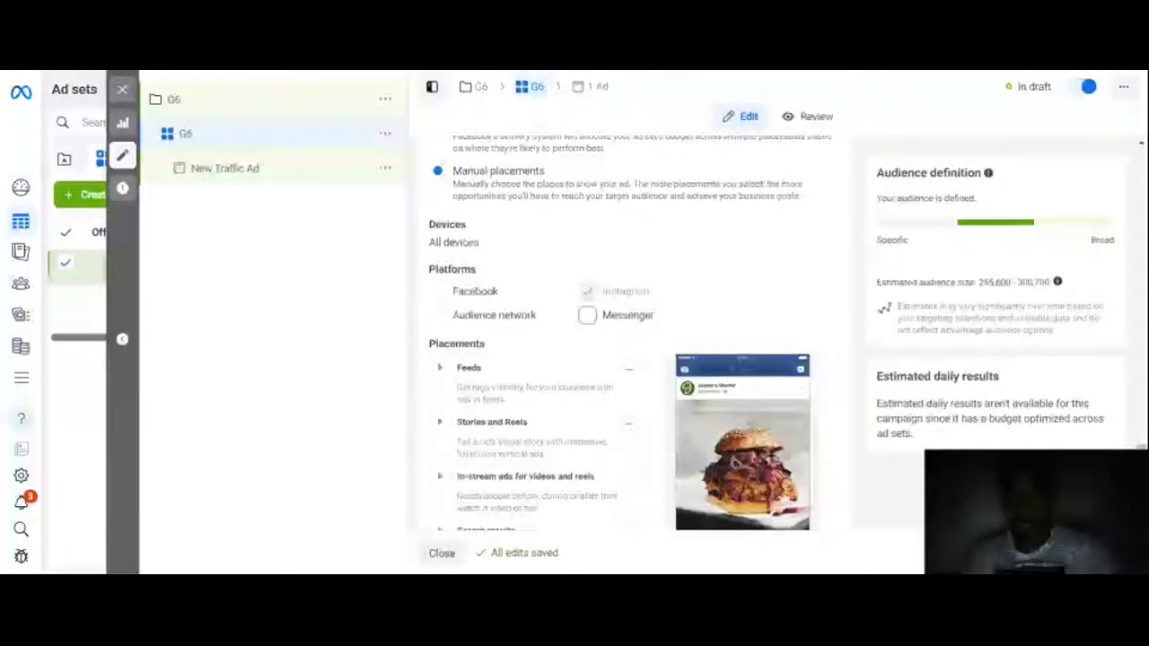
Step: Re-enable the Messenger, Audience network and Facebook platforms for the manual placements
{"action": "scroll", "coordinate": [629, 341], "scroll_direction": "down", "scroll_amount": 1}
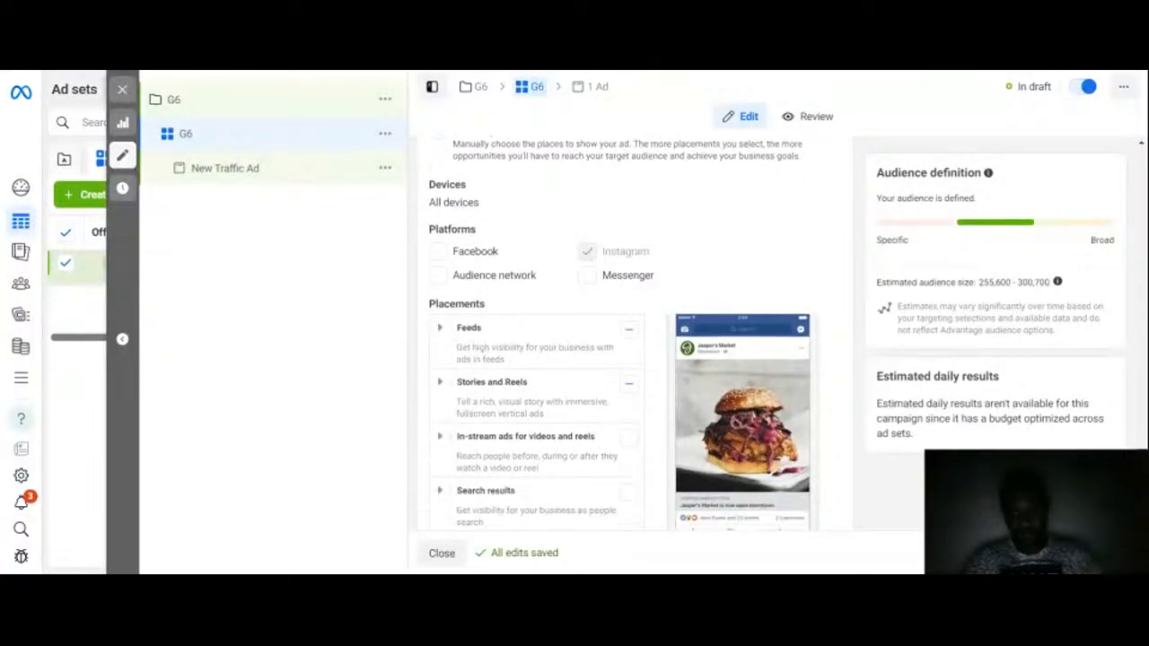
{"action": "scroll", "coordinate": [628, 341], "scroll_direction": "down", "scroll_amount": 4}
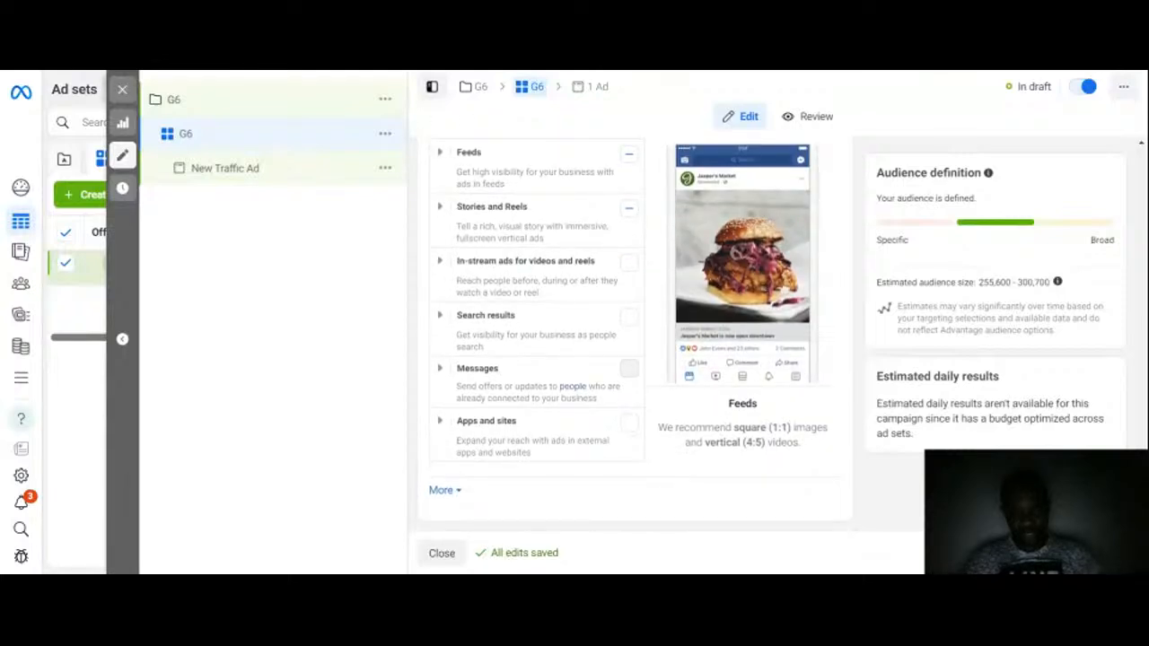
{"action": "scroll", "coordinate": [516, 271], "scroll_direction": "up", "scroll_amount": 2}
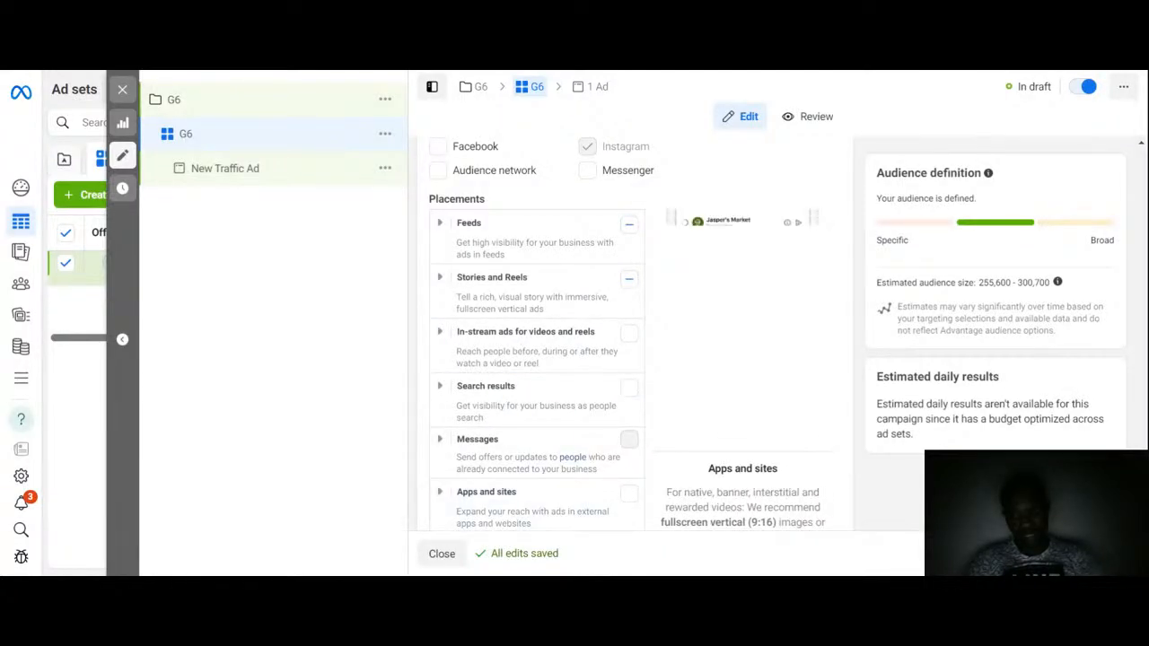
{"action": "scroll", "coordinate": [629, 333], "scroll_direction": "down", "scroll_amount": 3}
{"action": "scroll", "coordinate": [629, 332], "scroll_direction": "up", "scroll_amount": 6}
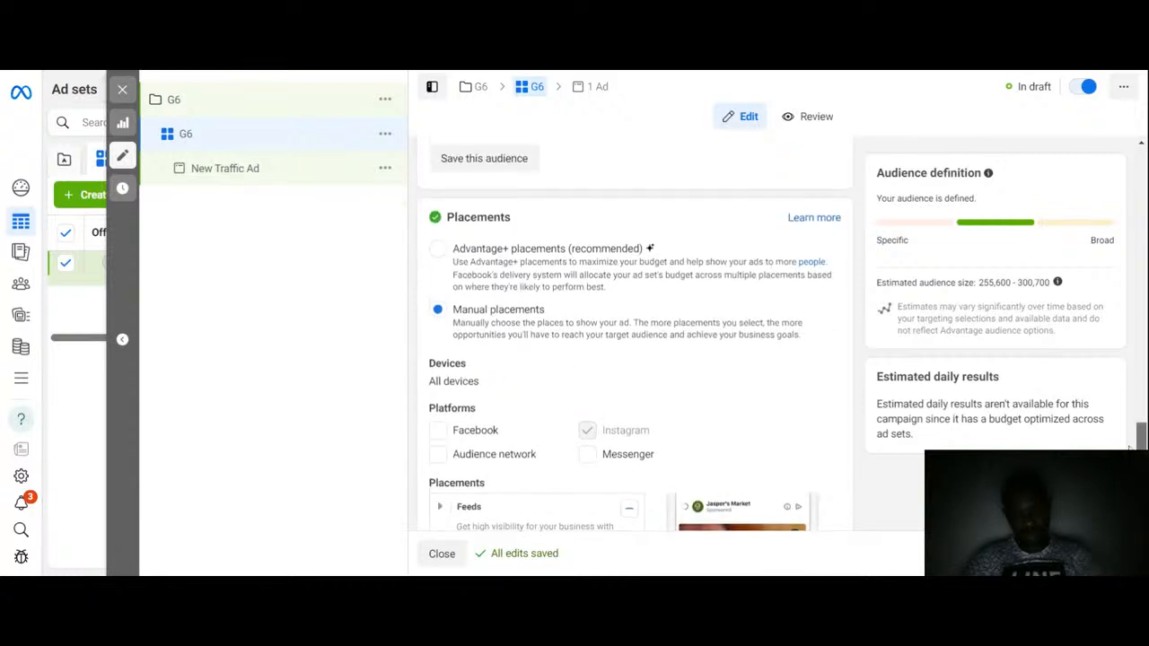
{"action": "scroll", "coordinate": [628, 332], "scroll_direction": "down", "scroll_amount": 2}
{"action": "scroll", "coordinate": [559, 318], "scroll_direction": "down", "scroll_amount": 1}
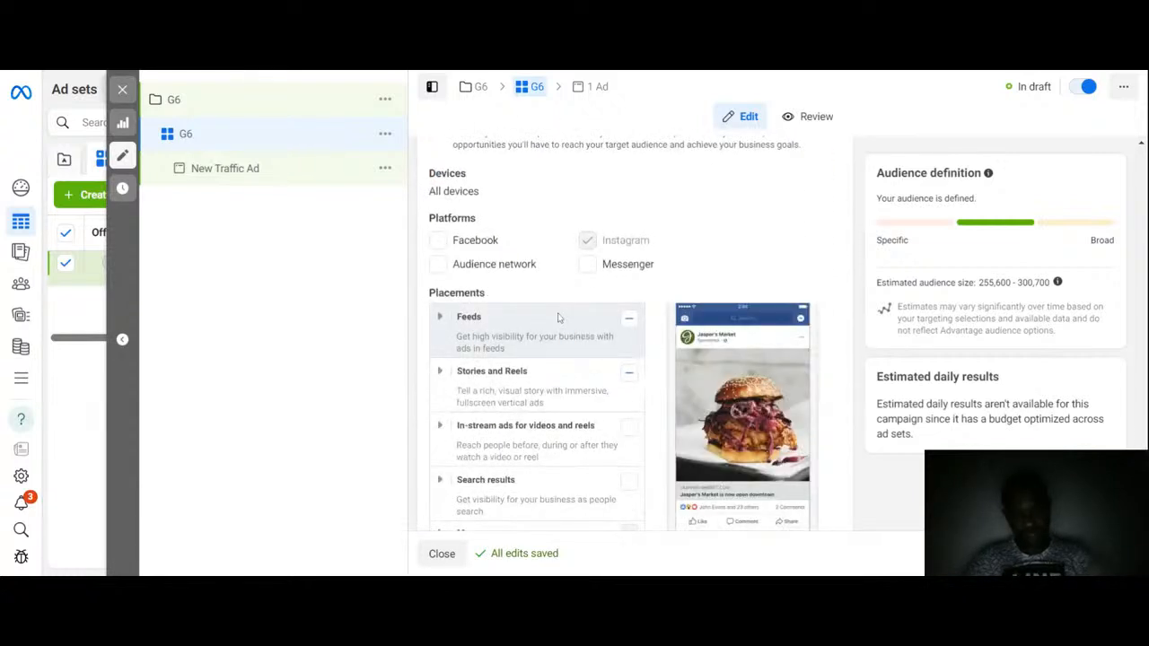
{"action": "left_click", "coordinate": [588, 266]}
{"action": "left_click", "coordinate": [438, 264]}
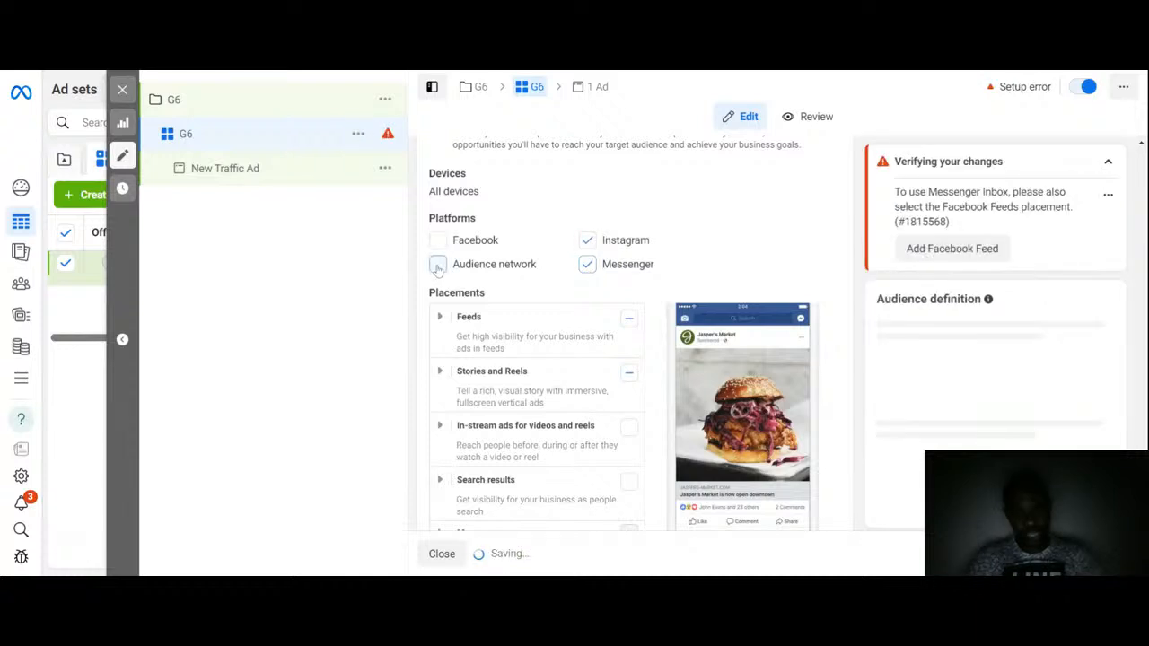
{"action": "left_click", "coordinate": [438, 241]}
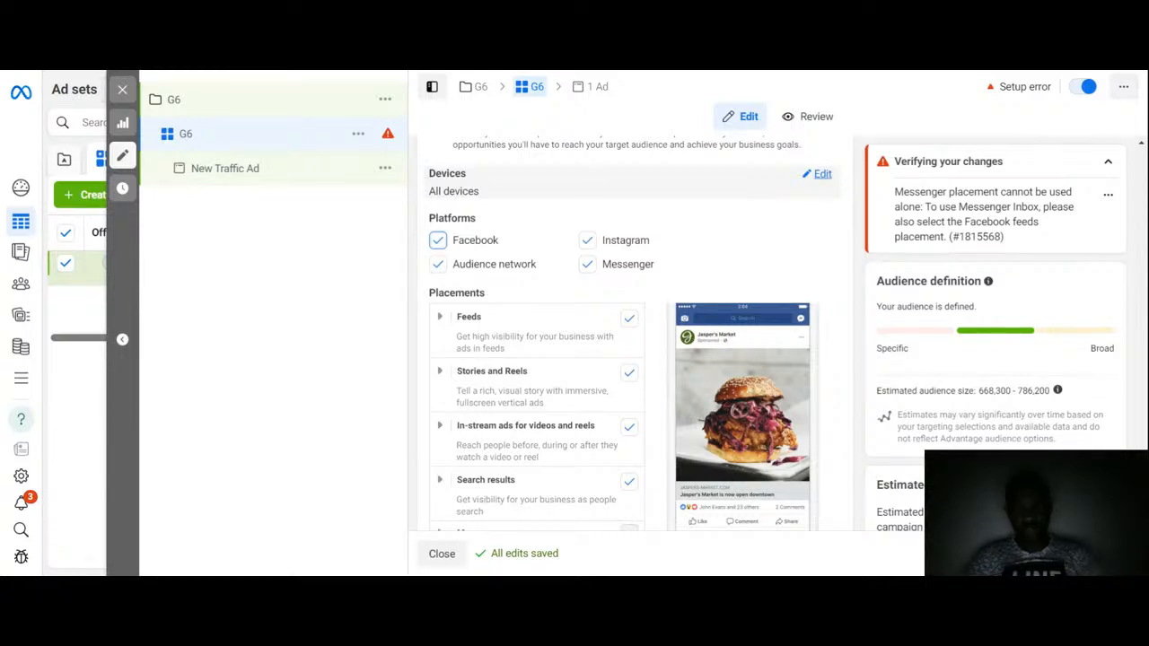
Step: Open the Devices setting and review the Mobile and Desktop options without changing them
{"action": "left_click", "coordinate": [820, 174]}
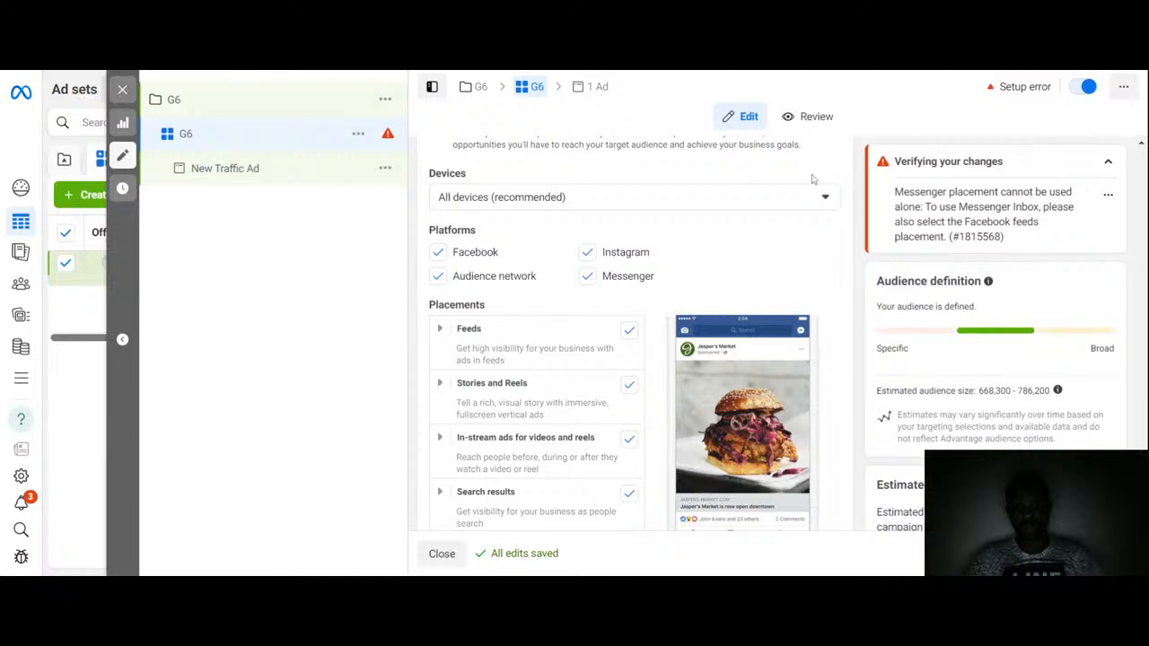
{"action": "left_click", "coordinate": [681, 205]}
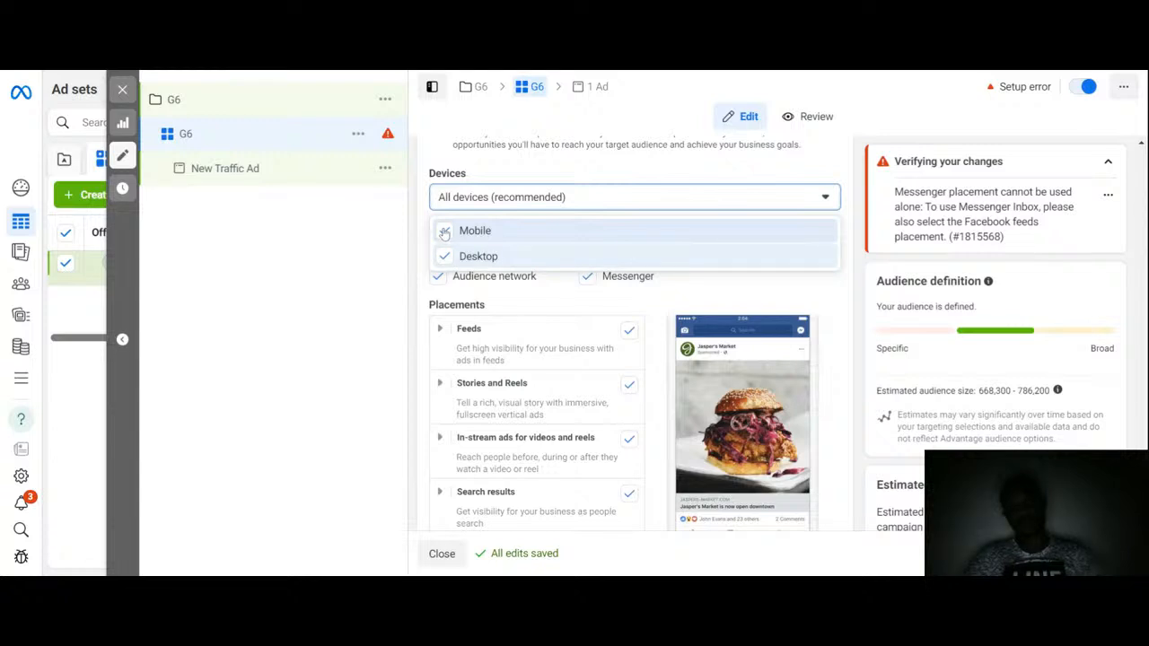
{"action": "left_click", "coordinate": [416, 213]}
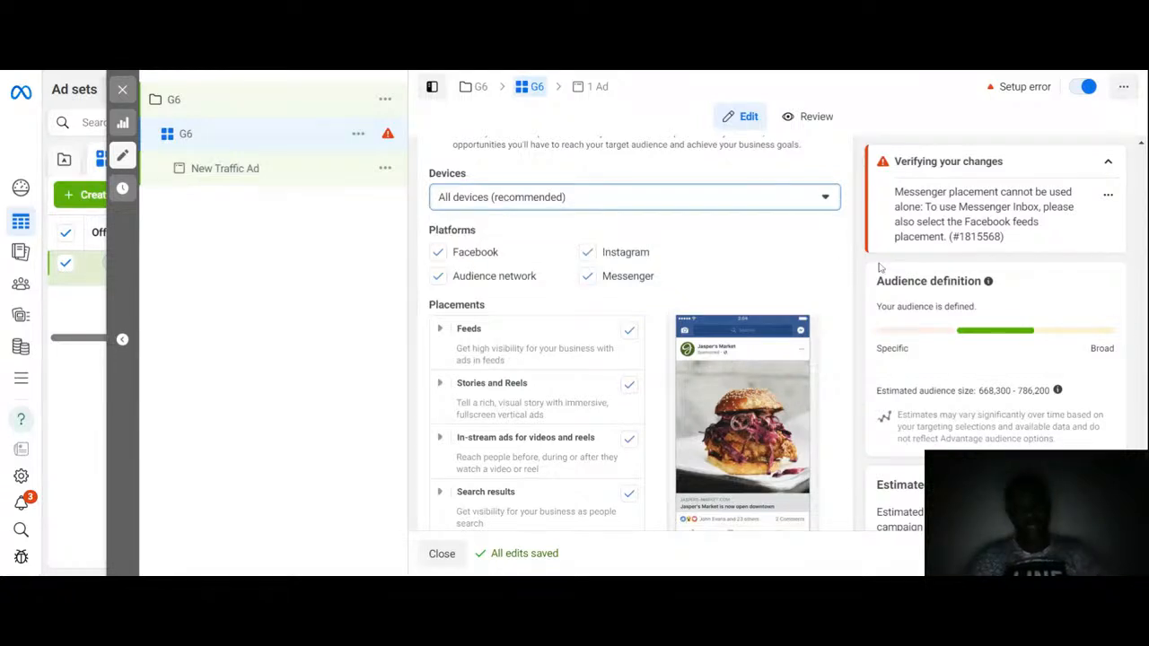
Step: Expand the extra placement options and inspect the specific mobile devices and operating systems choices
{"action": "scroll", "coordinate": [449, 489], "scroll_direction": "down", "scroll_amount": 2}
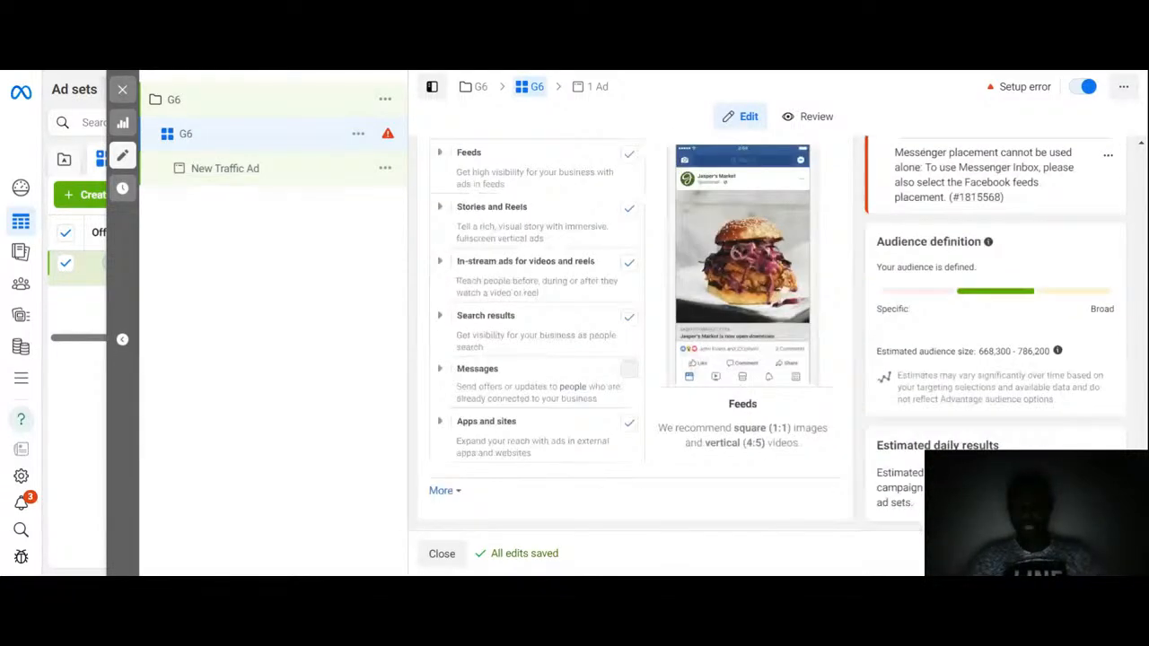
{"action": "left_click", "coordinate": [444, 491]}
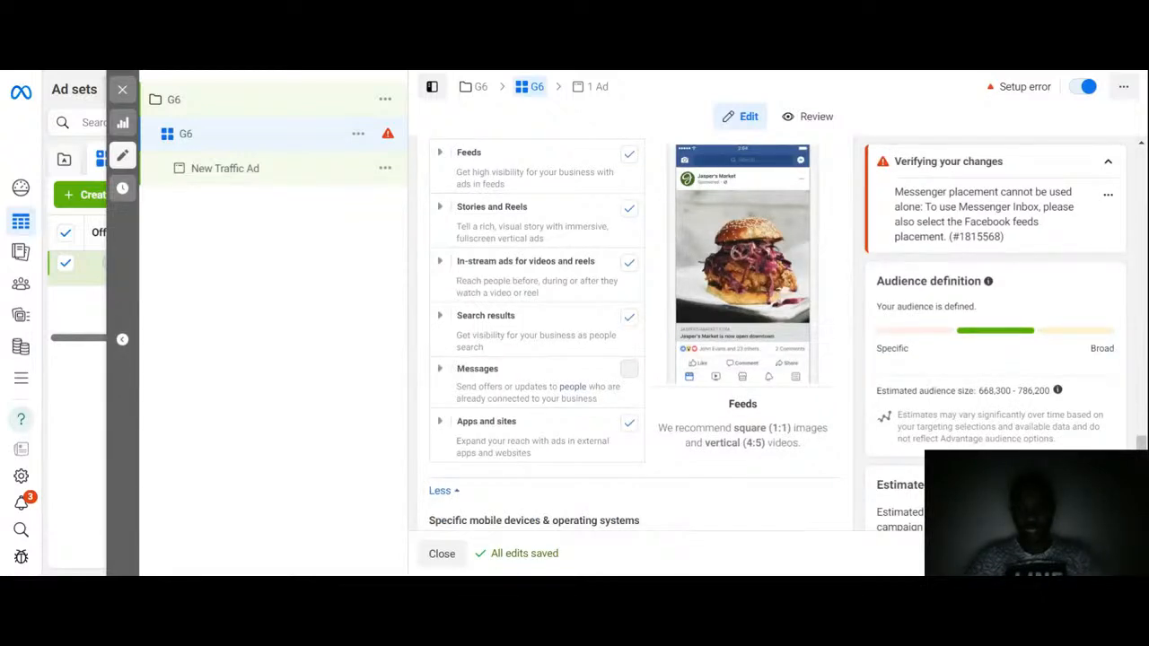
{"action": "scroll", "coordinate": [444, 492], "scroll_direction": "down", "scroll_amount": 4}
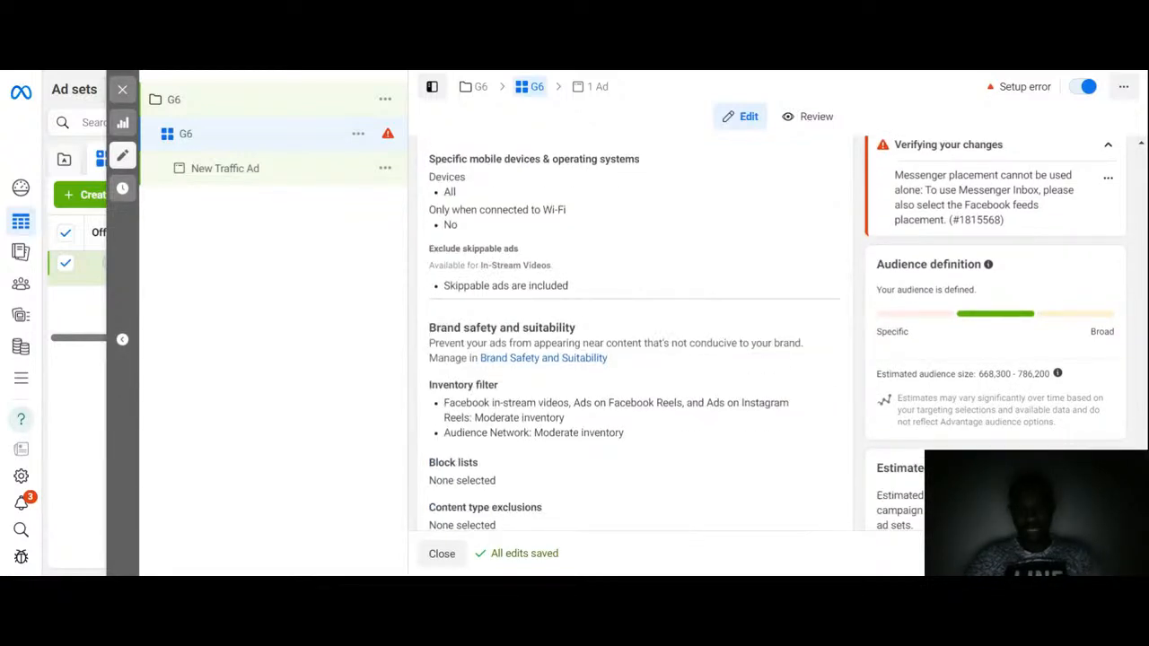
{"action": "scroll", "coordinate": [821, 417], "scroll_direction": "up", "scroll_amount": 1}
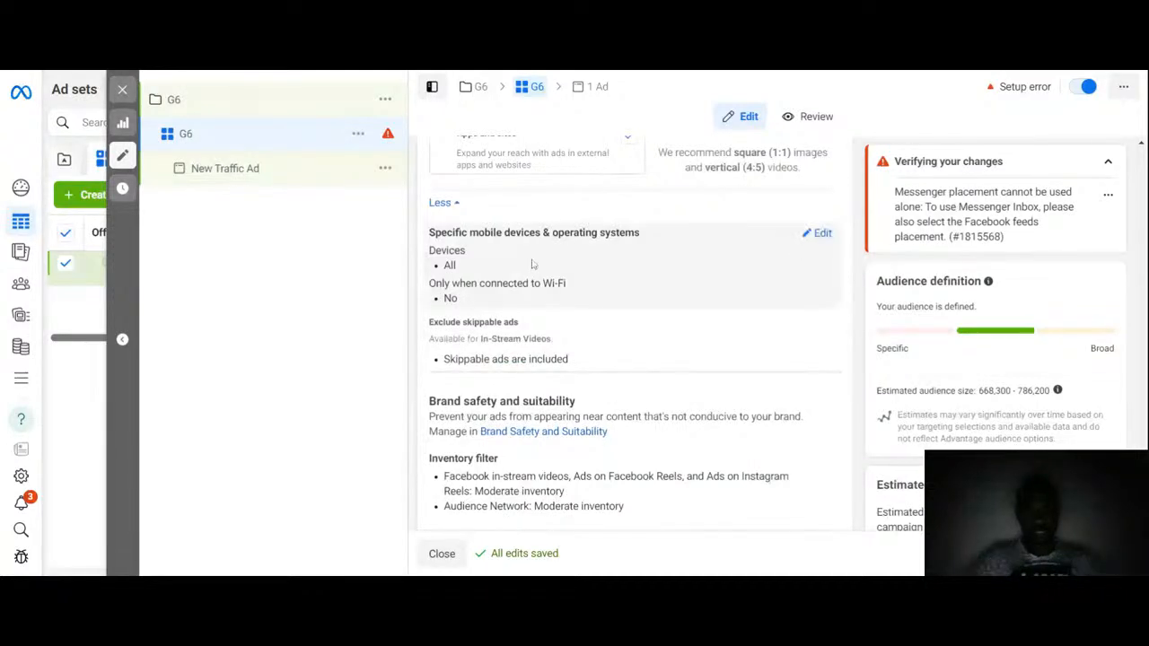
{"action": "left_click", "coordinate": [823, 235]}
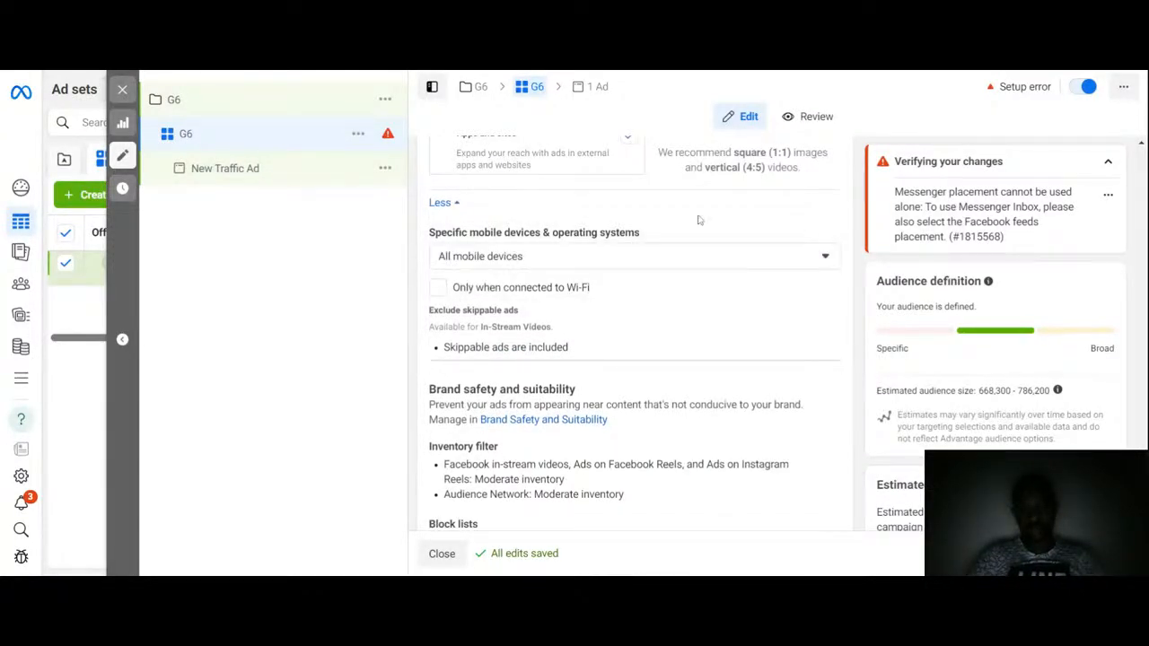
{"action": "left_click", "coordinate": [537, 260]}
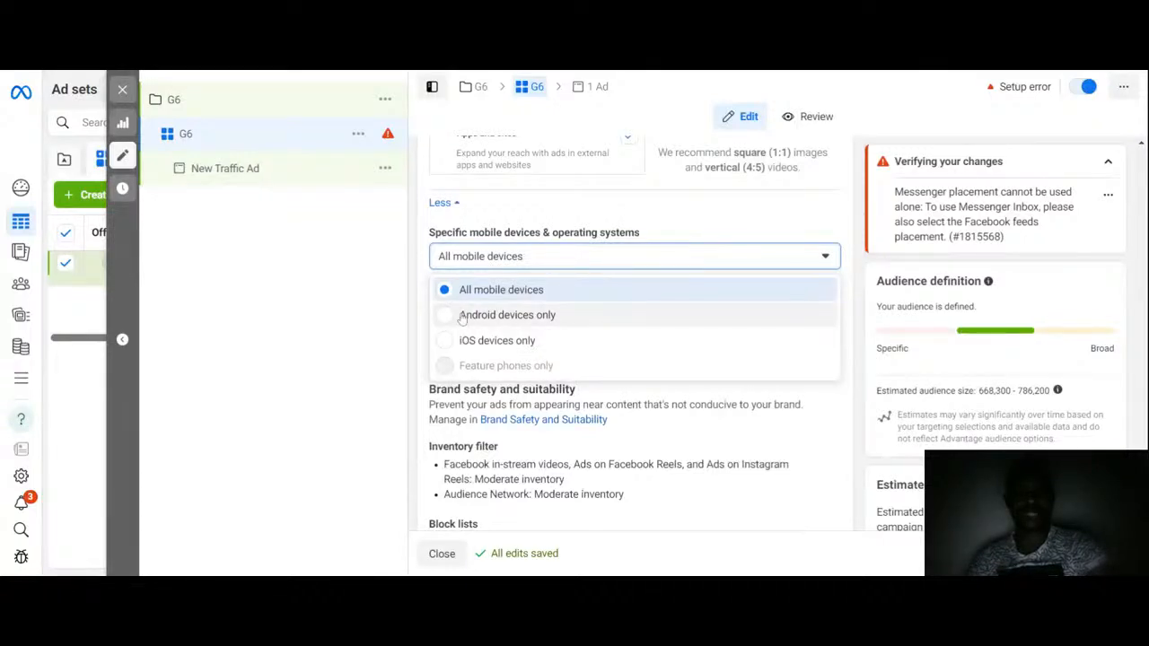
{"action": "left_click", "coordinate": [700, 262]}
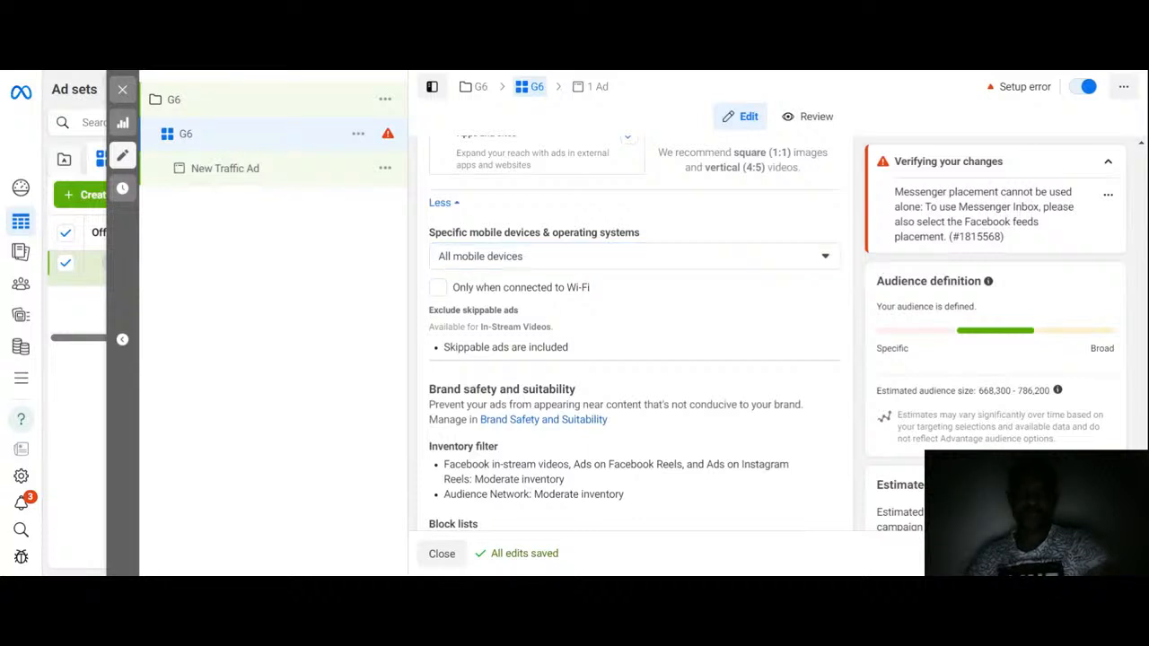
Step: Switch the ad set's placements back to Advantage+ placements
{"action": "scroll", "coordinate": [1144, 431], "scroll_direction": "up", "scroll_amount": 5}
{"action": "mouse_move", "coordinate": [1144, 437]}
{"action": "left_mouse_down"}
{"action": "mouse_move", "coordinate": [1144, 406]}
{"action": "mouse_move", "coordinate": [1143, 418]}
{"action": "left_mouse_up"}
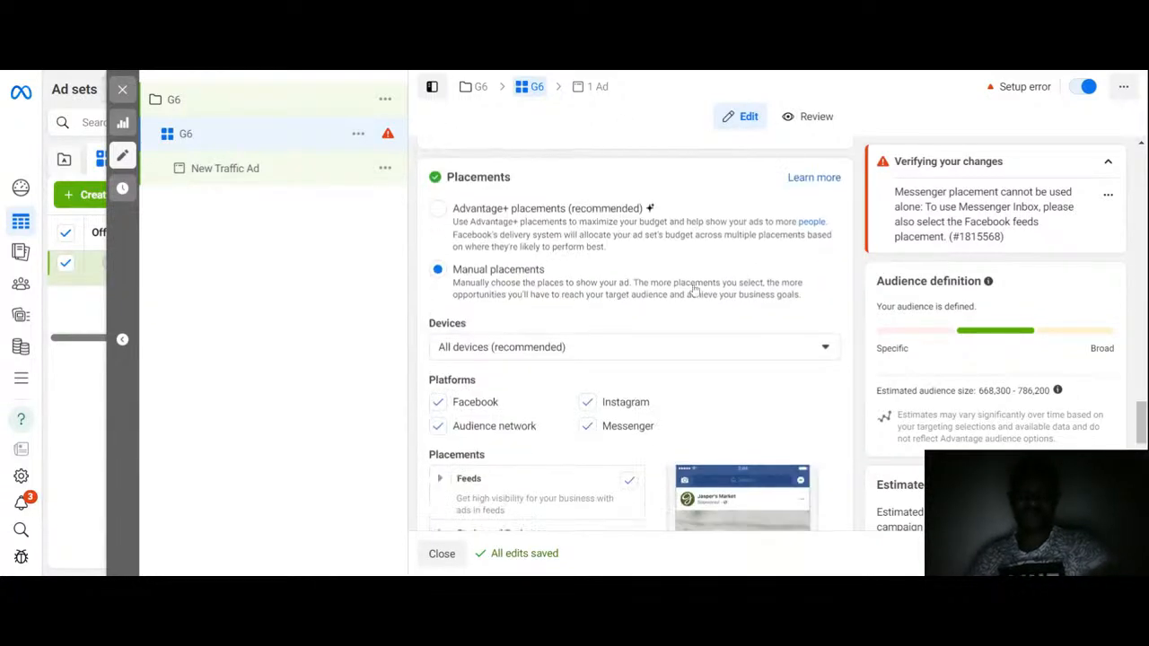
{"action": "left_click", "coordinate": [440, 209]}
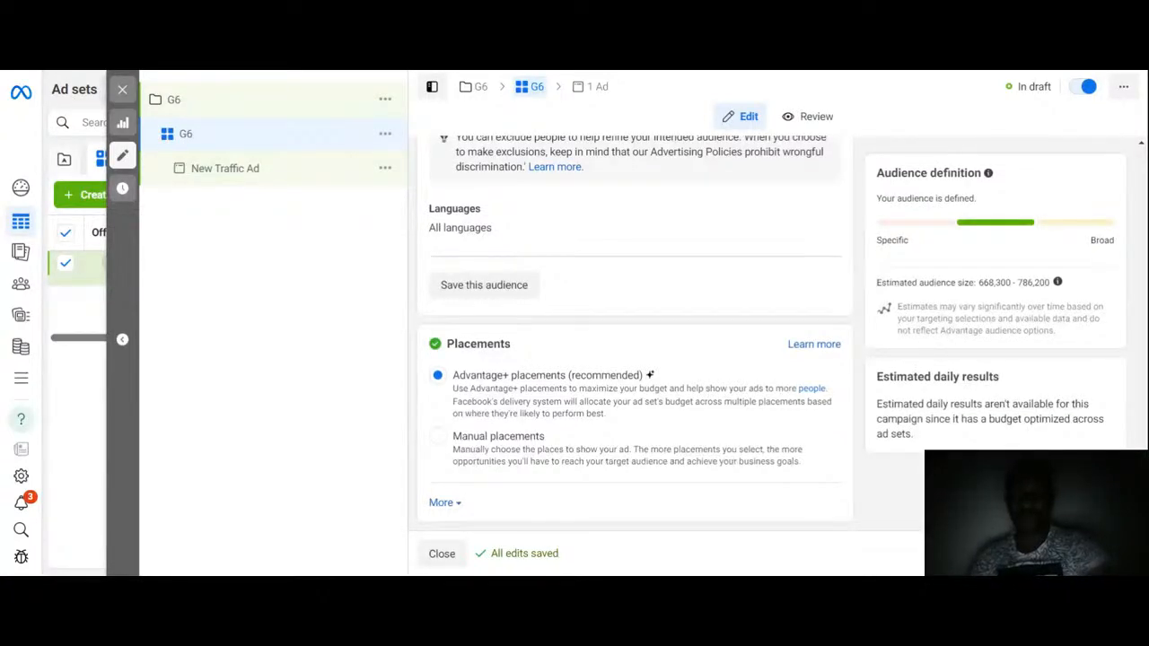
Step: Open the ad under the G6 ad set and rename it G6
{"action": "left_click", "coordinate": [224, 169]}
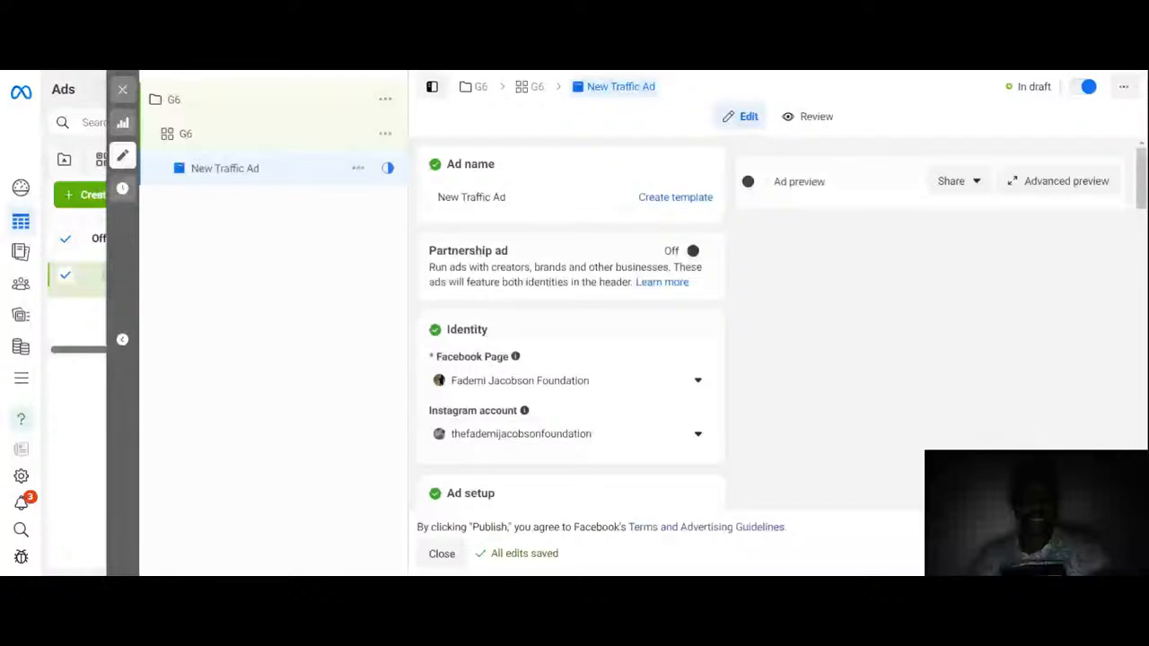
{"action": "left_click", "coordinate": [529, 197]}
{"action": "type", "text": "G6"}
{"action": "left_click", "coordinate": [755, 297]}
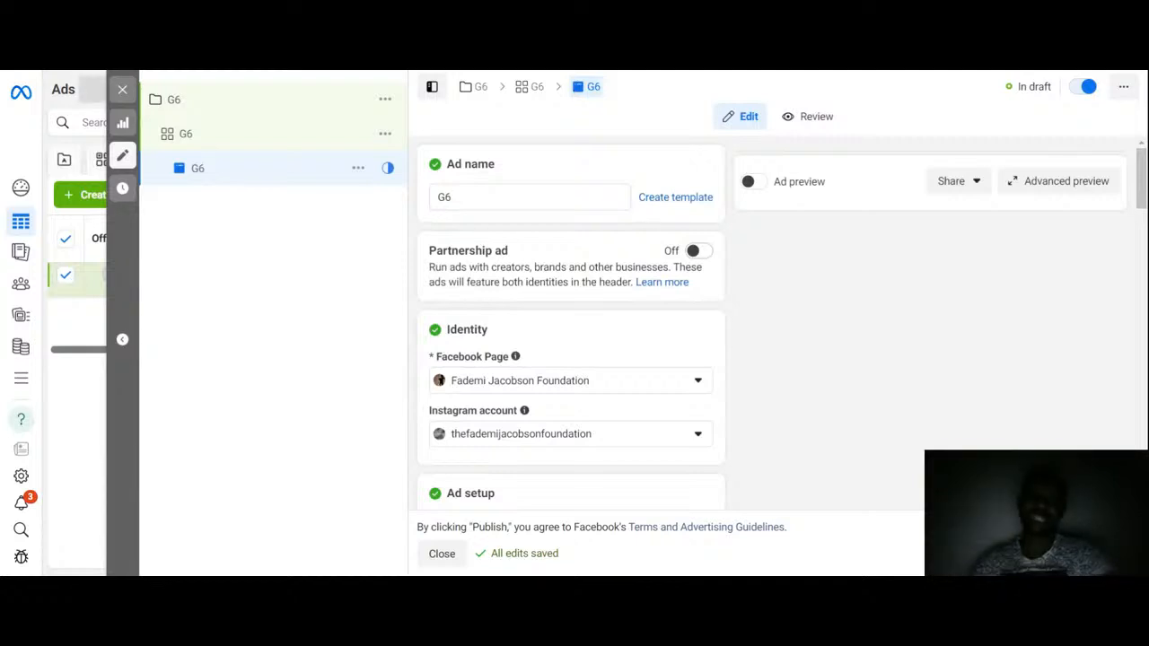
{"action": "left_click", "coordinate": [699, 251]}
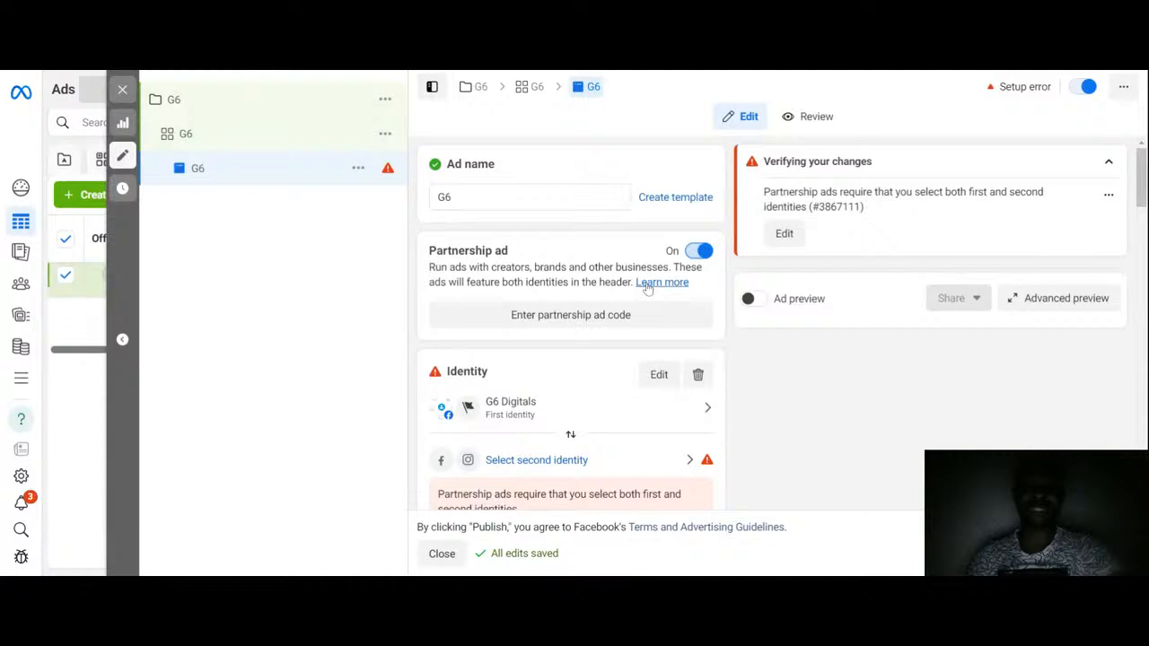
{"action": "left_click", "coordinate": [555, 319]}
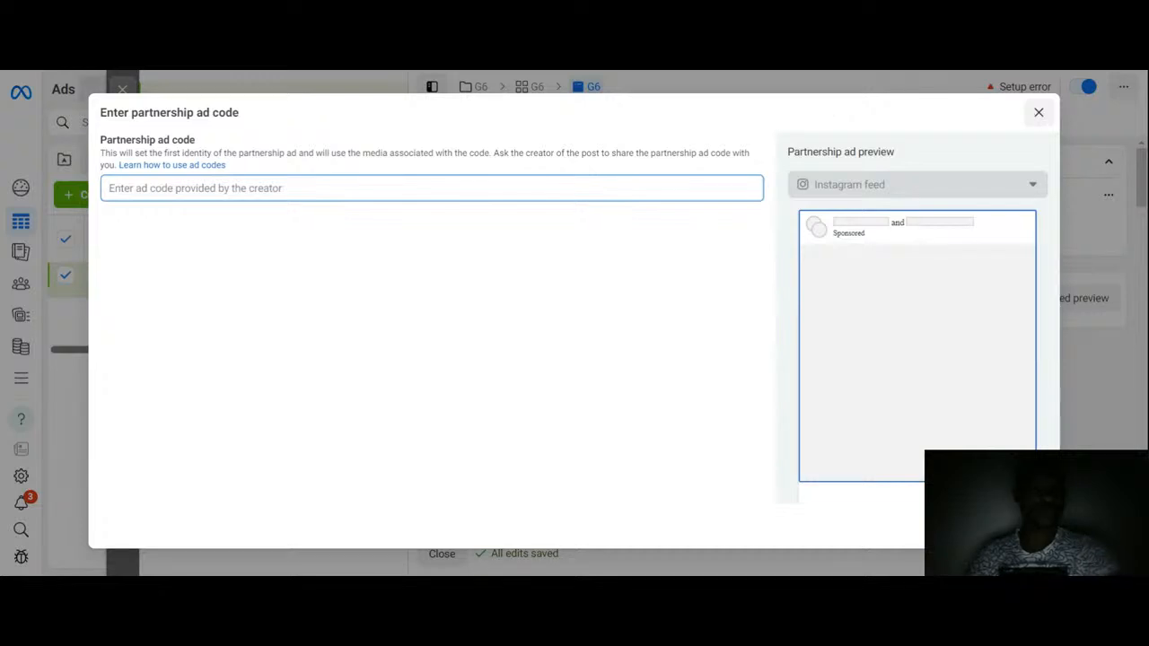
{"action": "left_click", "coordinate": [1038, 112]}
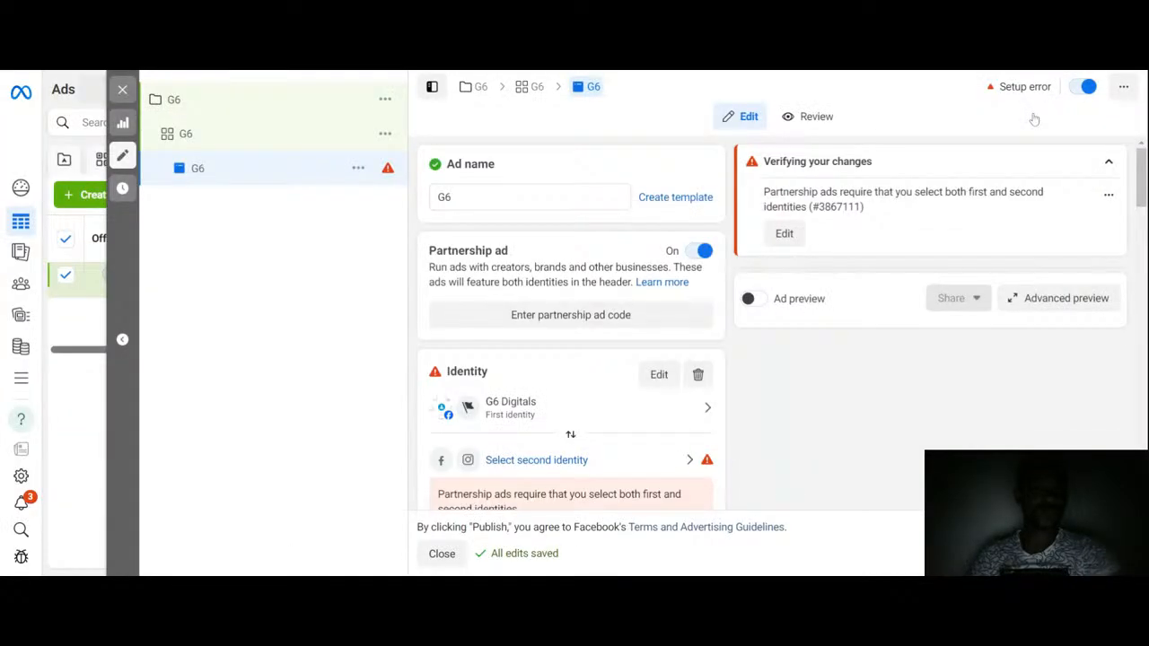
{"action": "left_click", "coordinate": [691, 254]}
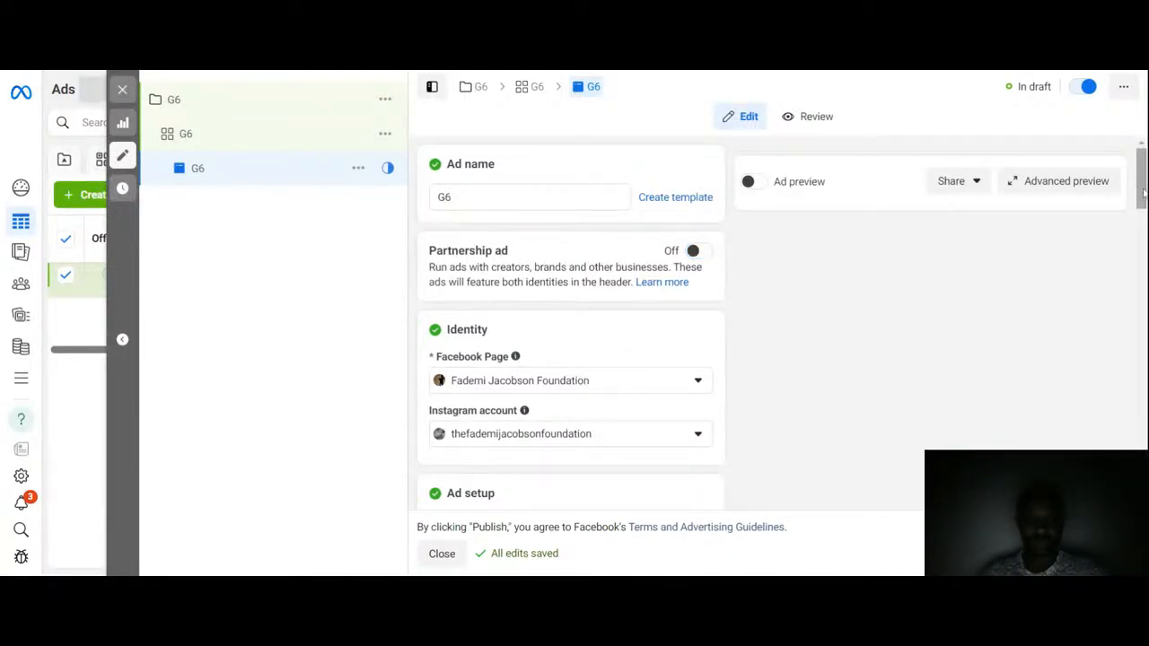
Step: Set the ad's Facebook Page identity to the G6 Digitals page
{"action": "left_click_drag", "start_coordinate": [1144, 193], "coordinate": [1143, 222]}
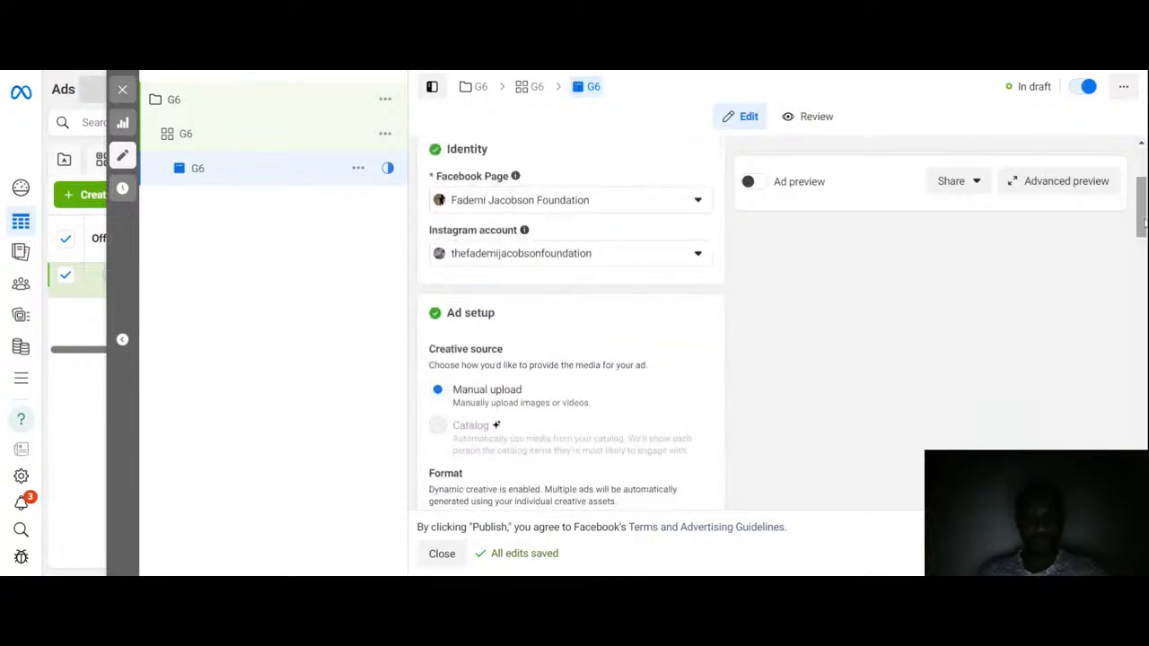
{"action": "left_click", "coordinate": [574, 203]}
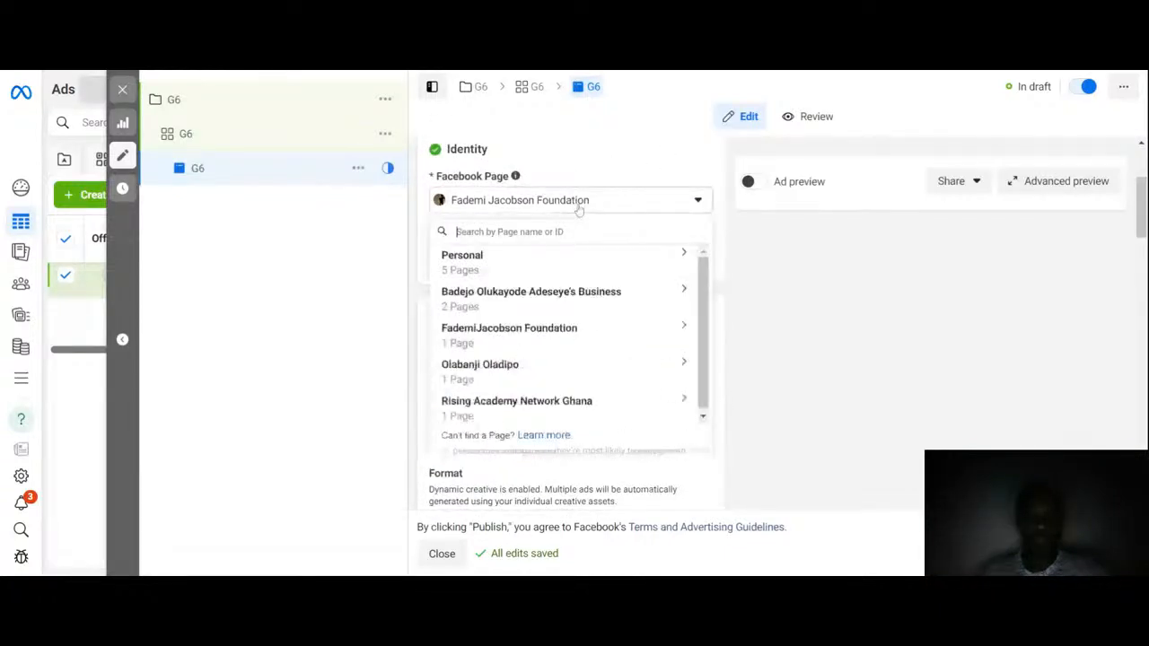
{"action": "left_click", "coordinate": [519, 271]}
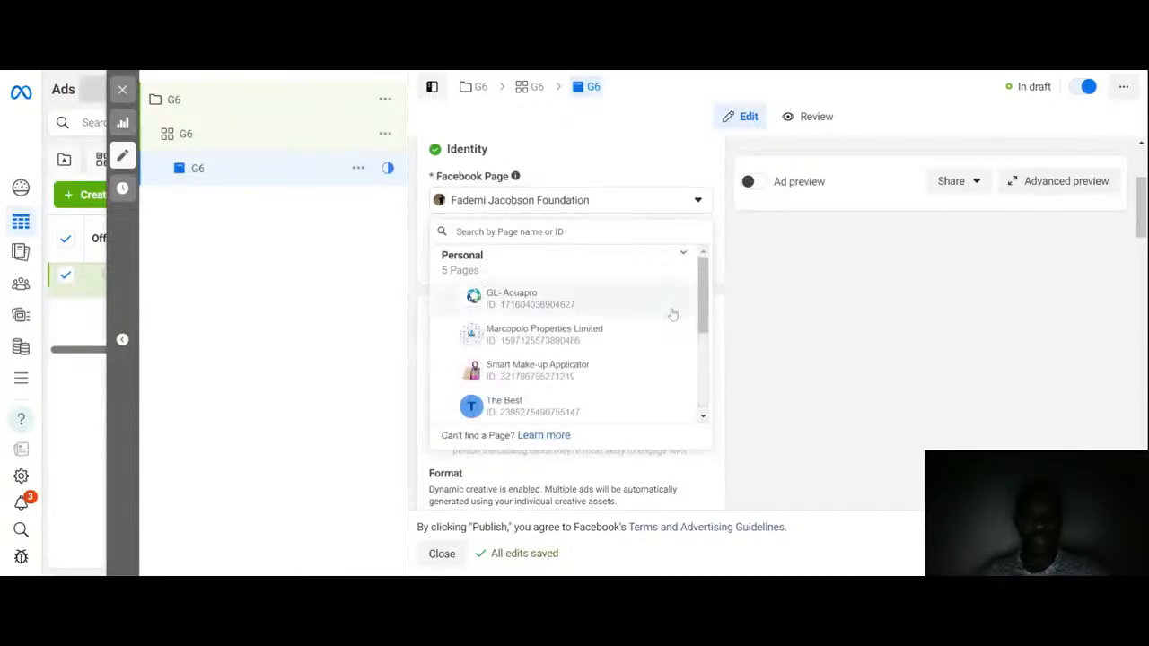
{"action": "left_click_drag", "start_coordinate": [706, 292], "coordinate": [702, 326]}
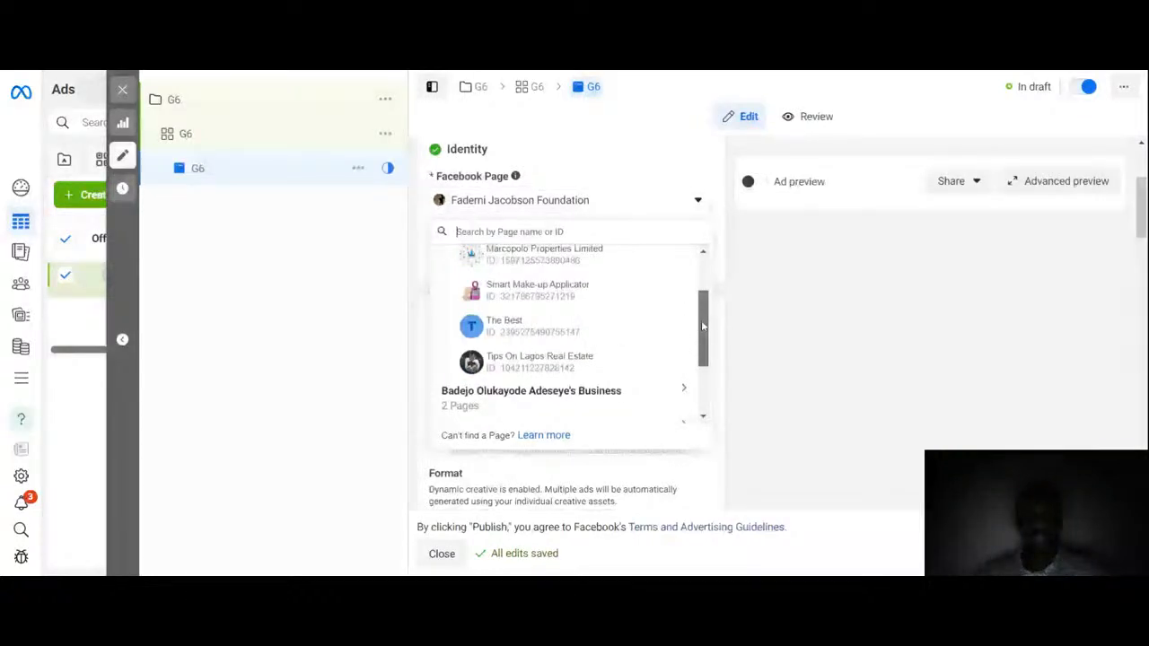
{"action": "left_click_drag", "start_coordinate": [703, 326], "coordinate": [705, 348]}
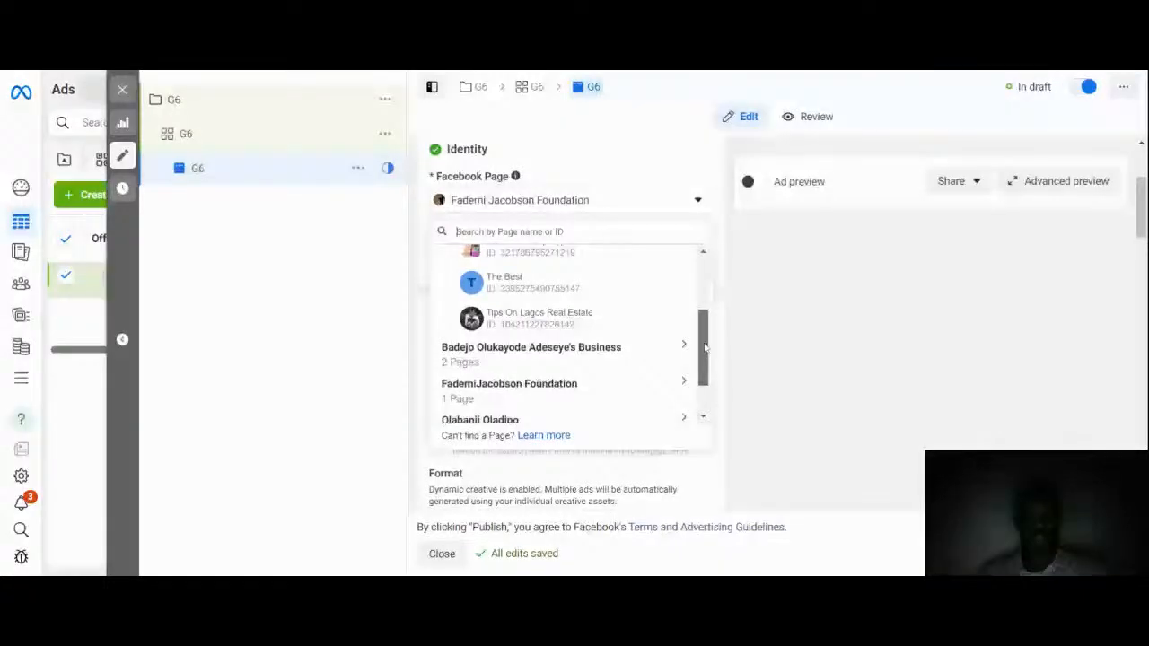
{"action": "left_click", "coordinate": [684, 346]}
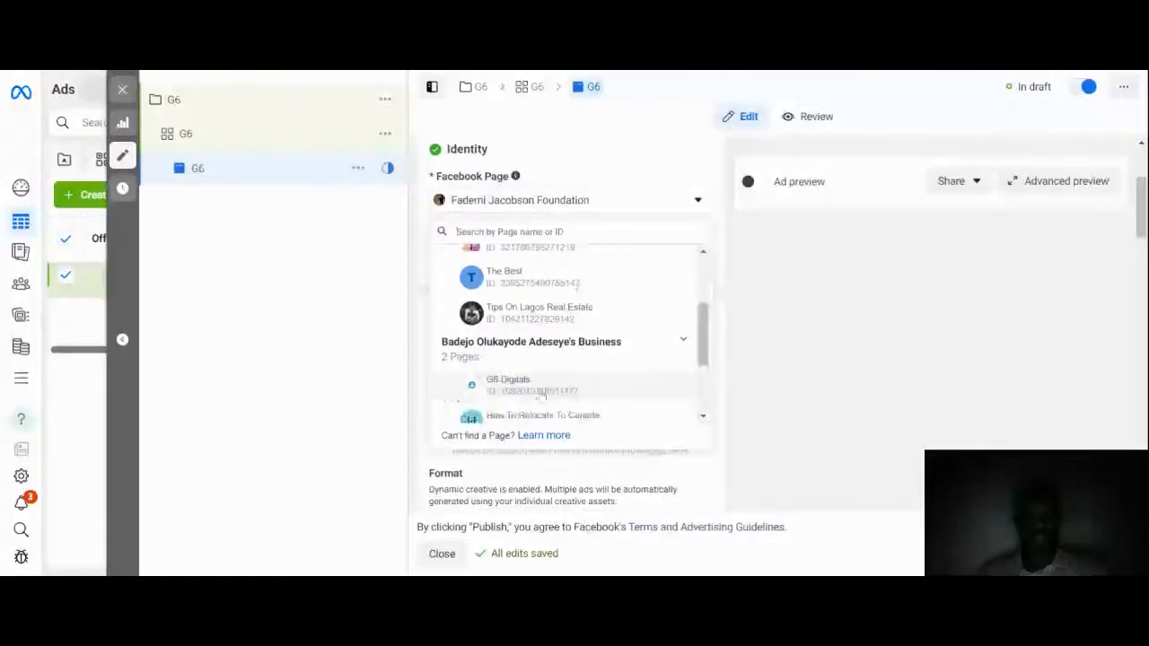
{"action": "left_click", "coordinate": [505, 381]}
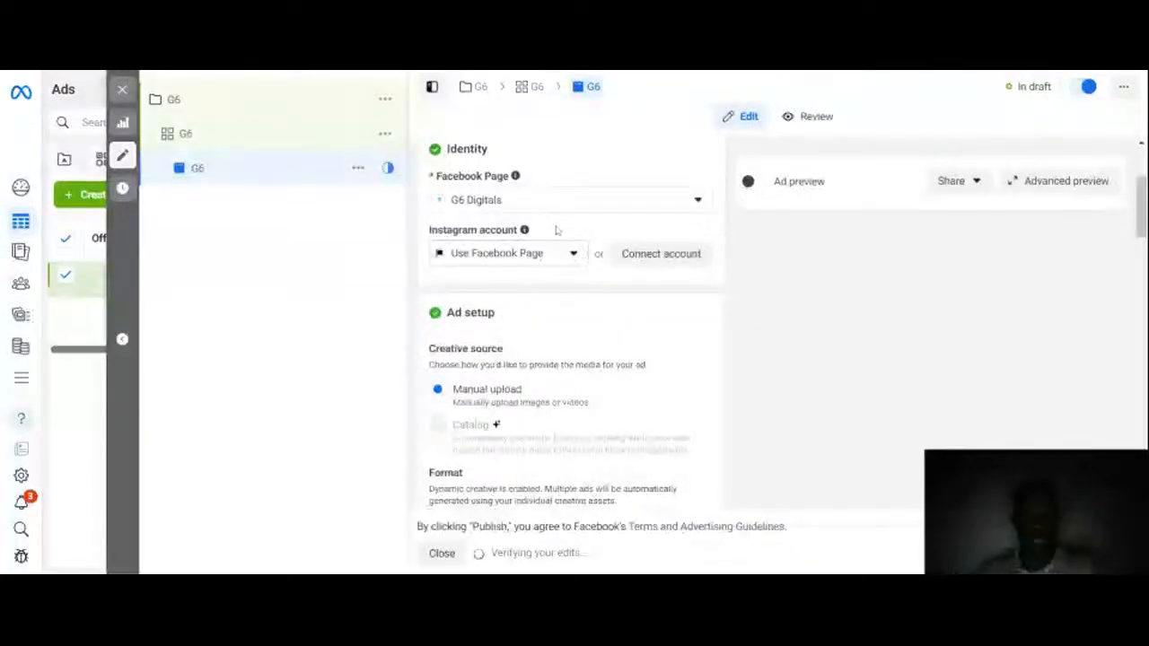
Step: Review the Instagram account choices for the ad's identity, keeping the Facebook Page option
{"action": "left_click", "coordinate": [563, 260]}
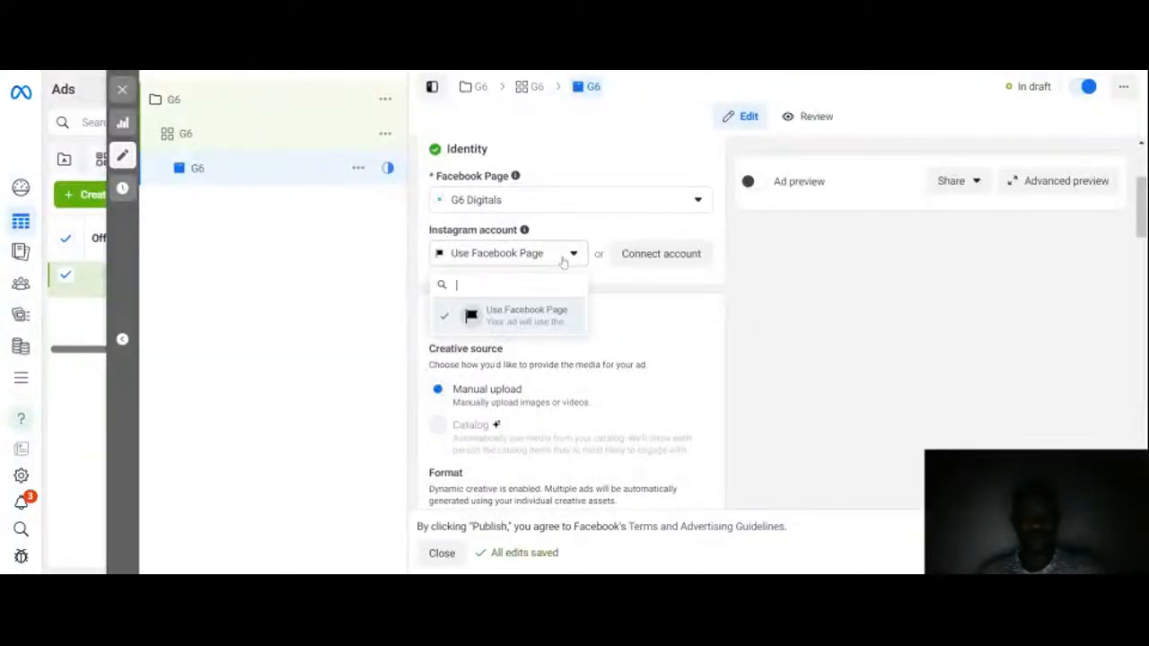
{"action": "left_click", "coordinate": [571, 255]}
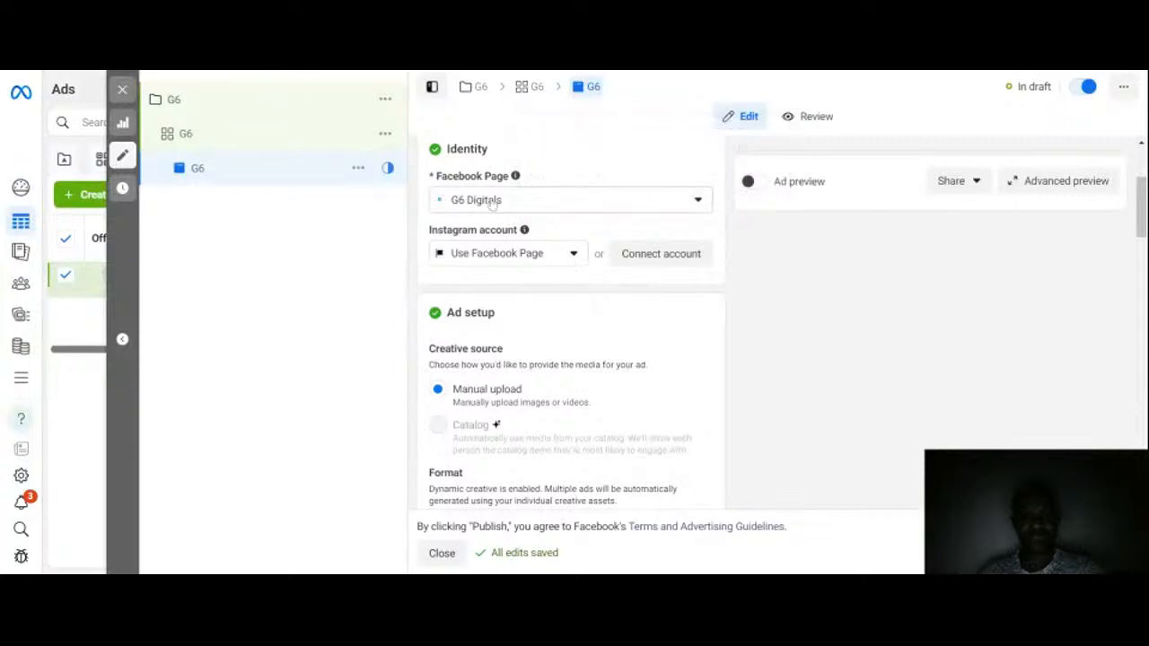
{"action": "left_click", "coordinate": [669, 262]}
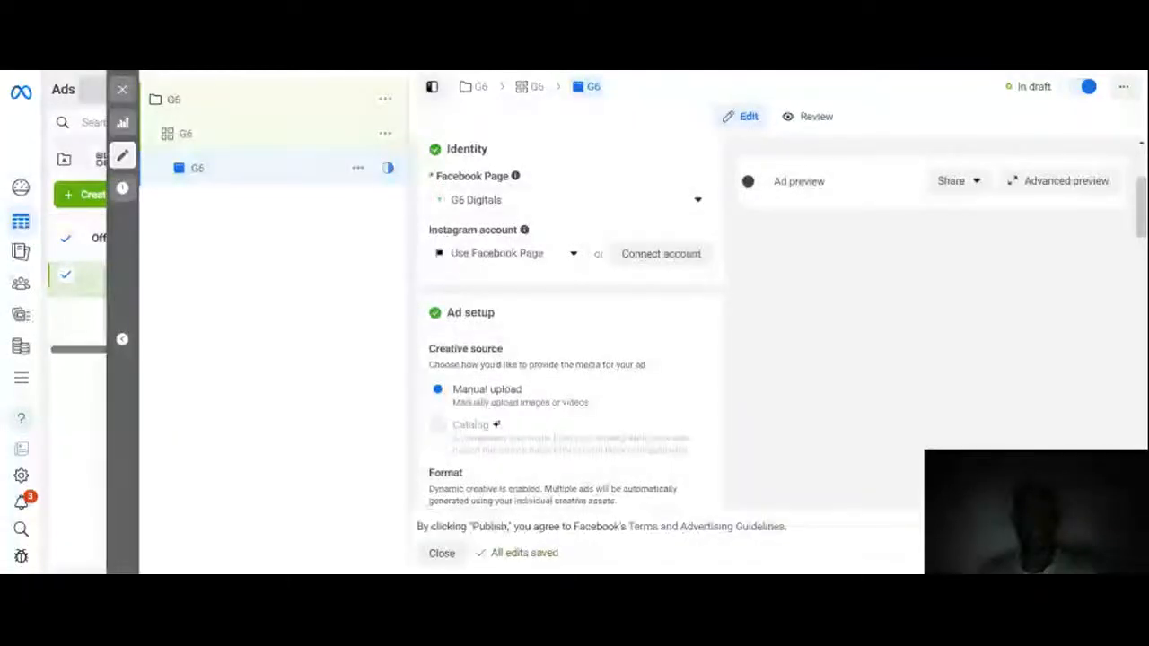
Step: Browse the available account and page images for the ad's media without selecting any
{"action": "mouse_move", "coordinate": [470, 425]}
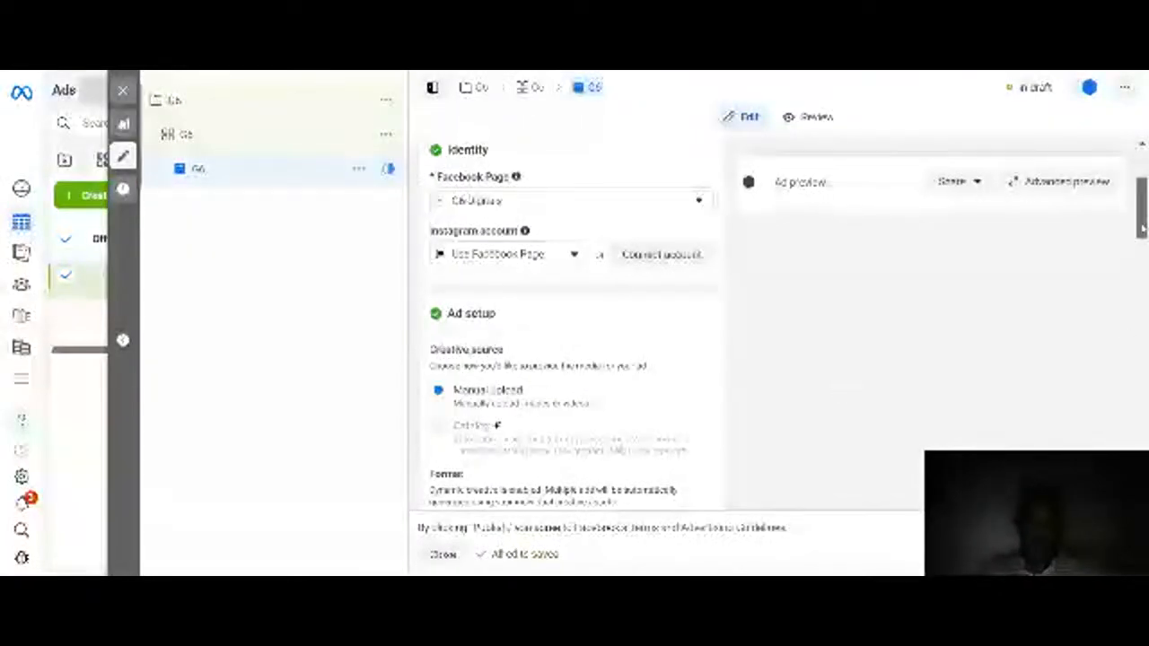
{"action": "left_click_drag", "start_coordinate": [1142, 227], "coordinate": [1143, 280]}
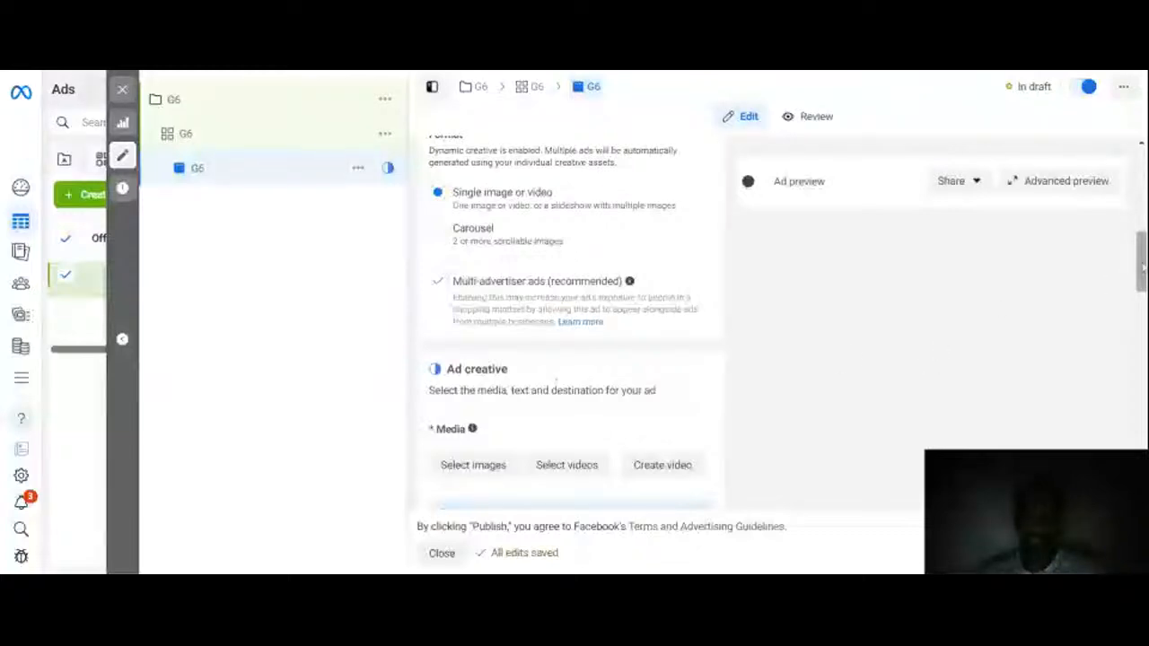
{"action": "left_click_drag", "start_coordinate": [1141, 267], "coordinate": [1142, 296]}
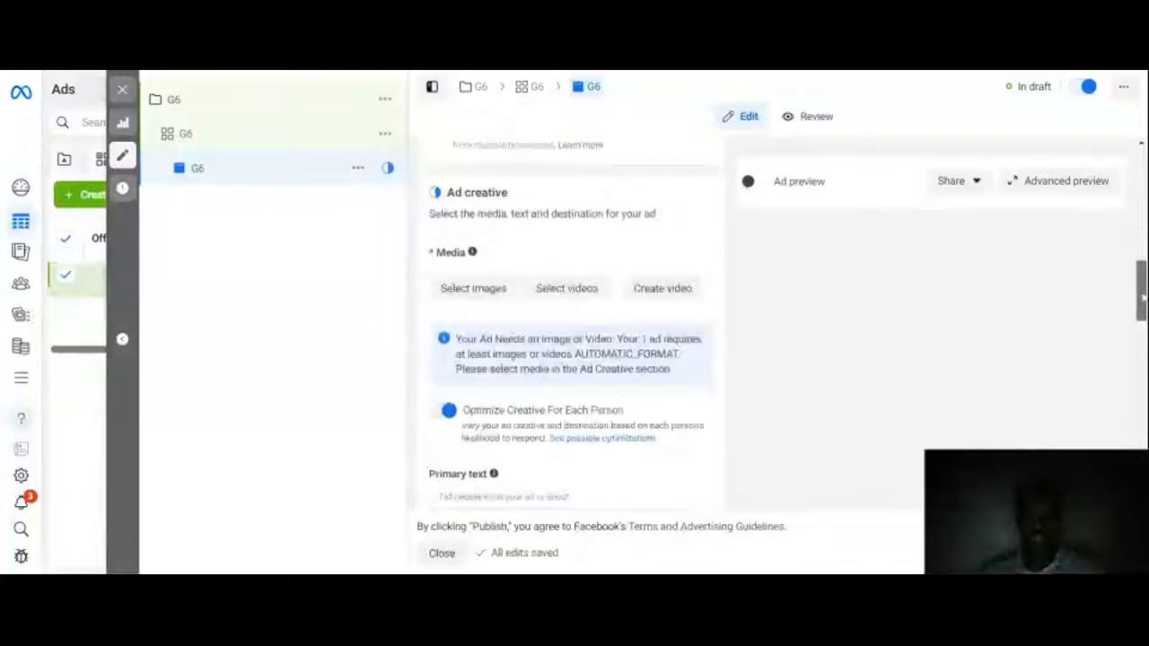
{"action": "scroll", "coordinate": [701, 265], "scroll_direction": "down", "scroll_amount": 1}
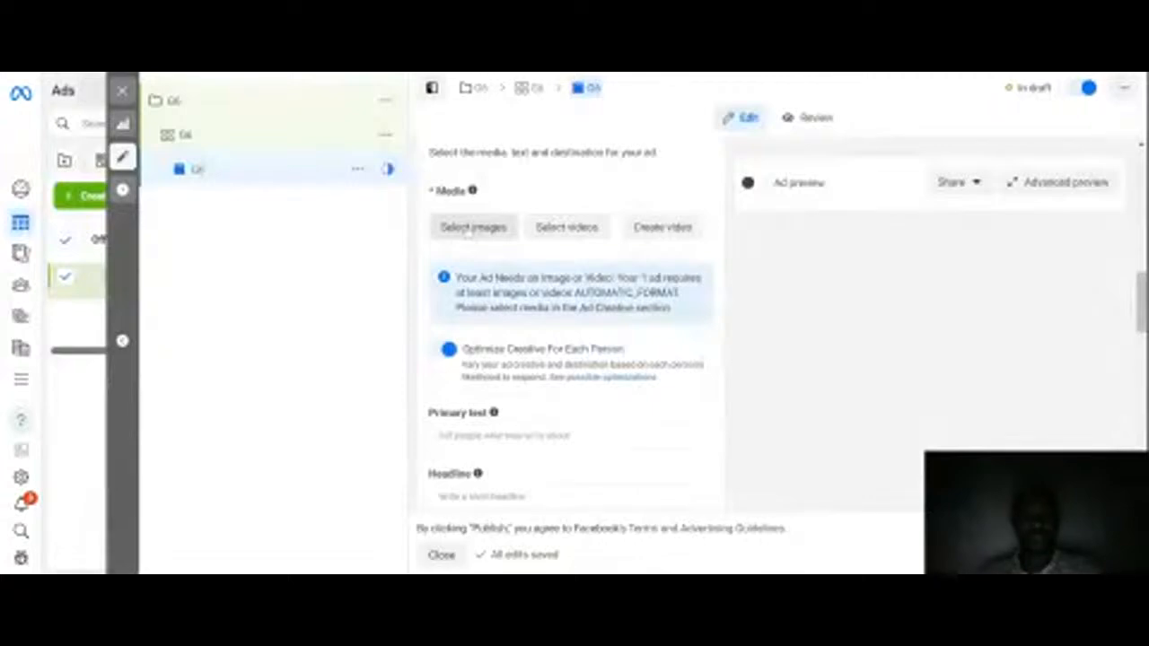
{"action": "left_click", "coordinate": [467, 229]}
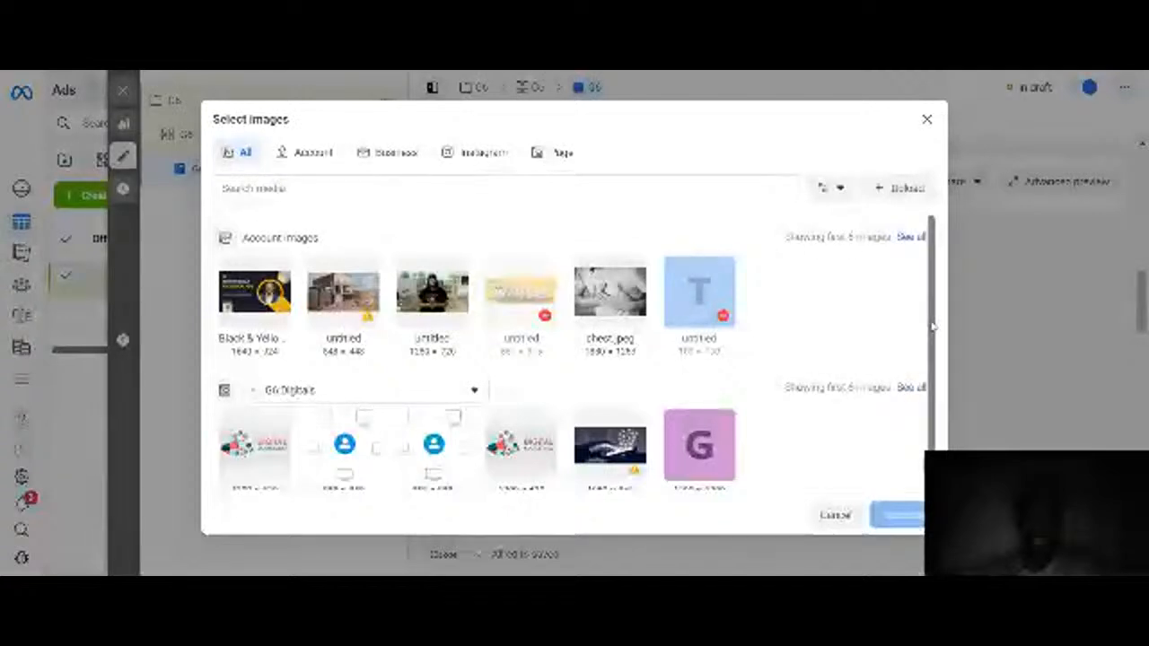
{"action": "left_click_drag", "start_coordinate": [933, 327], "coordinate": [935, 296]}
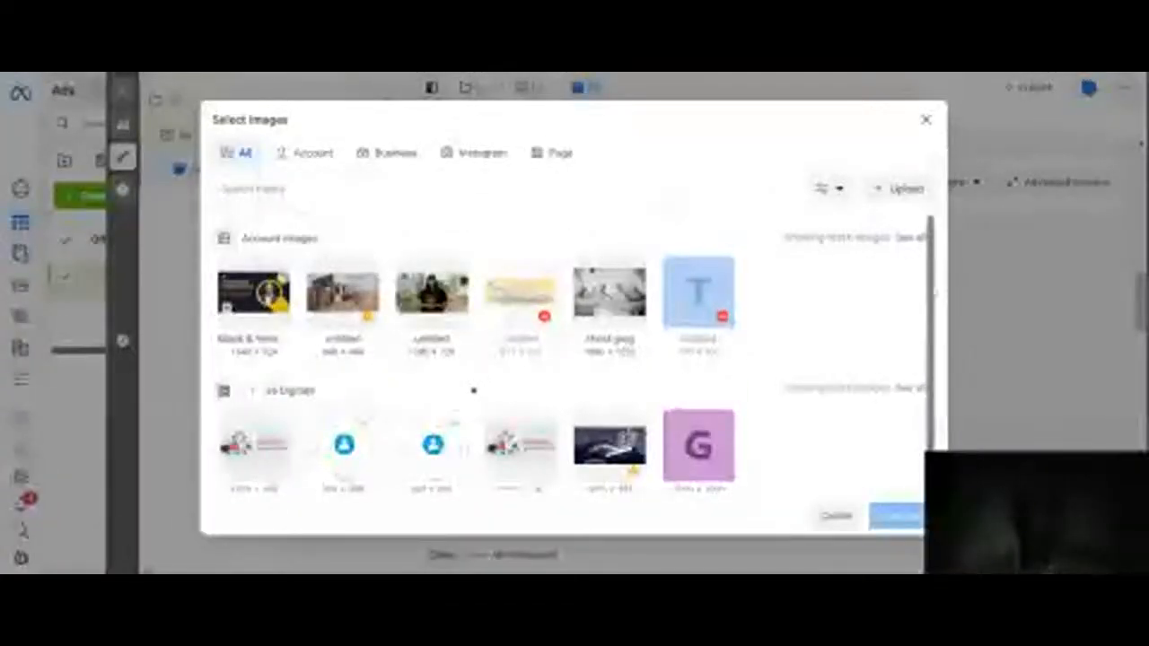
{"action": "left_click", "coordinate": [926, 119]}
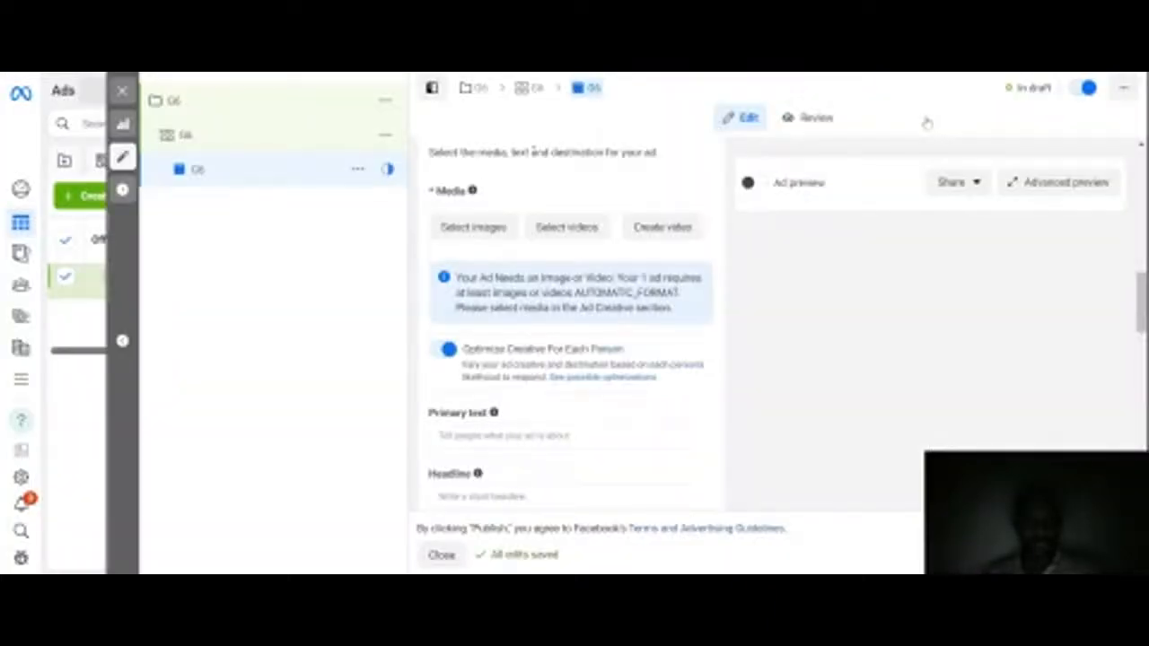
Step: Add the InShot_2024… and final_622258… account videos as the ad's media
{"action": "left_click", "coordinate": [566, 228]}
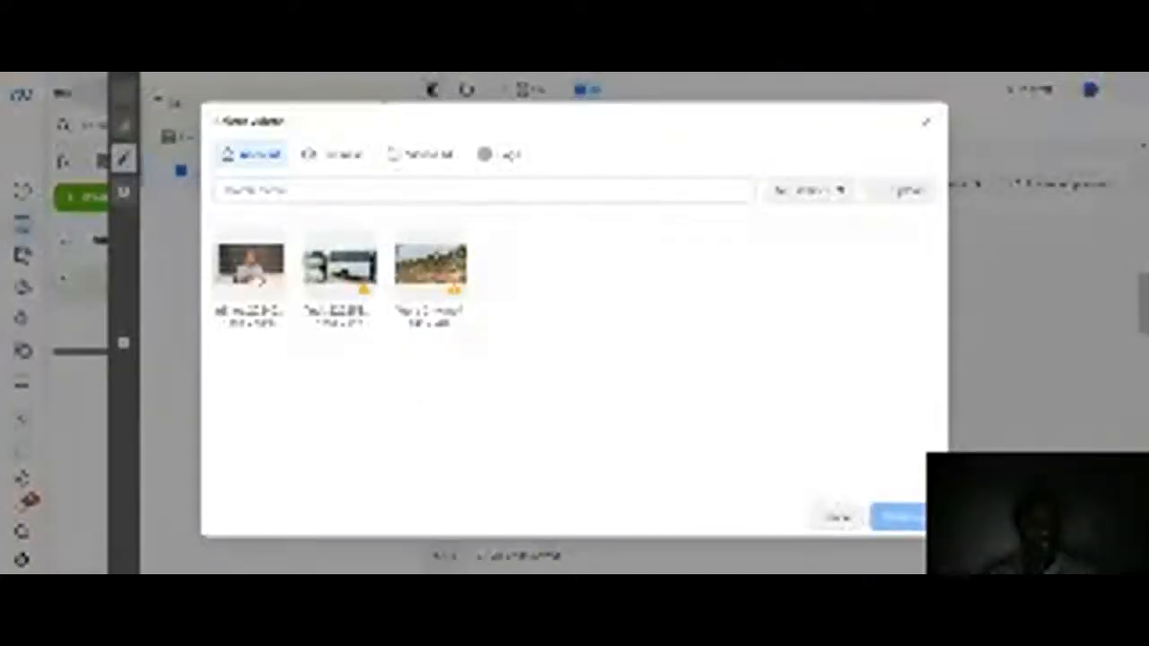
{"action": "left_click", "coordinate": [248, 262]}
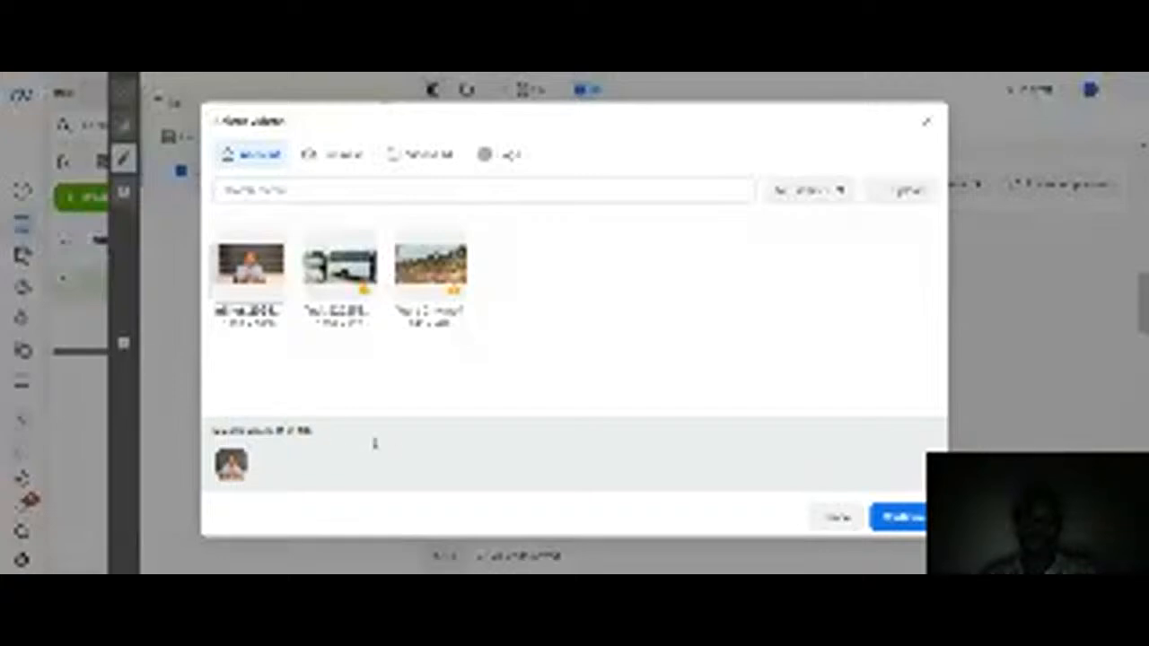
{"action": "left_click", "coordinate": [344, 273]}
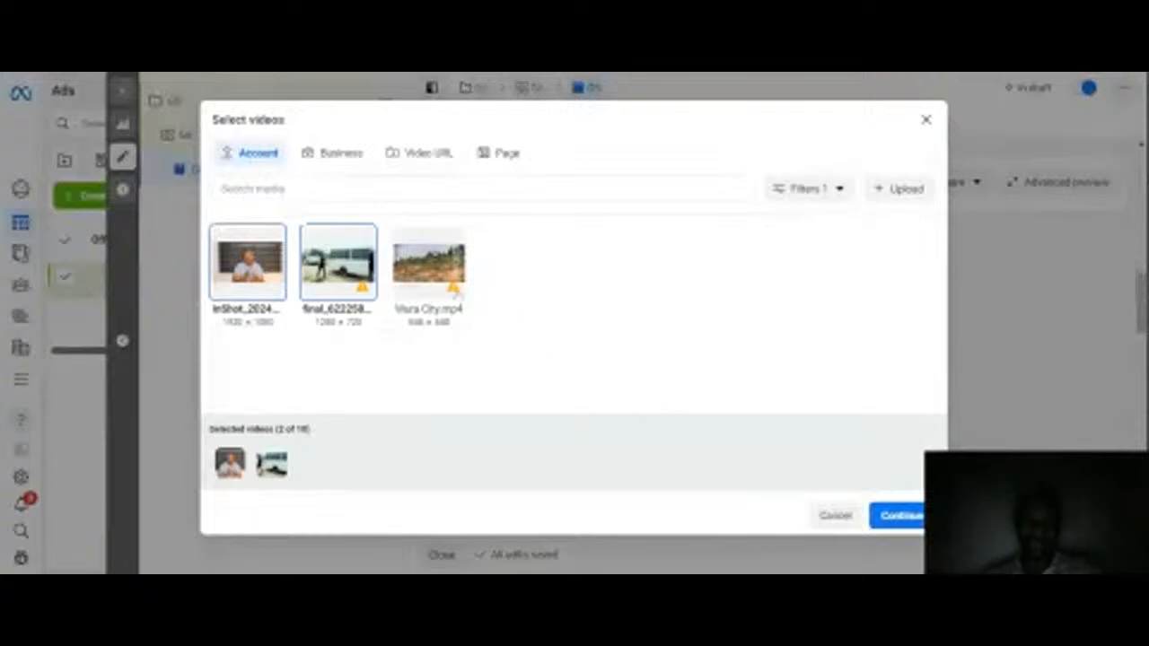
{"action": "left_click", "coordinate": [440, 282]}
{"action": "left_click", "coordinate": [440, 282]}
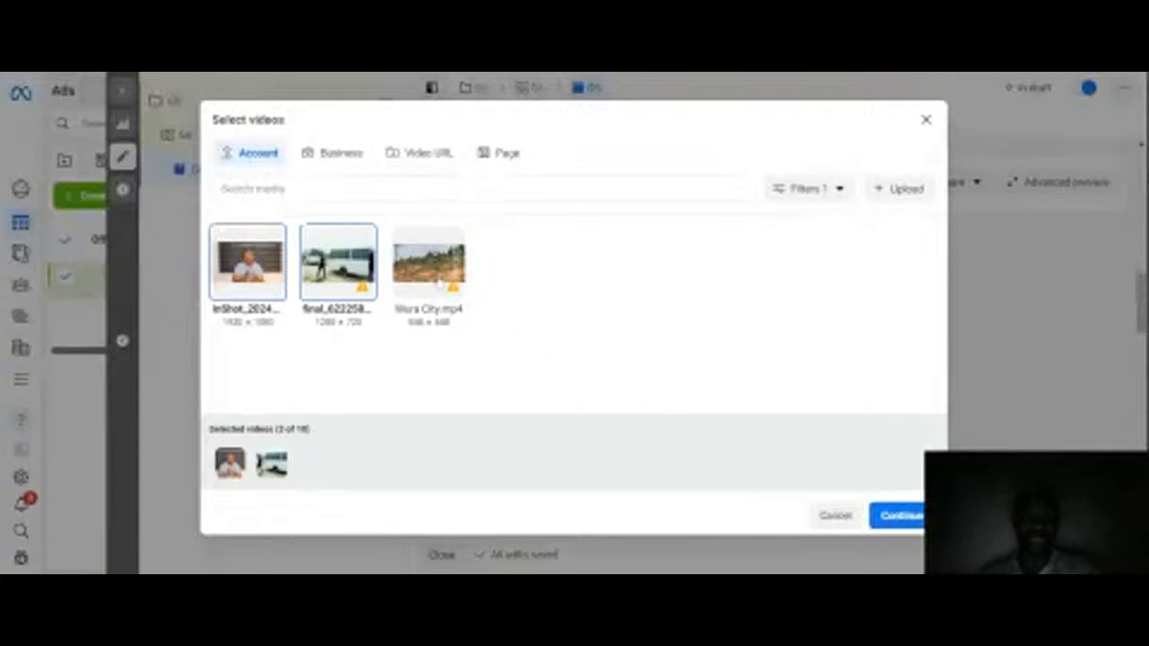
{"action": "left_click", "coordinate": [894, 517]}
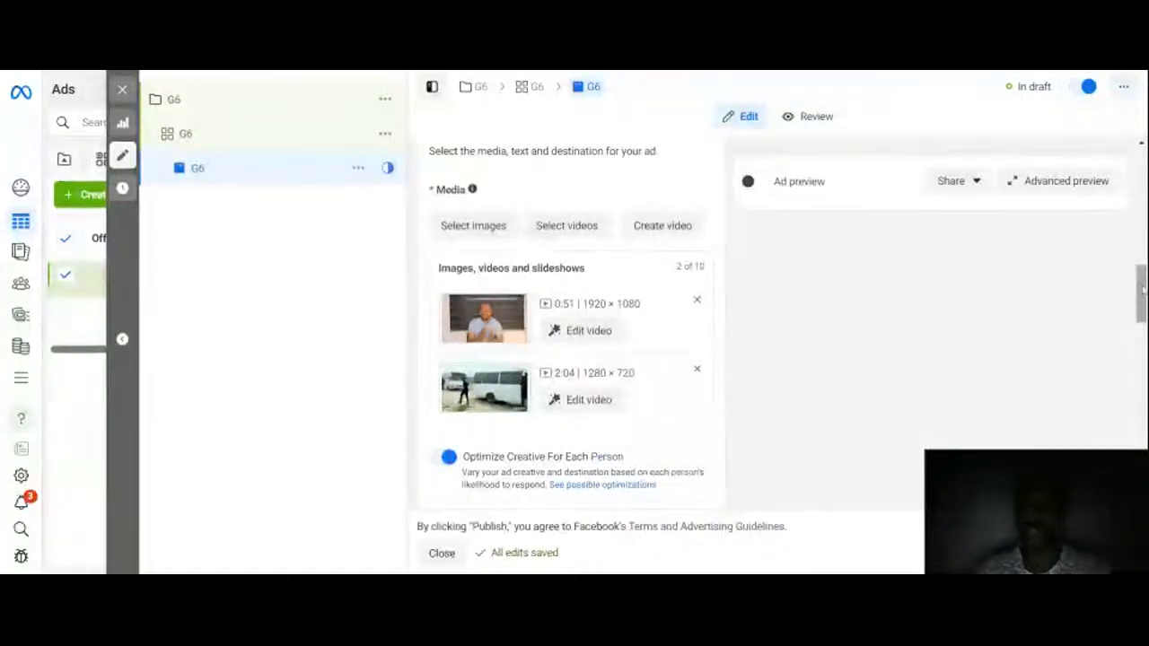
Step: Try to add the suggested 'If you have been struggling with Facebook Ads' text as the primary text
{"action": "left_click_drag", "start_coordinate": [1141, 287], "coordinate": [1142, 350]}
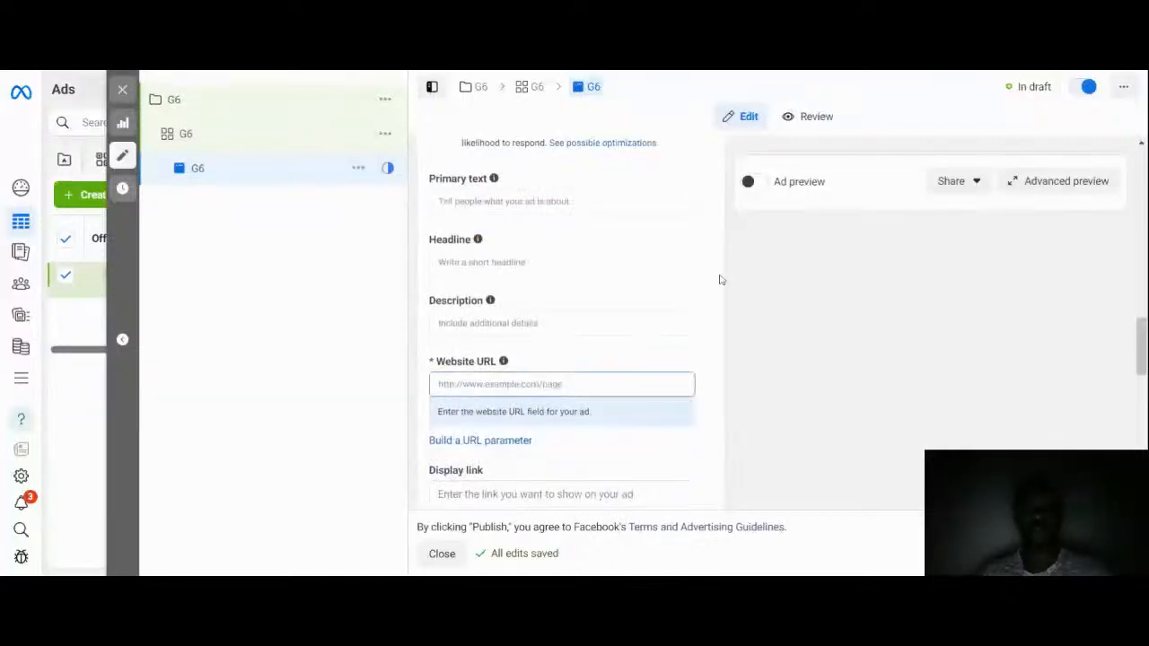
{"action": "left_click", "coordinate": [512, 213]}
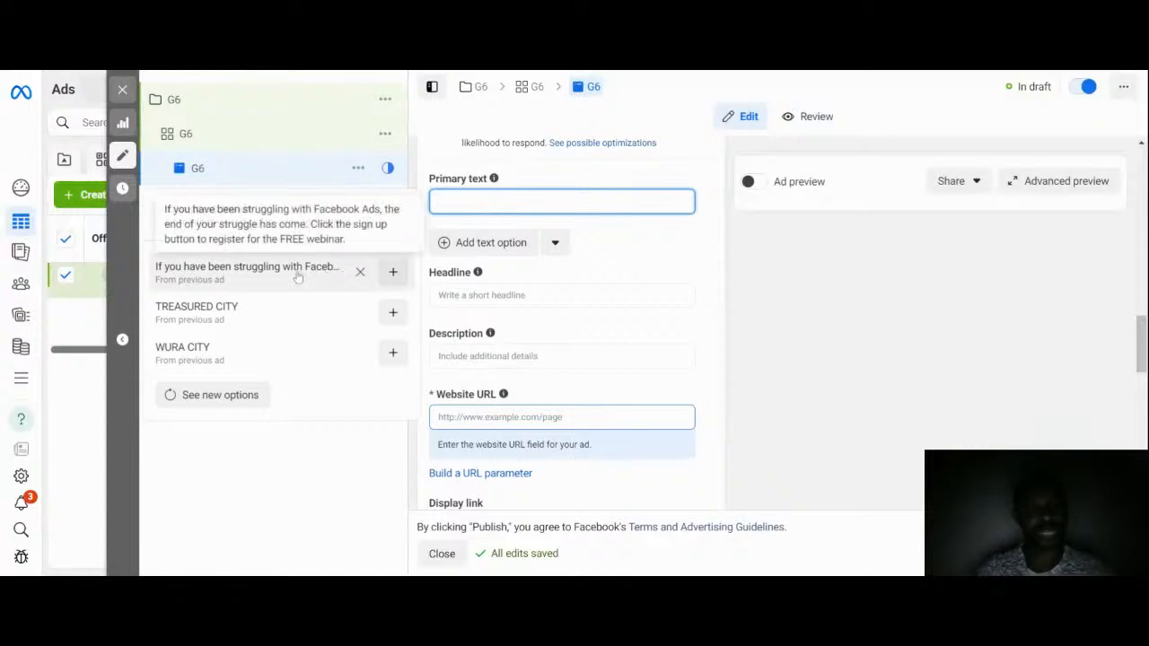
{"action": "left_click", "coordinate": [398, 221]}
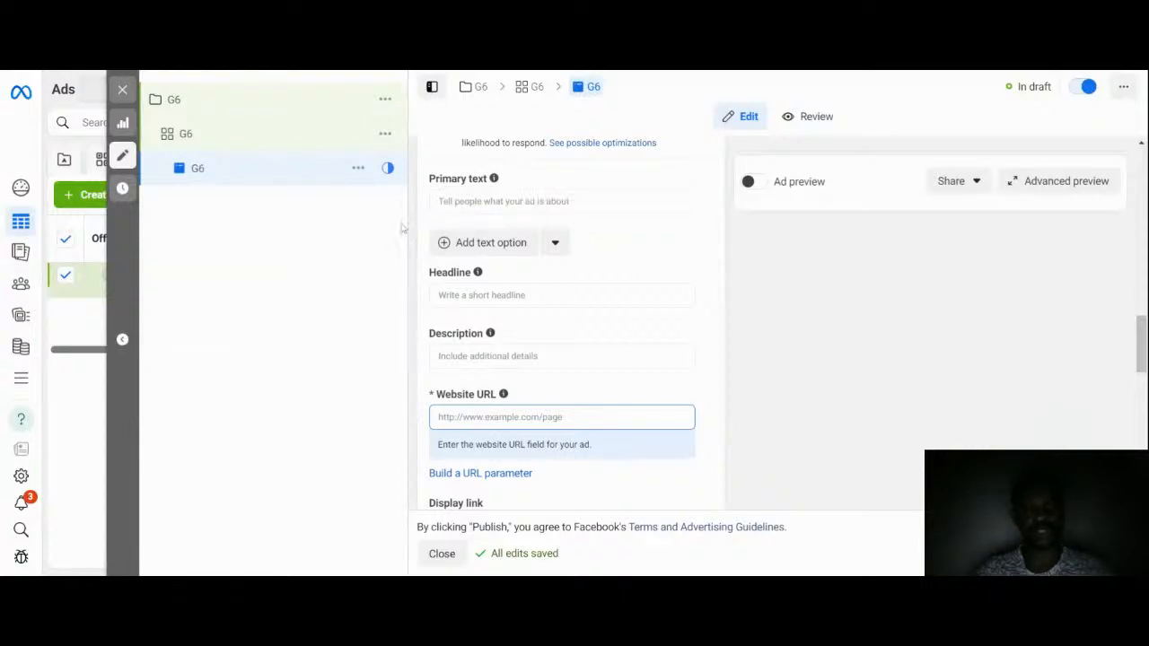
{"action": "left_click", "coordinate": [514, 201]}
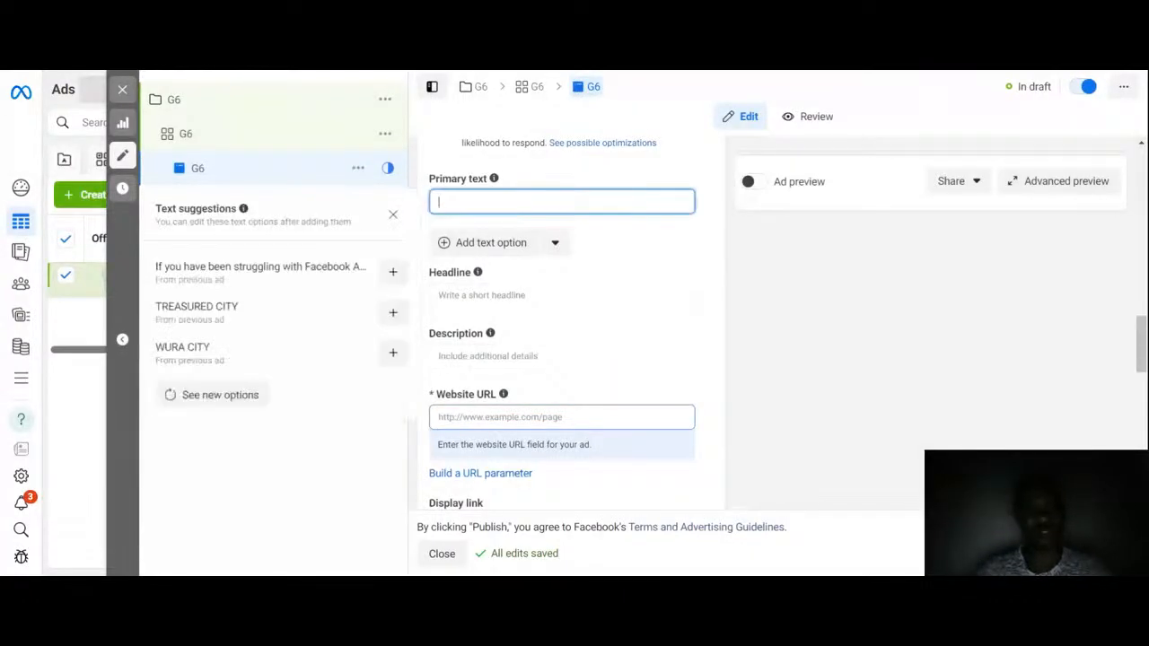
{"action": "left_click", "coordinate": [393, 279]}
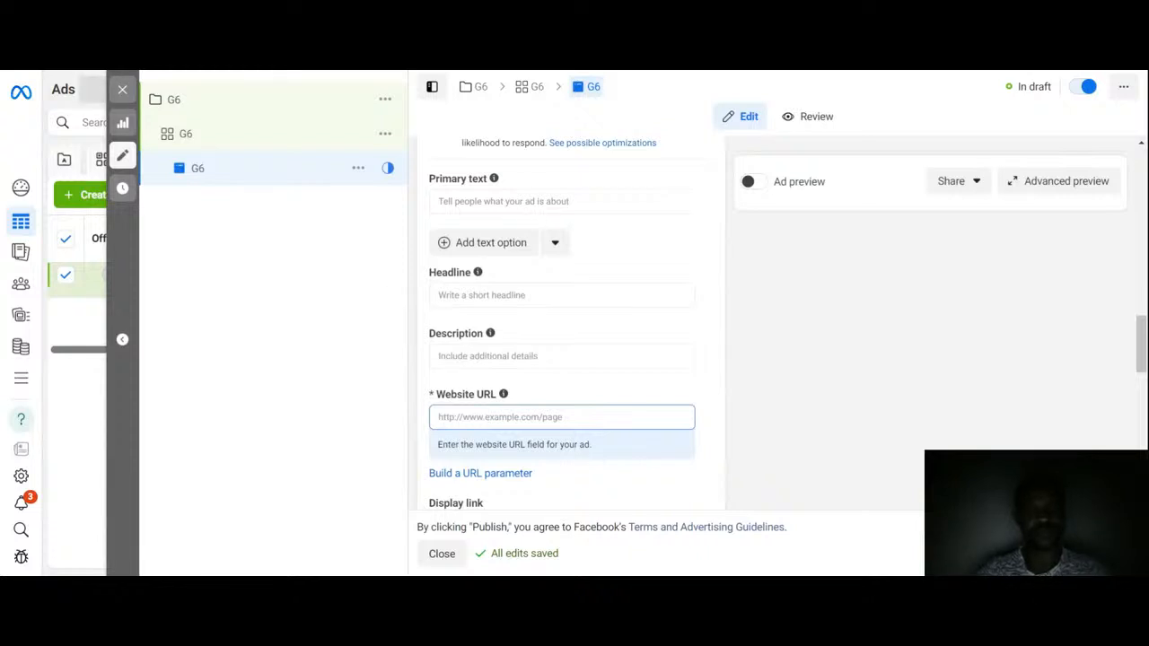
{"action": "left_click", "coordinate": [520, 202]}
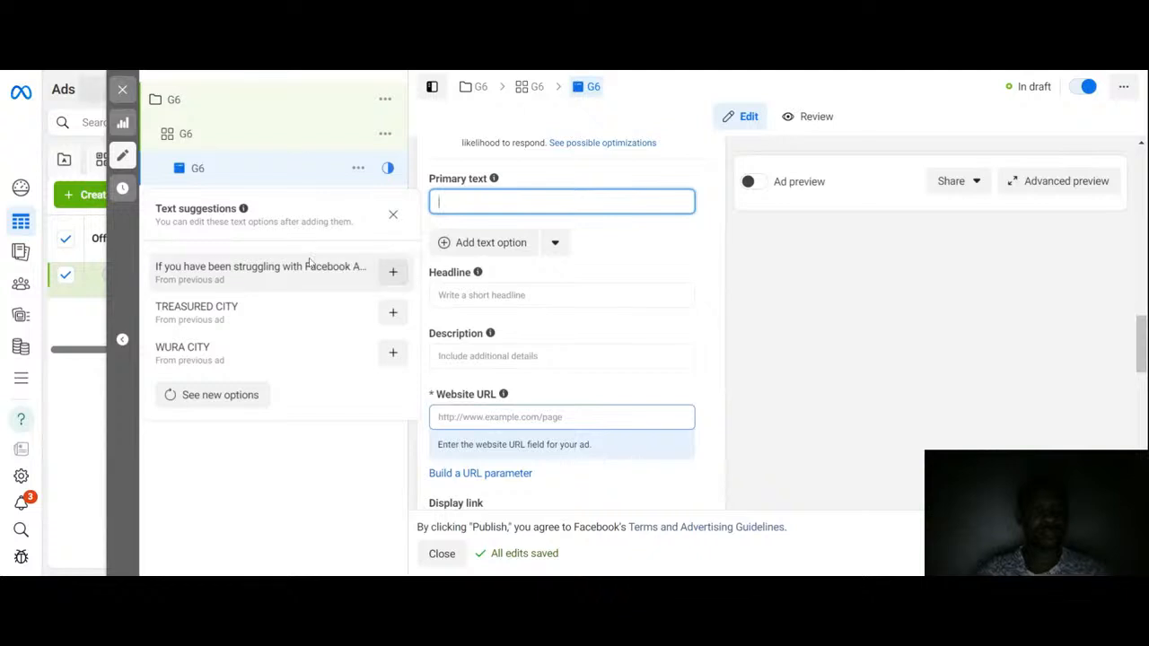
{"action": "left_click", "coordinate": [394, 273]}
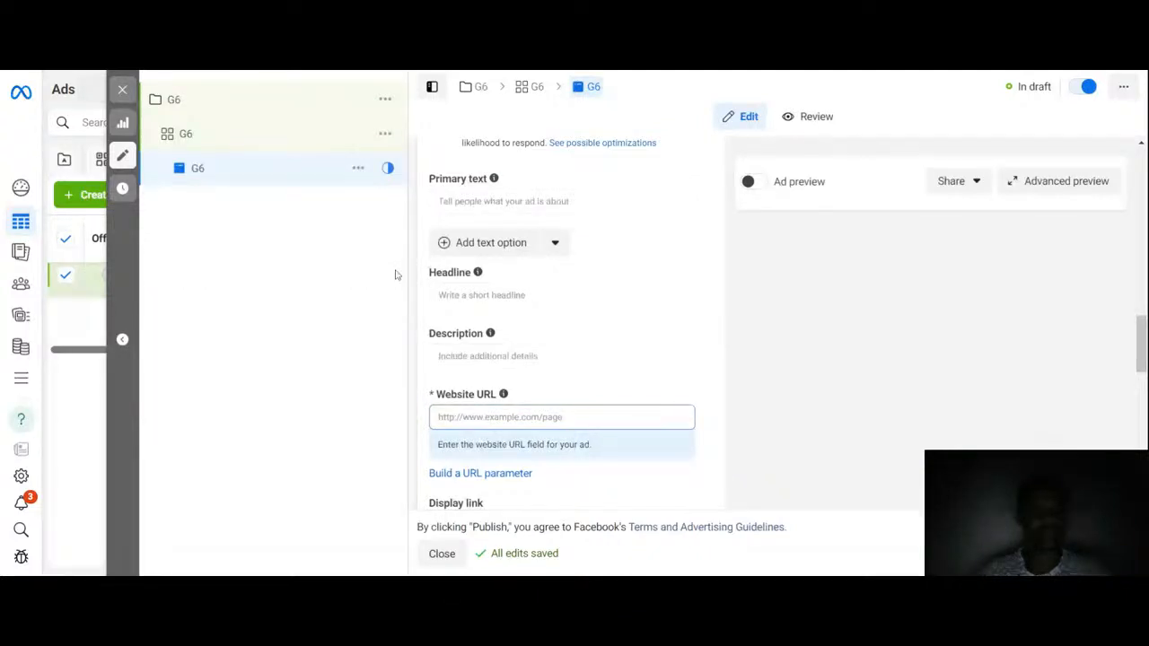
{"action": "left_click", "coordinate": [521, 202]}
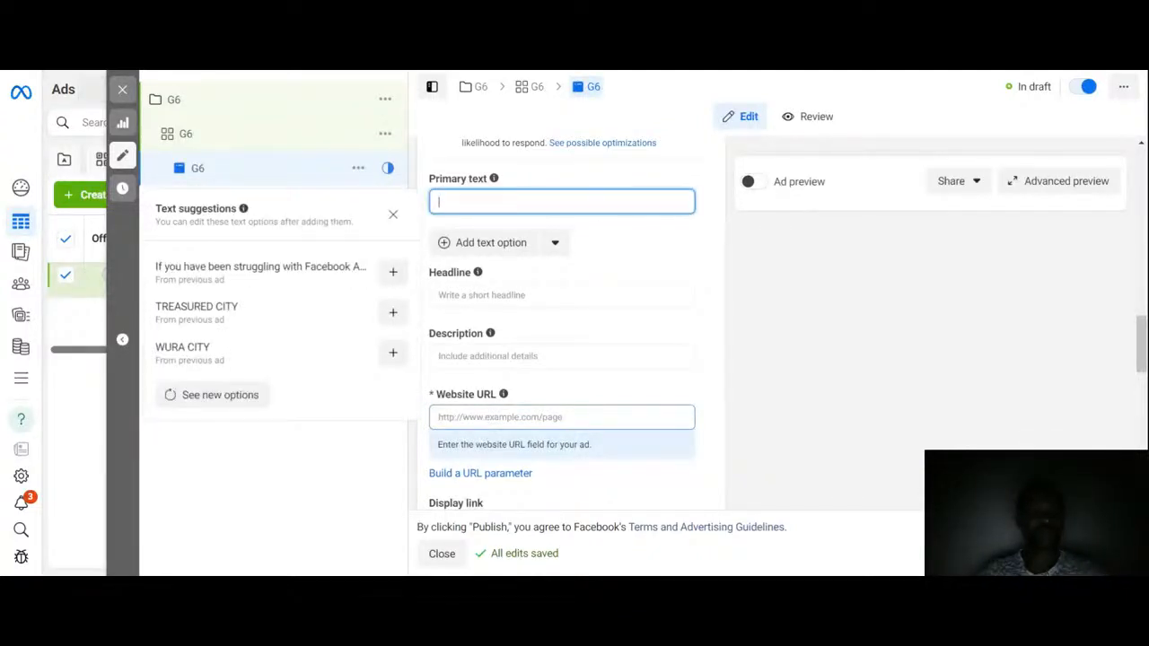
{"action": "left_click", "coordinate": [490, 242]}
{"action": "left_click", "coordinate": [521, 202]}
{"action": "left_click", "coordinate": [238, 272]}
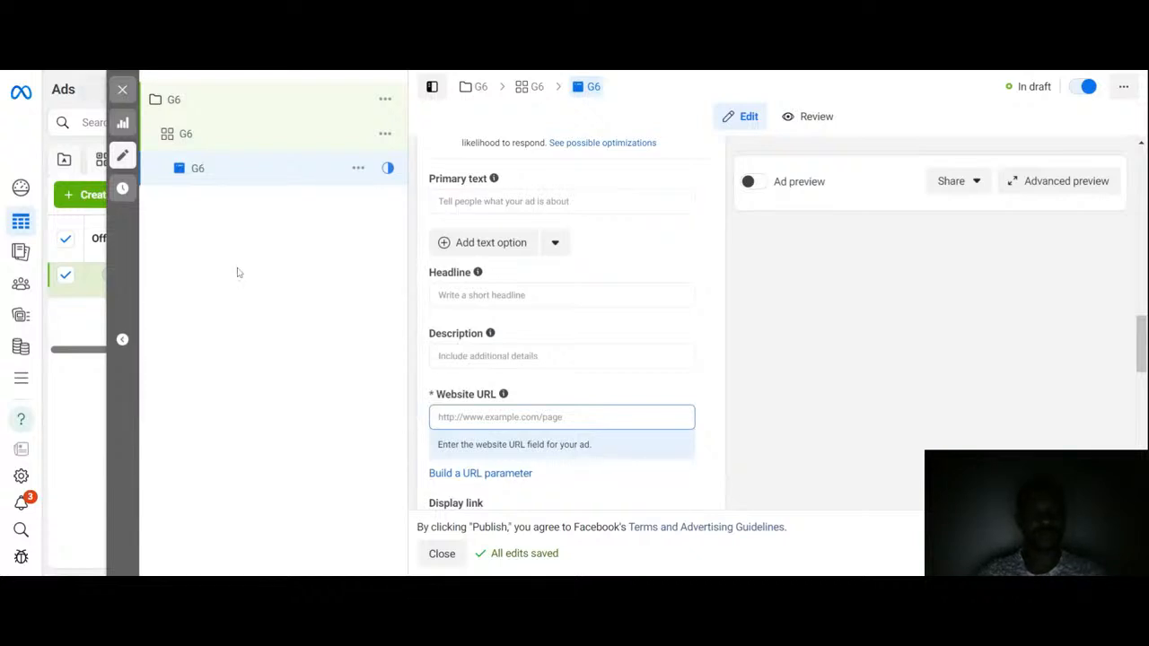
Step: Enter 'Click here to sign up now' as the ad's primary text
{"action": "left_click", "coordinate": [504, 201]}
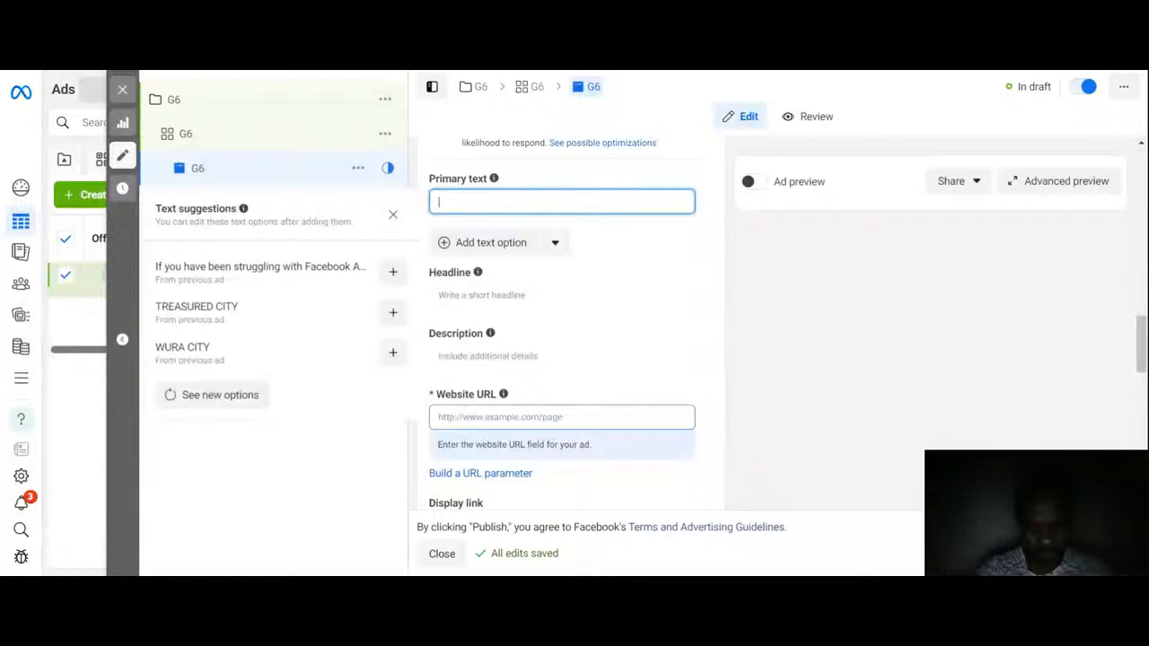
{"action": "type", "text": "Click "}
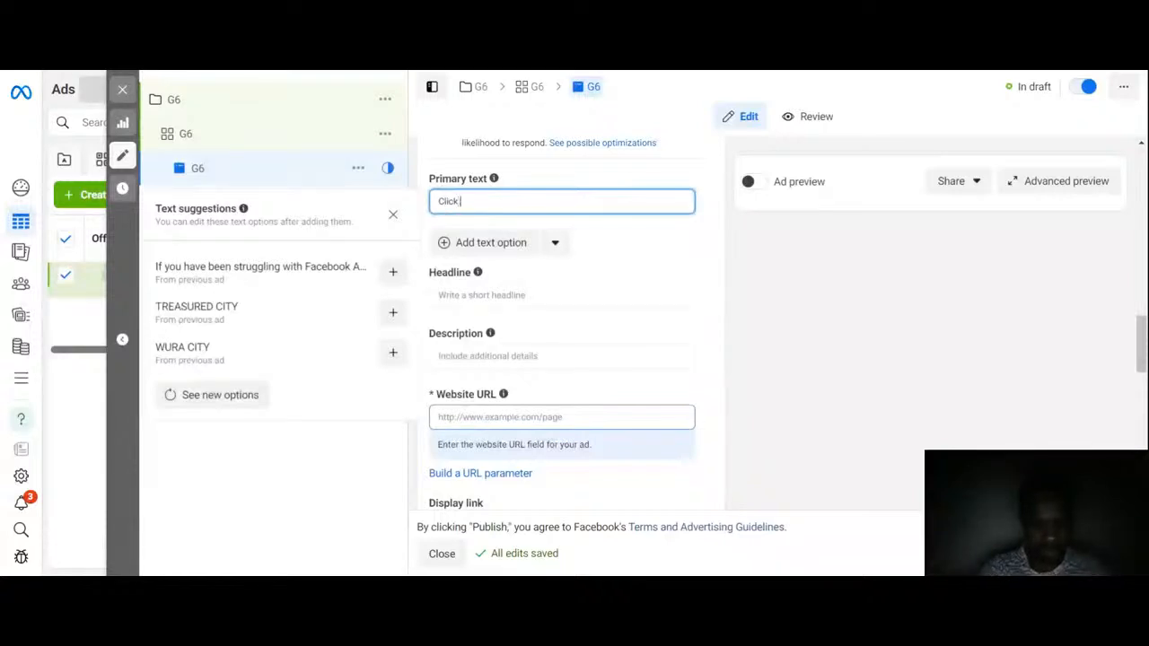
{"action": "type", "text": "here to"}
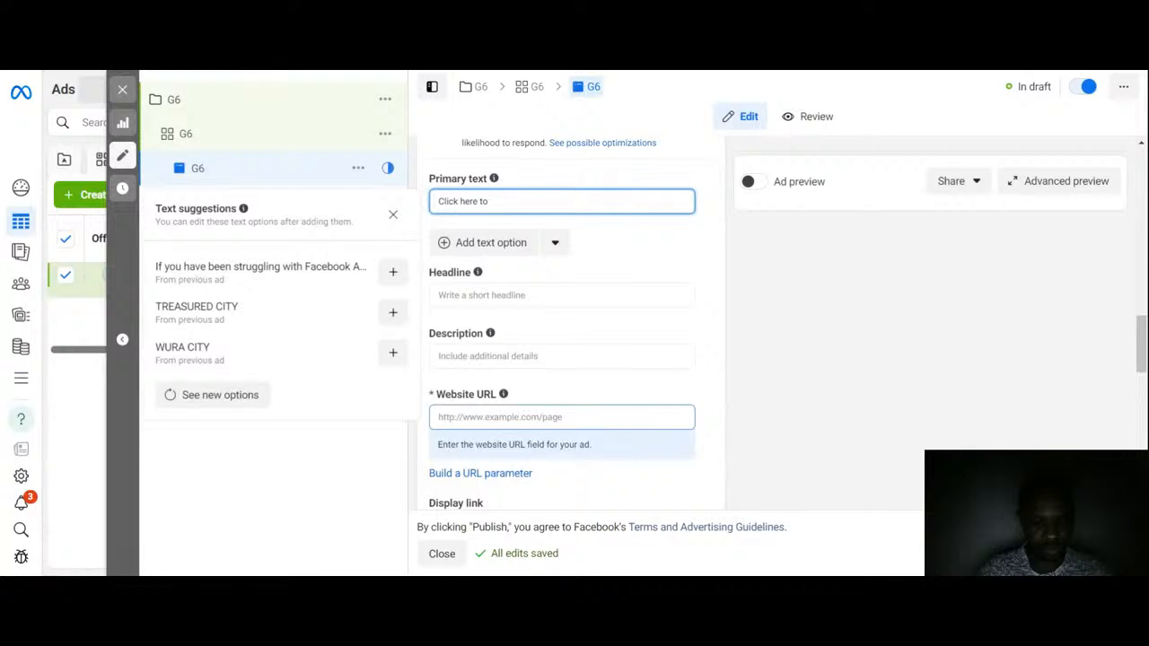
{"action": "type", "text": "sign up"}
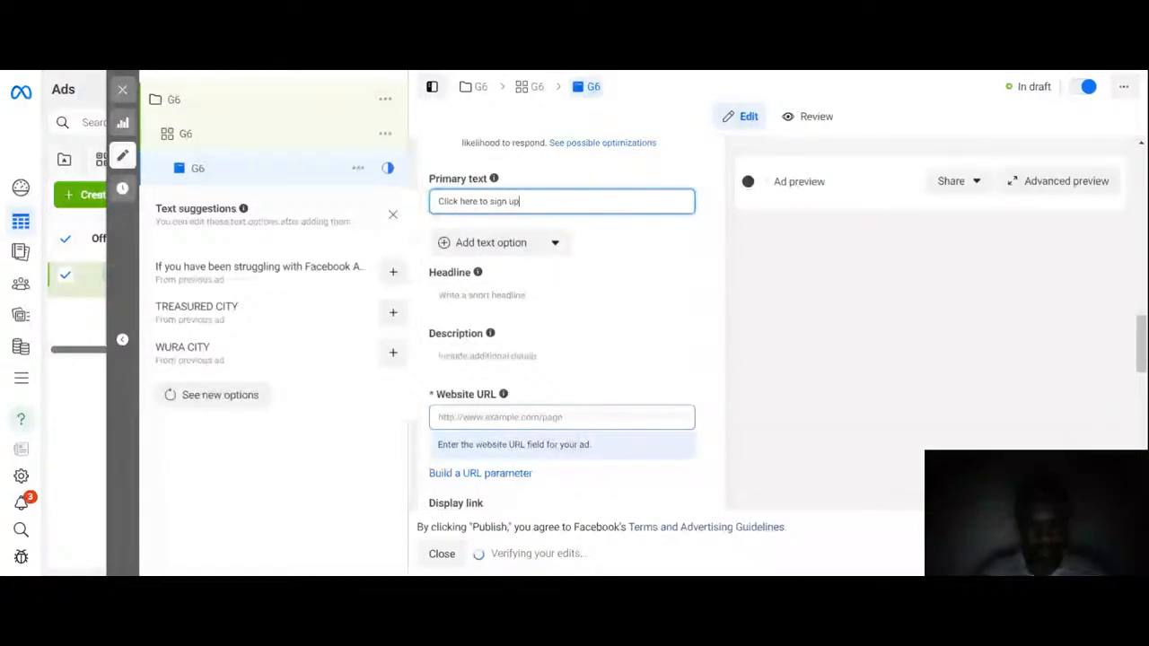
{"action": "type", "text": " m"}
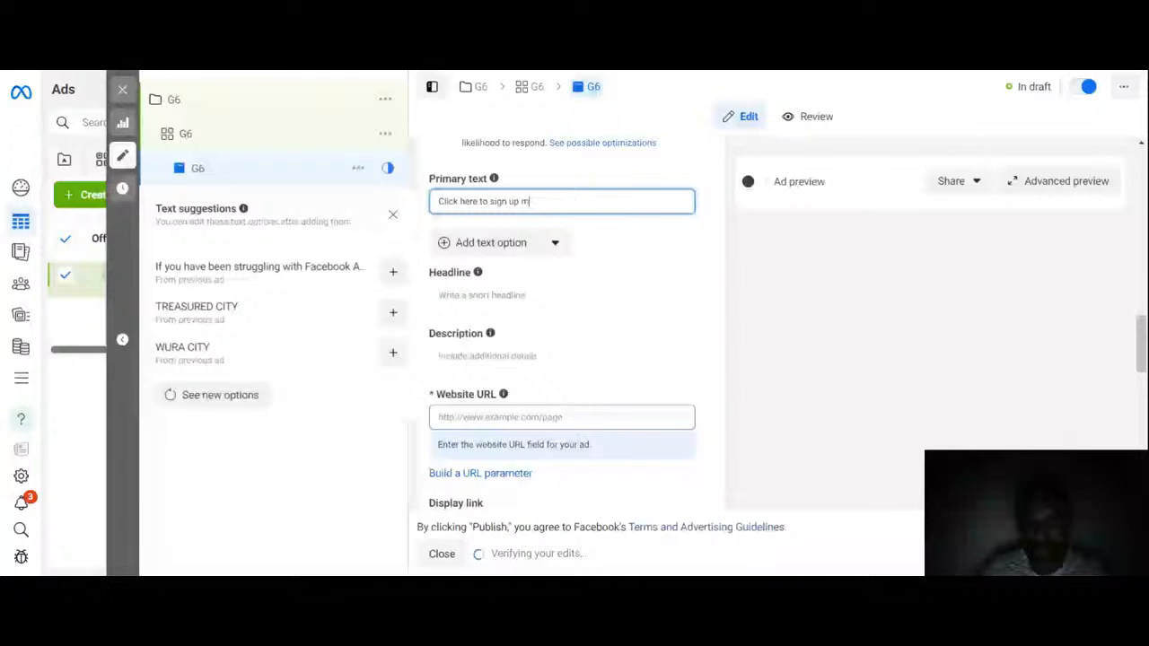
{"action": "type", "text": "ow"}
{"action": "key", "text": "BackSpace"}
{"action": "key", "text": "BackSpace"}
{"action": "key", "text": "BackSpace"}
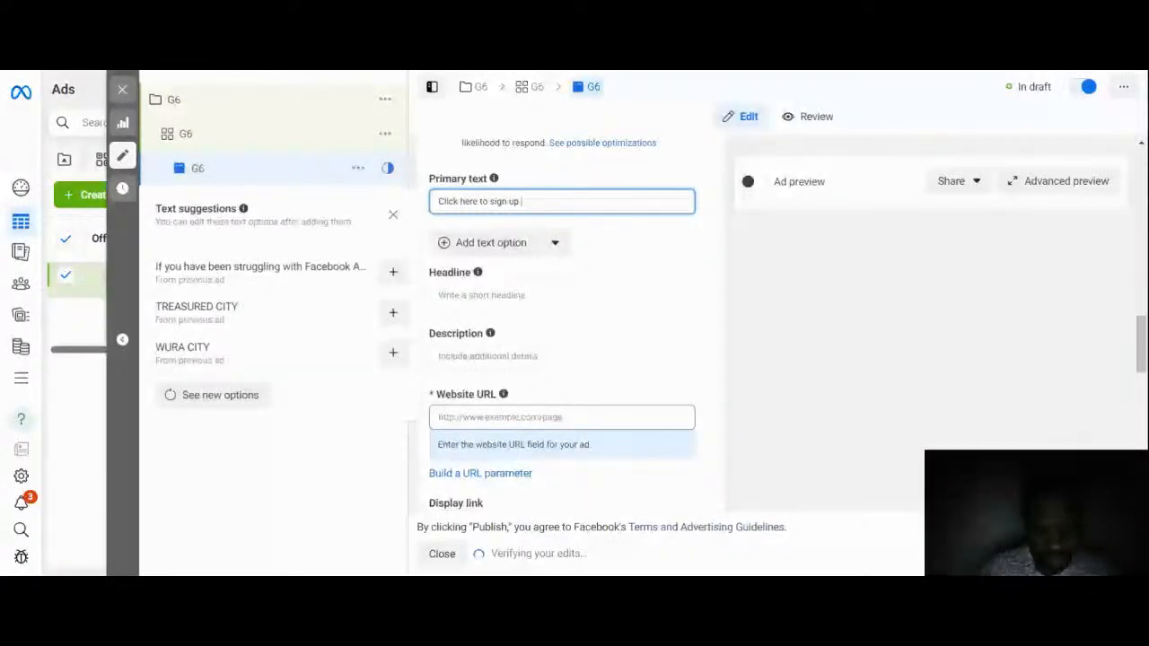
{"action": "type", "text": "now"}
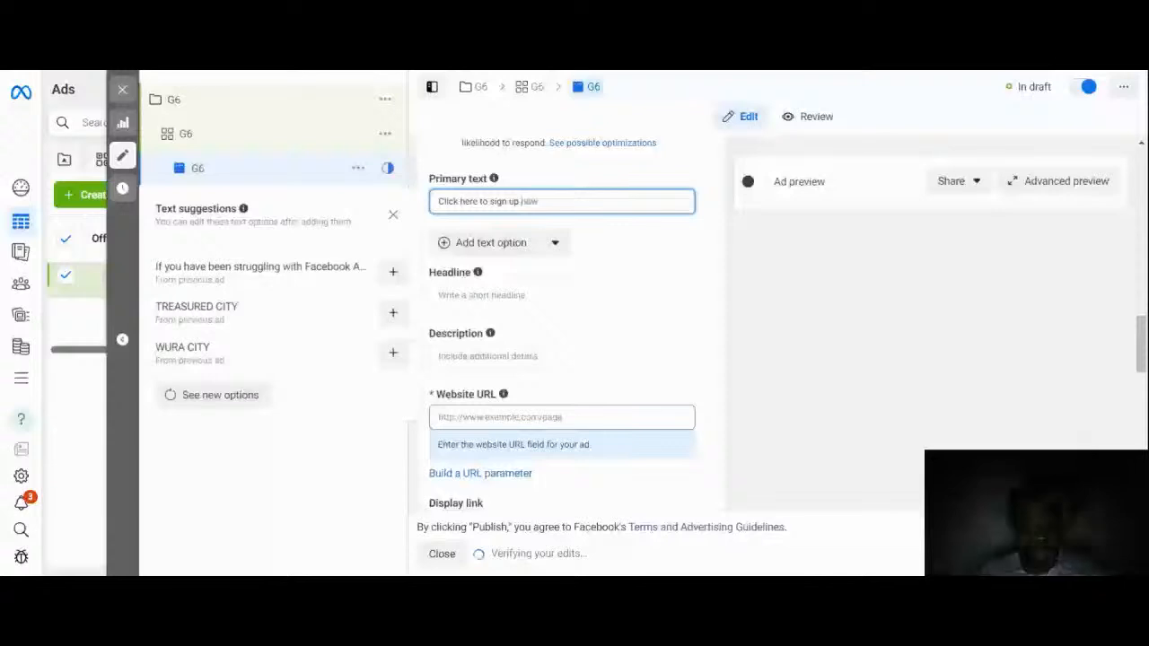
{"action": "left_click", "coordinate": [634, 236]}
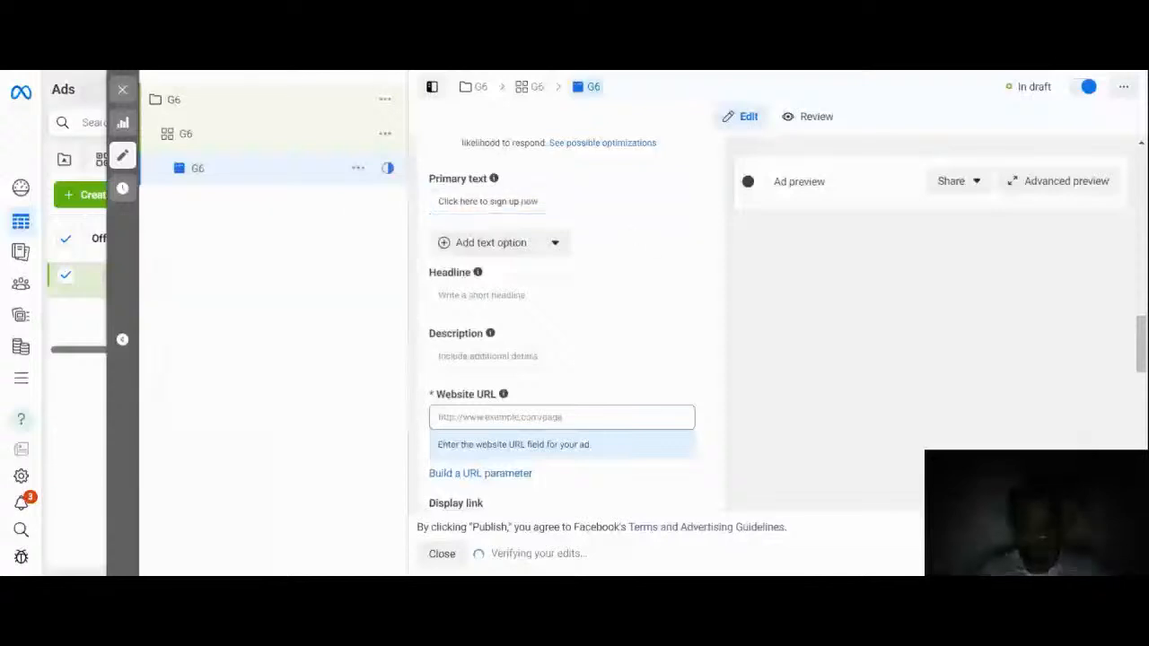
Step: Extend the primary text to read 'If you are struggling with your facebook Click here to sign up now for our free webinar'
{"action": "left_click", "coordinate": [439, 201]}
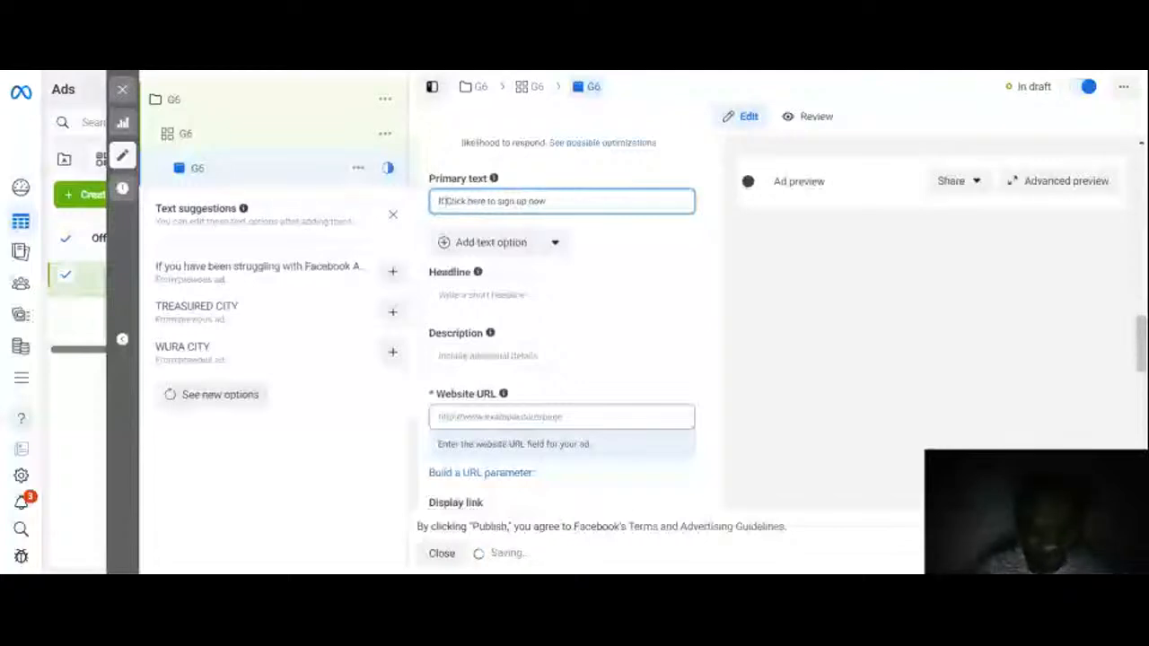
{"action": "type", "text": "If yo"}
{"action": "type", "text": "u are strug"}
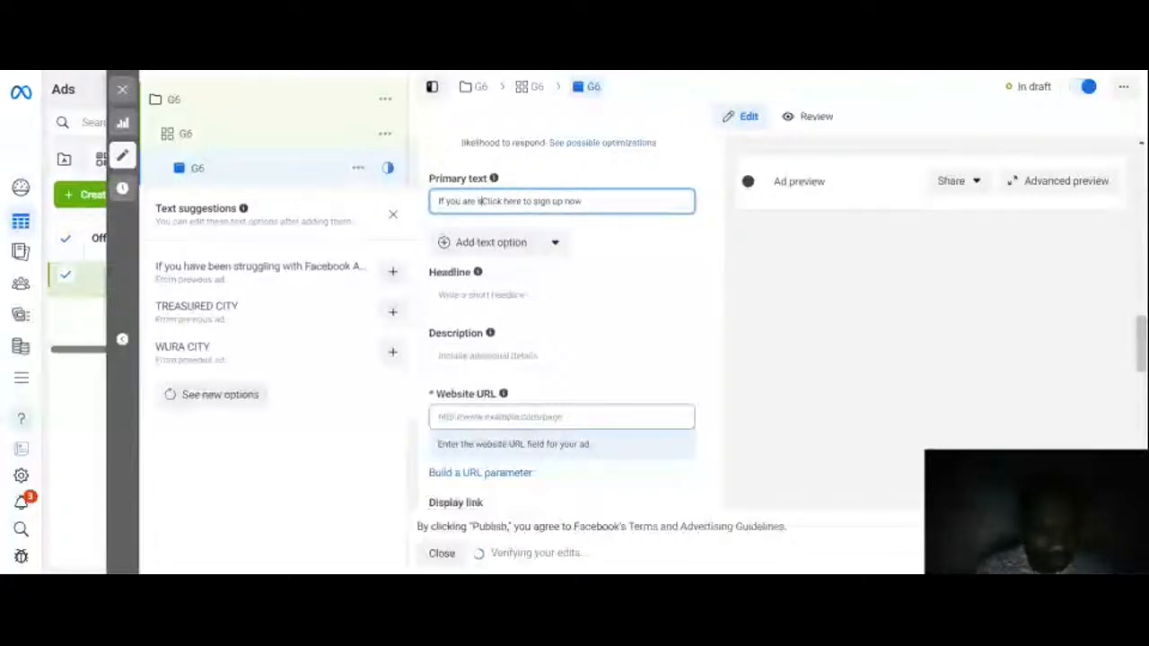
{"action": "type", "text": "gli"}
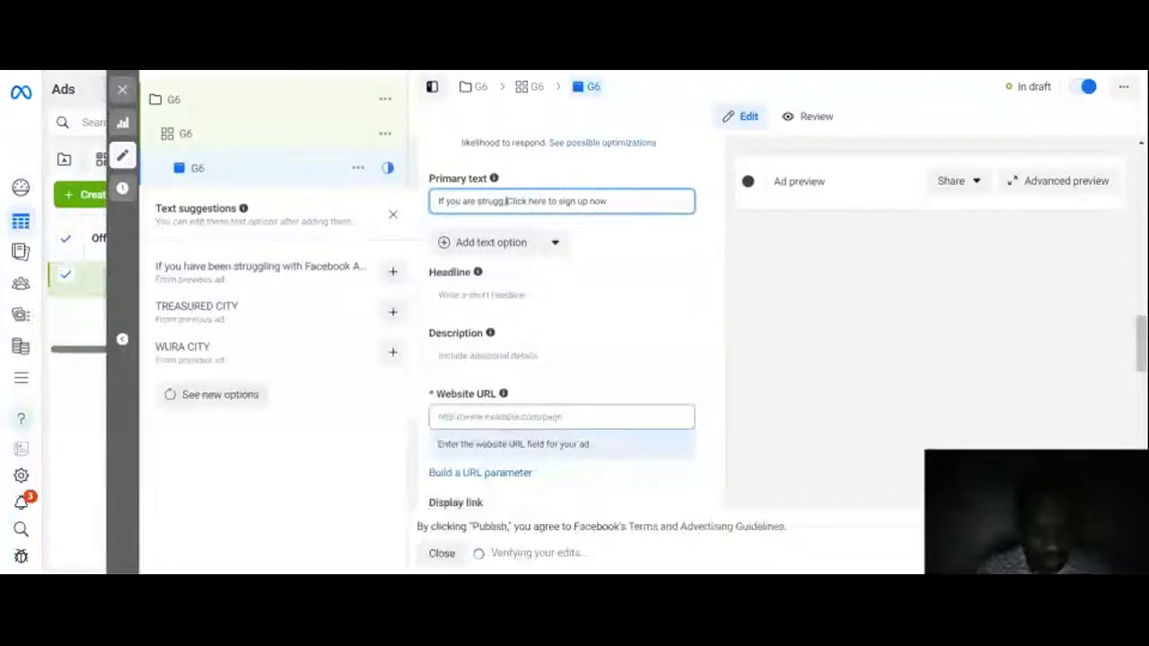
{"action": "type", "text": "ng "}
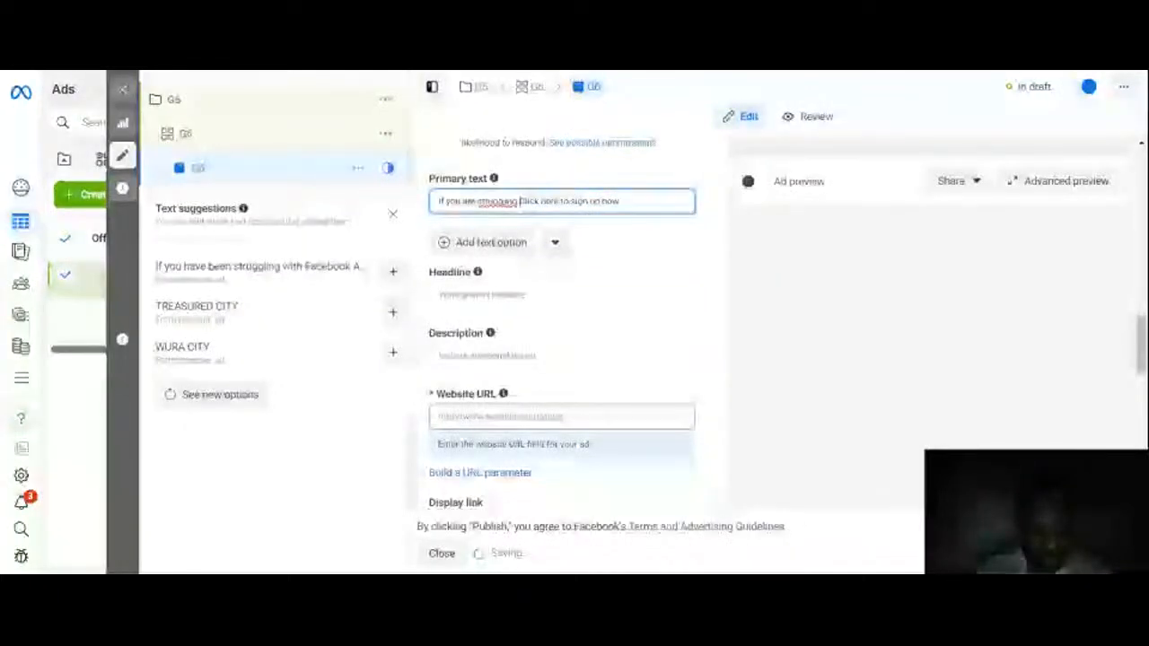
{"action": "type", "text": "with your "}
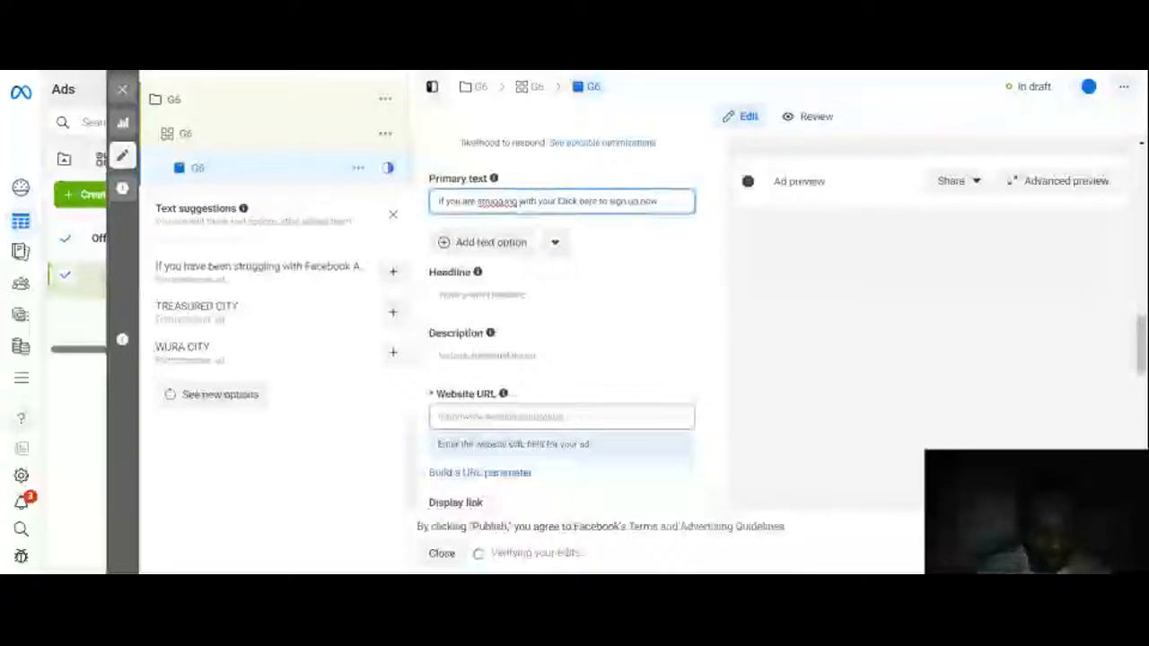
{"action": "type", "text": "facebook"}
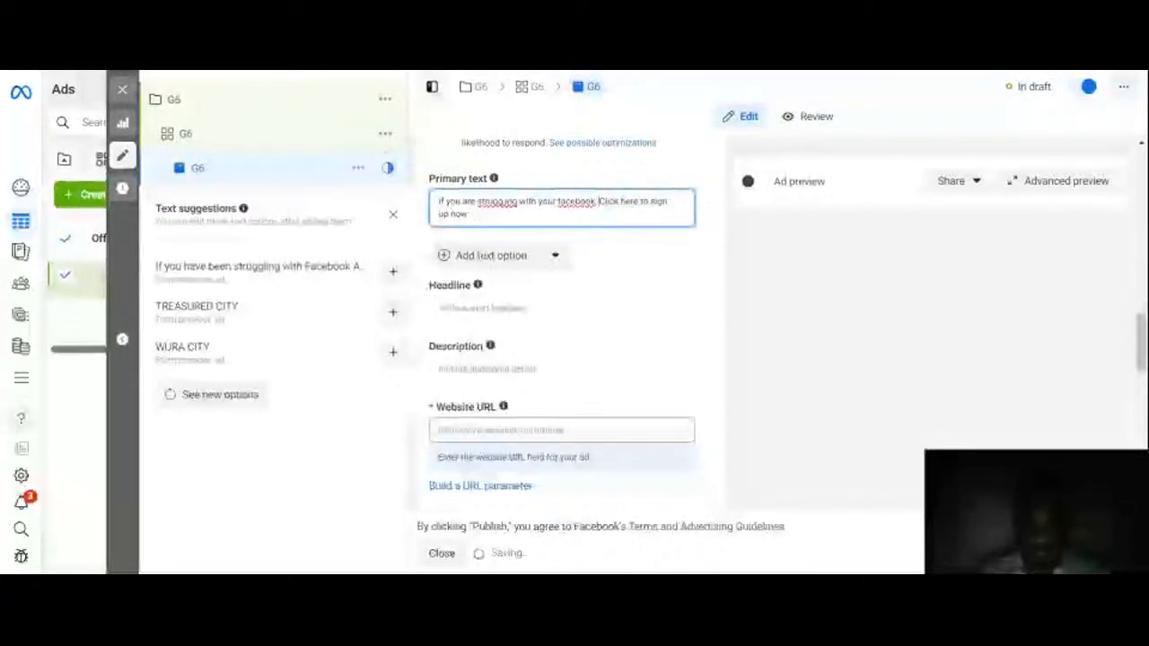
{"action": "left_click", "coordinate": [468, 214]}
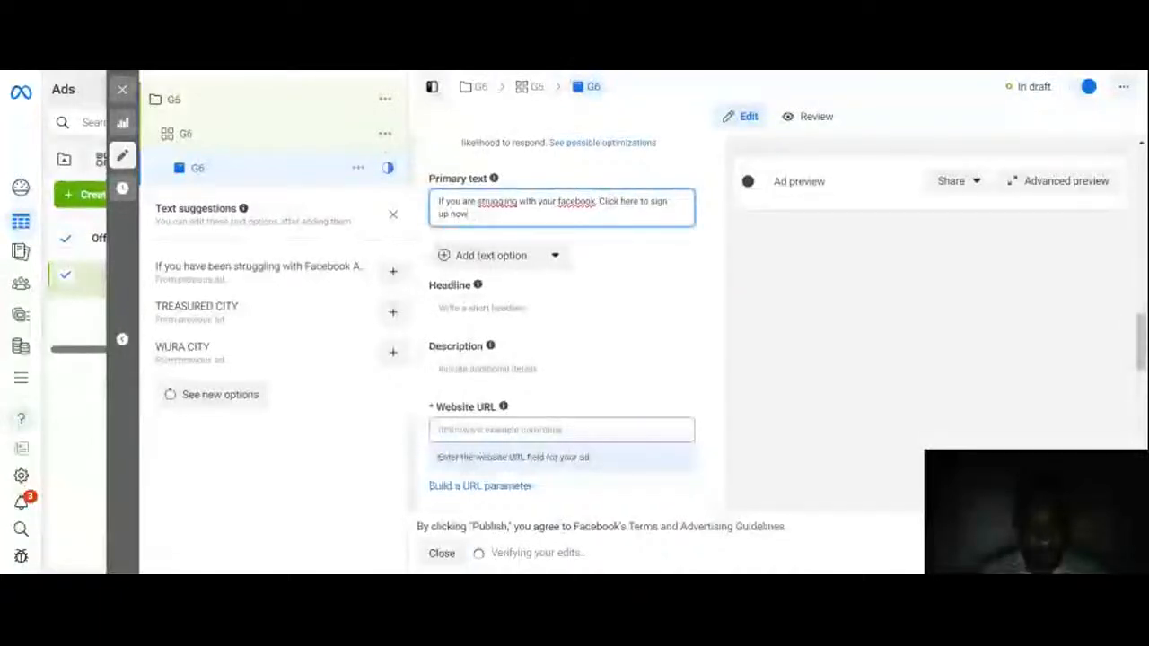
{"action": "type", "text": "for"}
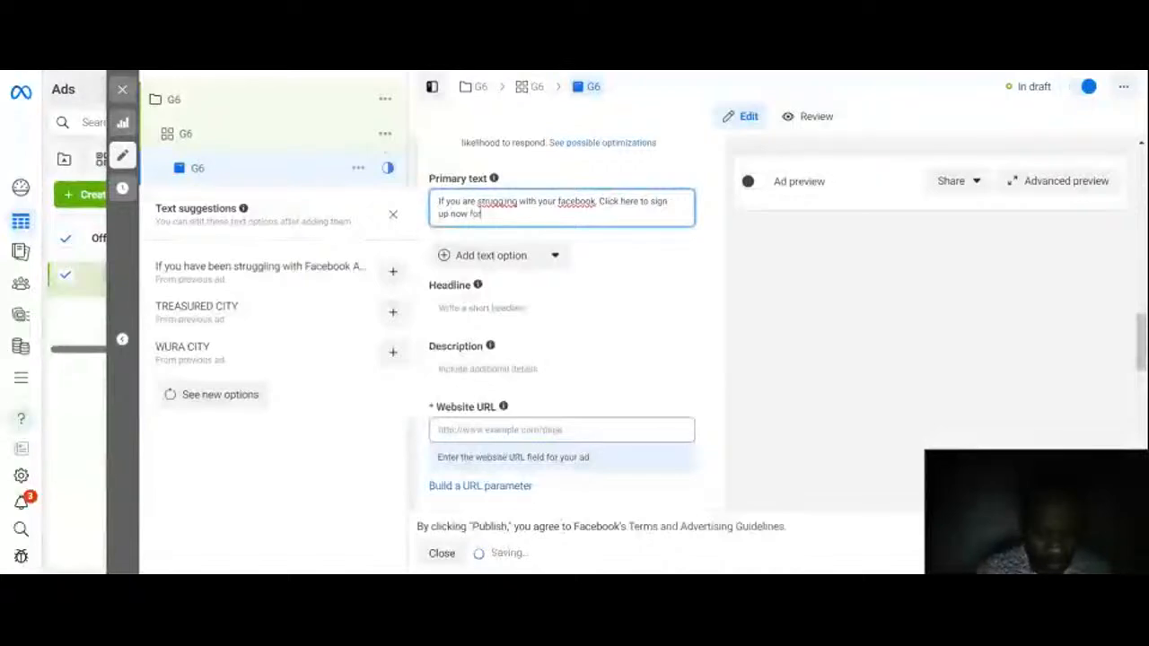
{"action": "type", "text": " our free w"}
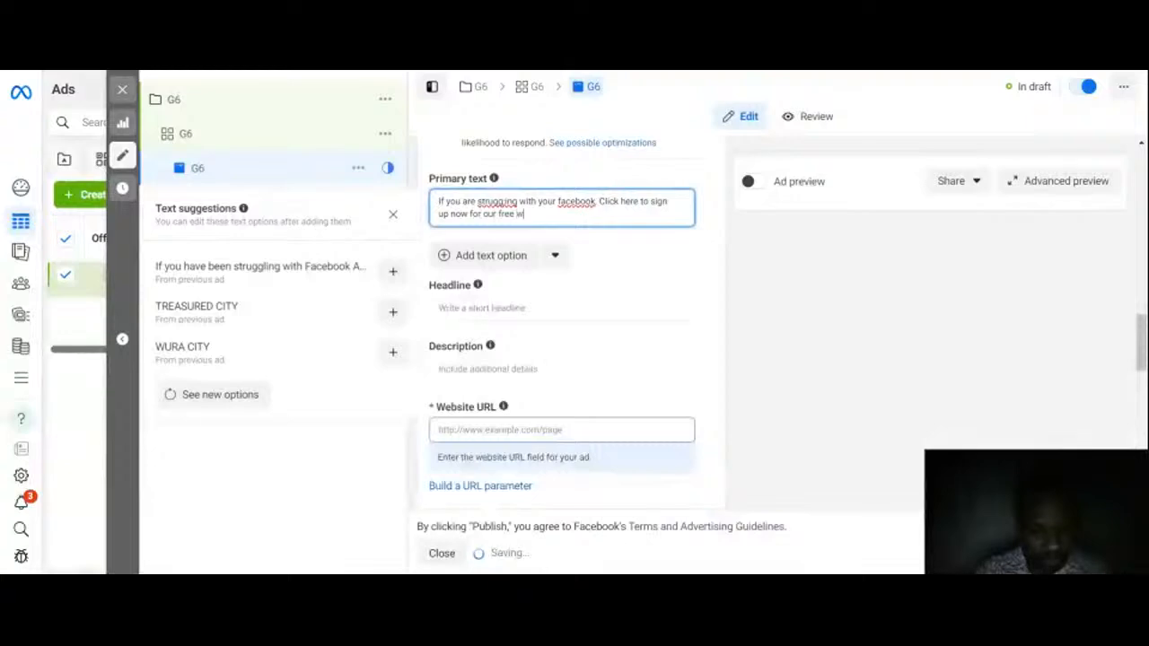
{"action": "type", "text": "ebinar"}
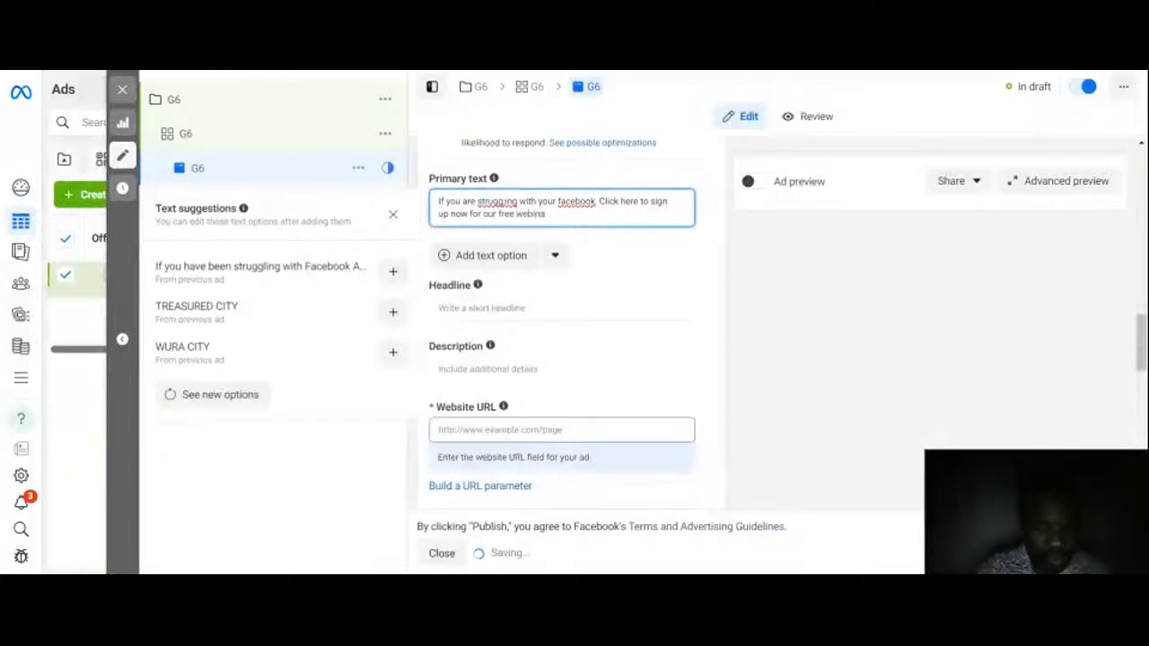
{"action": "left_click", "coordinate": [649, 236]}
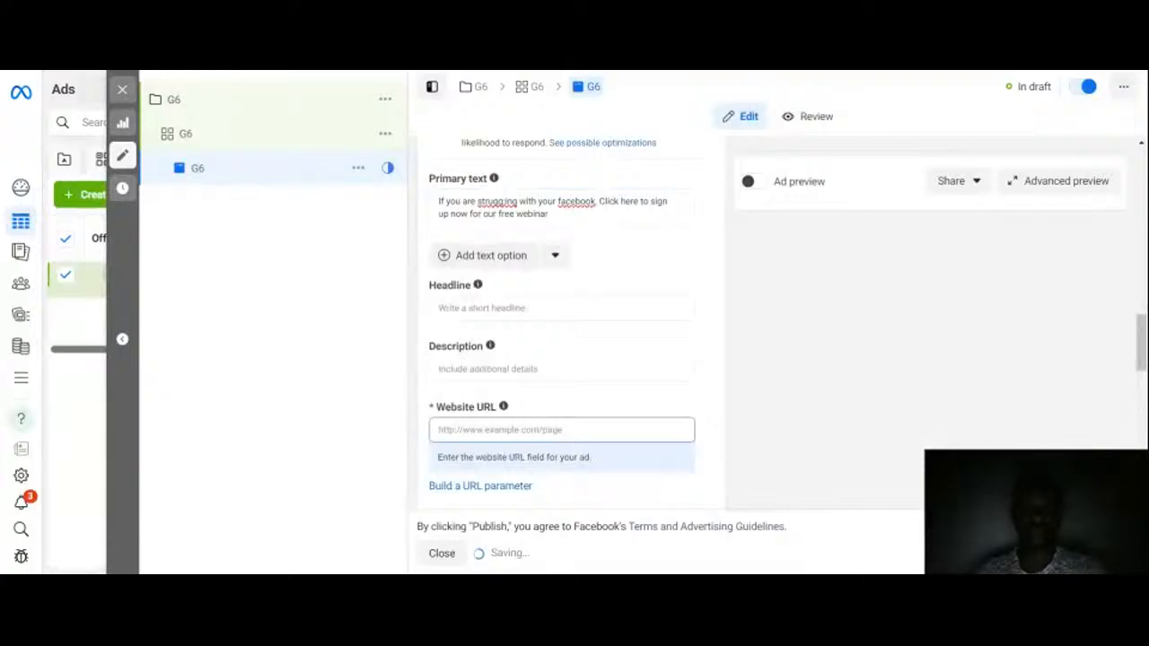
Step: Revise the primary text wording to 'If you are struggling with your facebook ad, click here to sign up now for our free webinar'
{"action": "left_click", "coordinate": [599, 201]}
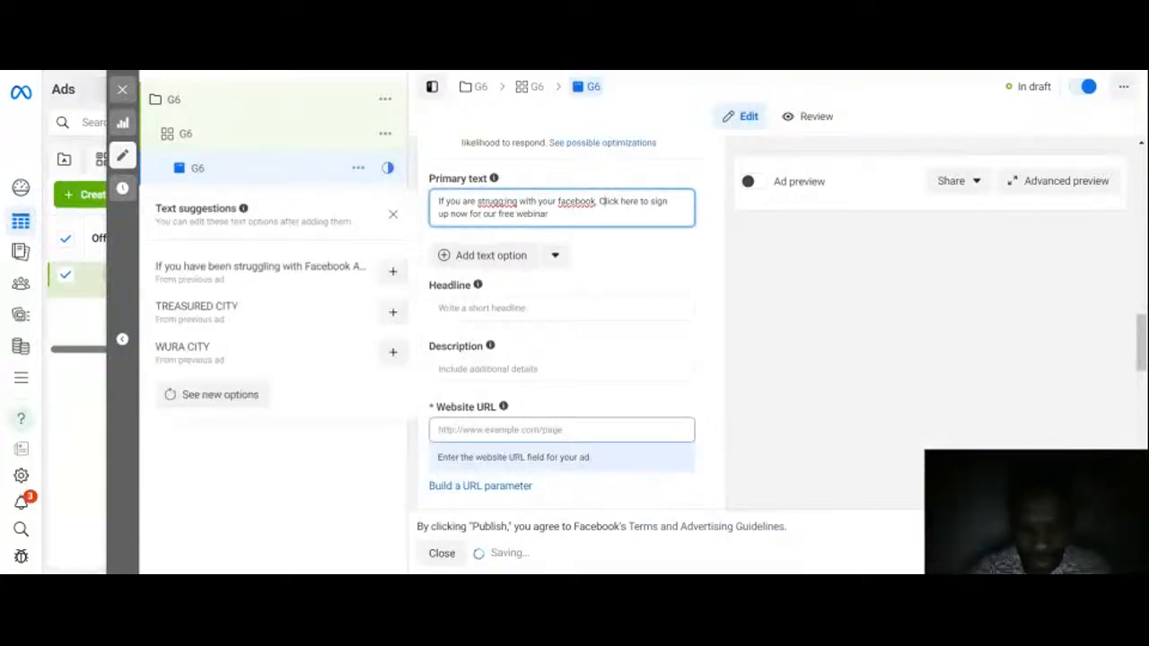
{"action": "type", "text": "c"}
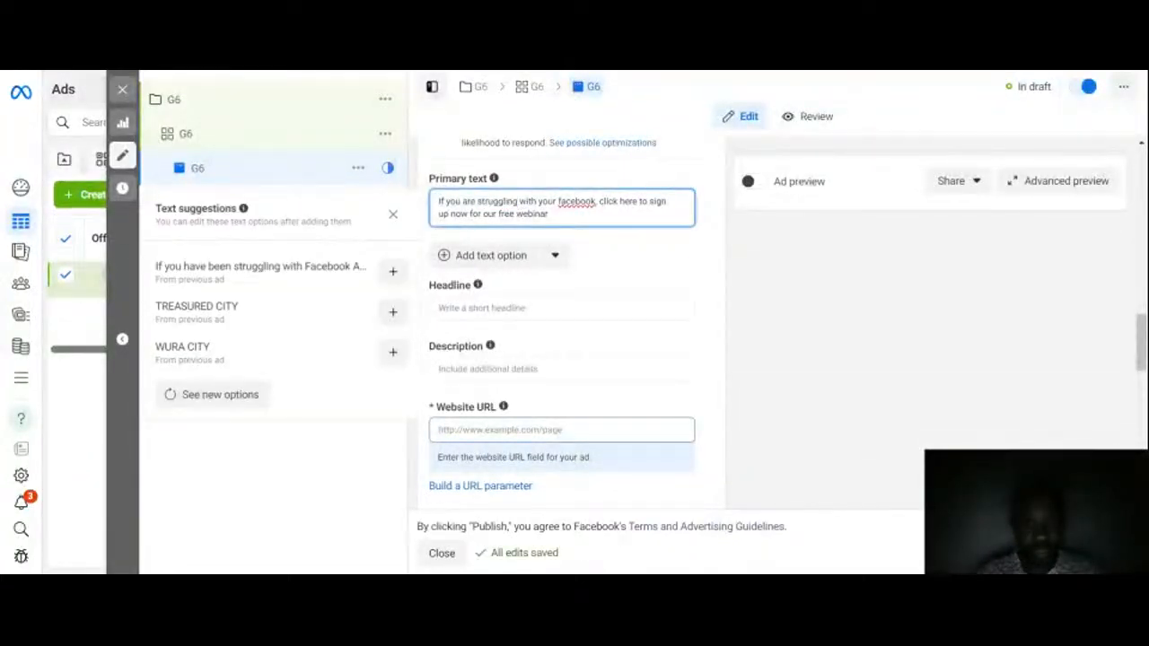
{"action": "double_click", "coordinate": [580, 204]}
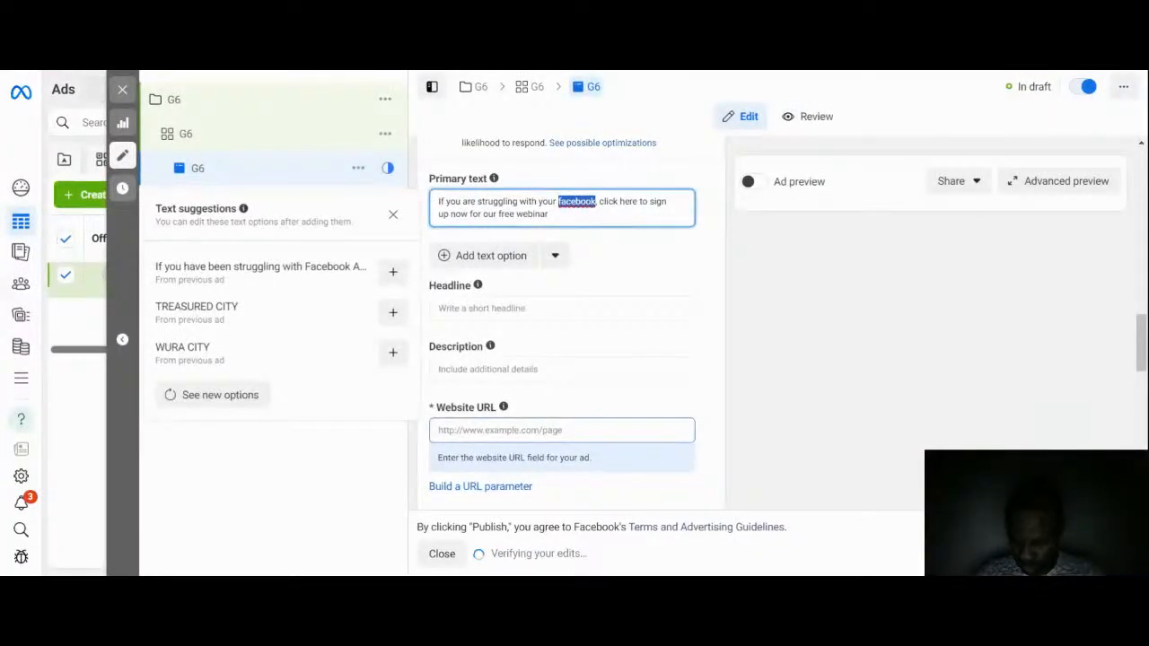
{"action": "left_click", "coordinate": [596, 201]}
{"action": "type", "text": ", "}
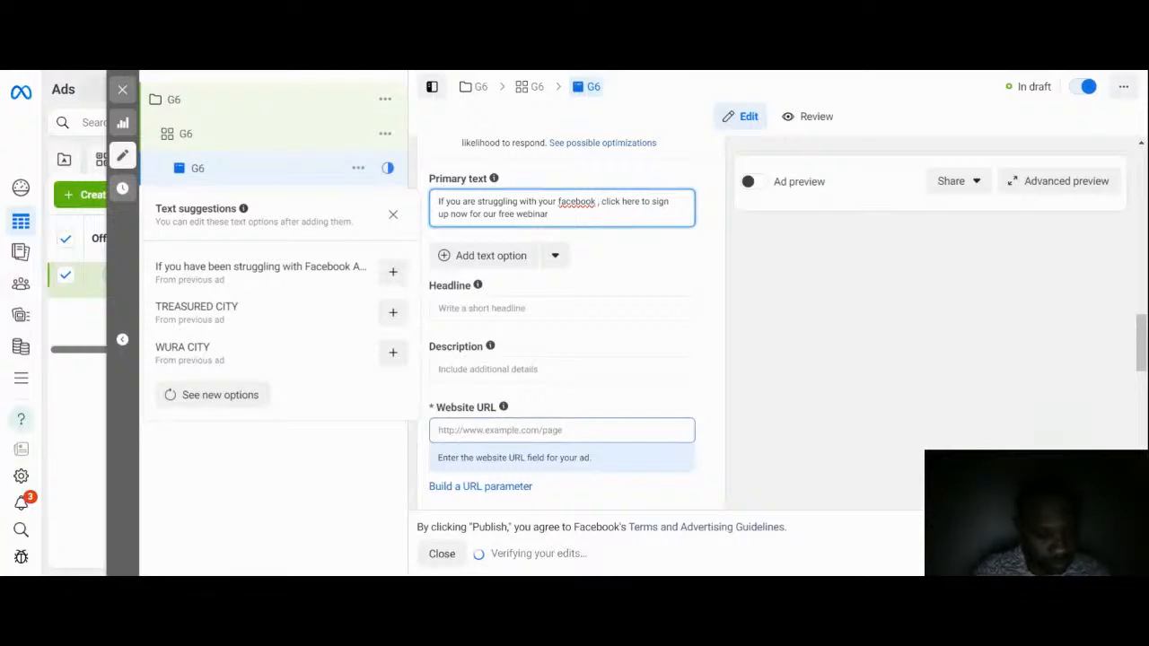
{"action": "type", "text": "ad"}
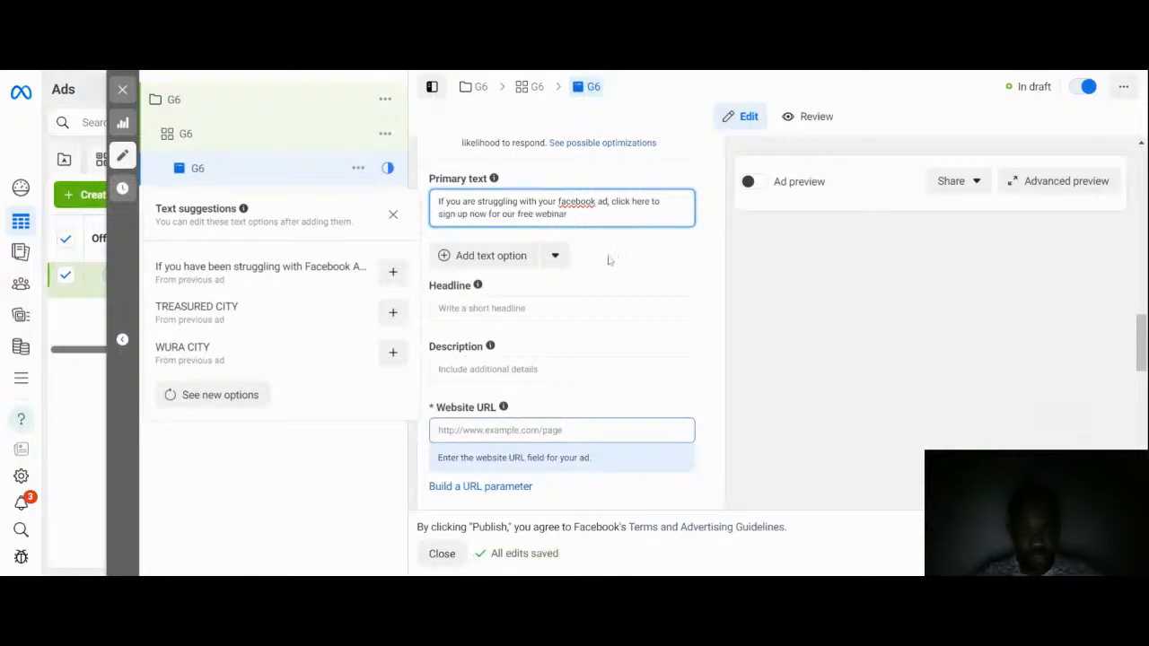
{"action": "left_click", "coordinate": [609, 261]}
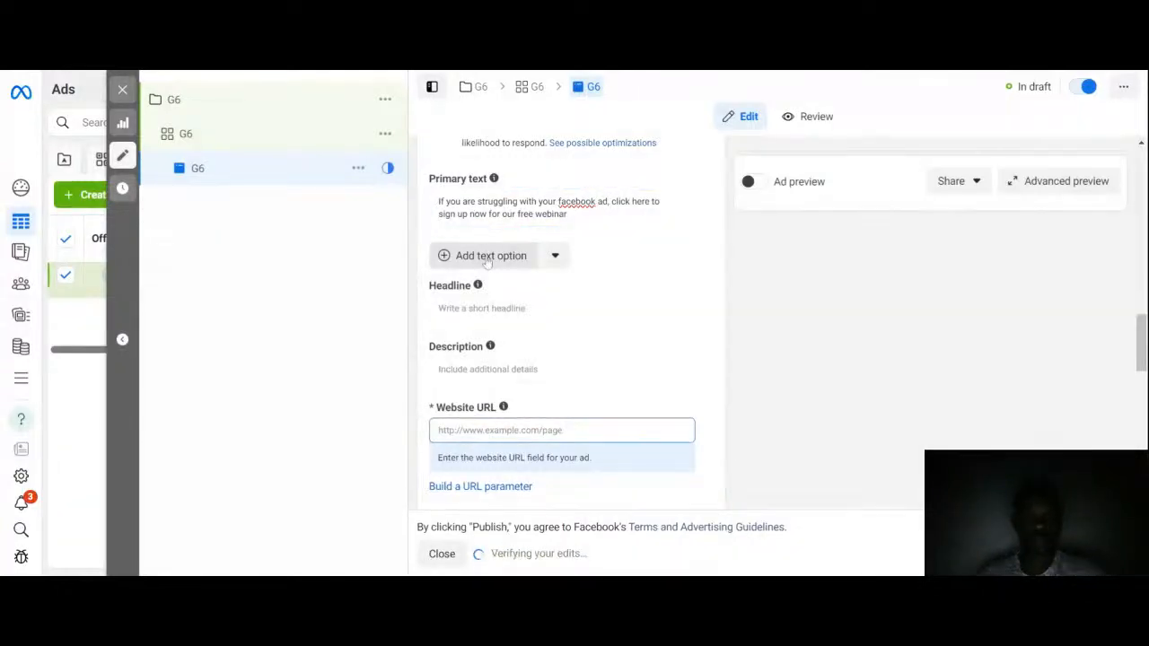
Step: Add a second primary text option: 'Sign up for this webinar if you desire to get the best result for your facebook ads'
{"action": "left_click", "coordinate": [492, 256]}
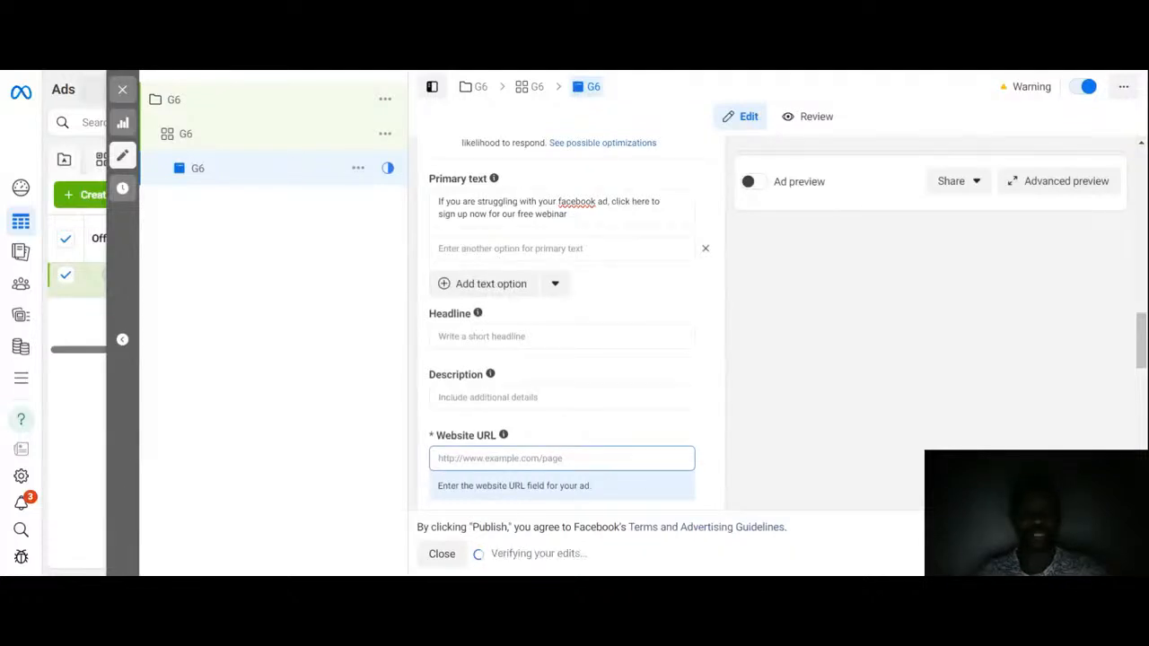
{"action": "left_click", "coordinate": [561, 248]}
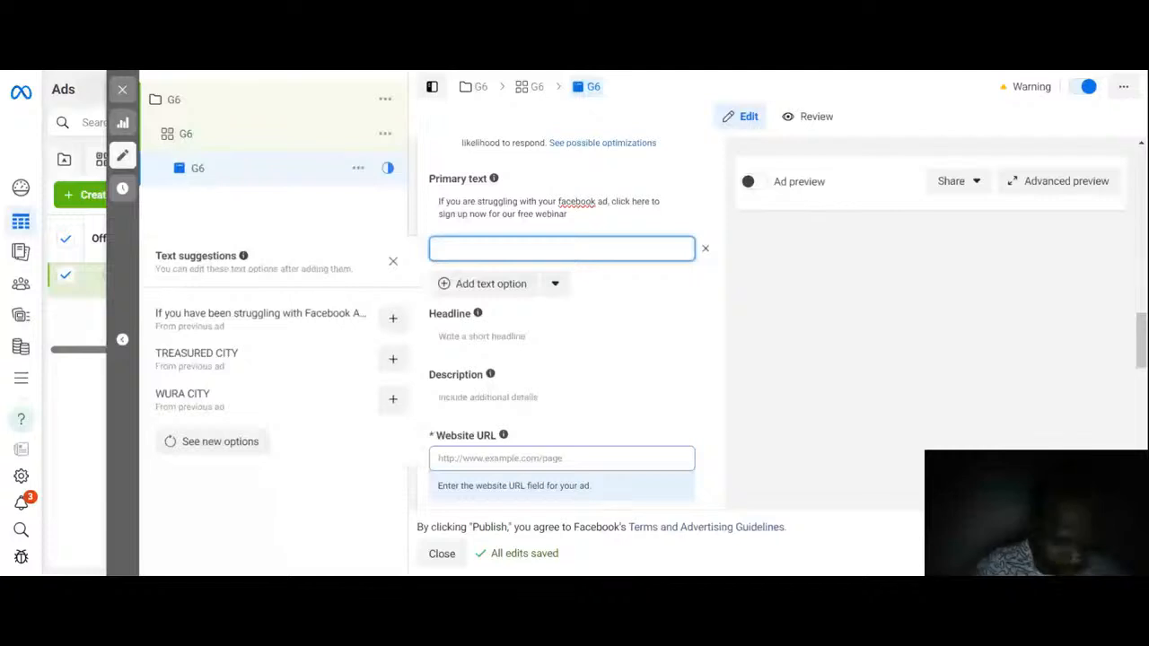
{"action": "type", "text": "Si"}
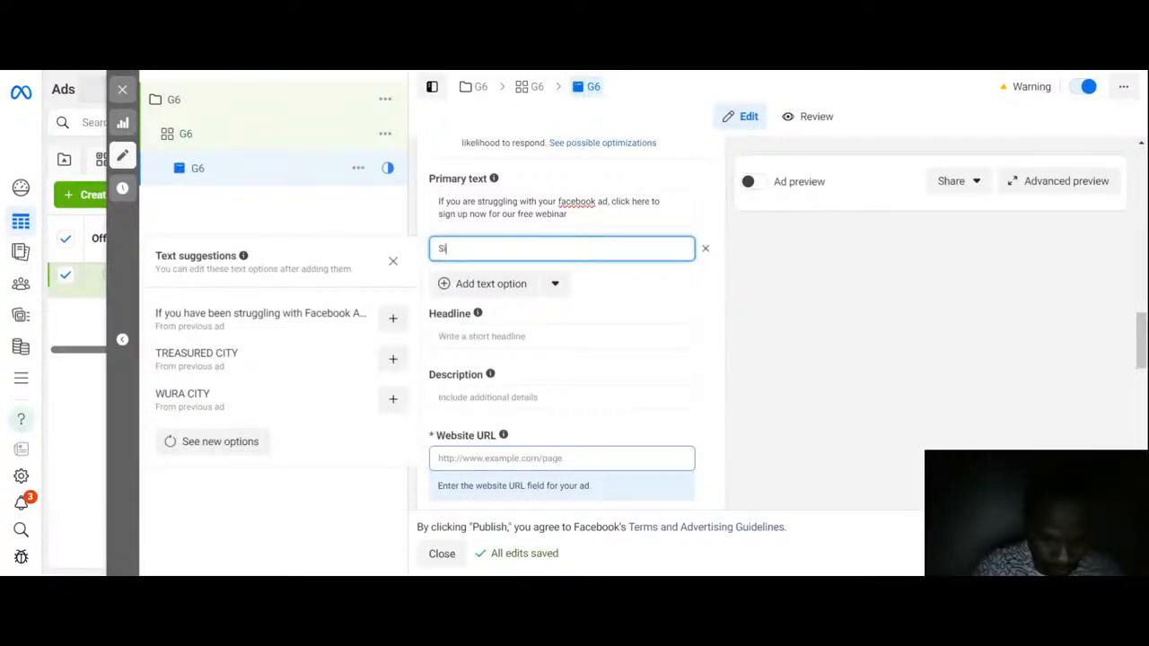
{"action": "type", "text": "gn"}
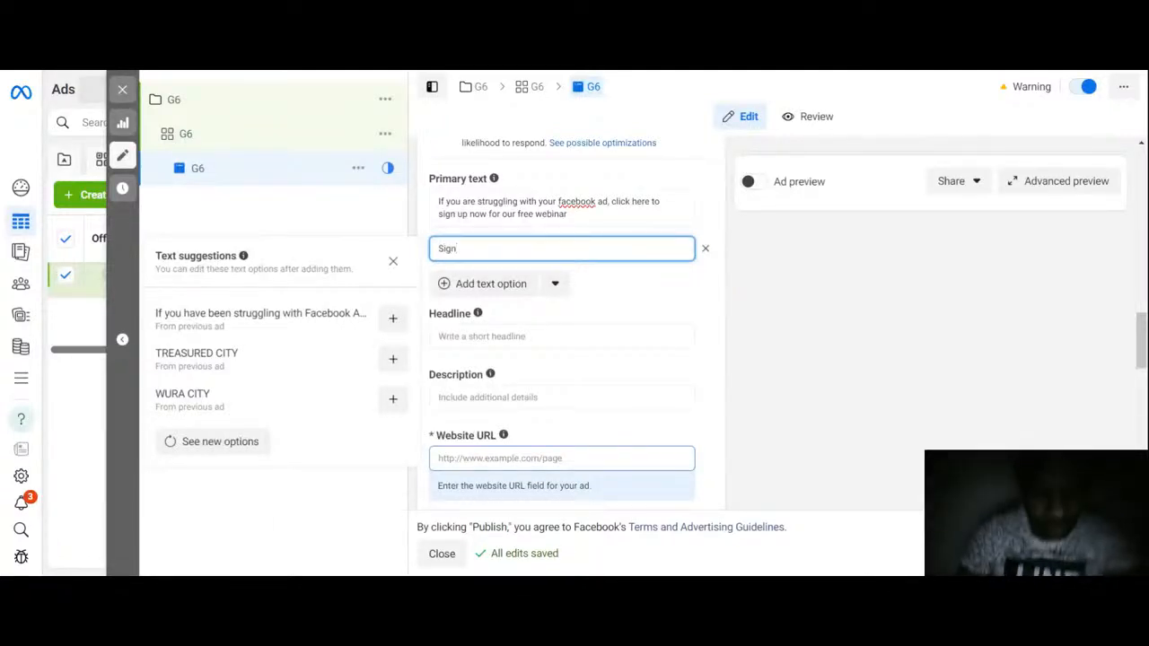
{"action": "type", "text": " up "}
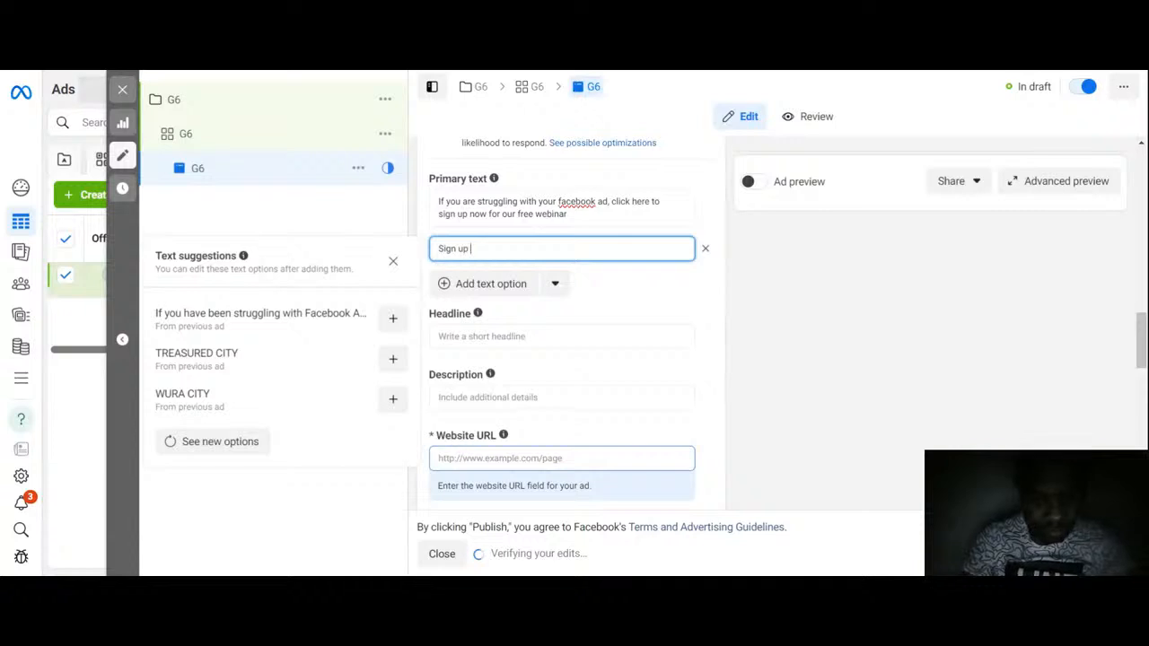
{"action": "type", "text": "for thi"}
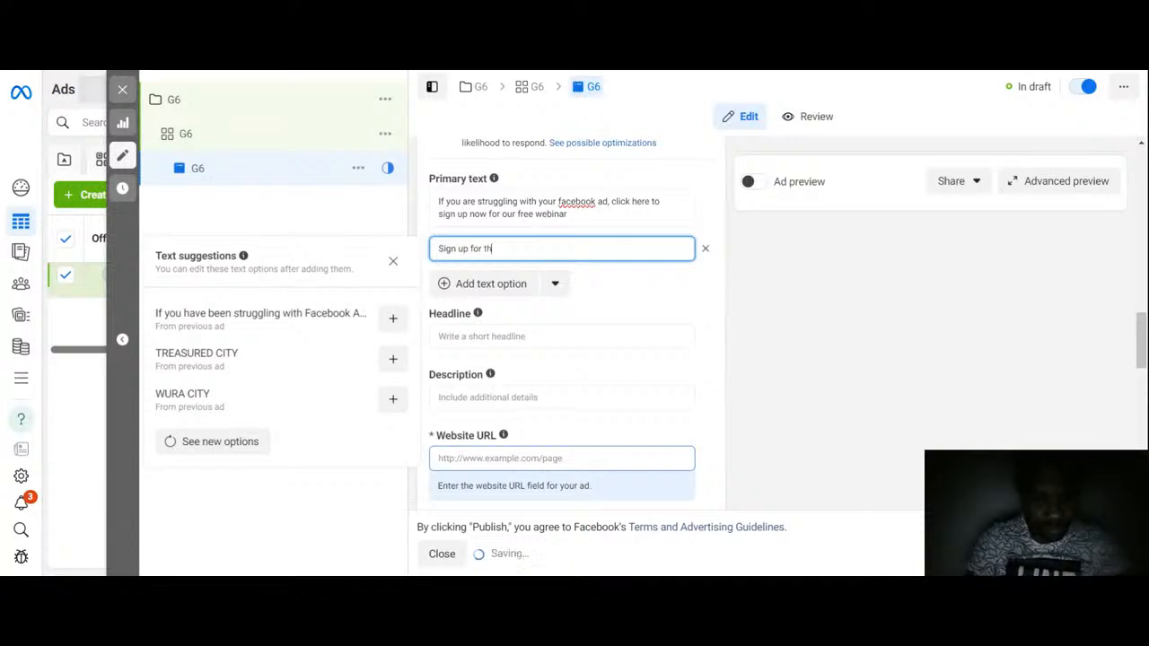
{"action": "type", "text": "s webina"}
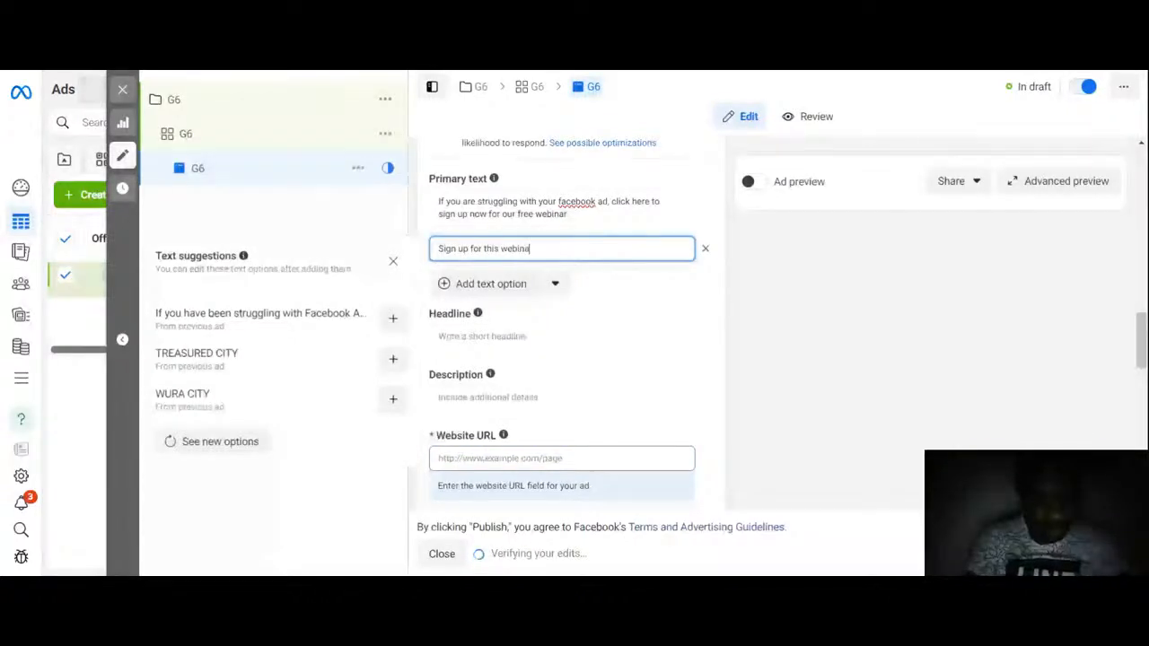
{"action": "type", "text": "r if you"}
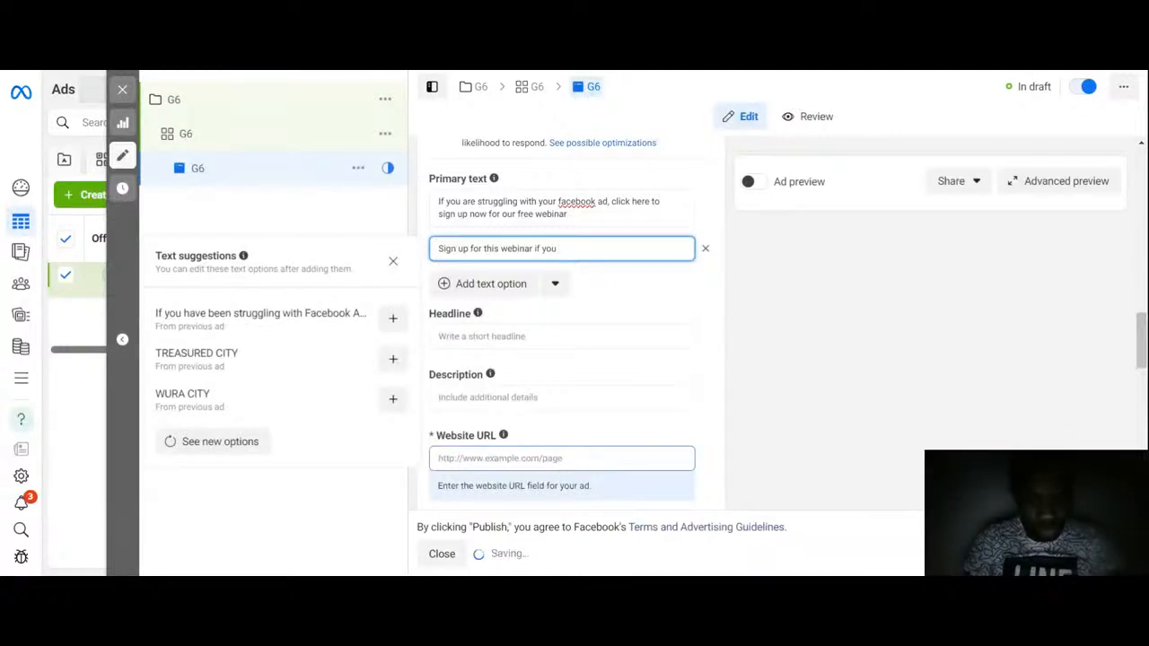
{"action": "type", "text": " desire to"}
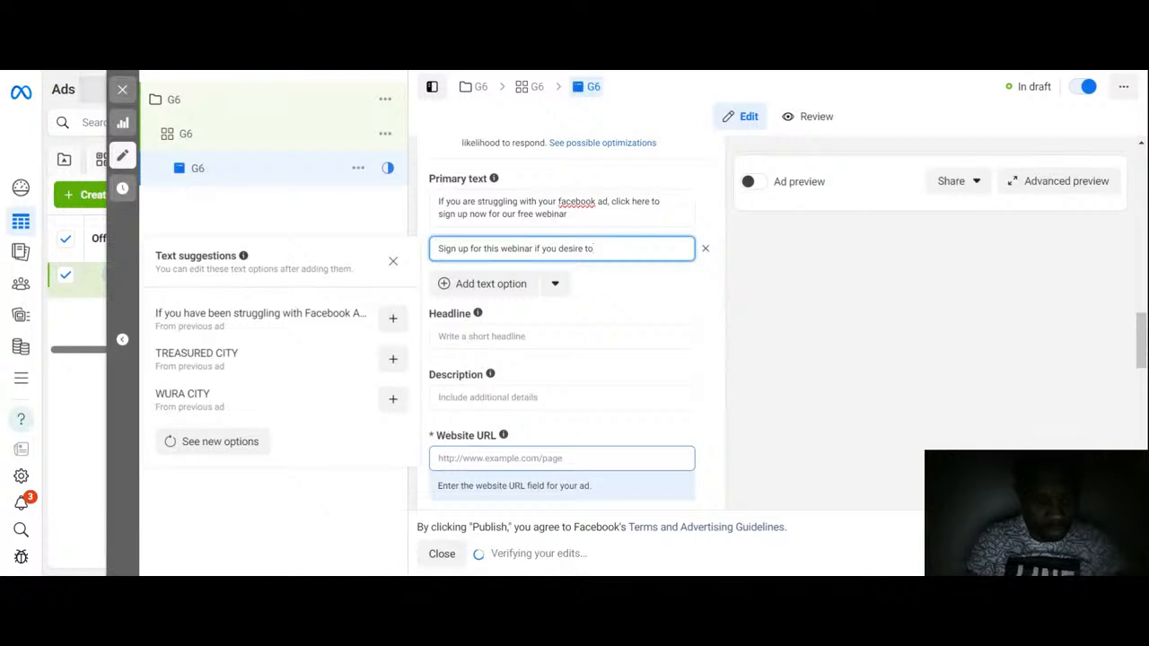
{"action": "type", "text": " get the best r"}
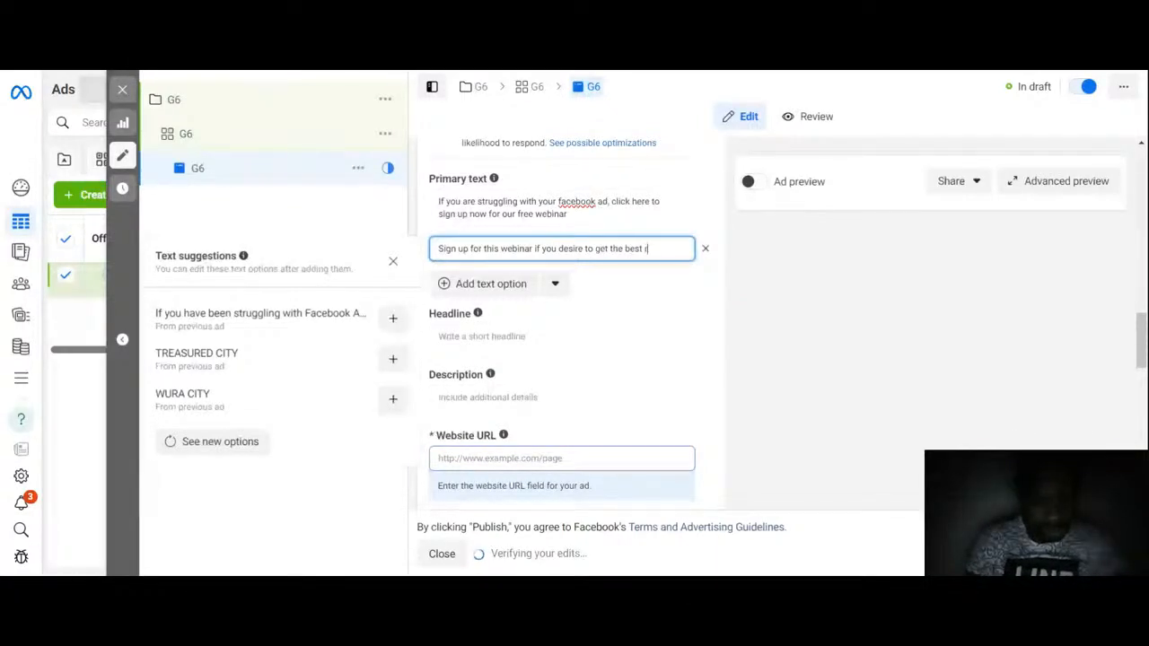
{"action": "type", "text": "esult for"}
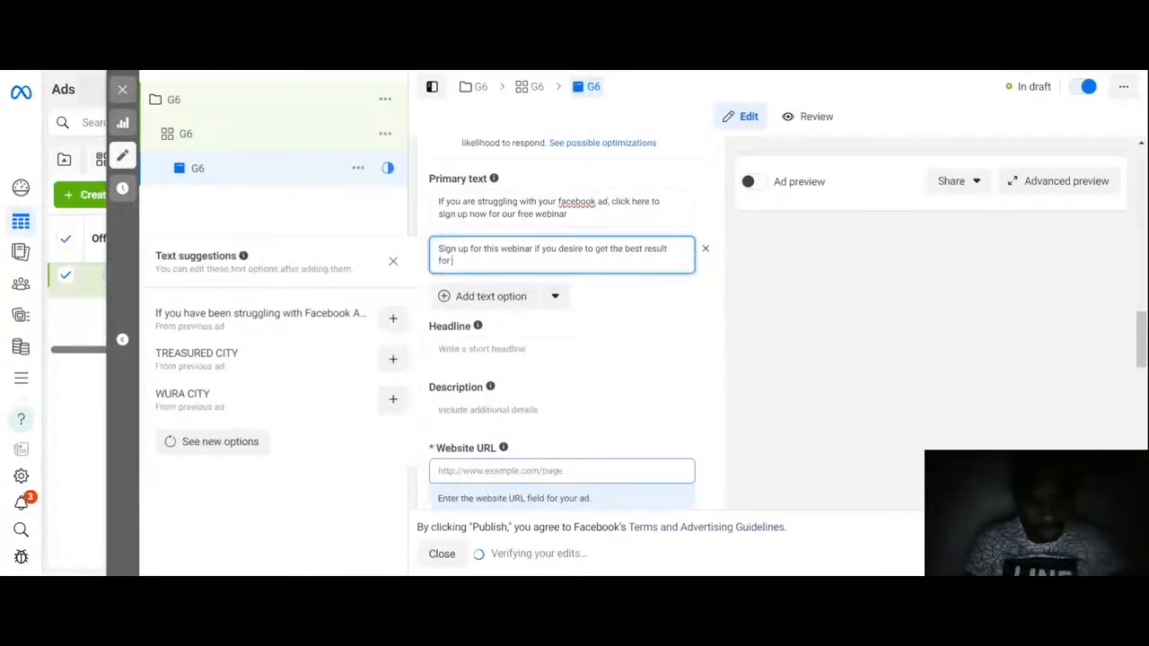
{"action": "type", "text": " your face"}
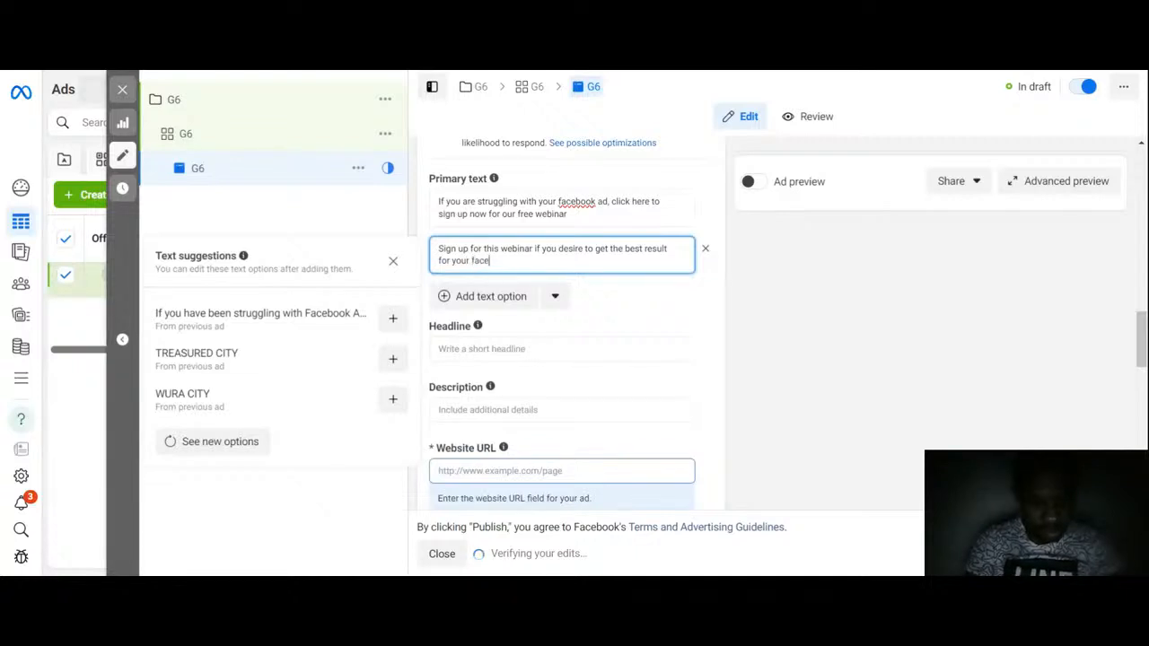
{"action": "type", "text": "bo"}
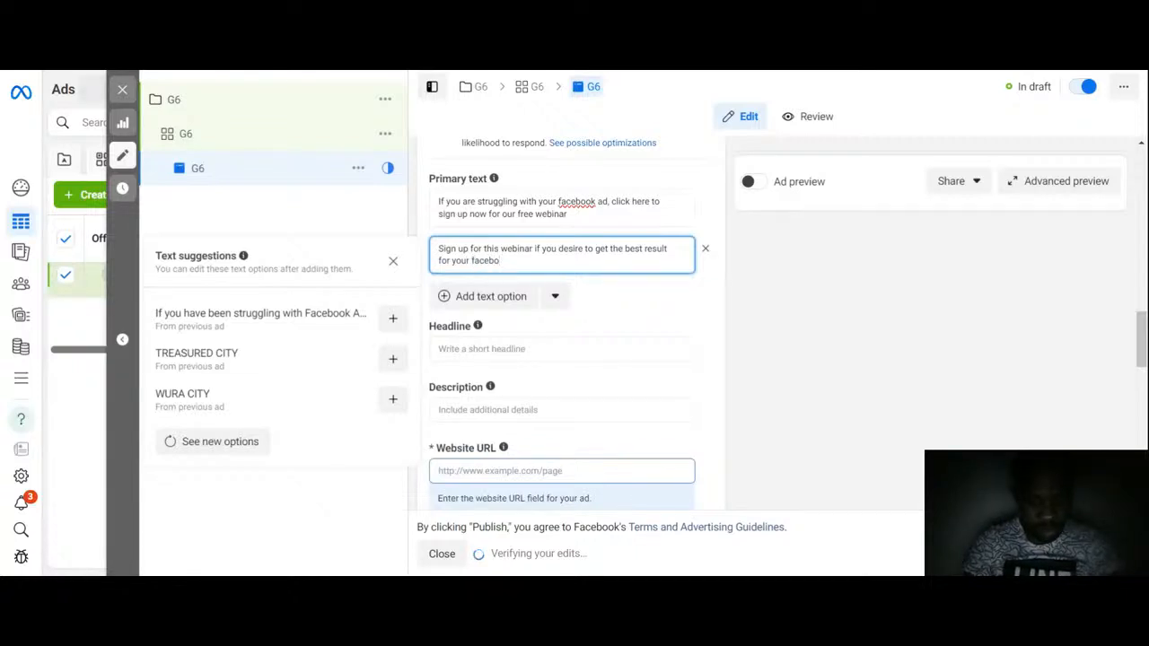
{"action": "type", "text": "ok ads"}
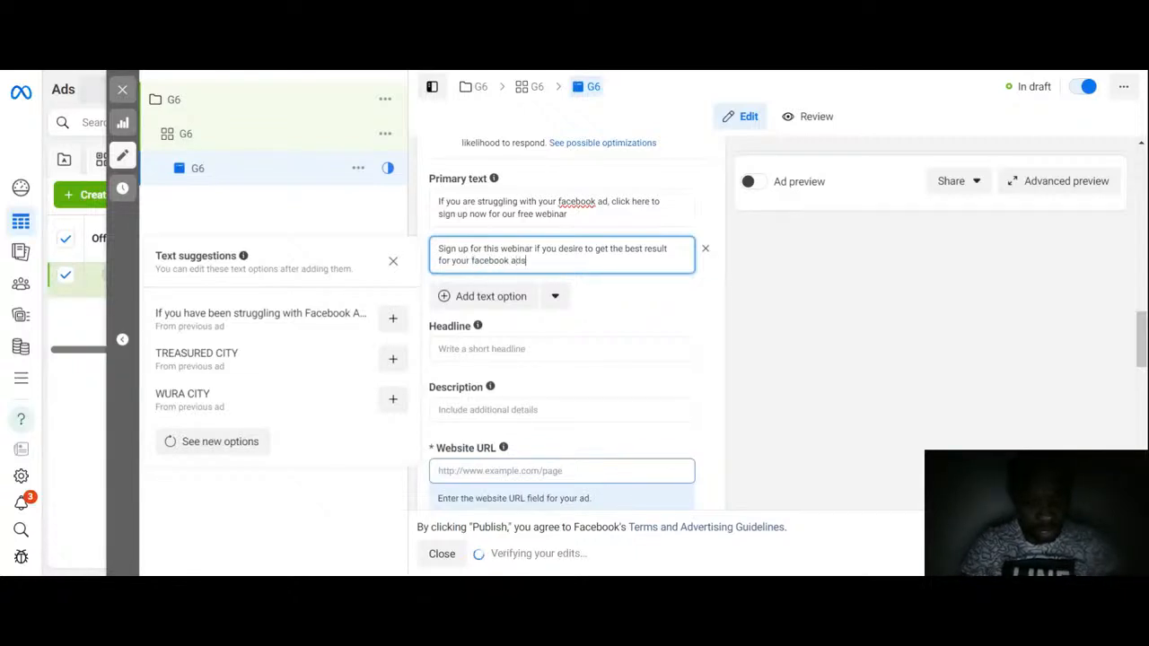
{"action": "left_click", "coordinate": [654, 290]}
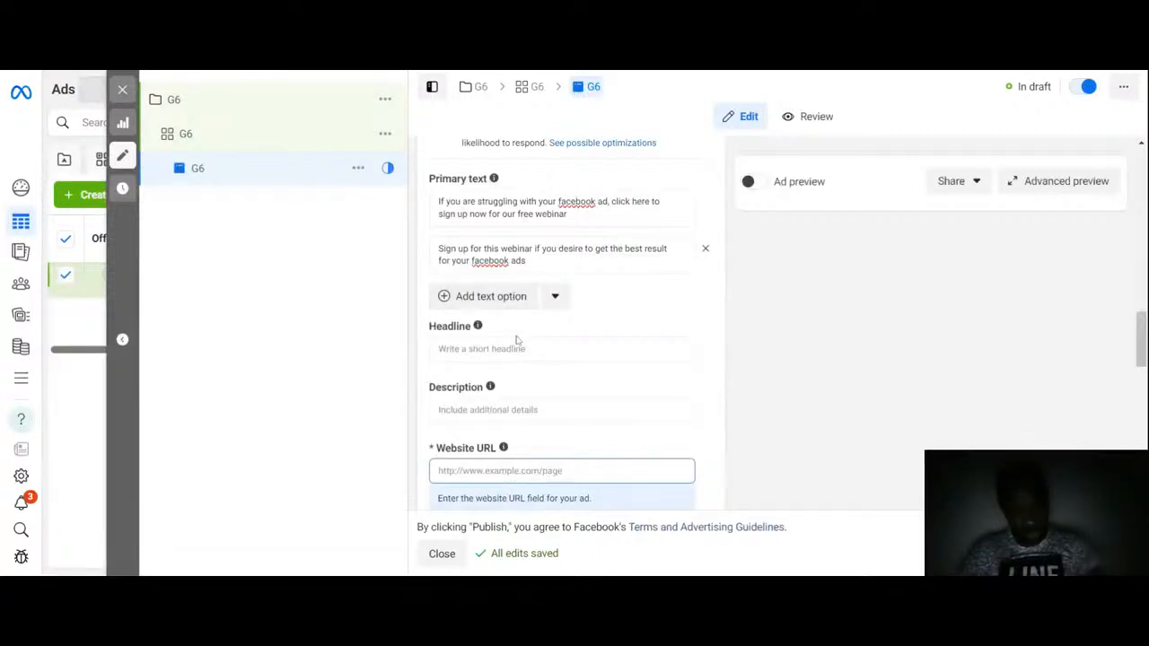
Step: Enter 'Don't waste money running facebook ads' as the ad's headline
{"action": "left_click", "coordinate": [519, 348]}
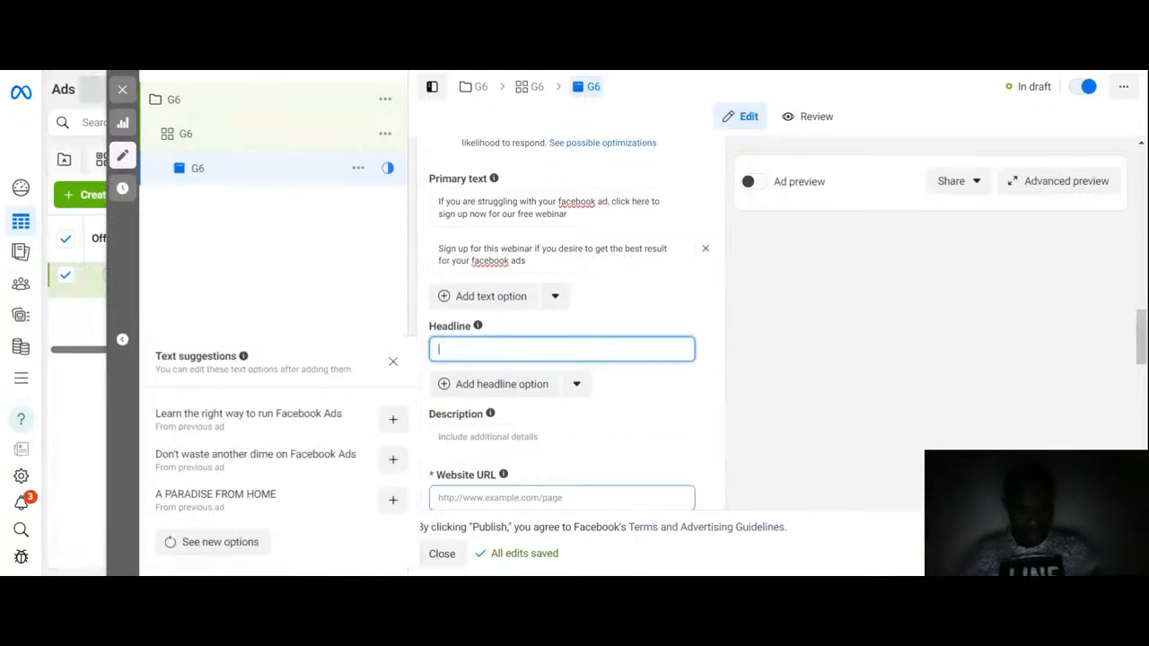
{"action": "left_click", "coordinate": [215, 427]}
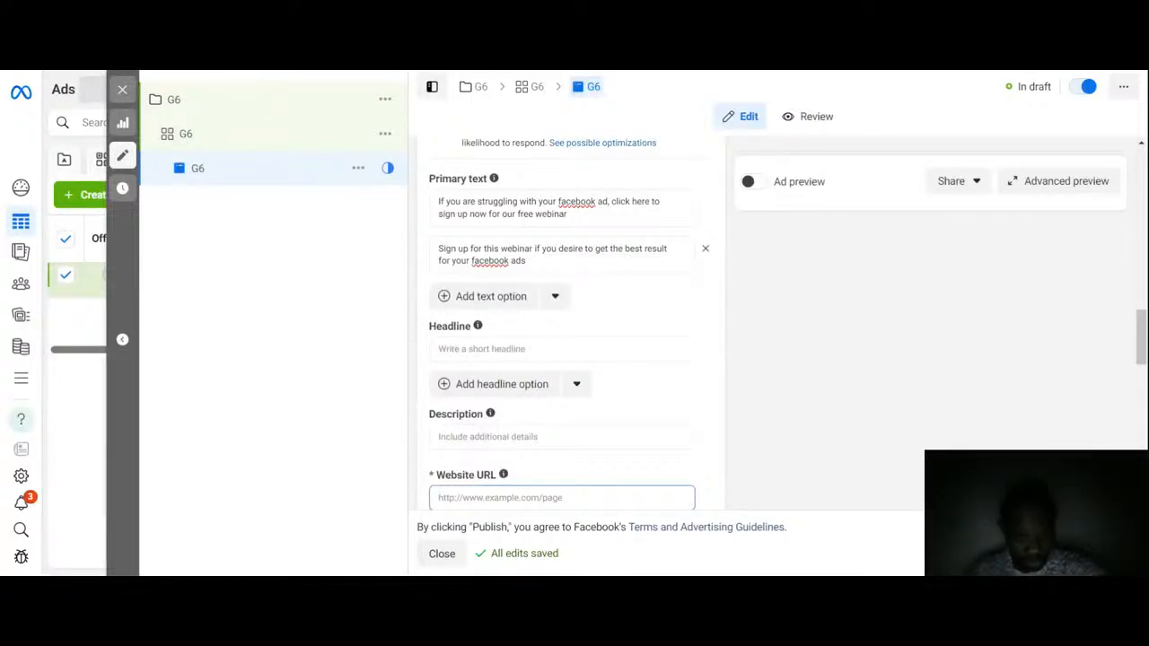
{"action": "left_click", "coordinate": [496, 349]}
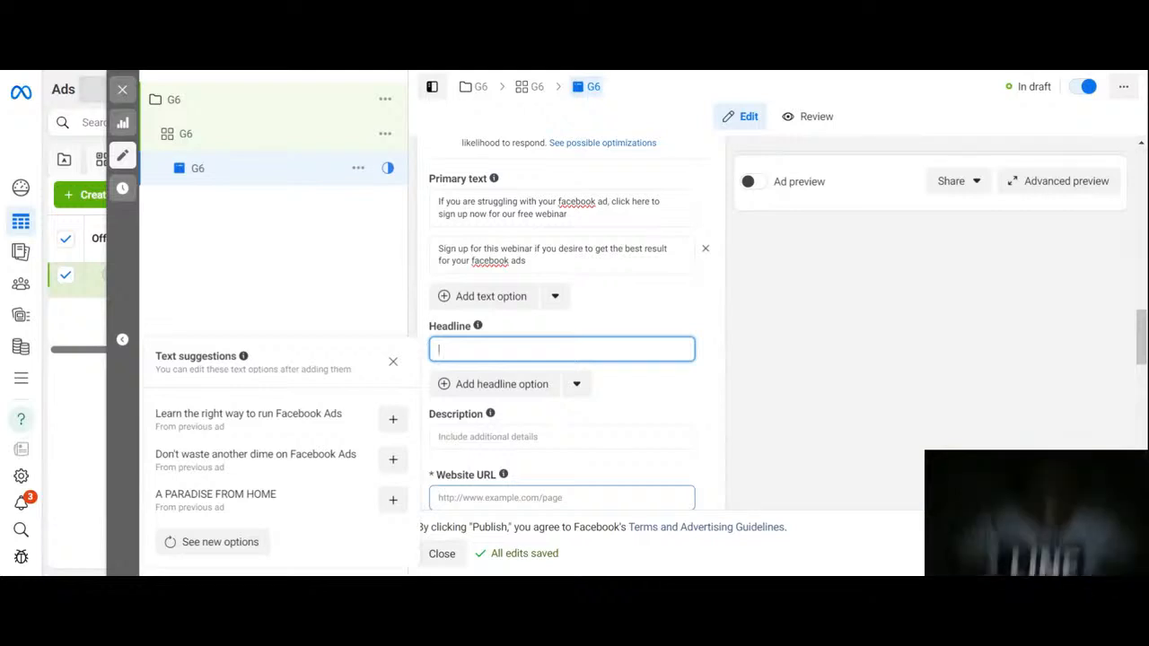
{"action": "type", "text": "Don"}
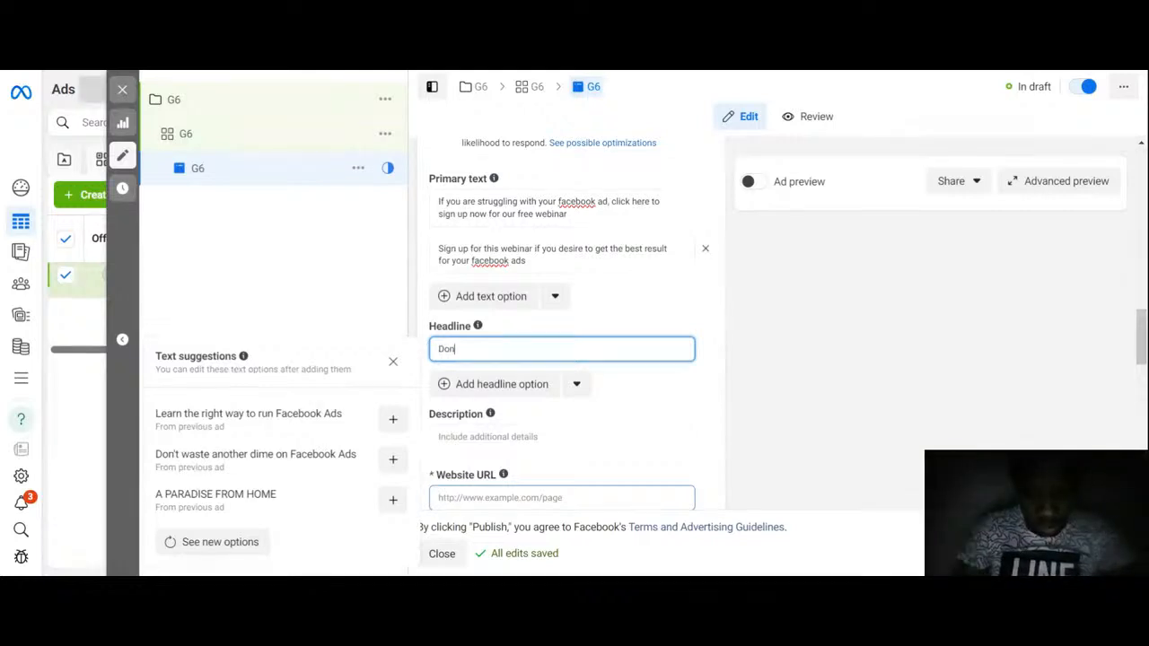
{"action": "type", "text": "'t"}
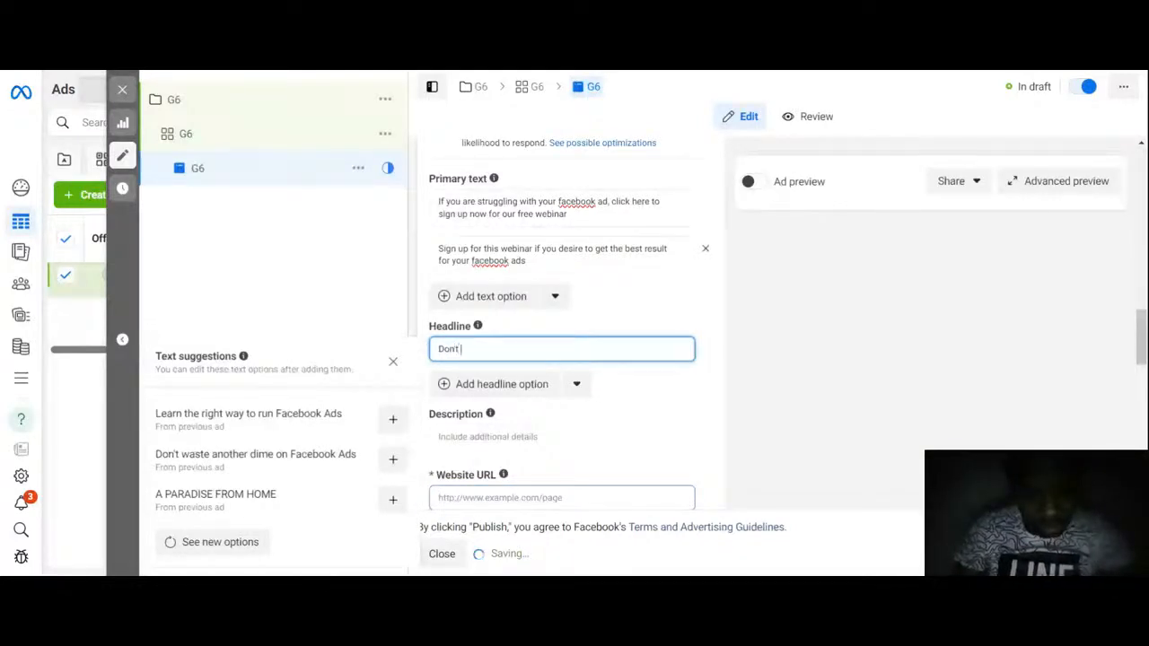
{"action": "type", "text": " waste "}
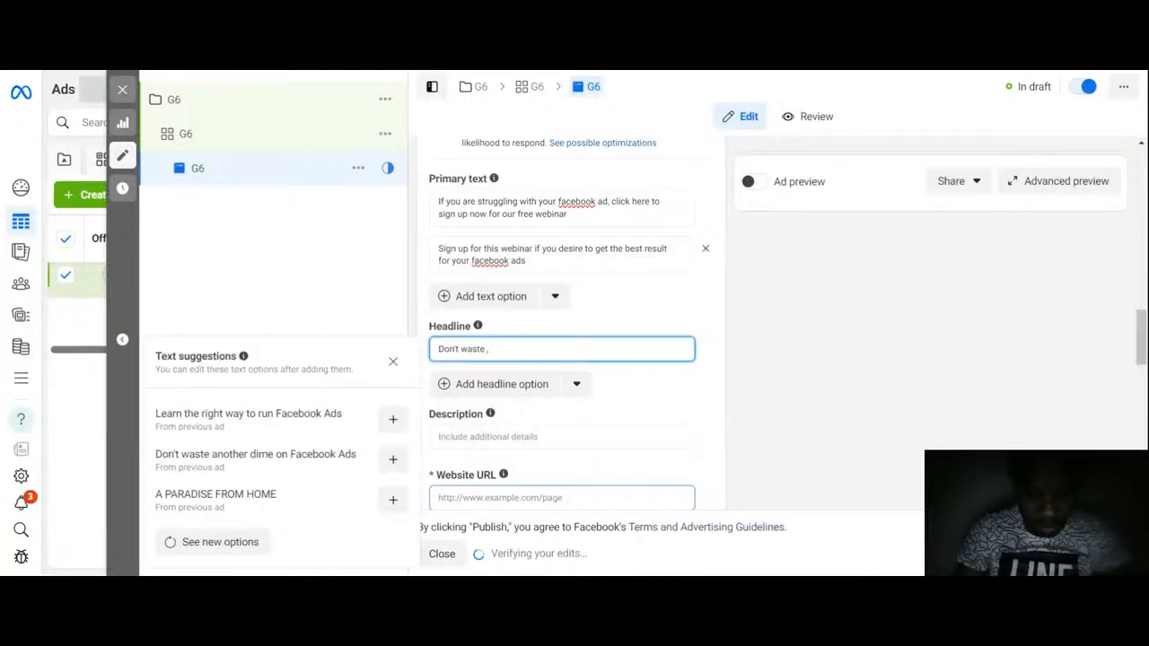
{"action": "type", "text": "money ru"}
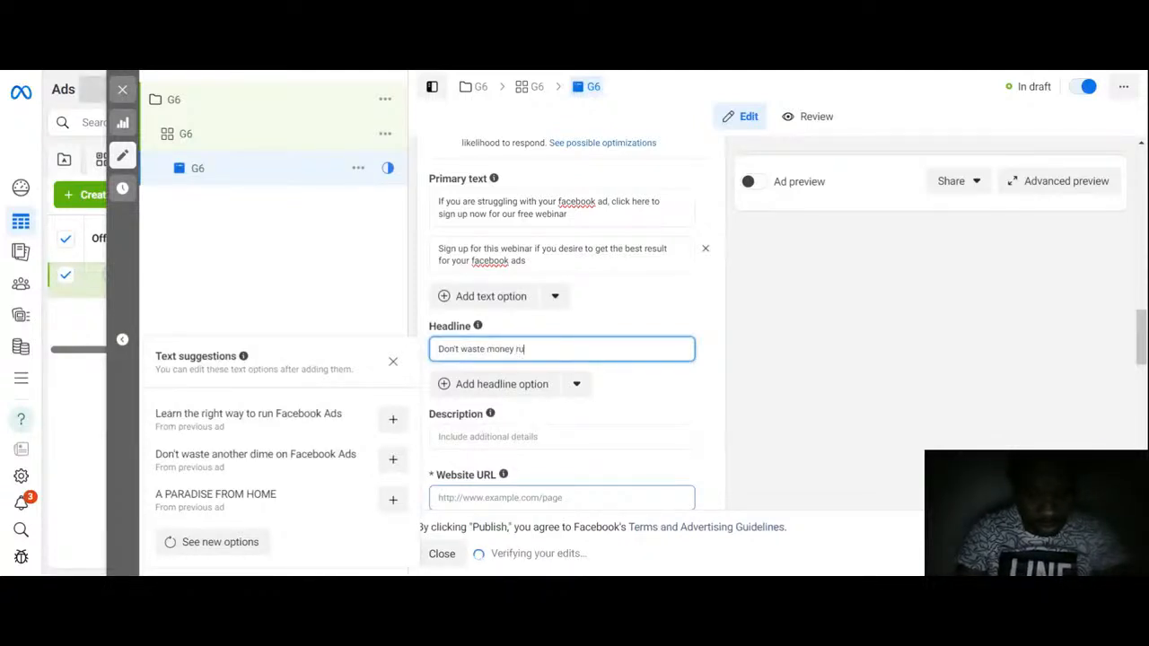
{"action": "type", "text": "nning faceb"}
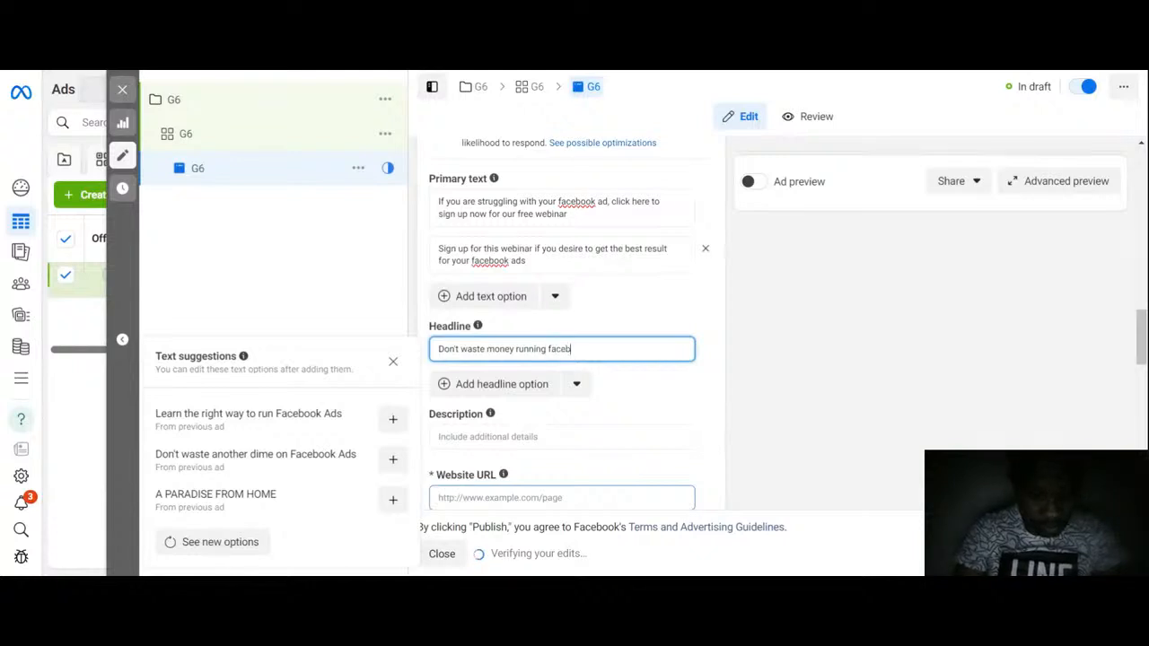
{"action": "type", "text": "ook a"}
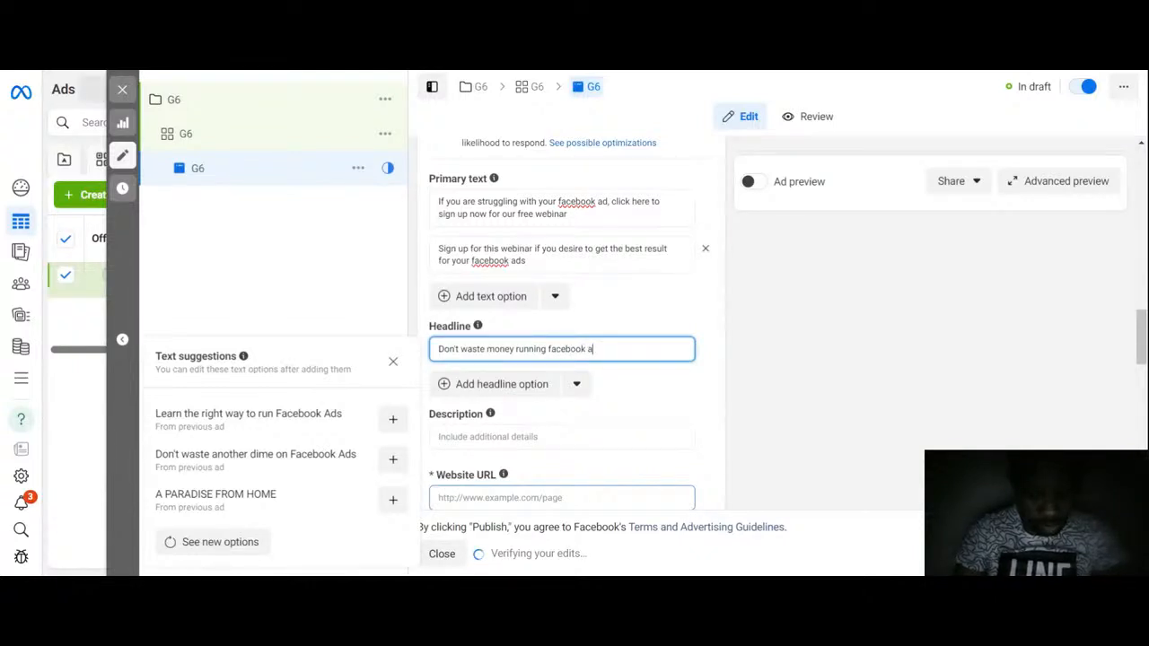
{"action": "type", "text": "ds"}
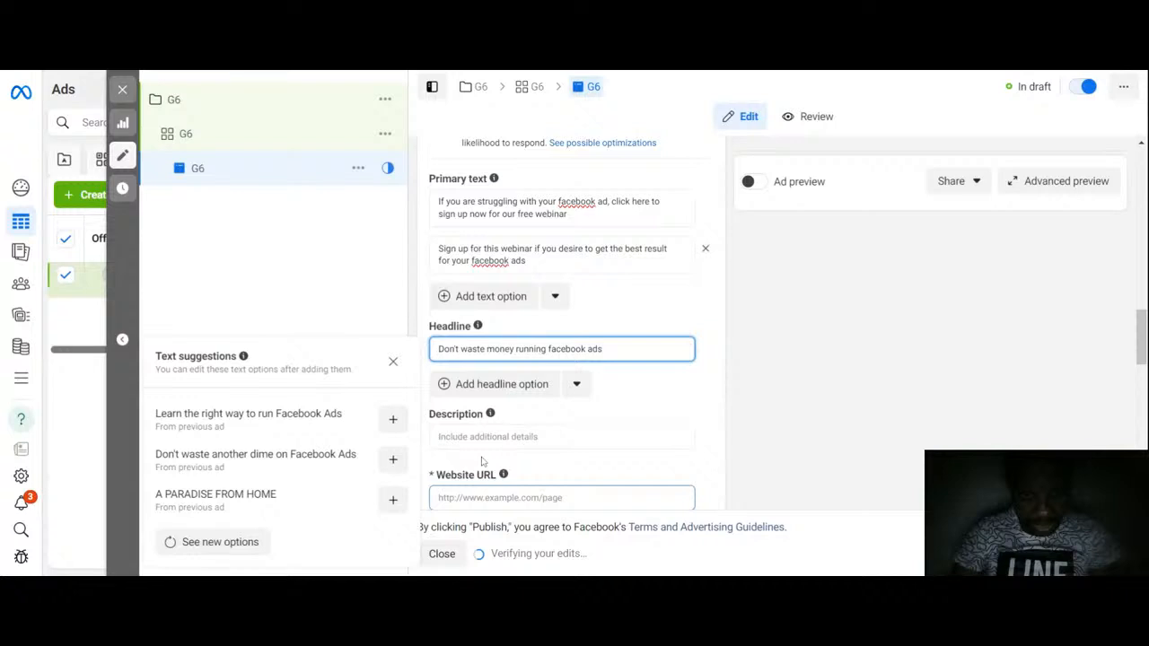
Step: Add a second headline option reading 'How to run facebook ads the right way'
{"action": "left_click", "coordinate": [501, 383]}
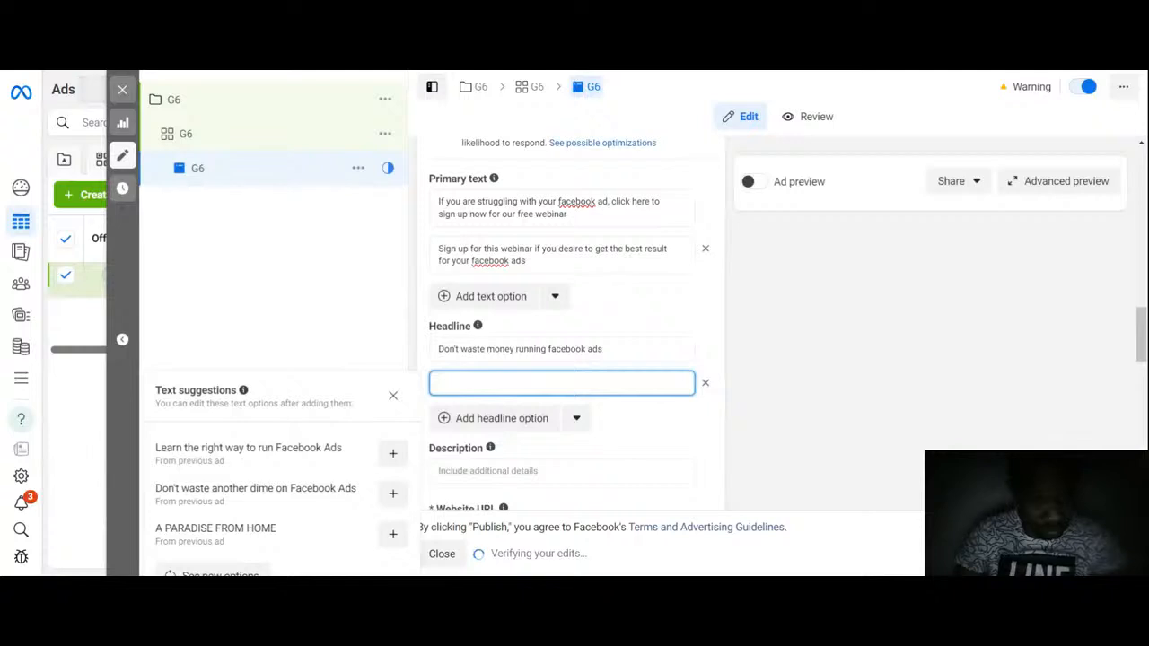
{"action": "type", "text": "Le"}
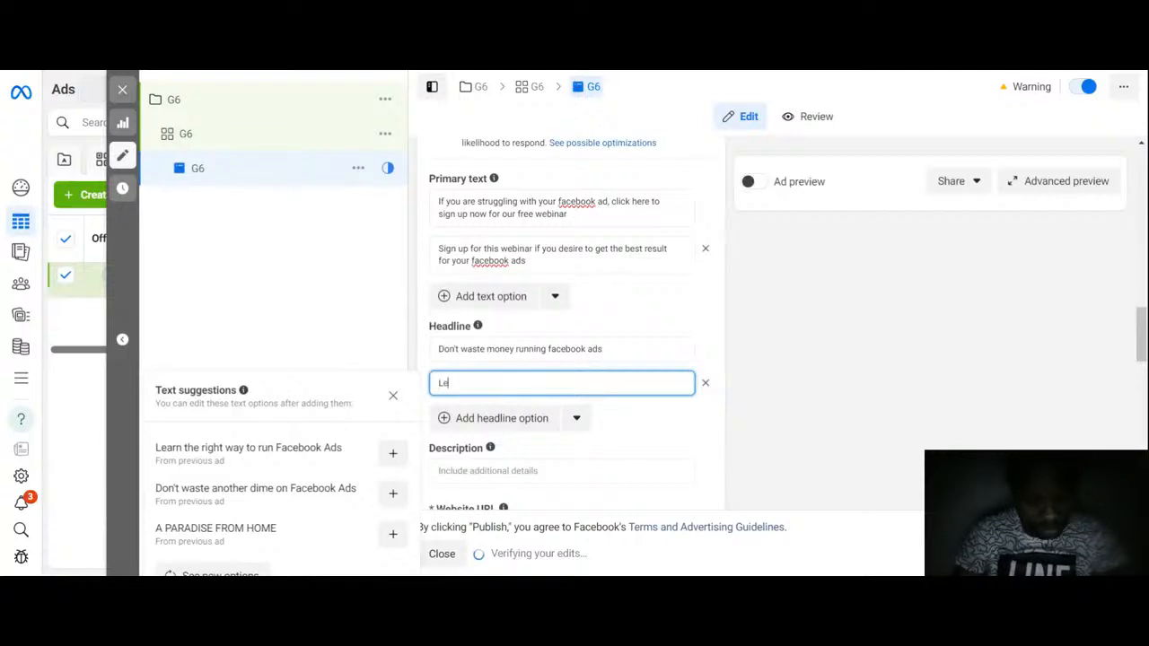
{"action": "type", "text": "arn how"}
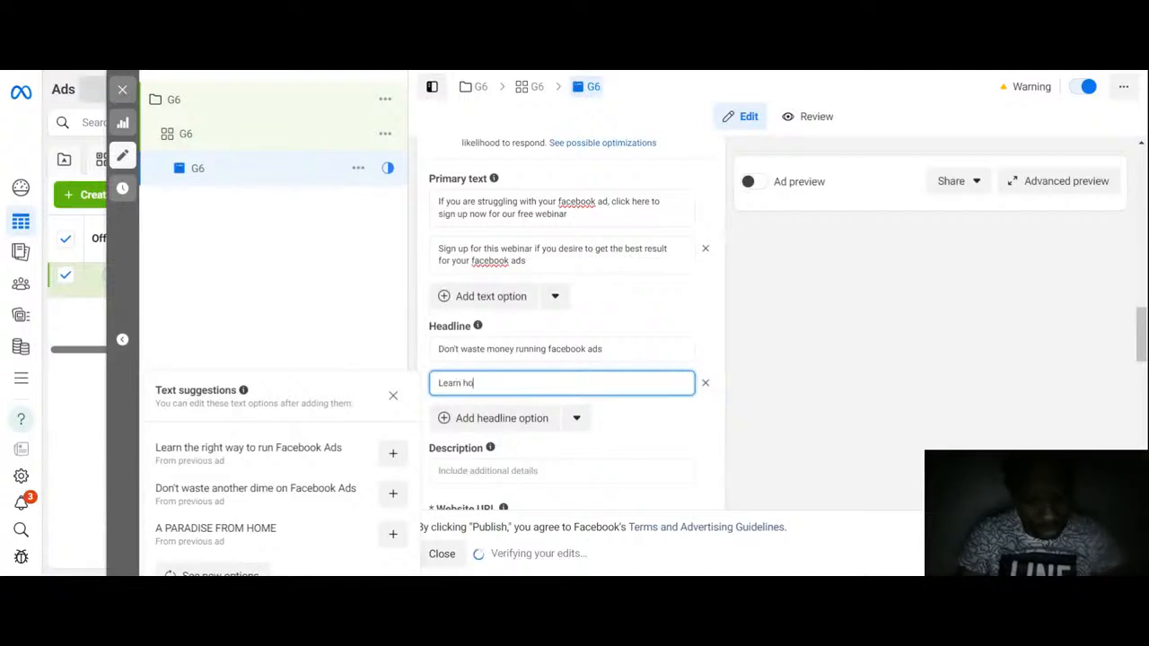
{"action": "key", "text": "BackSpace"}
{"action": "key", "text": "BackSpace"}
{"action": "key", "text": "BackSpace"}
{"action": "key", "text": "BackSpace"}
{"action": "key", "text": "BackSpace"}
{"action": "key", "text": "BackSpace"}
{"action": "key", "text": "BackSpace"}
{"action": "key", "text": "BackSpace"}
{"action": "key", "text": "BackSpace"}
{"action": "key", "text": "BackSpace"}
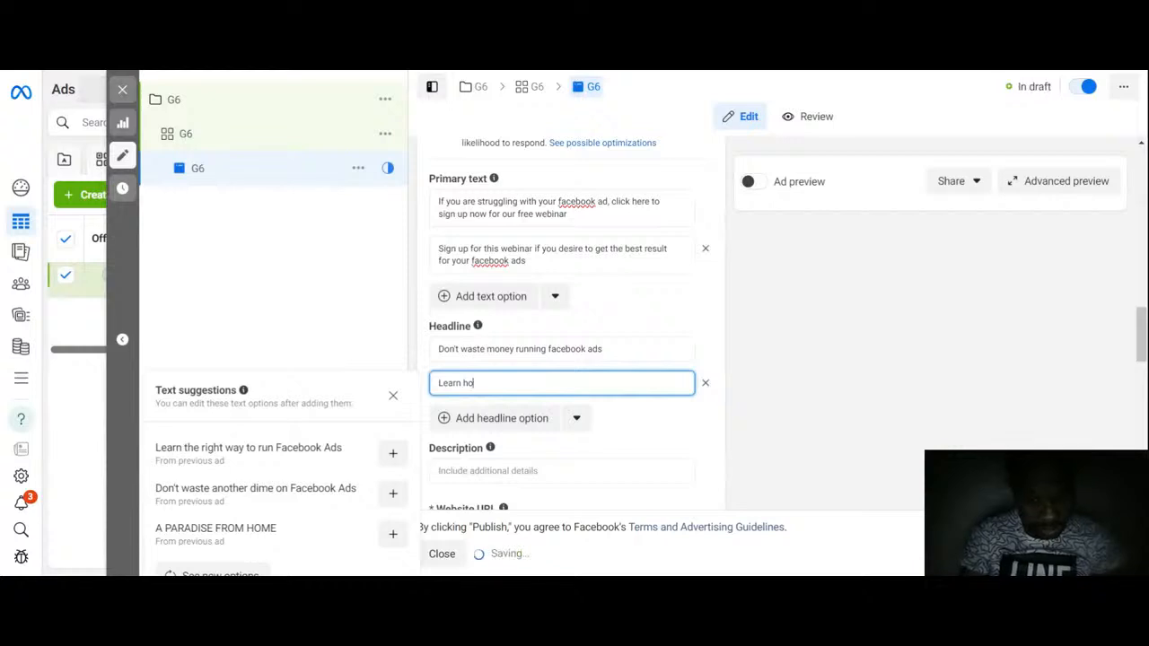
{"action": "type", "text": "How "}
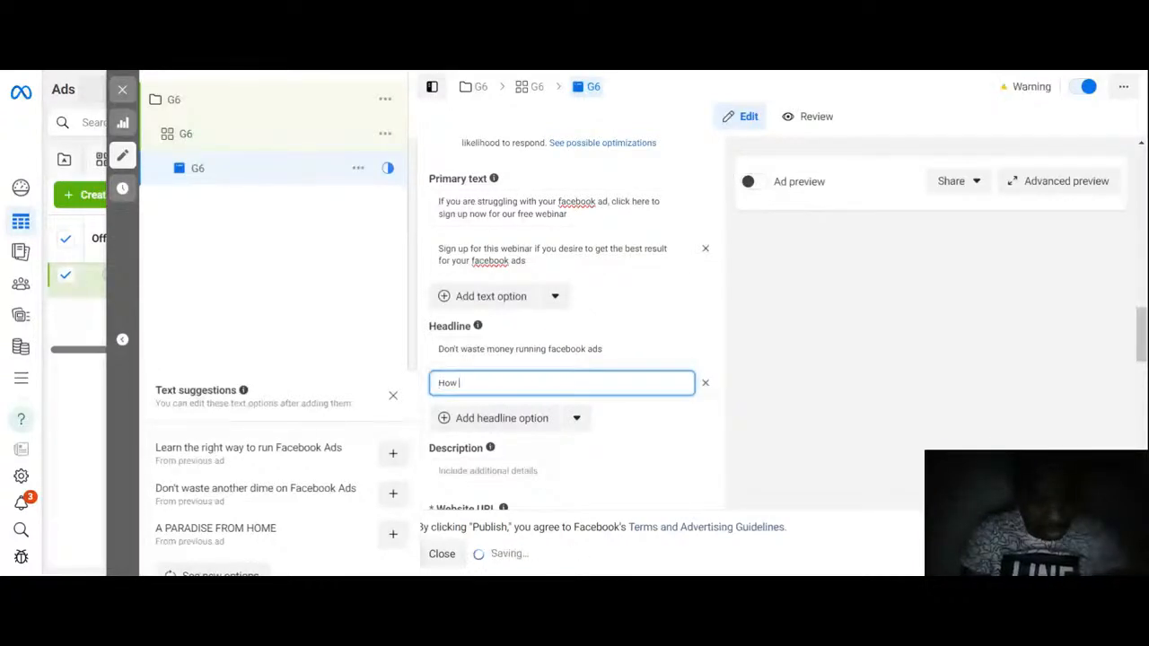
{"action": "type", "text": "to run fac"}
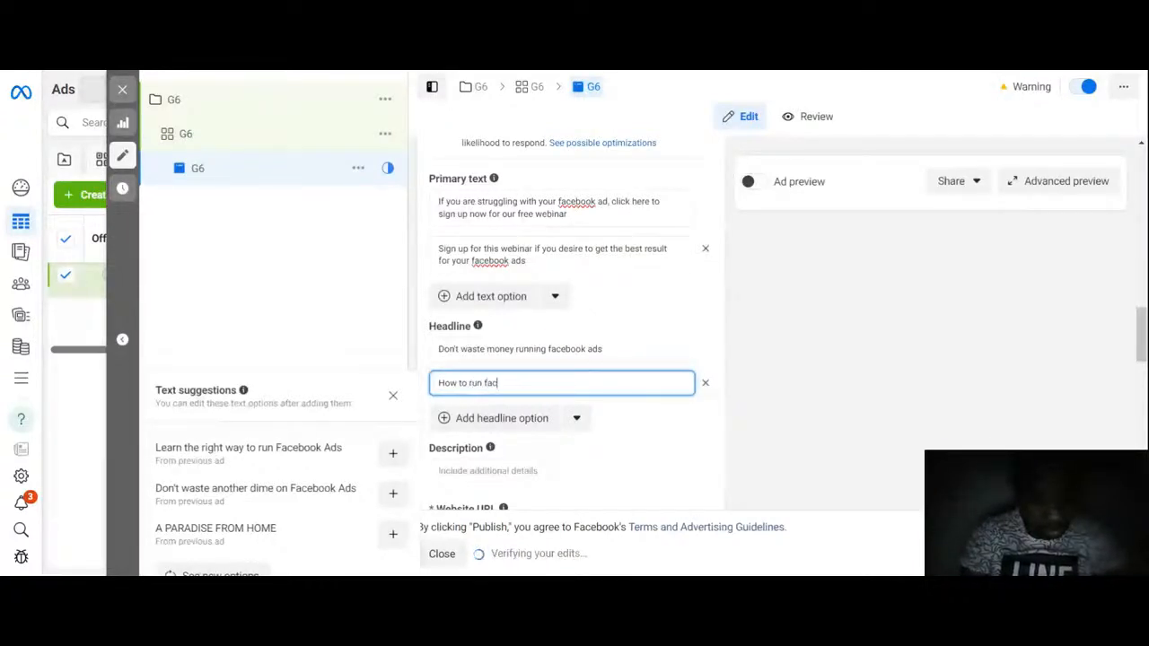
{"action": "type", "text": "ebook "}
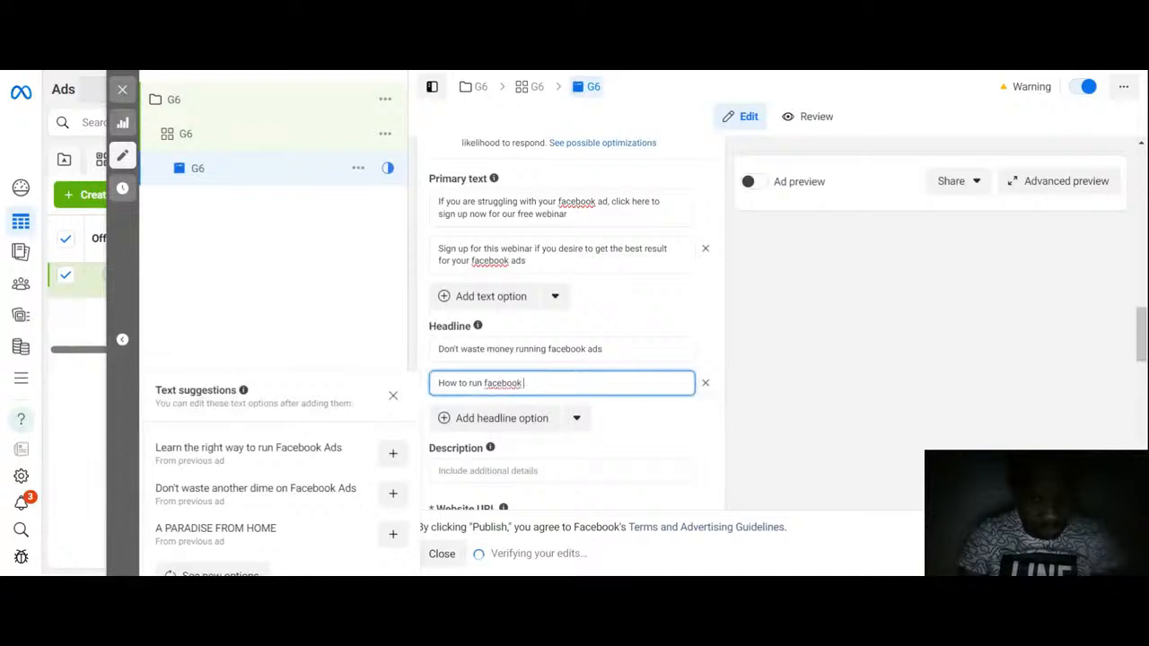
{"action": "type", "text": "ads the ri"}
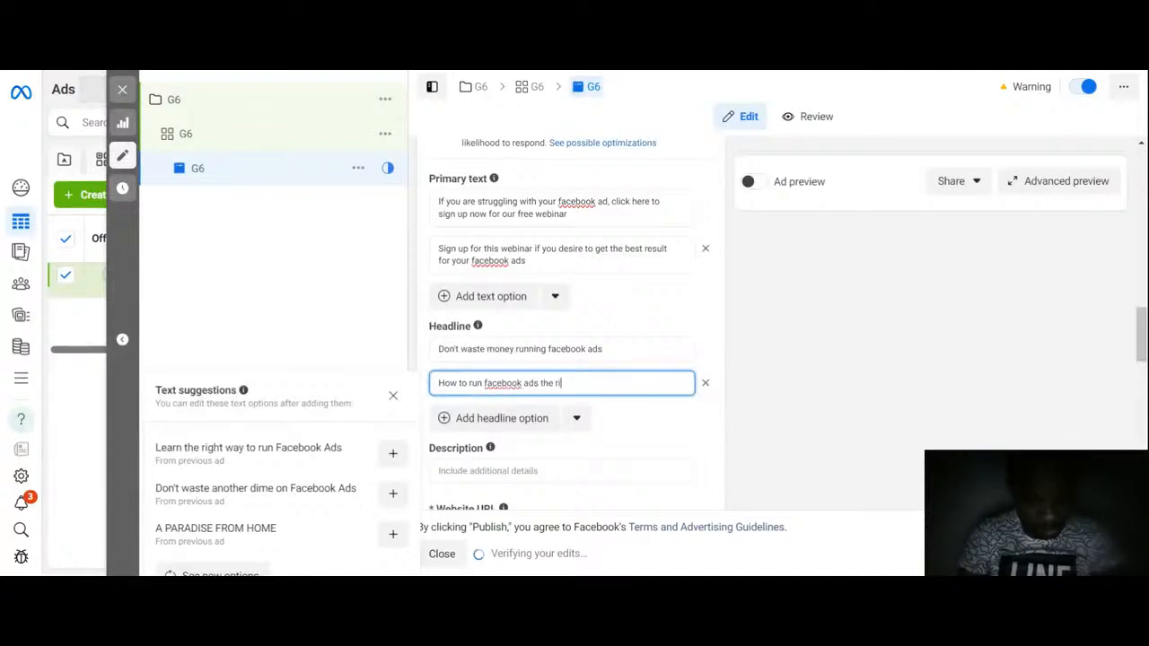
{"action": "type", "text": "ght way"}
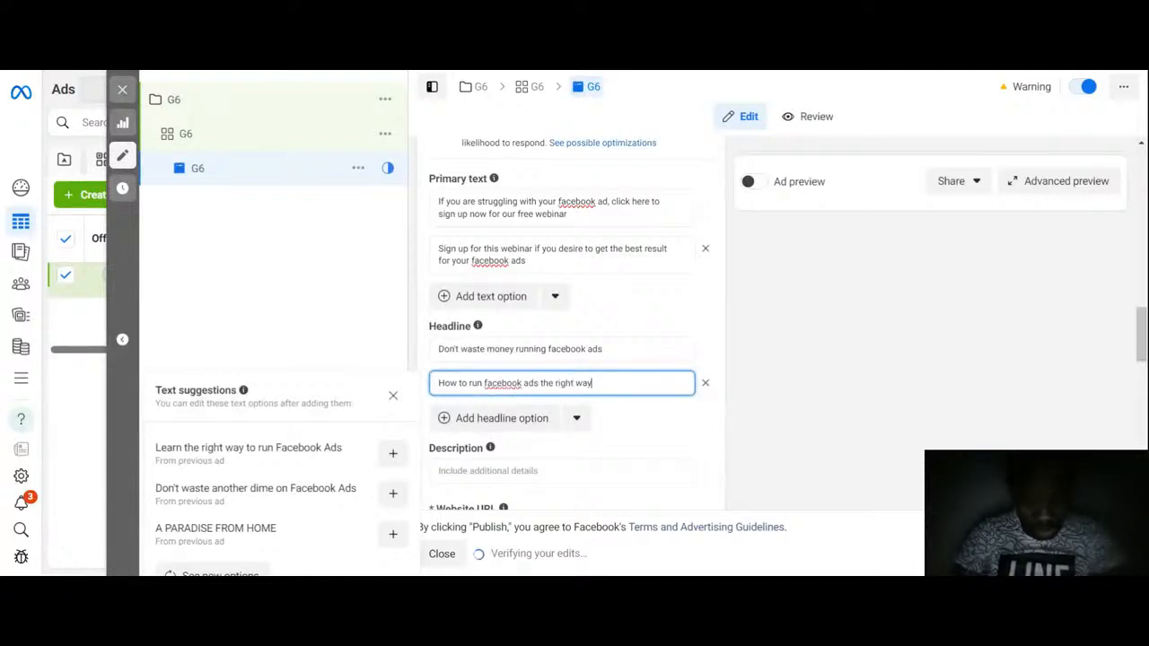
{"action": "left_click", "coordinate": [618, 412]}
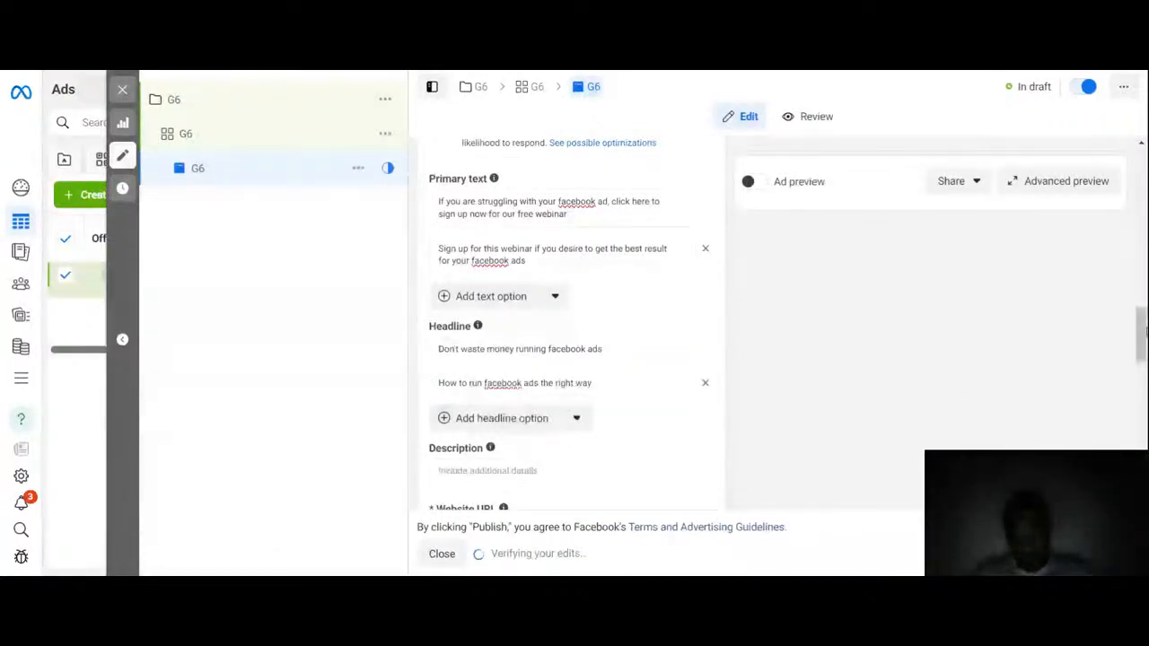
Step: Set the ad's website URL to 'kayus987.systeme.io/freewebinar'
{"action": "left_click_drag", "start_coordinate": [1143, 352], "coordinate": [1143, 368]}
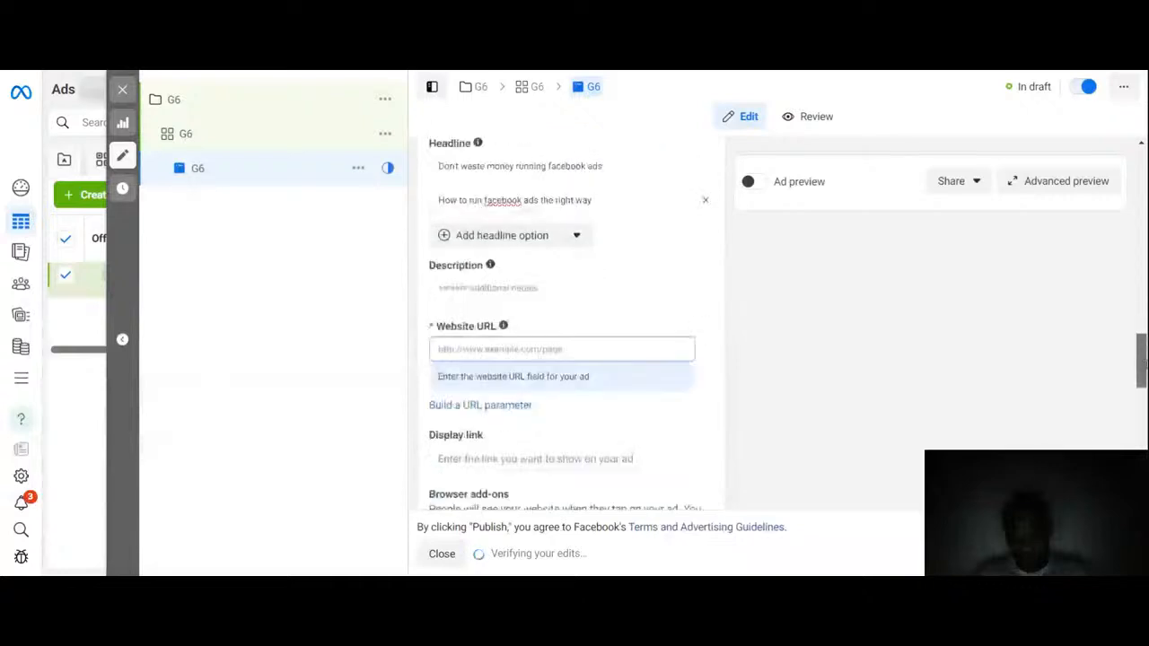
{"action": "left_click", "coordinate": [561, 287]}
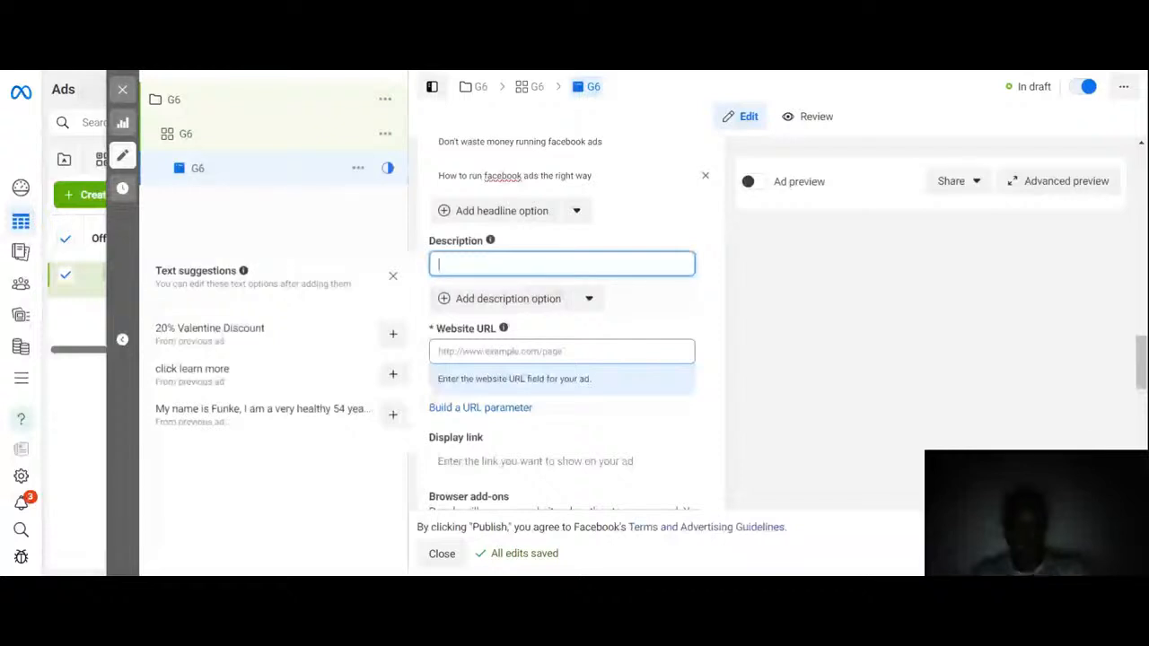
{"action": "left_click", "coordinate": [525, 351]}
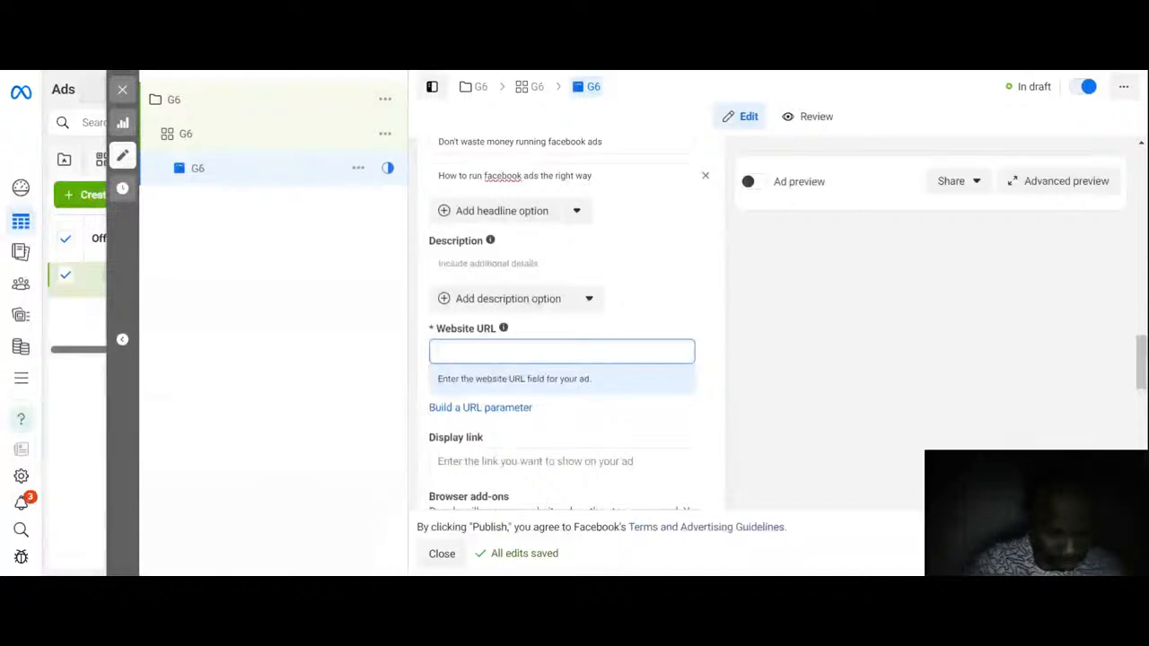
{"action": "type", "text": "kayus"}
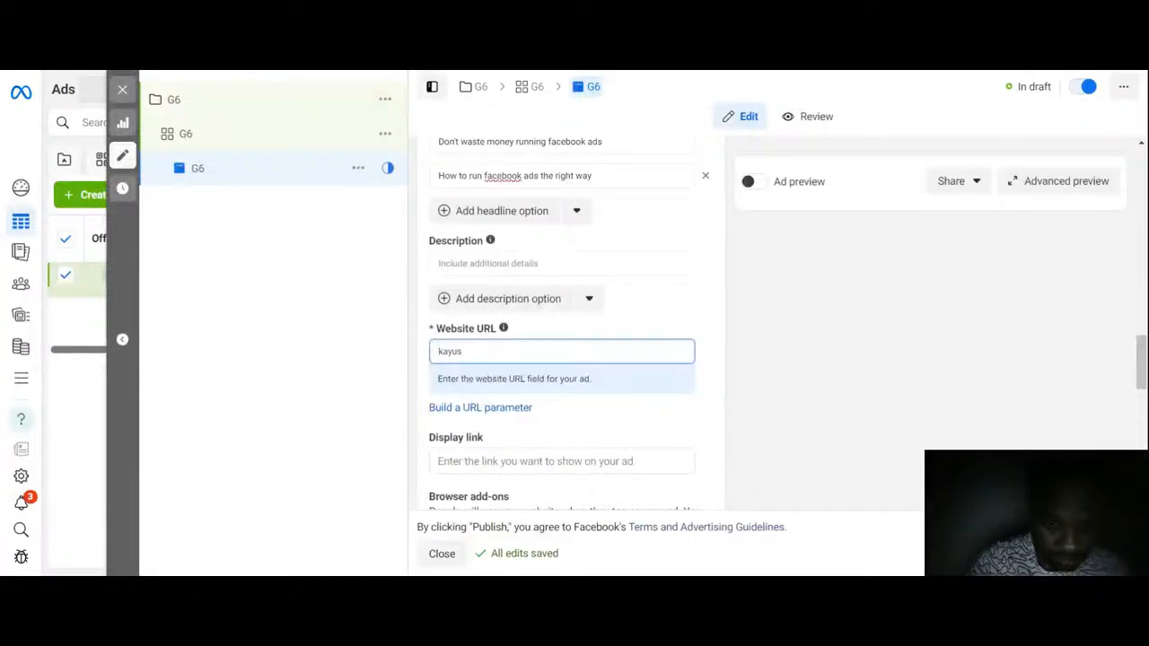
{"action": "type", "text": "987."}
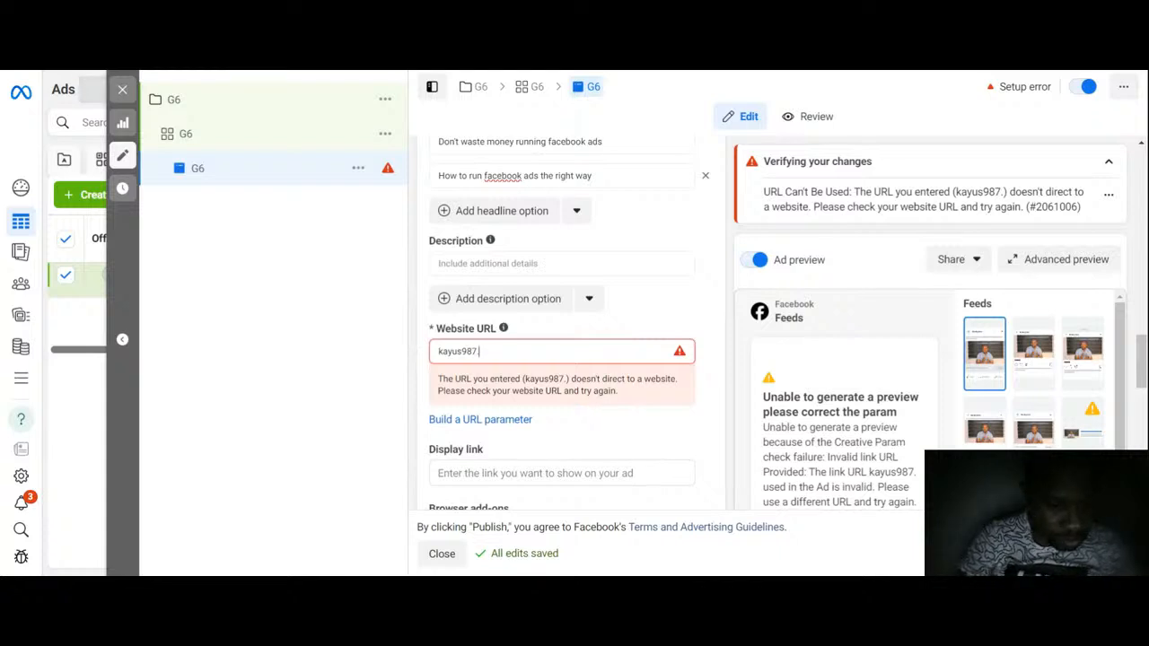
{"action": "type", "text": "systeme."}
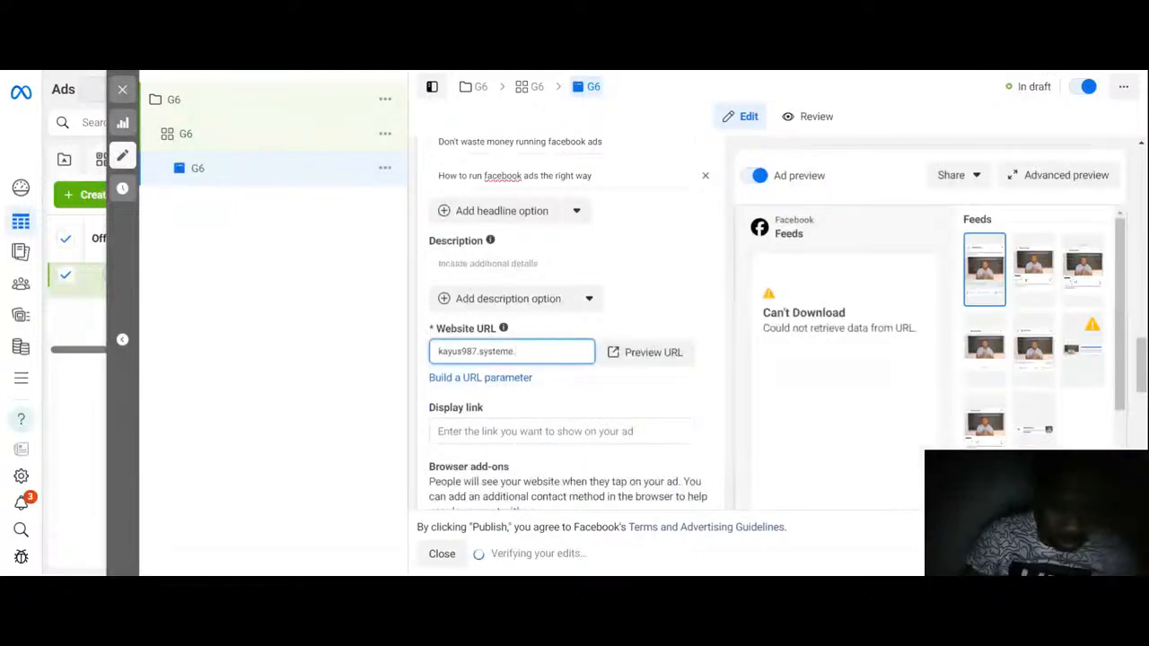
{"action": "type", "text": "io"}
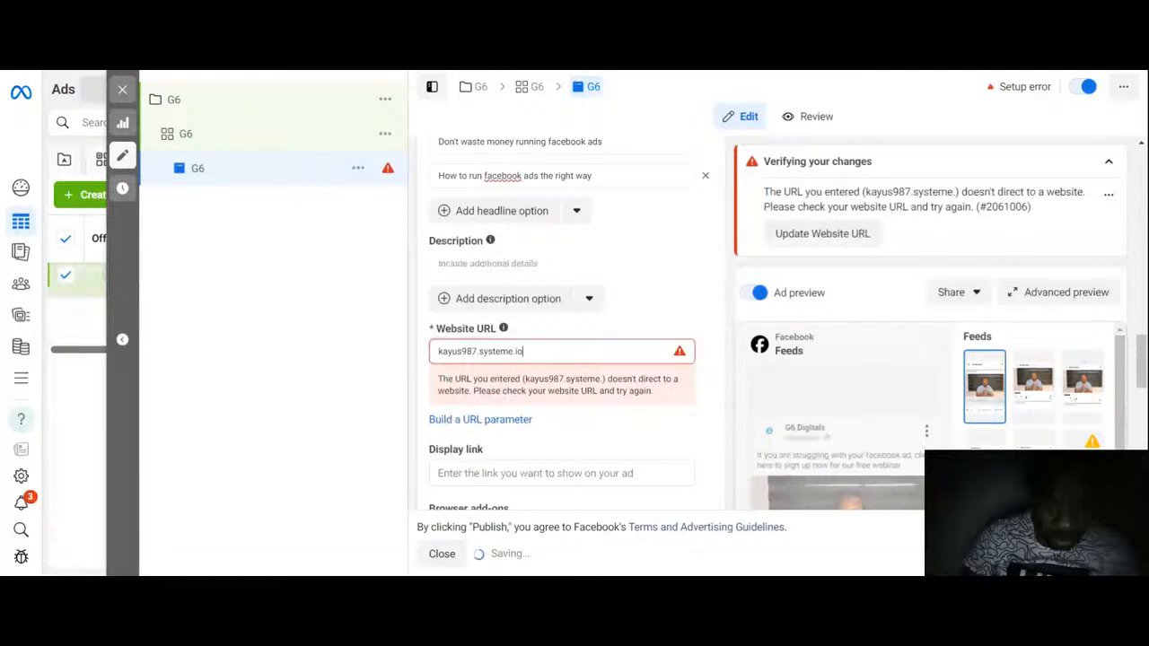
{"action": "type", "text": "/freewebina"}
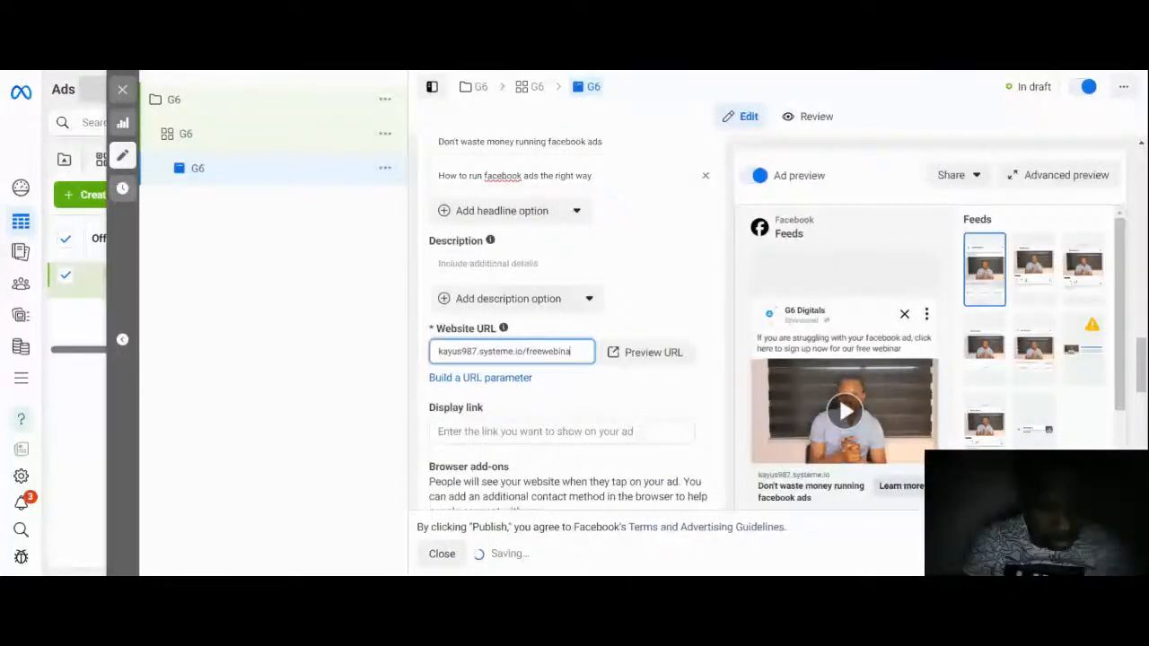
{"action": "type", "text": "r"}
Step: Review the ad preview across the Feeds, Stories and Reels placements, then return to the headline fields
{"action": "left_click", "coordinate": [1071, 348]}
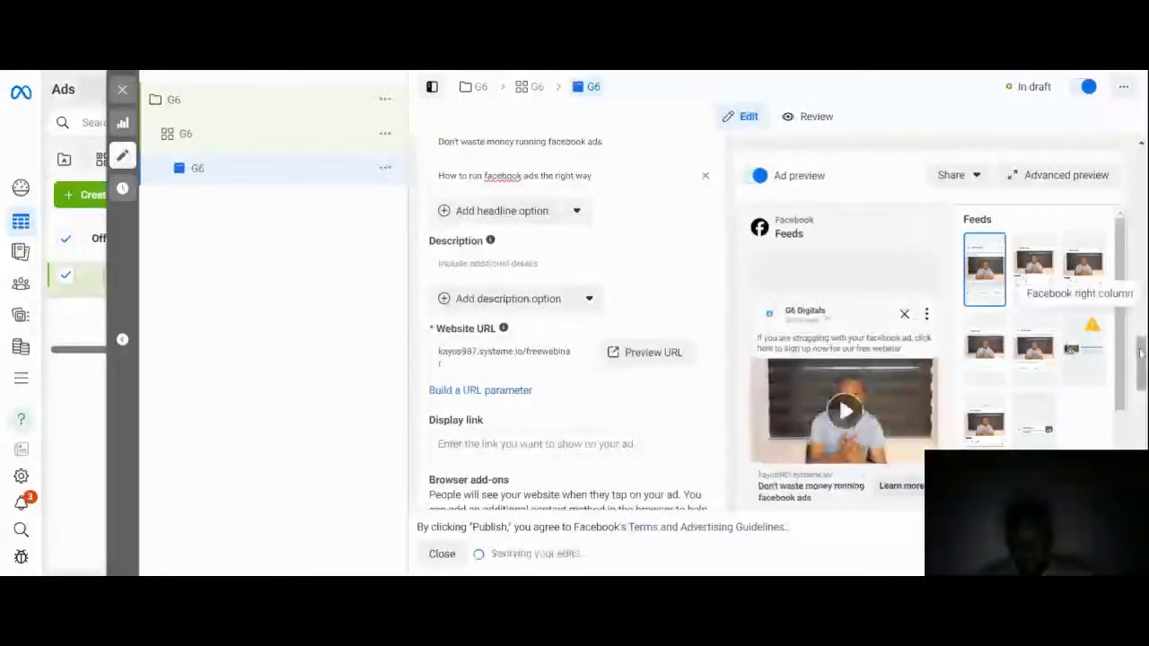
{"action": "scroll", "coordinate": [1140, 354], "scroll_direction": "down", "scroll_amount": 2}
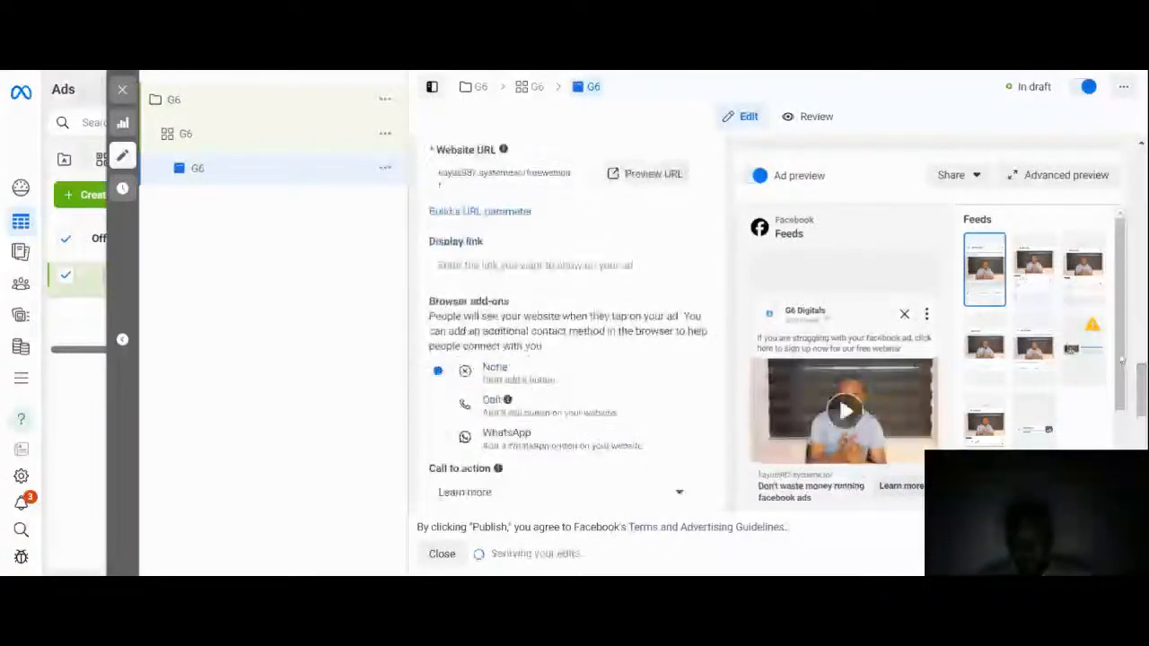
{"action": "left_click_drag", "start_coordinate": [1122, 360], "coordinate": [1125, 380]}
{"action": "scroll", "coordinate": [1124, 379], "scroll_direction": "down", "scroll_amount": 3}
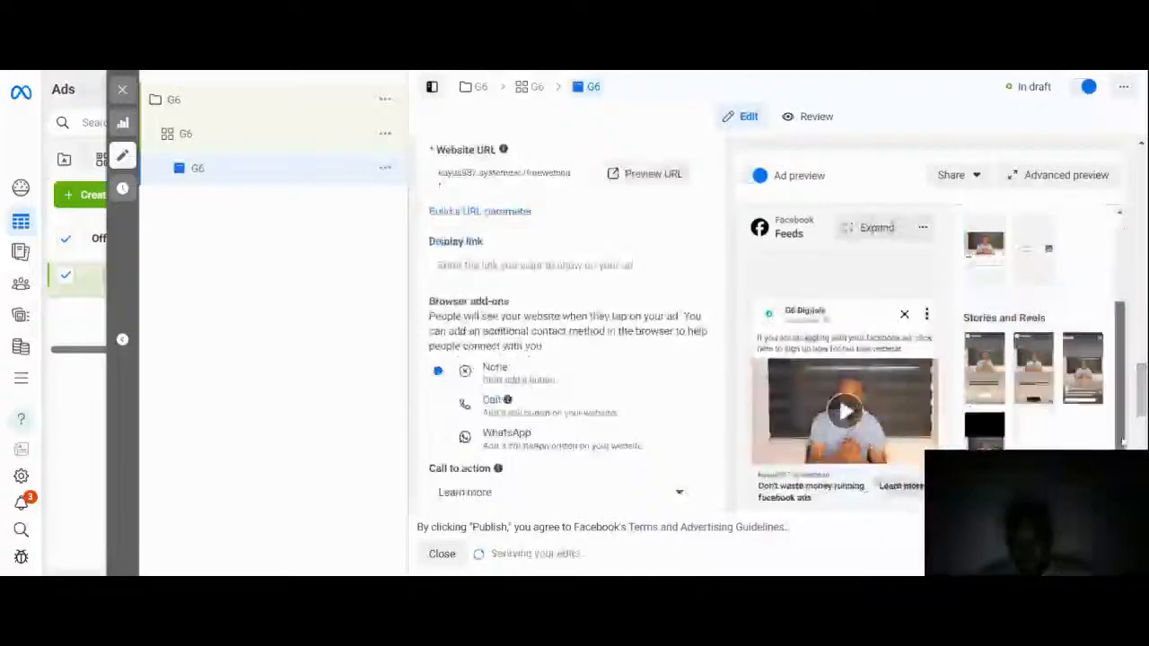
{"action": "left_click_drag", "start_coordinate": [1144, 386], "coordinate": [1144, 458]}
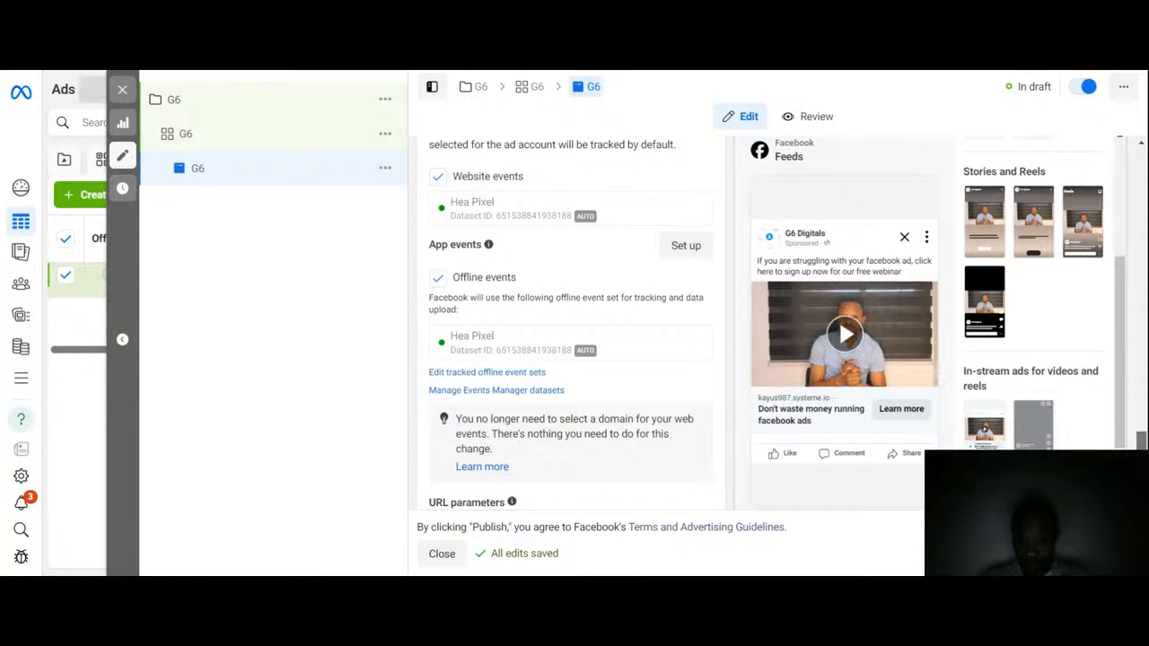
{"action": "scroll", "coordinate": [1111, 353], "scroll_direction": "up", "scroll_amount": 10}
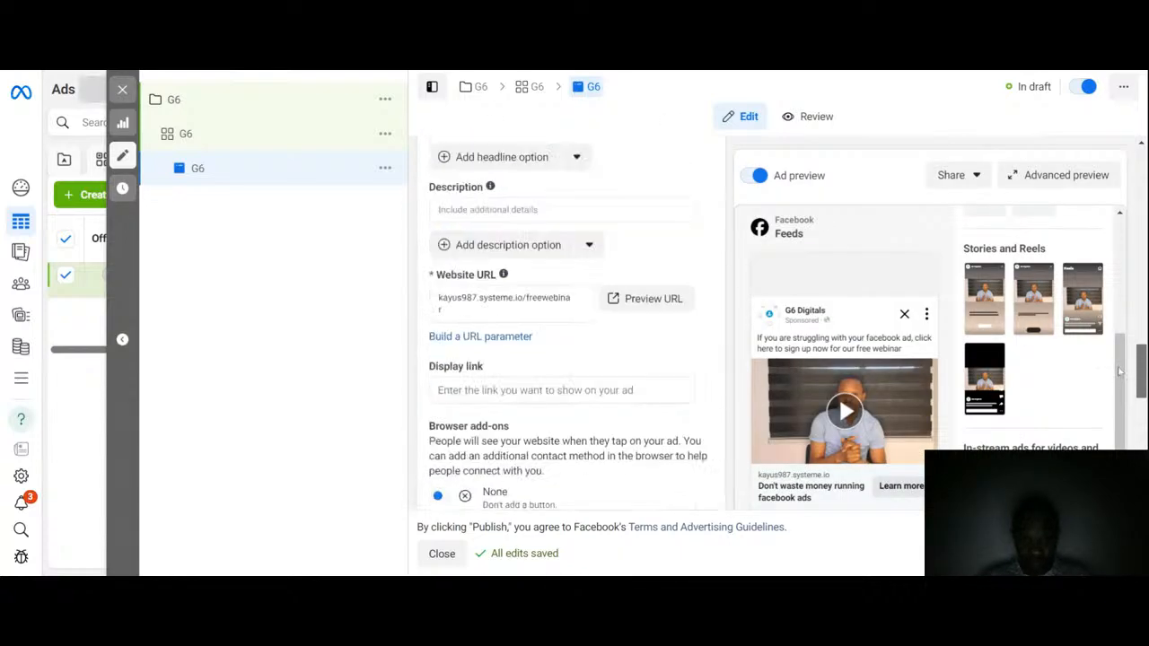
{"action": "scroll", "coordinate": [1111, 353], "scroll_direction": "up", "scroll_amount": 2}
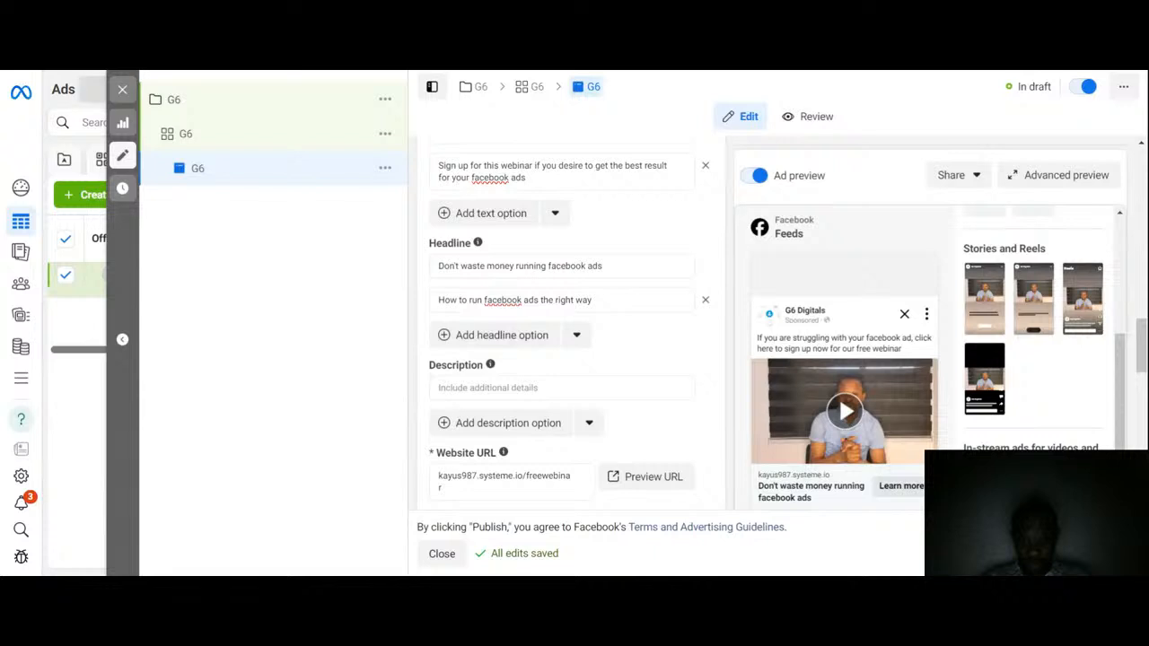
{"action": "left_click", "coordinate": [619, 267]}
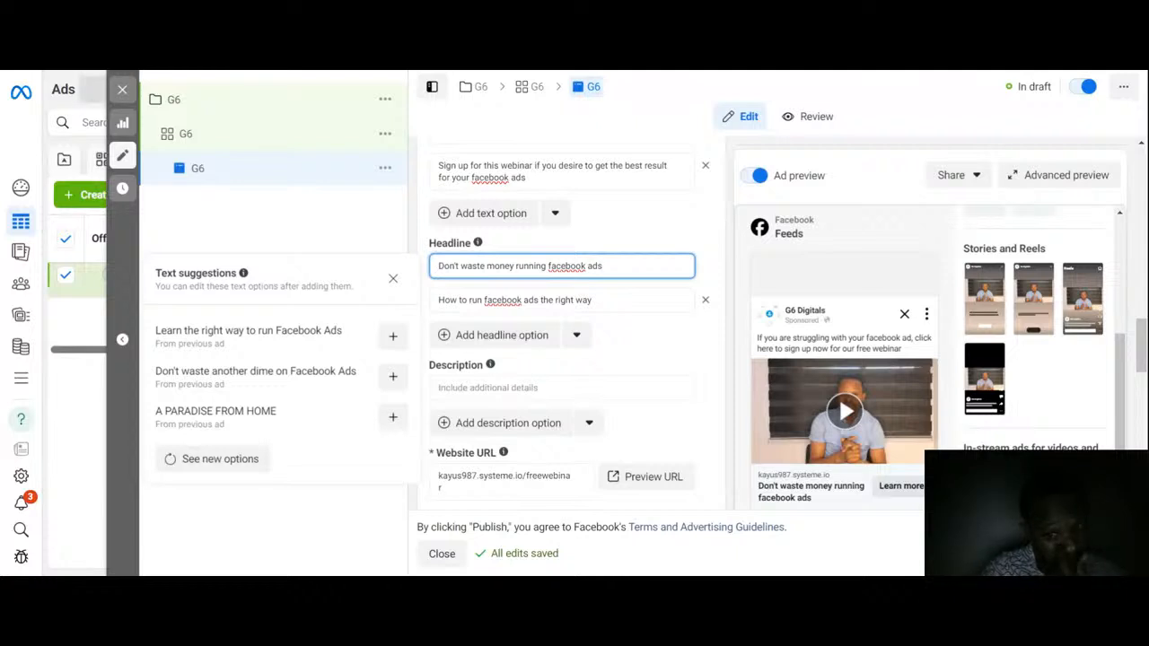
Step: Rewrite the first headline option as 'Free Facebook Ads Training'
{"action": "key", "text": "BackSpace"}
{"action": "key", "text": "BackSpace"}
{"action": "key", "text": "BackSpace"}
{"action": "key", "text": "BackSpace"}
{"action": "key", "text": "BackSpace"}
{"action": "key", "text": "BackSpace"}
{"action": "key", "text": "BackSpace"}
{"action": "key", "text": "BackSpace"}
{"action": "key", "text": "BackSpace"}
{"action": "key", "text": "BackSpace"}
{"action": "key", "text": "BackSpace"}
{"action": "key", "text": "BackSpace"}
{"action": "key", "text": "BackSpace"}
{"action": "key", "text": "BackSpace"}
{"action": "key", "text": "BackSpace"}
{"action": "key", "text": "BackSpace"}
{"action": "key", "text": "BackSpace"}
{"action": "key", "text": "BackSpace"}
{"action": "key", "text": "BackSpace"}
{"action": "key", "text": "BackSpace"}
{"action": "key", "text": "BackSpace"}
{"action": "key", "text": "BackSpace"}
{"action": "key", "text": "BackSpace"}
{"action": "key", "text": "BackSpace"}
{"action": "key", "text": "BackSpace"}
{"action": "key", "text": "BackSpace"}
{"action": "key", "text": "BackSpace"}
{"action": "key", "text": "BackSpace"}
{"action": "key", "text": "BackSpace"}
{"action": "key", "text": "BackSpace"}
{"action": "key", "text": "BackSpace"}
{"action": "key", "text": "BackSpace"}
{"action": "key", "text": "BackSpace"}
{"action": "key", "text": "BackSpace"}
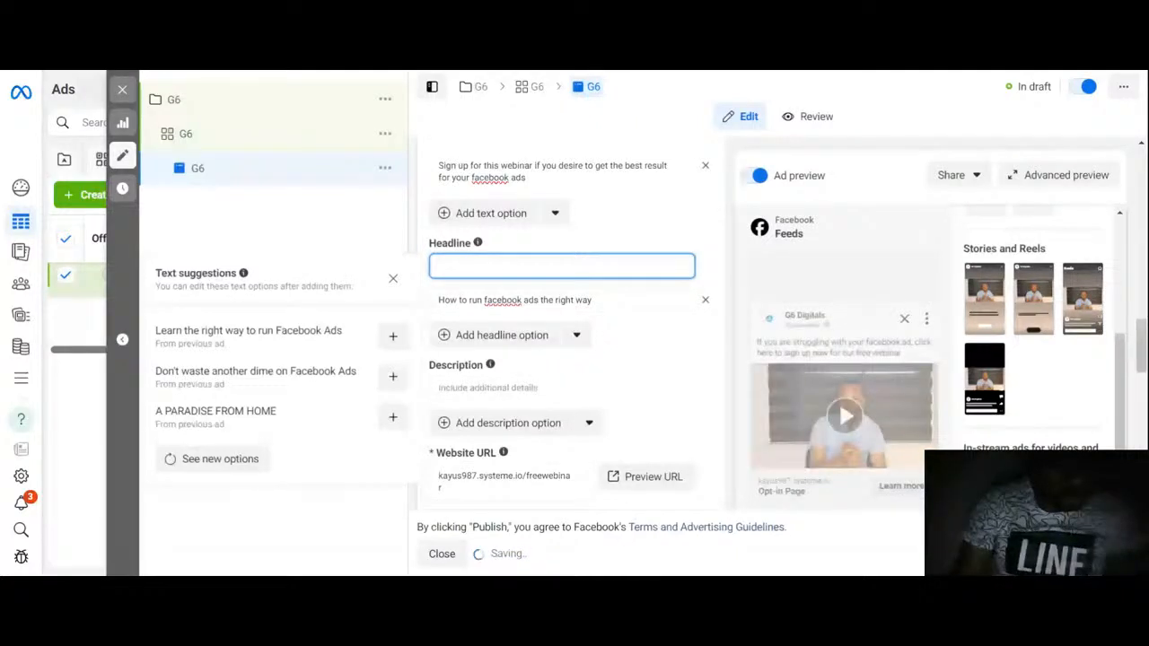
{"action": "type", "text": "Free"}
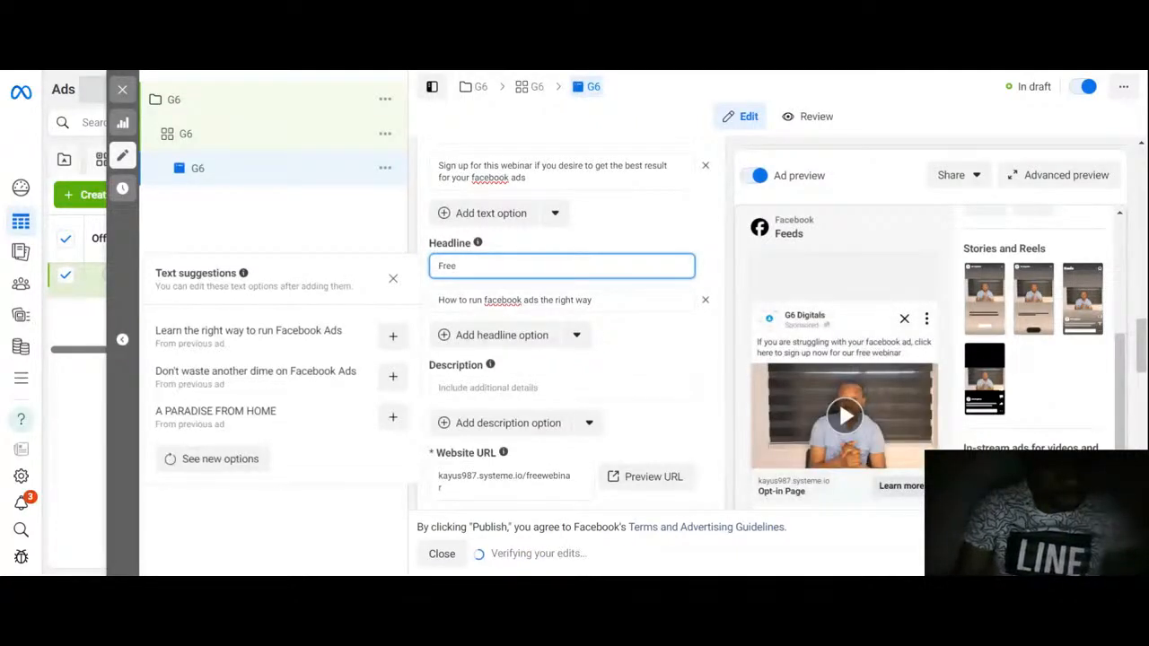
{"action": "type", "text": " Fsc//"}
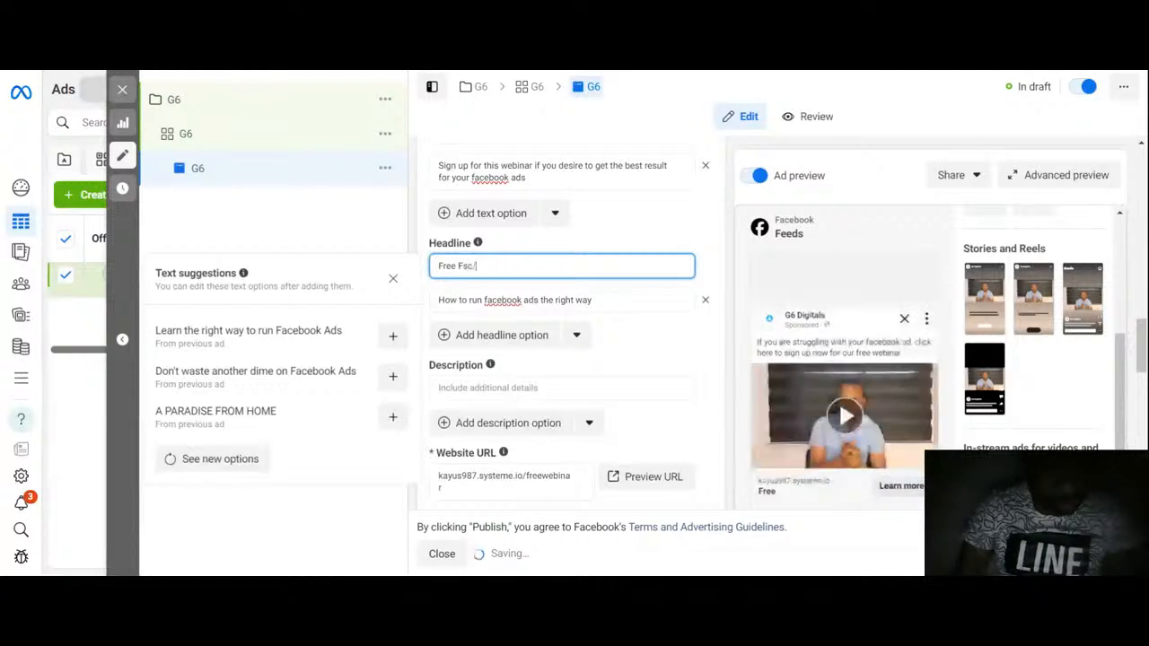
{"action": "key", "text": "BackSpace"}
{"action": "key", "text": "BackSpace"}
{"action": "key", "text": "BackSpace"}
{"action": "key", "text": "BackSpace"}
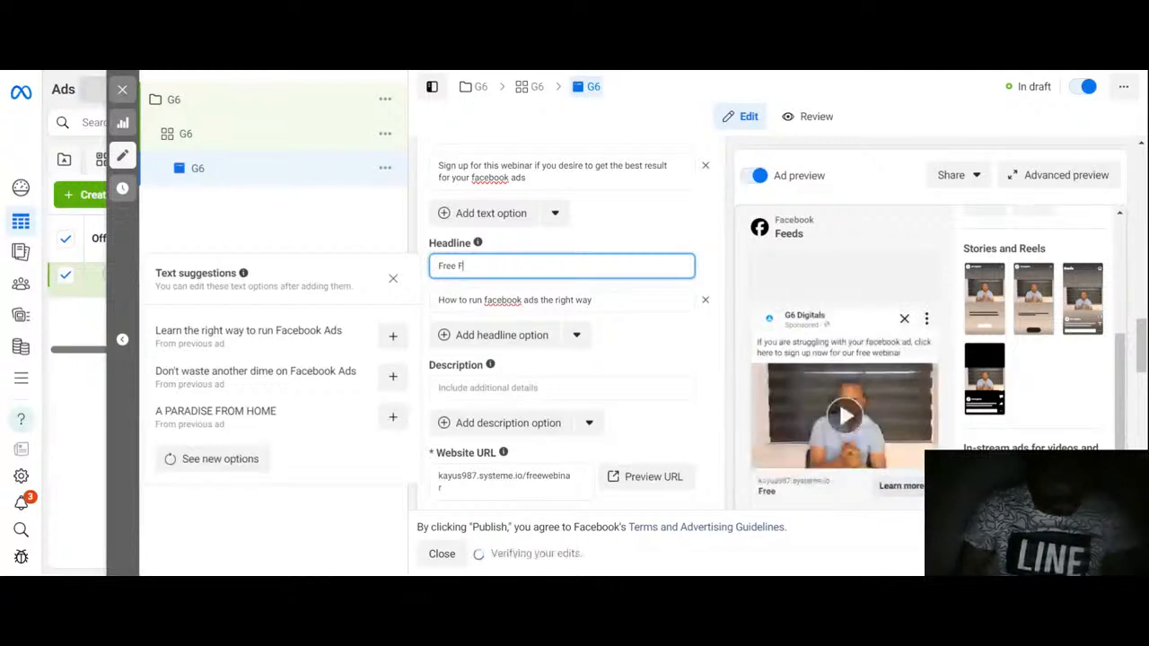
{"action": "type", "text": "acebo"}
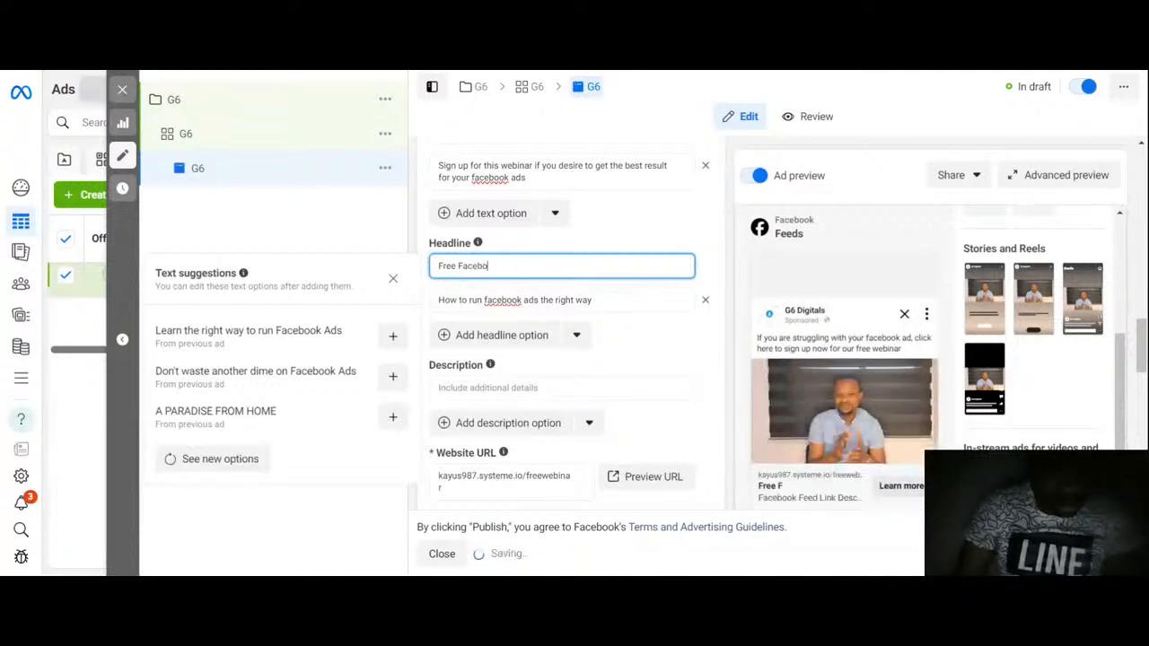
{"action": "type", "text": "ok Ads Webinar"}
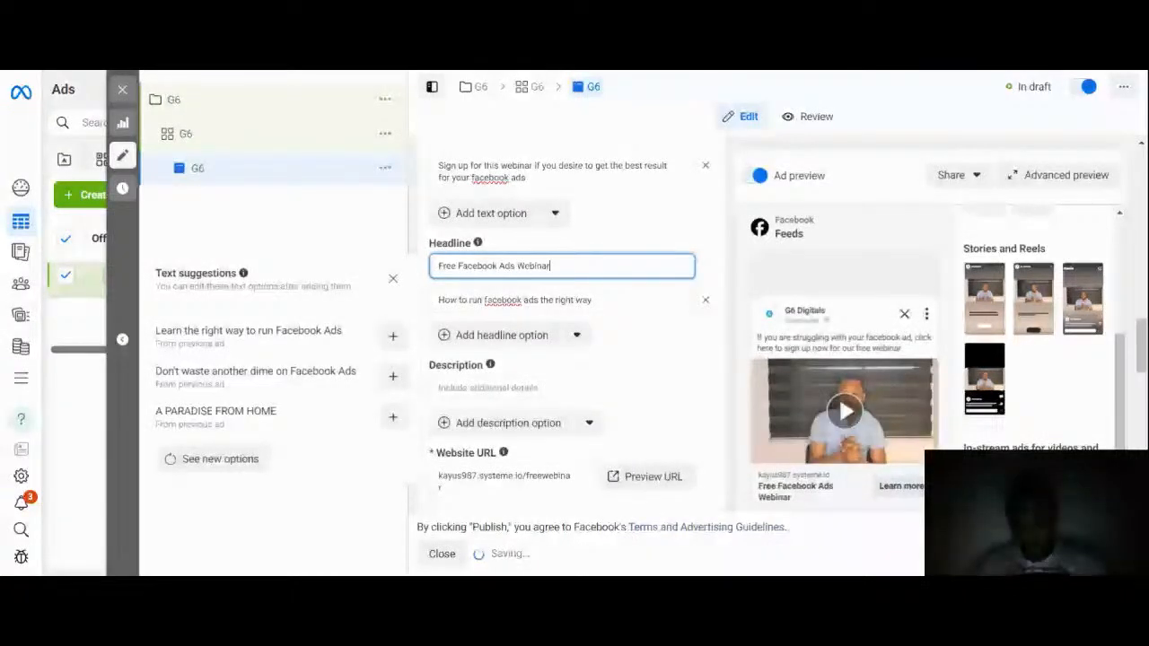
{"action": "key", "text": "BackSpace"}
{"action": "key", "text": "BackSpace"}
{"action": "key", "text": "BackSpace"}
{"action": "key", "text": "BackSpace"}
{"action": "key", "text": "BackSpace"}
{"action": "key", "text": "BackSpace"}
{"action": "key", "text": "BackSpace"}
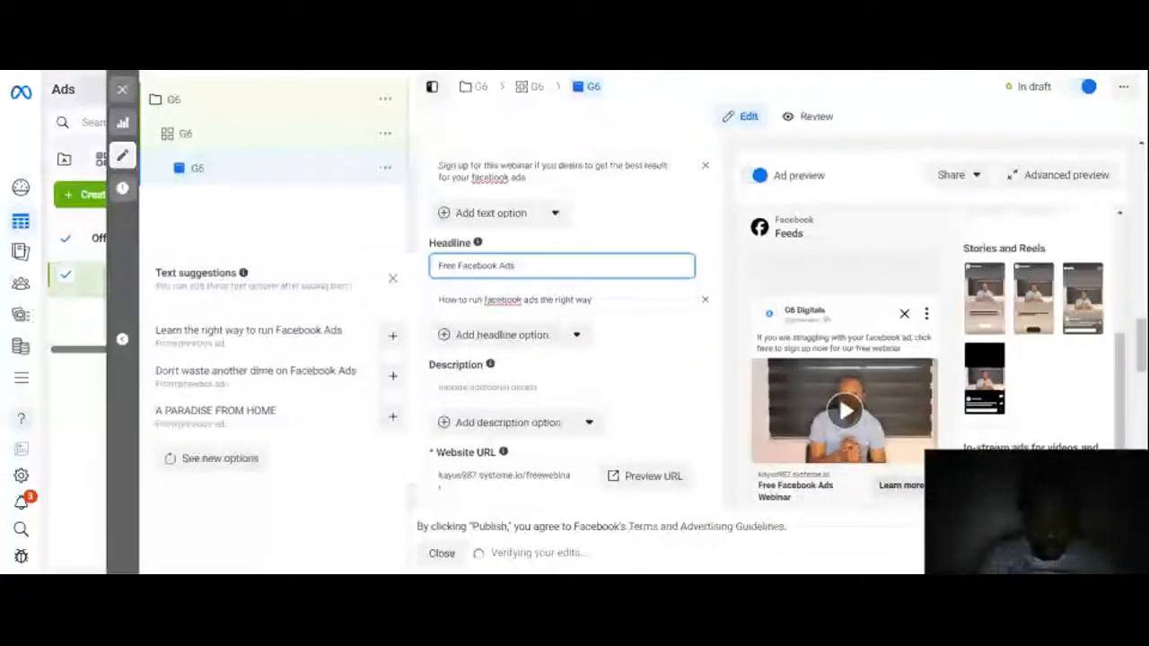
{"action": "type", "text": "Training"}
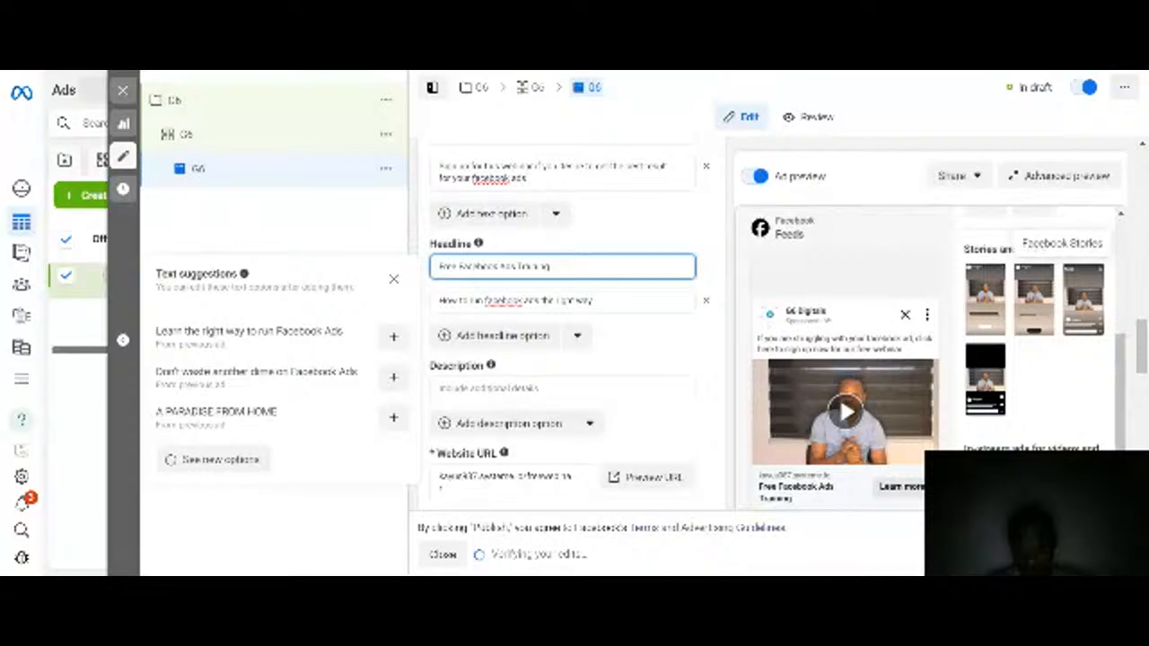
Step: Set the ad's call to action to 'Sign up'
{"action": "left_click", "coordinate": [1143, 354]}
{"action": "left_click_drag", "start_coordinate": [1143, 355], "coordinate": [1143, 429]}
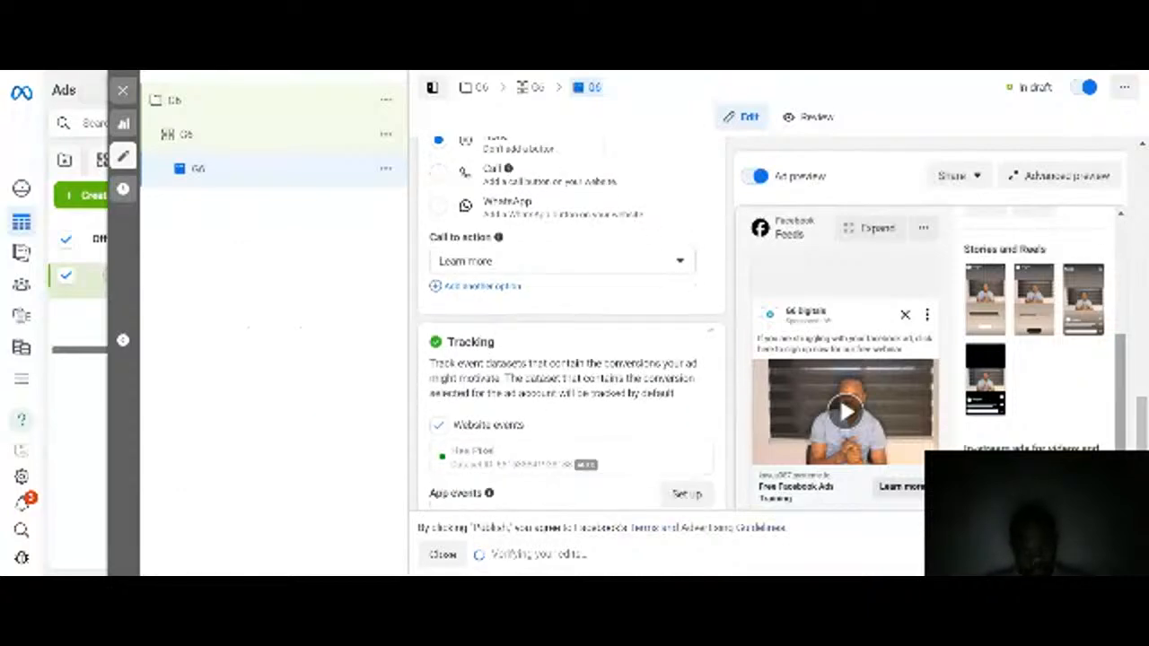
{"action": "left_click", "coordinate": [641, 260]}
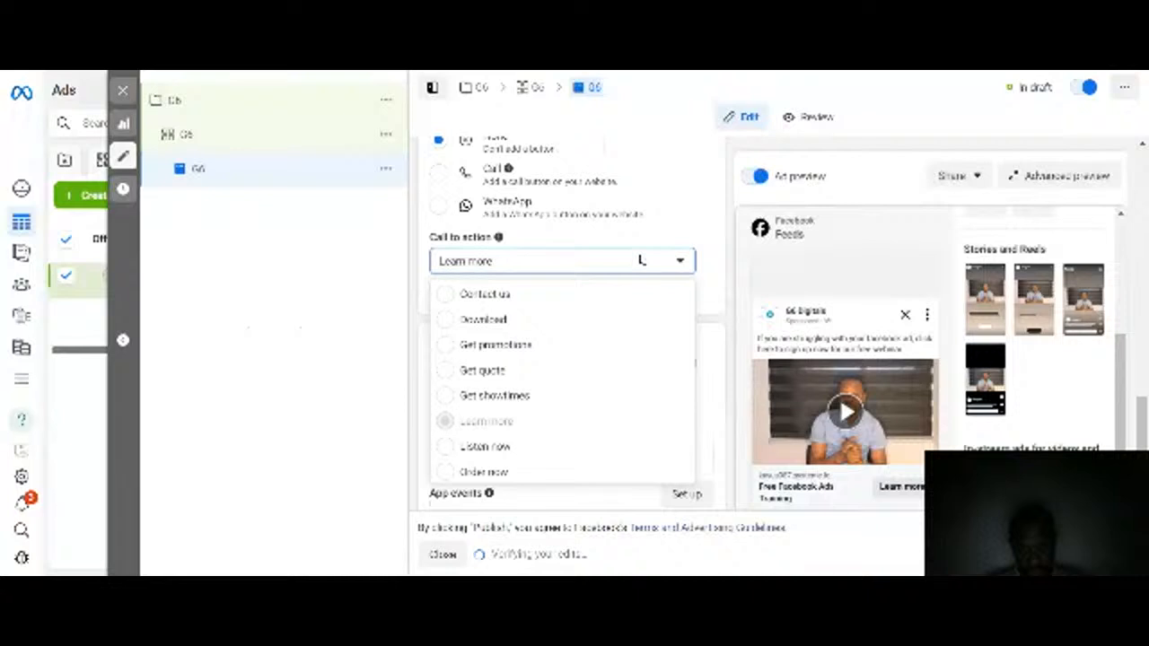
{"action": "scroll", "coordinate": [515, 404], "scroll_direction": "down", "scroll_amount": 2}
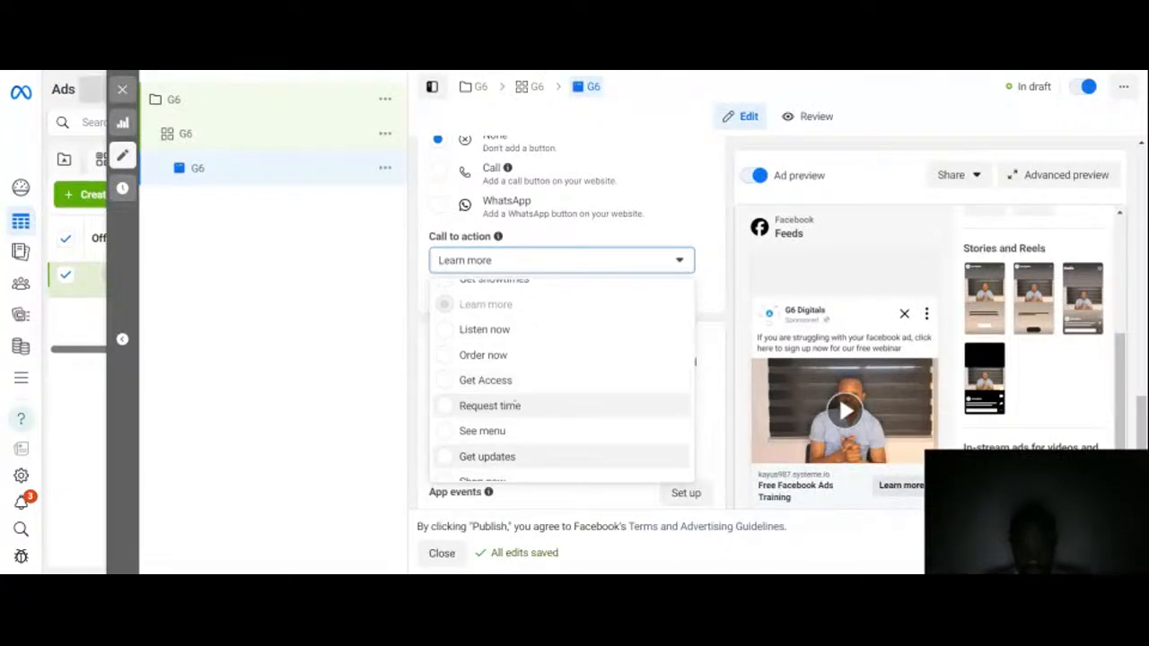
{"action": "scroll", "coordinate": [515, 403], "scroll_direction": "down", "scroll_amount": 2}
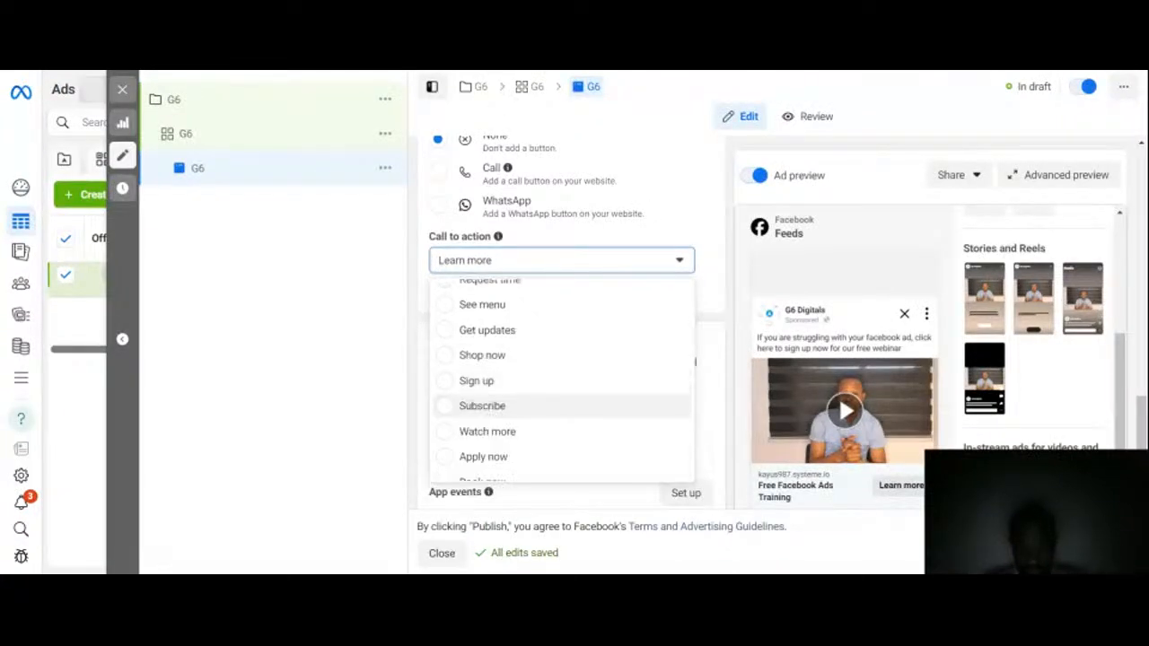
{"action": "left_click", "coordinate": [496, 382]}
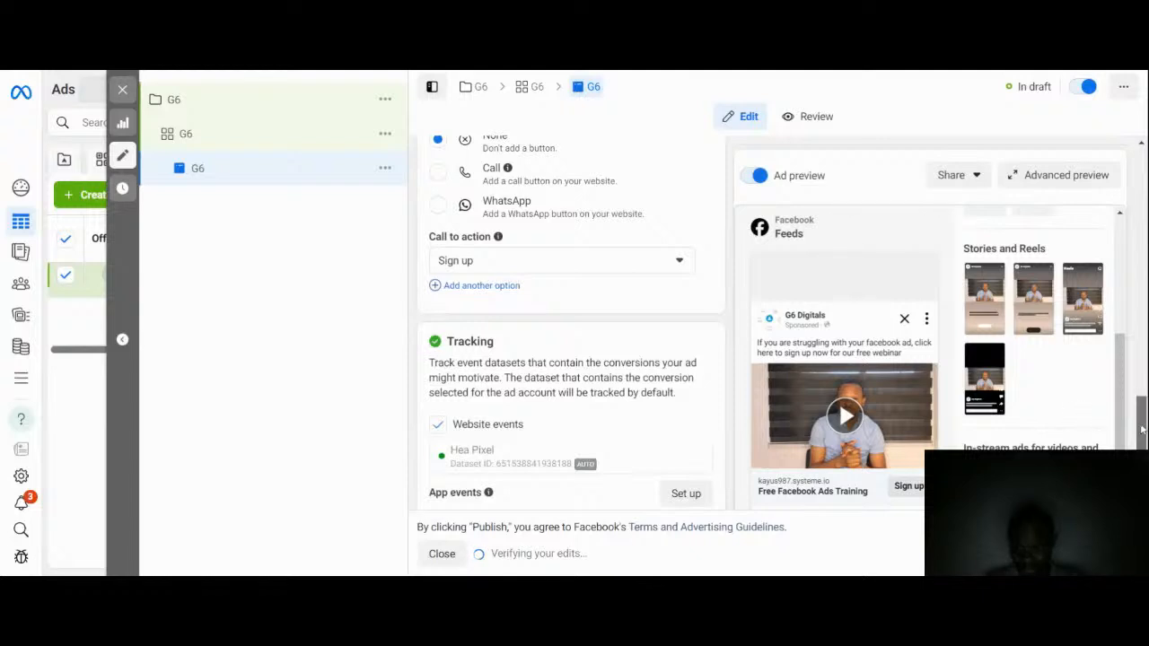
Step: Enter 'First 20 people only' as the ad's description
{"action": "scroll", "coordinate": [682, 467], "scroll_direction": "down", "scroll_amount": 3}
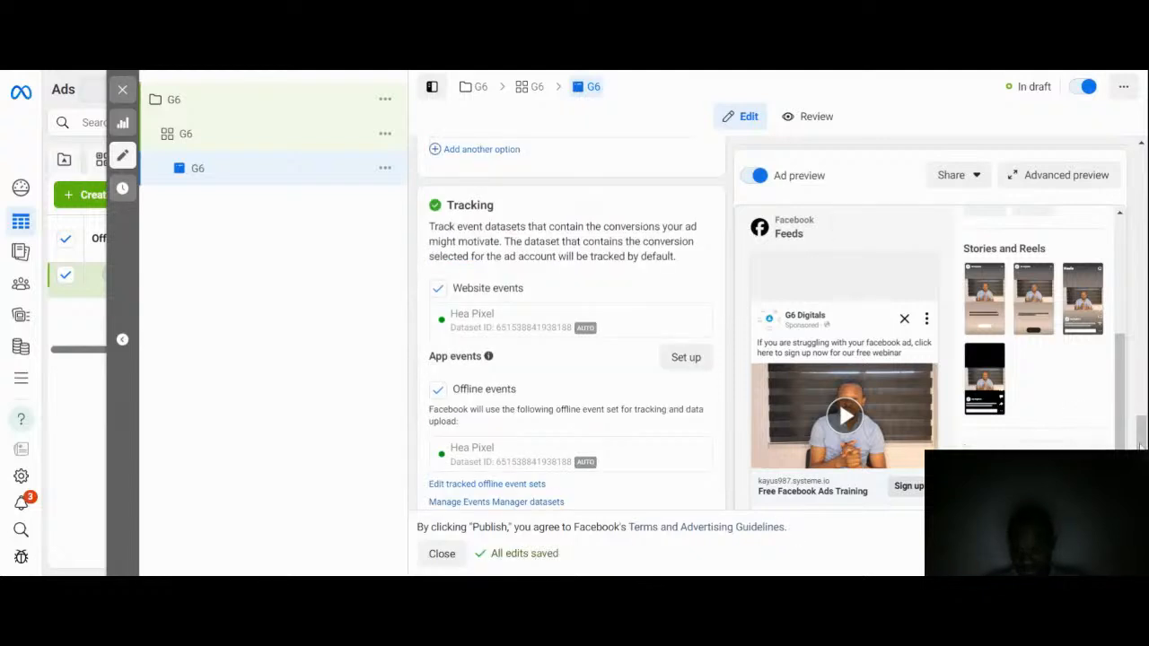
{"action": "scroll", "coordinate": [790, 533], "scroll_direction": "down", "scroll_amount": 3}
{"action": "scroll", "coordinate": [827, 352], "scroll_direction": "down", "scroll_amount": 2}
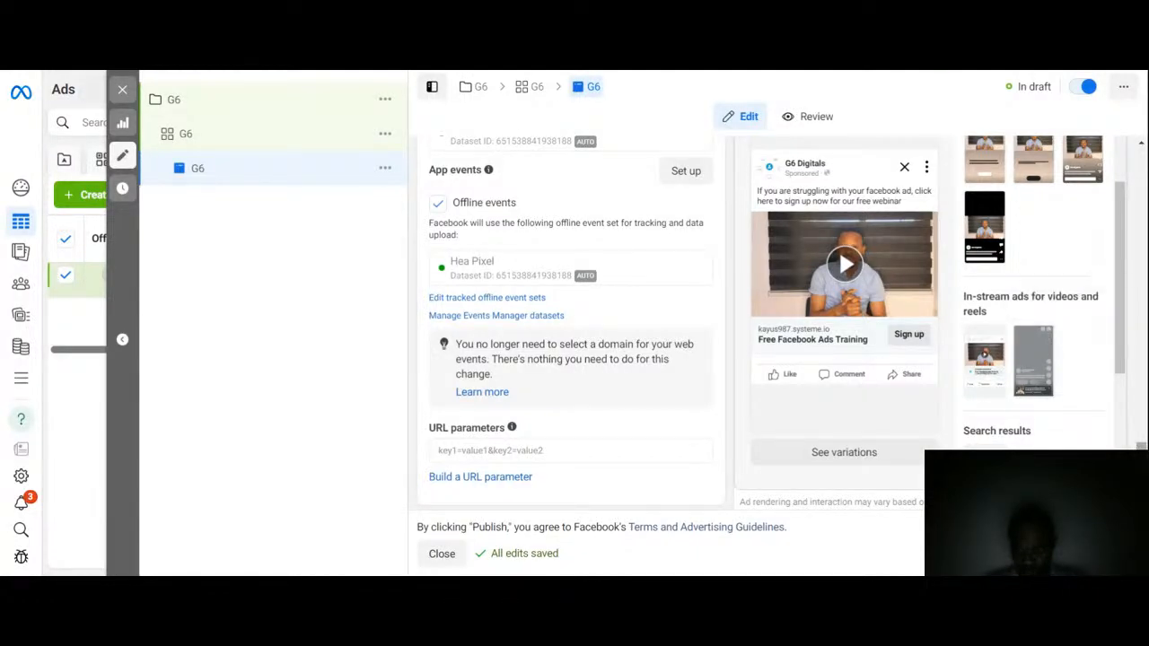
{"action": "left_click_drag", "start_coordinate": [1141, 446], "coordinate": [1142, 350]}
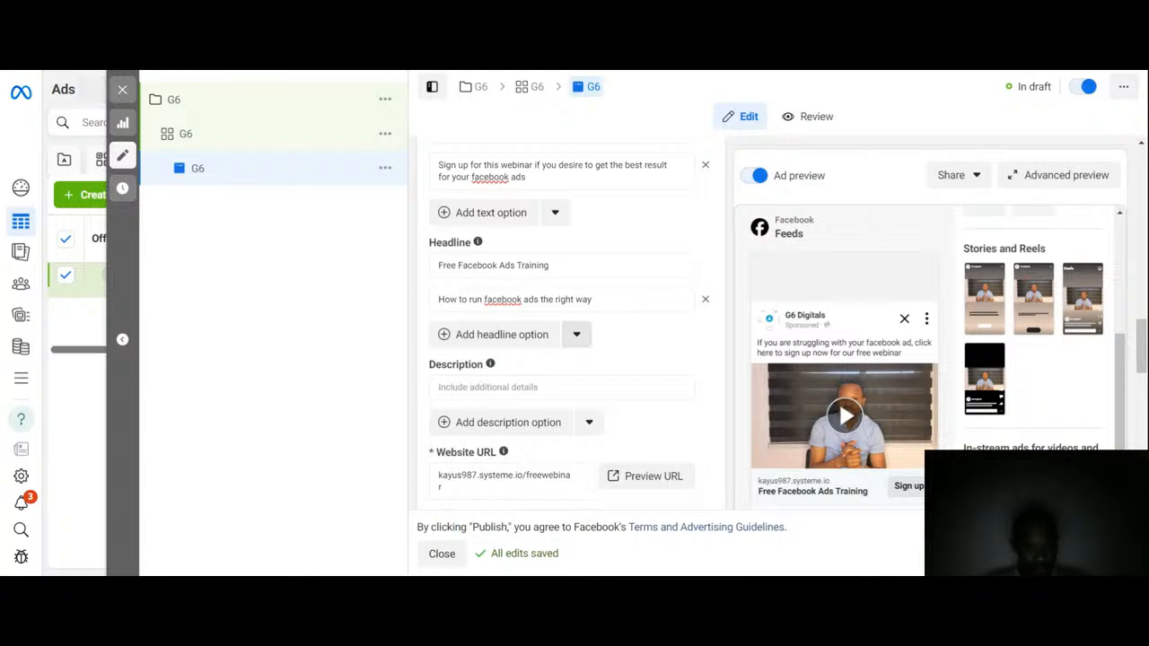
{"action": "left_click", "coordinate": [560, 387]}
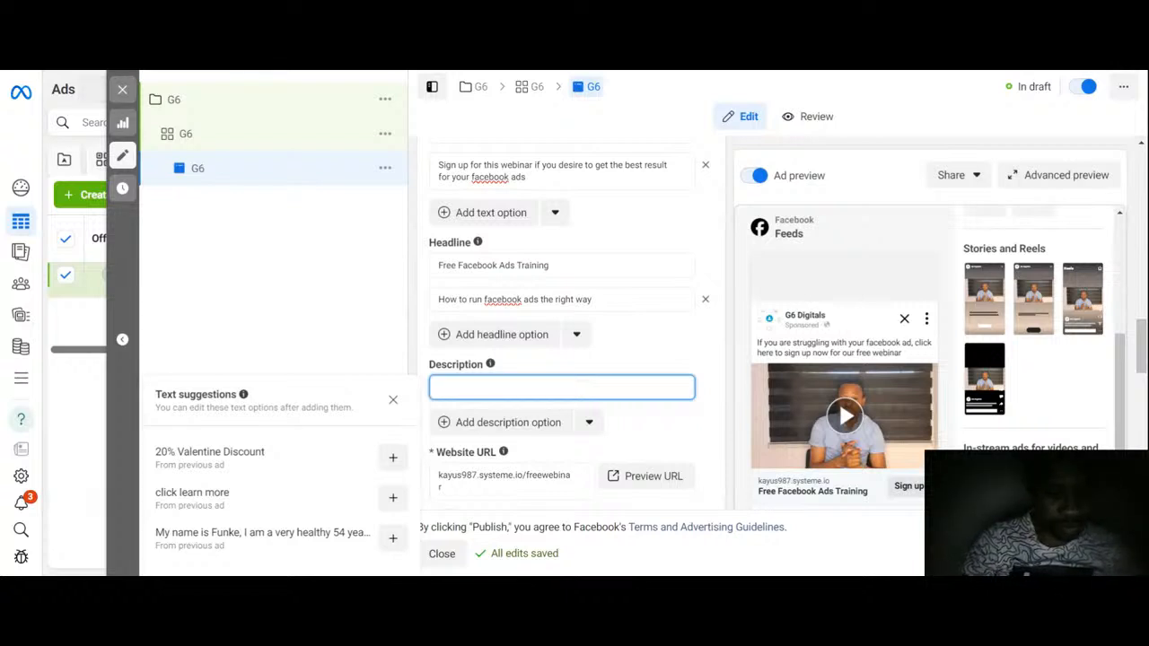
{"action": "type", "text": "Fi"}
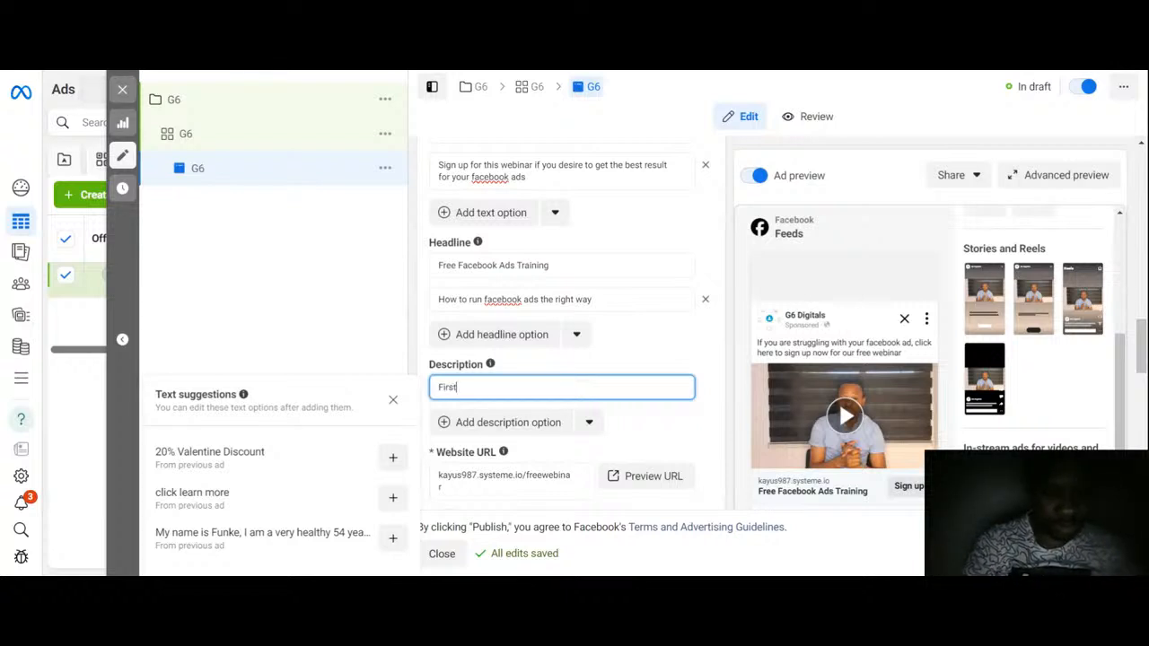
{"action": "type", "text": "rst"}
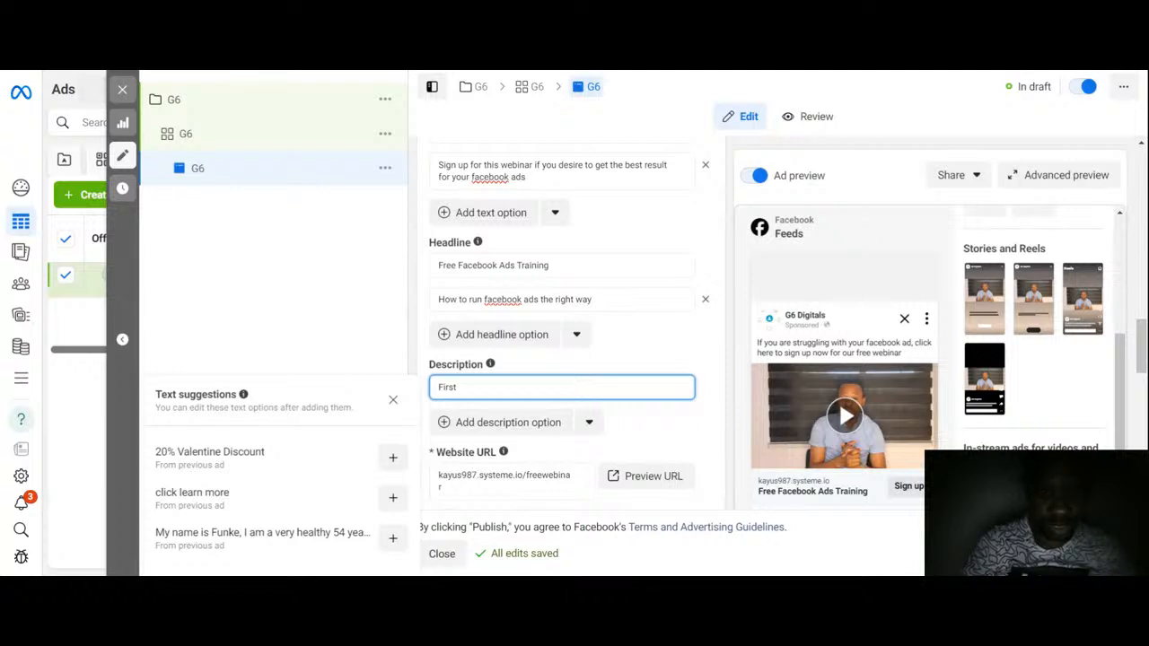
{"action": "type", "text": " 20"}
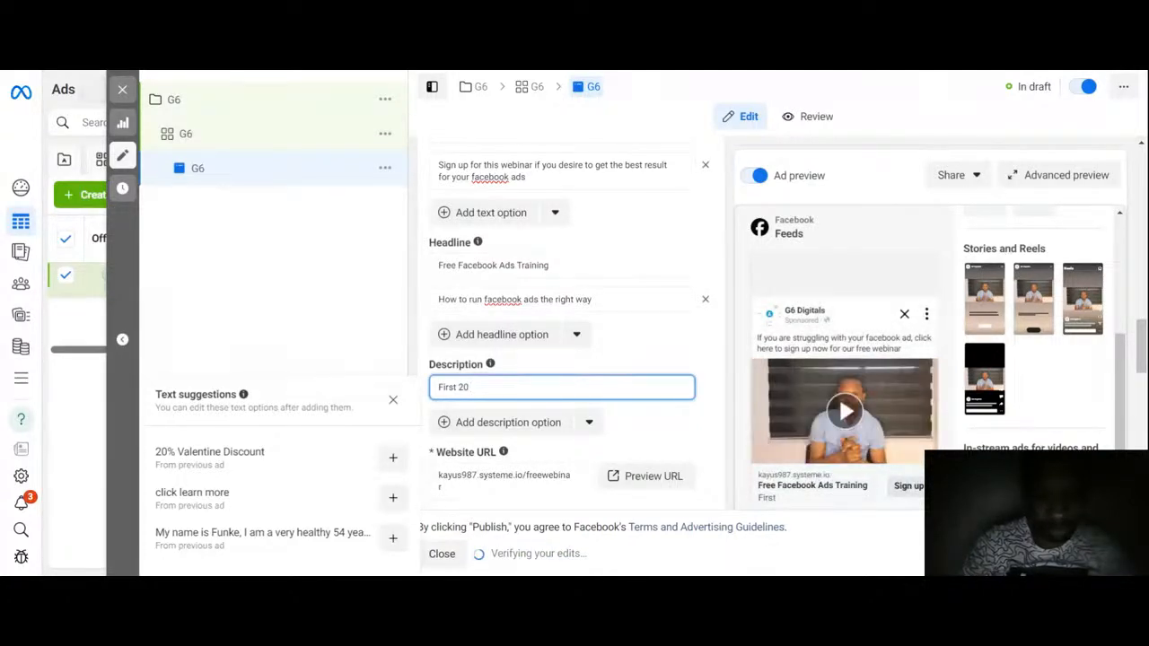
{"action": "type", "text": " people"}
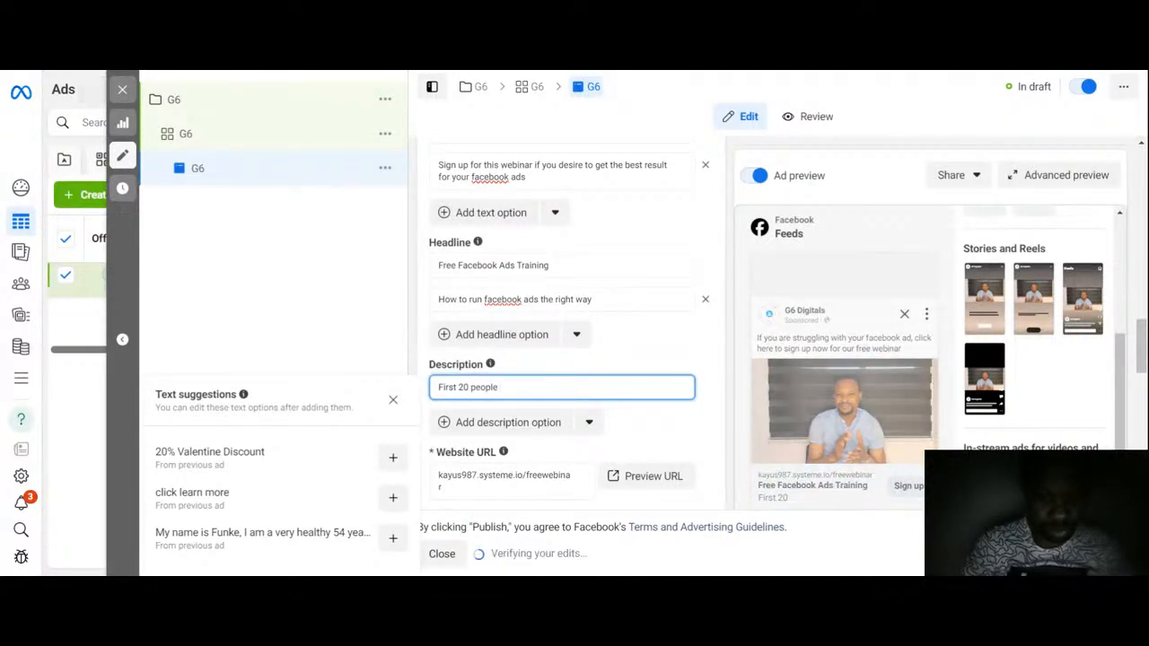
{"action": "type", "text": " onl"}
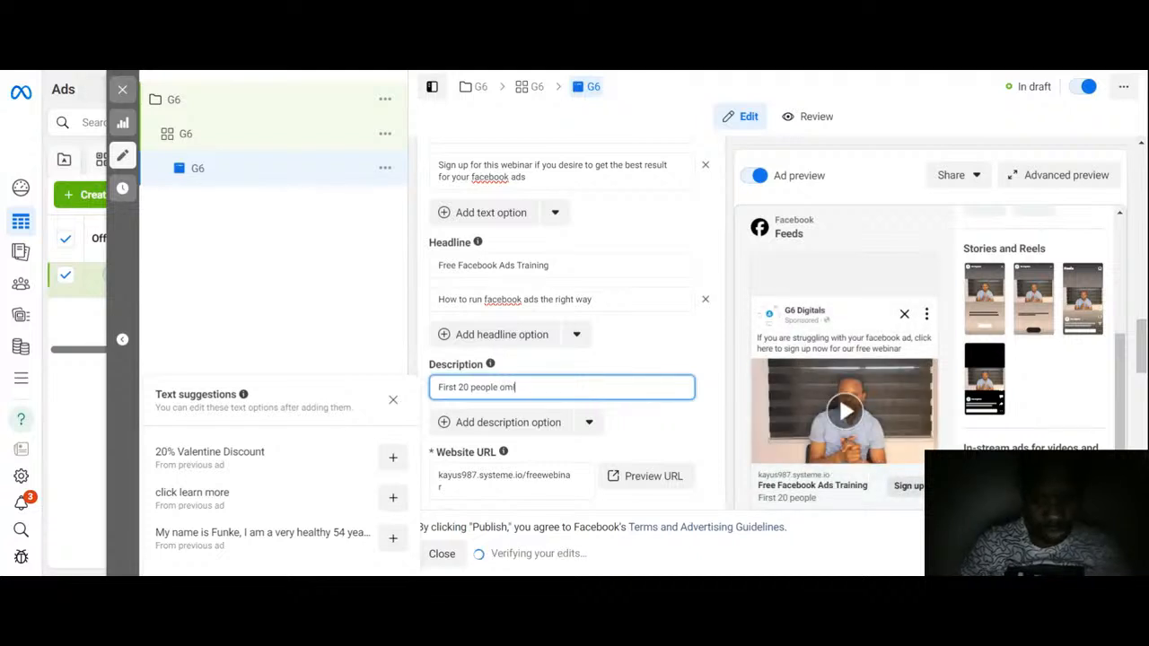
{"action": "type", "text": "y"}
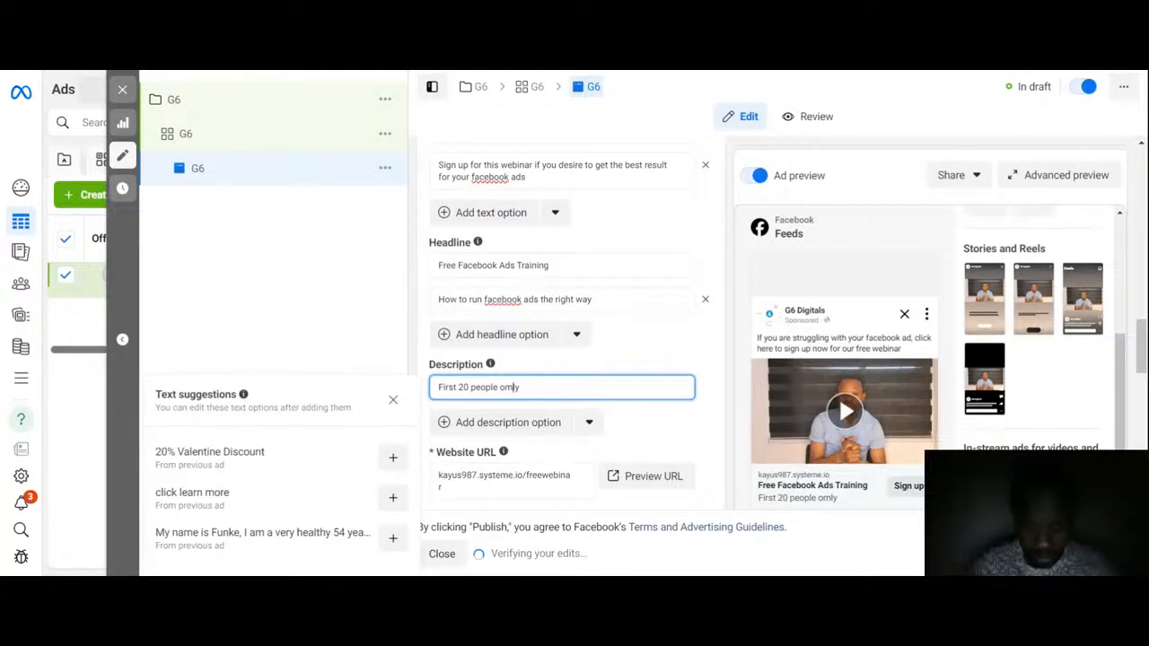
{"action": "key", "text": "BackSpace"}
{"action": "type", "text": "n"}
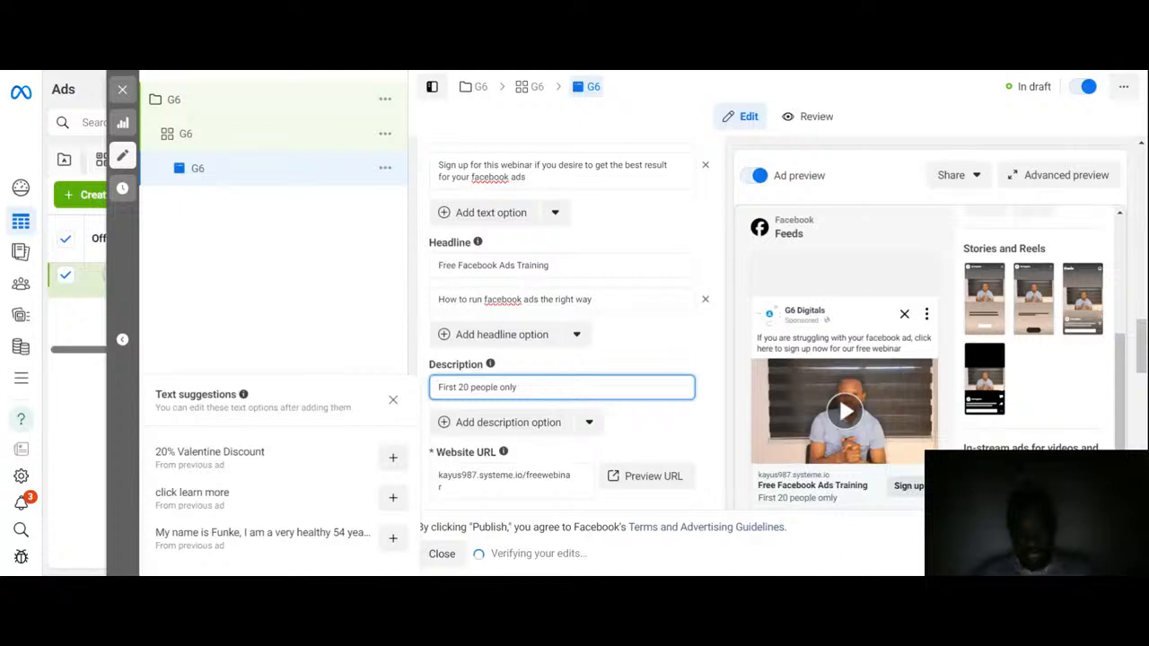
{"action": "left_click", "coordinate": [851, 440]}
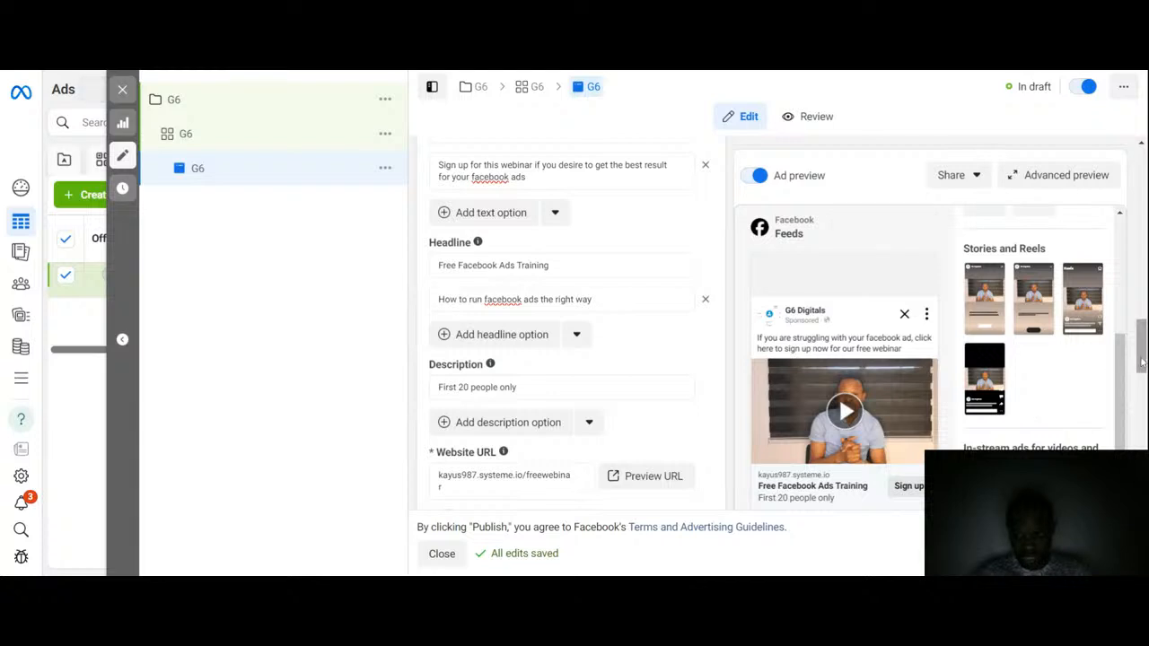
{"action": "left_click_drag", "start_coordinate": [1142, 362], "coordinate": [1141, 393]}
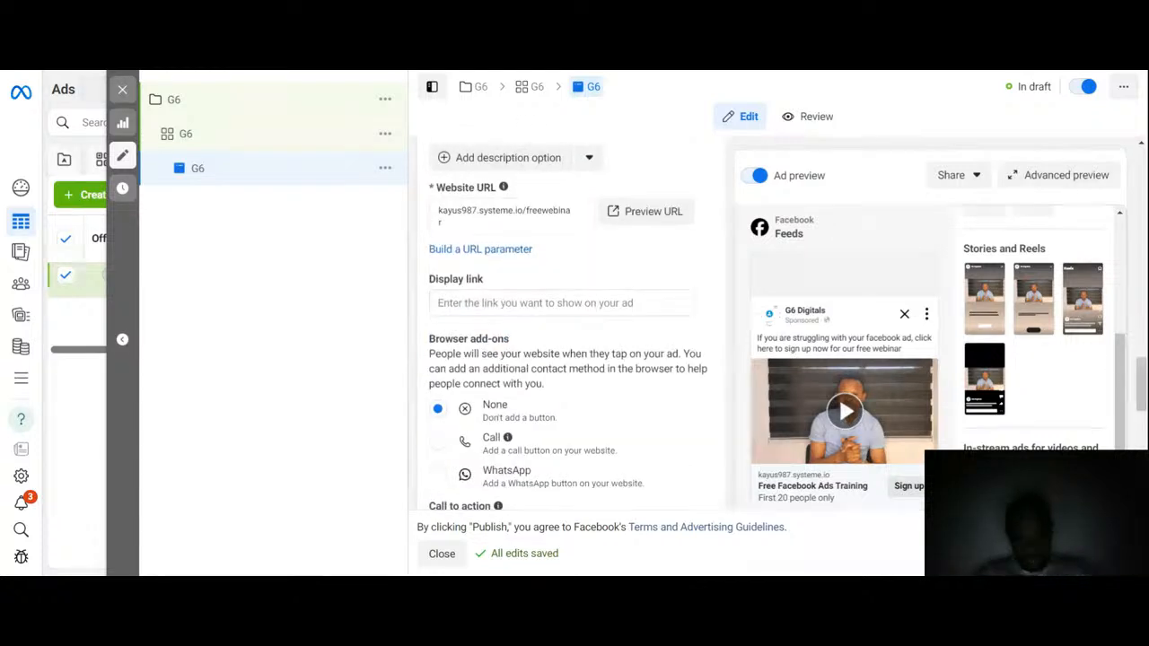
{"action": "left_click", "coordinate": [438, 223]}
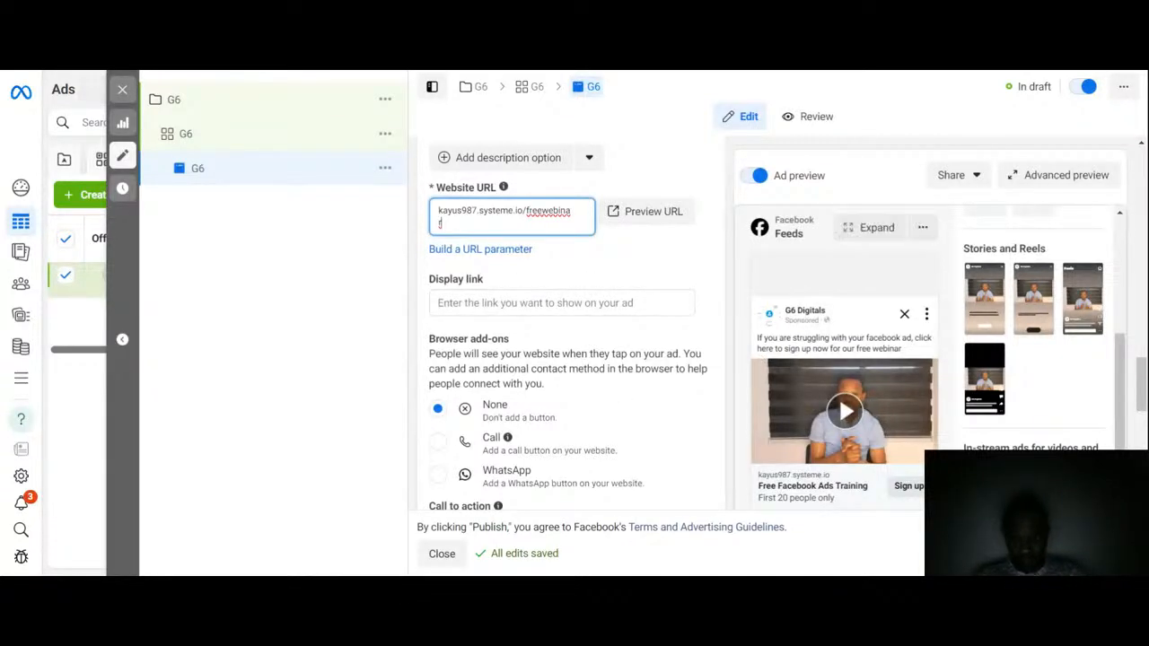
{"action": "scroll", "coordinate": [1142, 385], "scroll_direction": "down", "scroll_amount": 1}
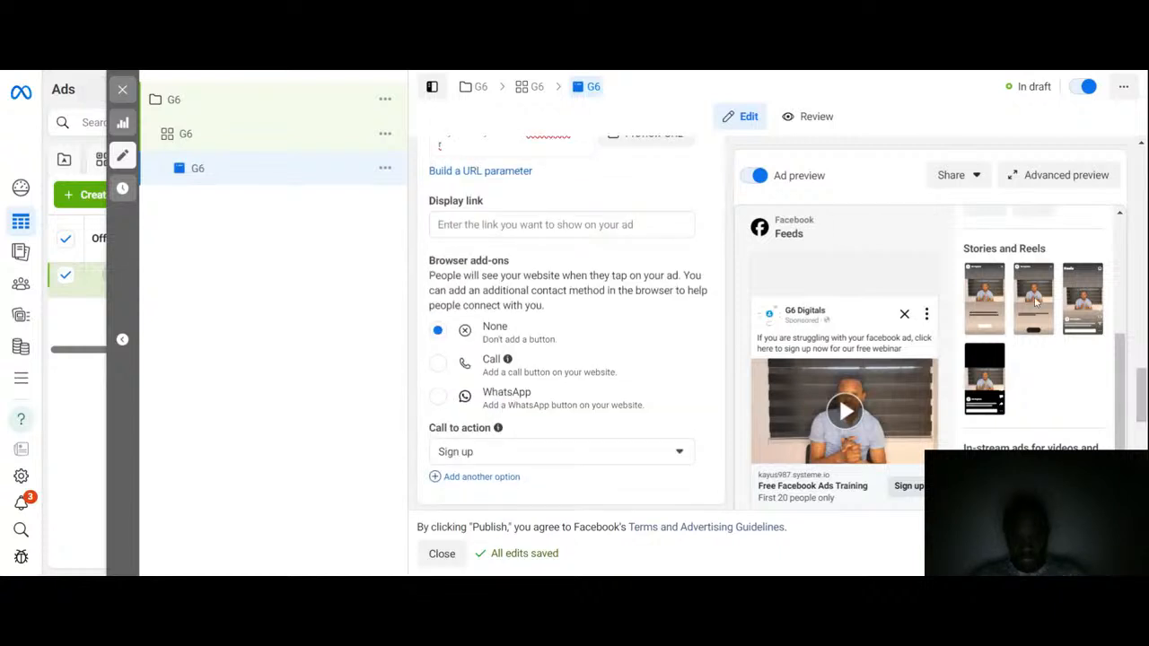
{"action": "scroll", "coordinate": [1140, 401], "scroll_direction": "up", "scroll_amount": 1}
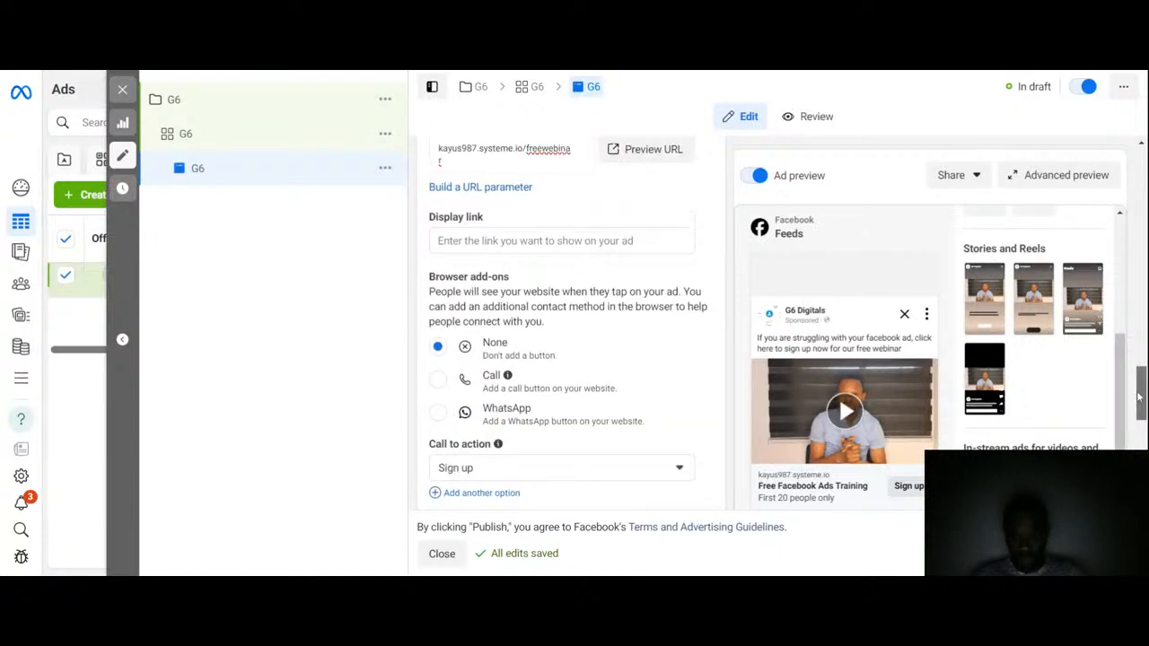
{"action": "mouse_move", "coordinate": [788, 481]}
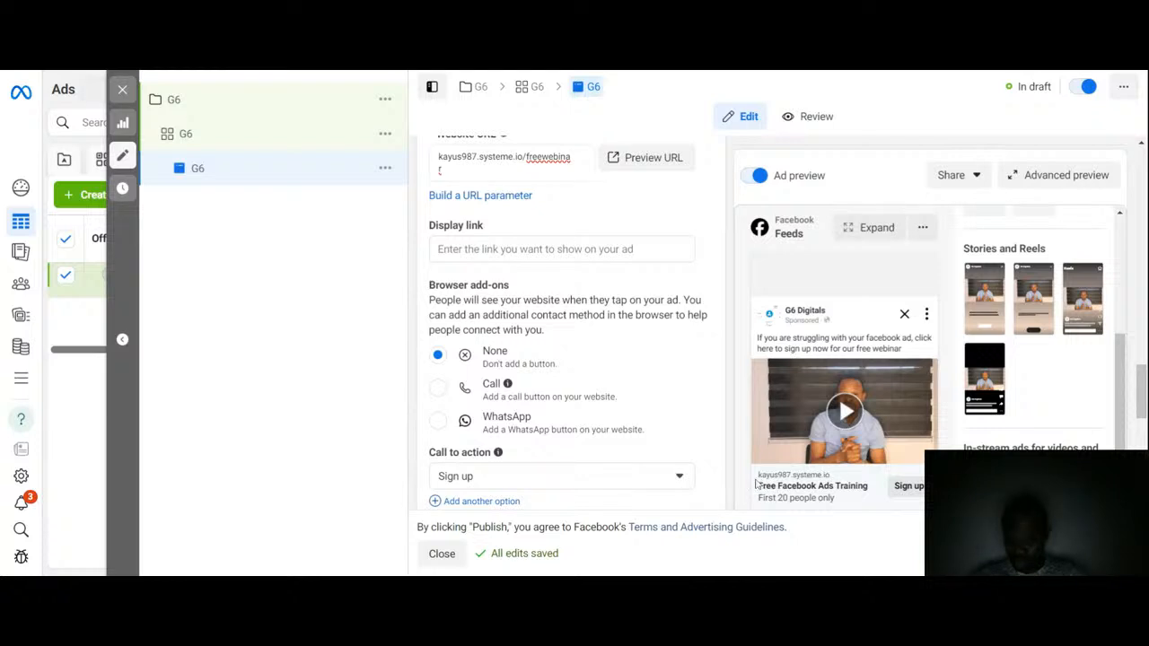
{"action": "left_click", "coordinate": [548, 258]}
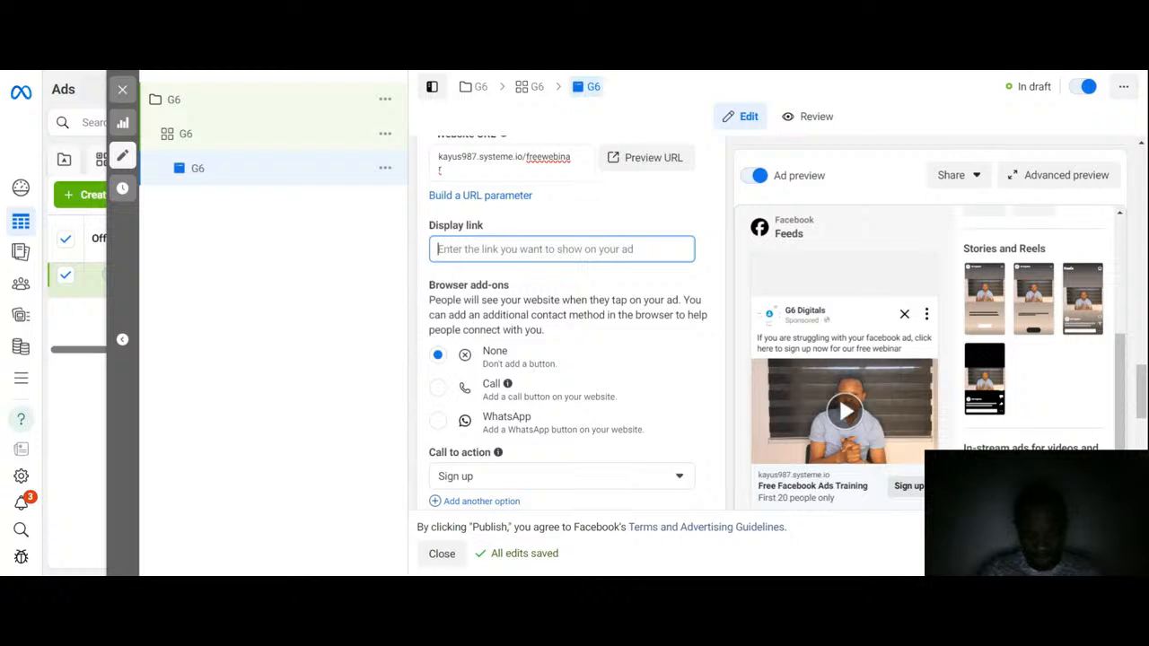
{"action": "type", "text": "kay"}
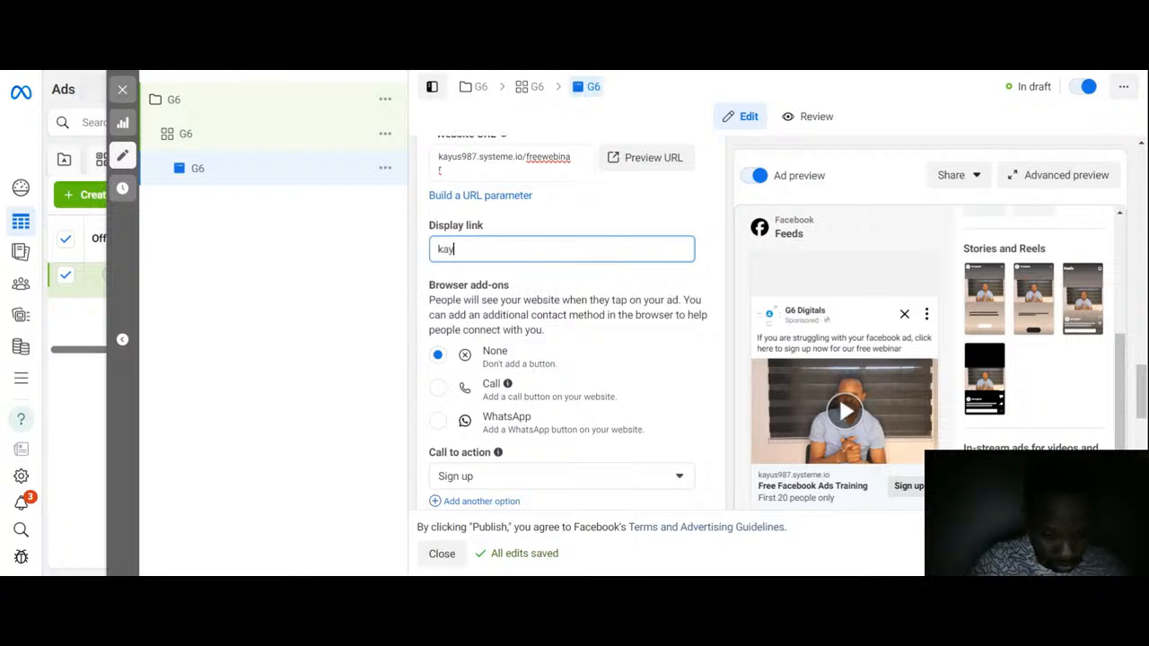
{"action": "type", "text": "us"}
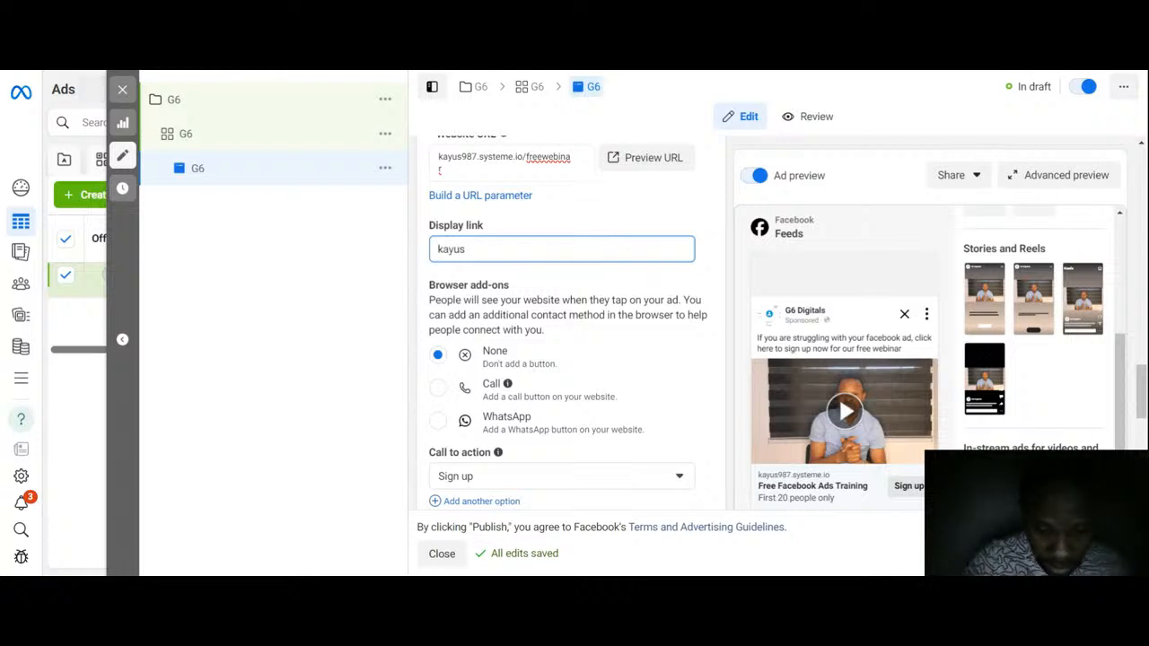
{"action": "type", "text": "987"}
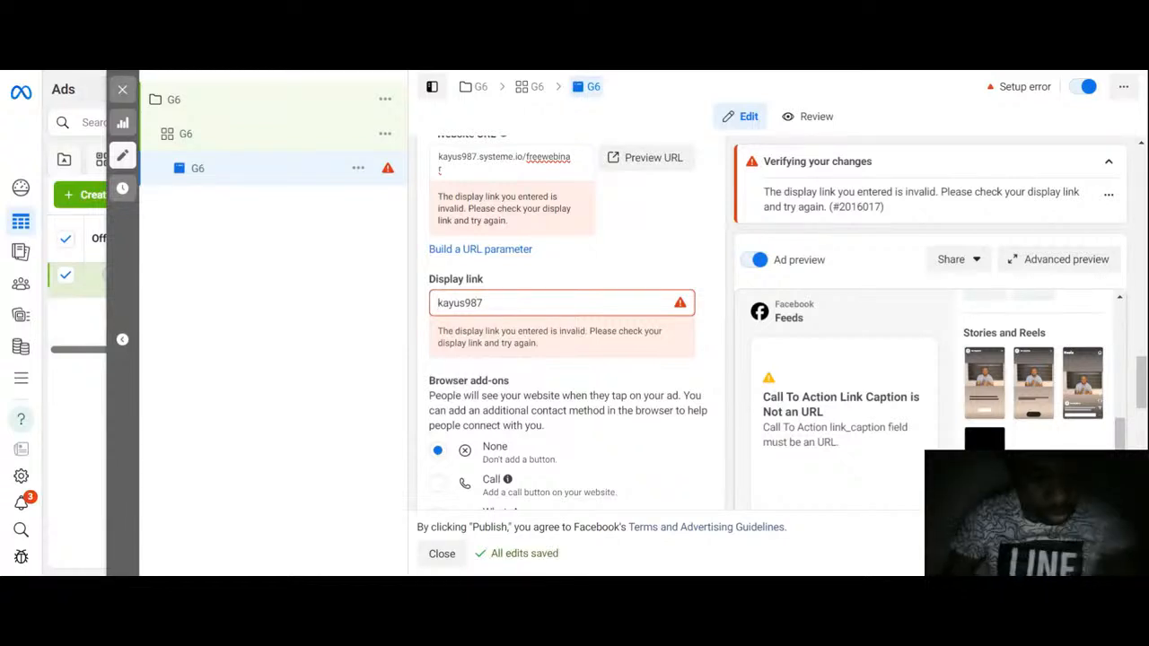
{"action": "type", "text": "www"}
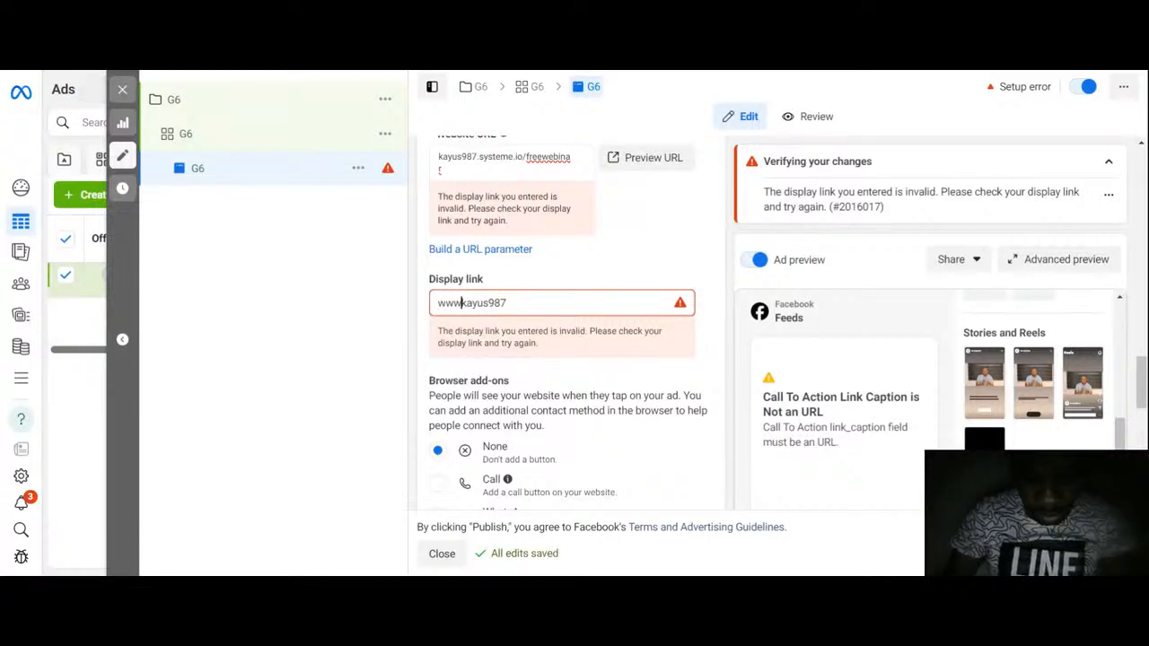
{"action": "type", "text": "."}
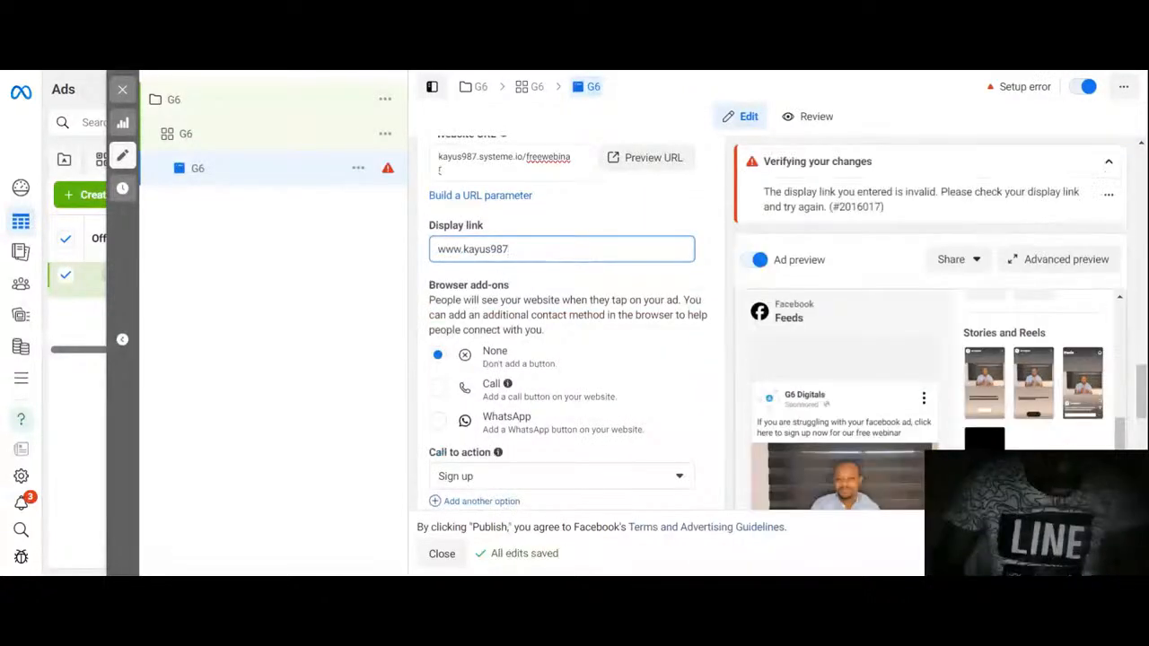
{"action": "type", "text": "com"}
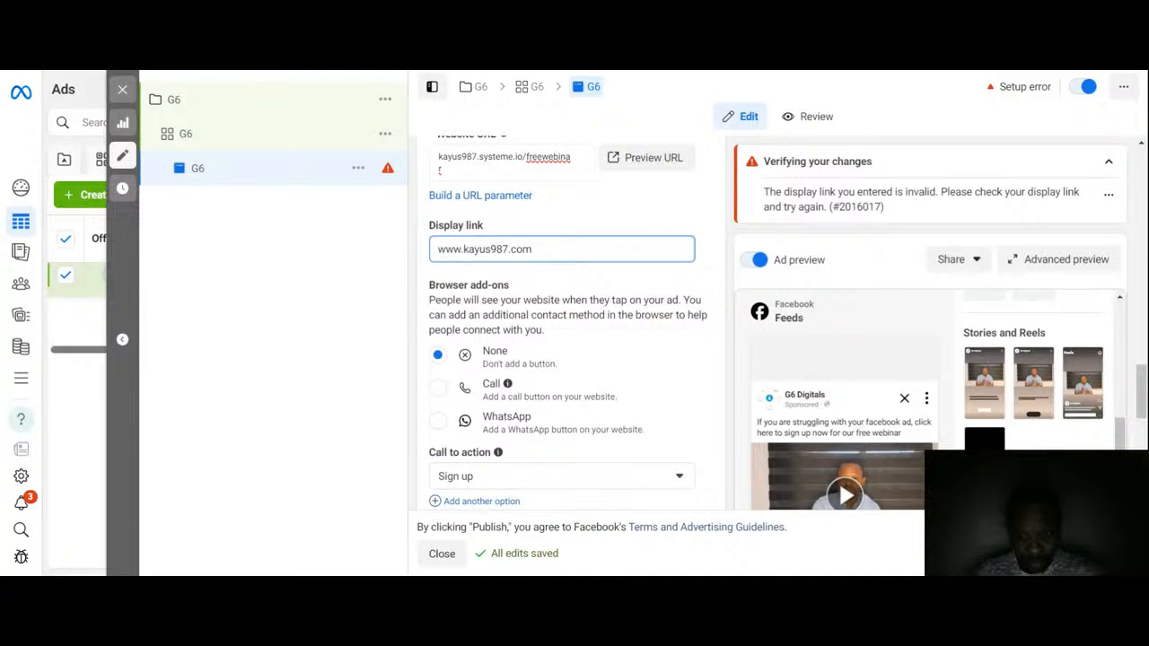
{"action": "left_click", "coordinate": [676, 274]}
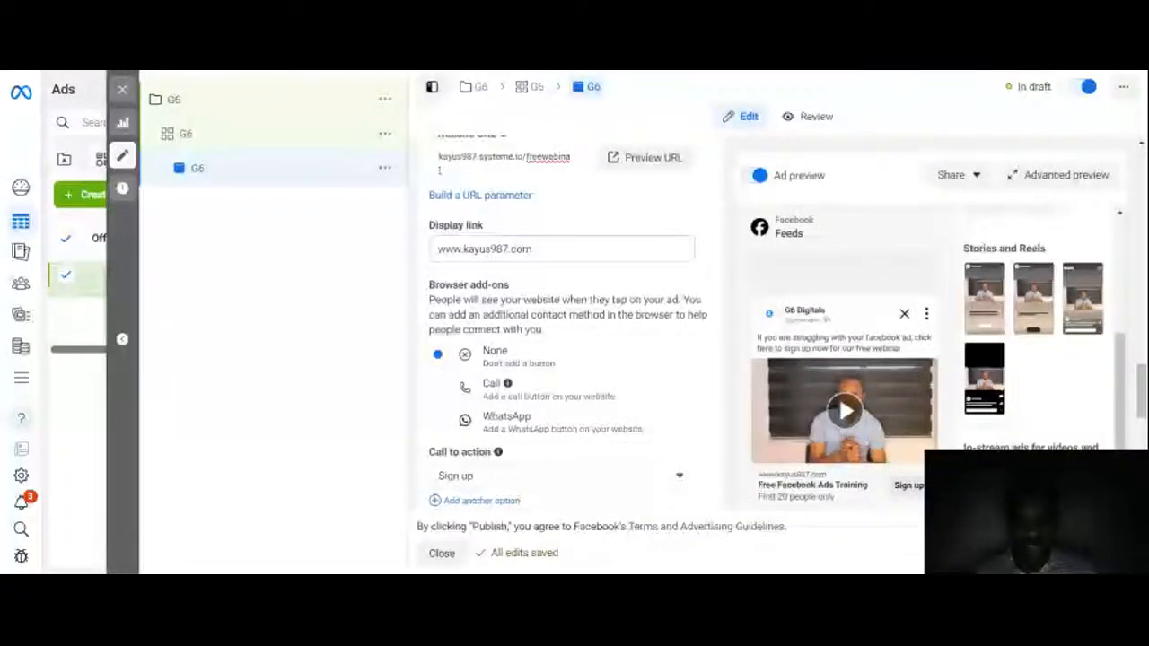
{"action": "left_click", "coordinate": [504, 251]}
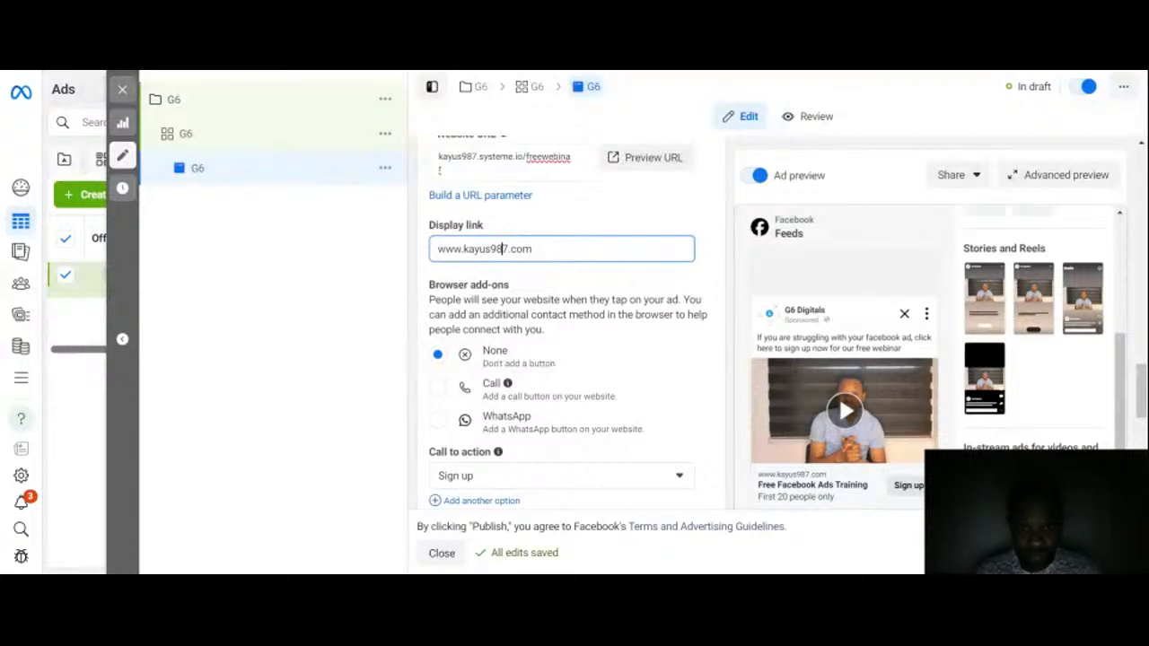
{"action": "key", "text": "BackSpace"}
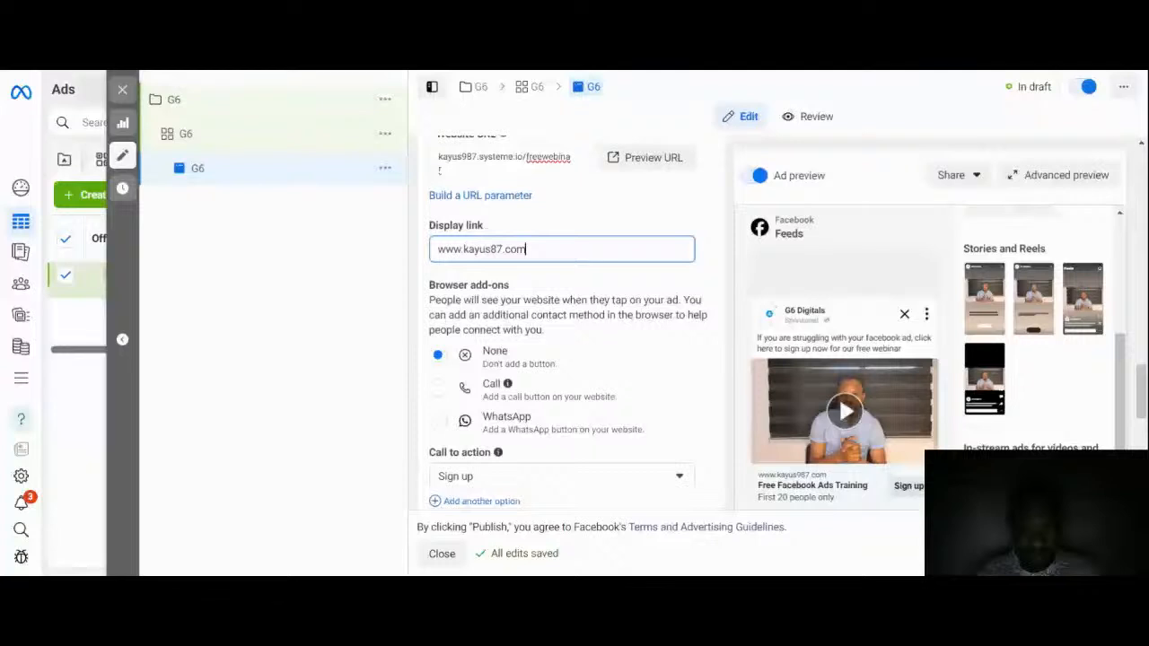
{"action": "key", "text": "Left"}
{"action": "key", "text": "Left"}
{"action": "key", "text": "Left"}
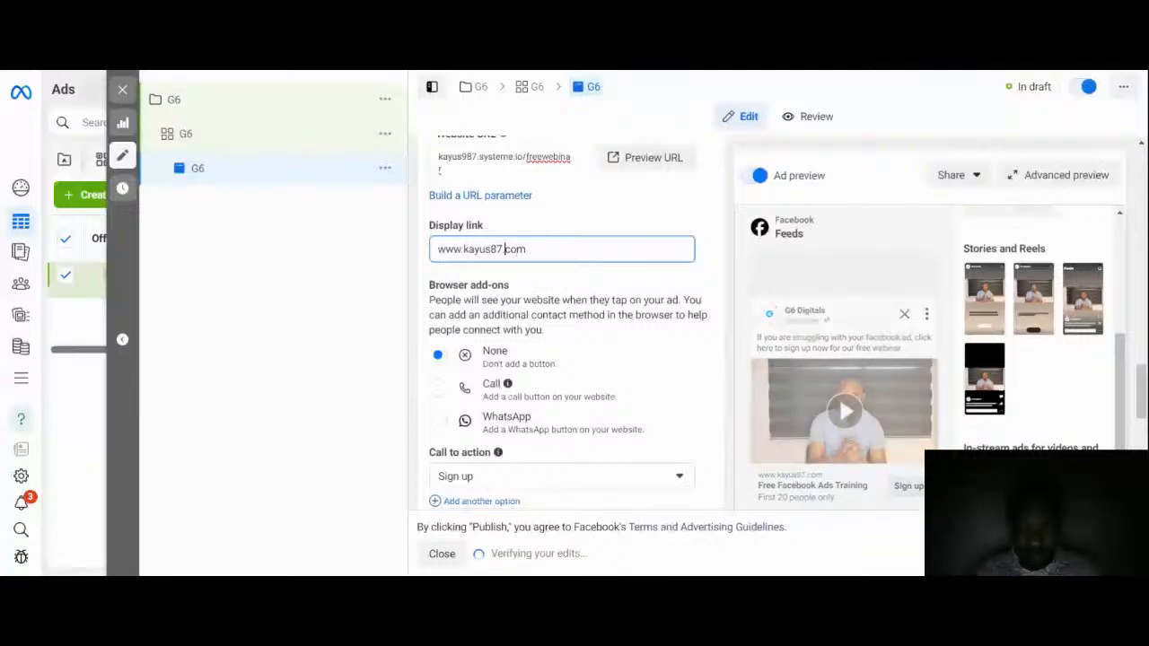
{"action": "key", "text": "BackSpace"}
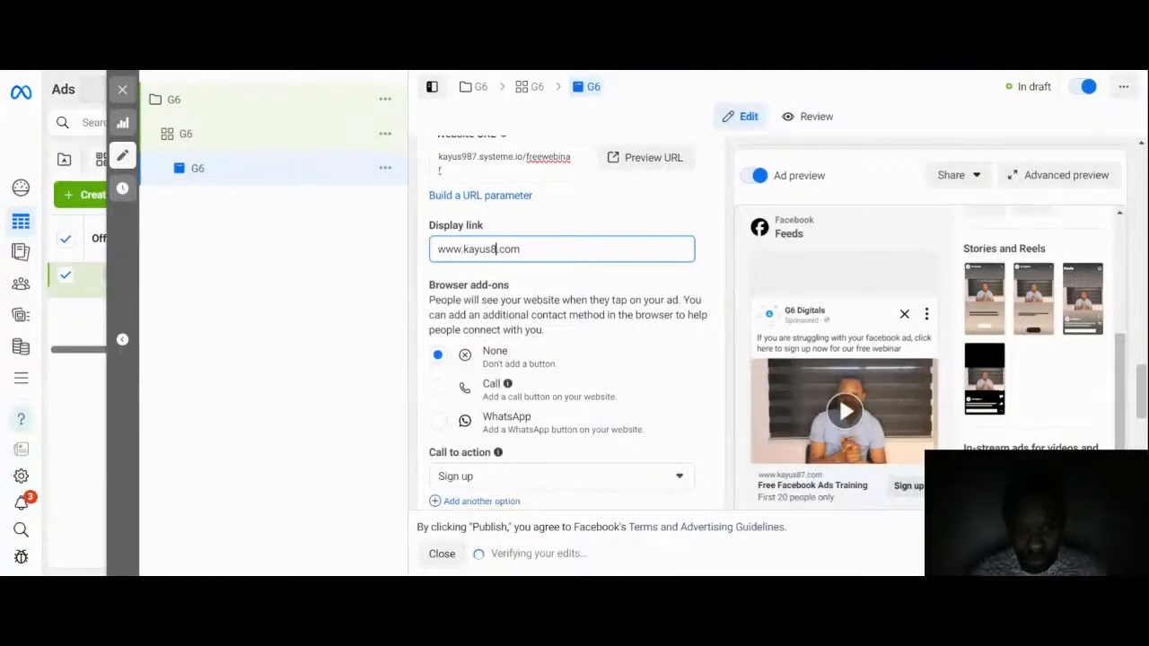
{"action": "key", "text": "BackSpace"}
{"action": "key", "text": "BackSpace"}
{"action": "key", "text": "BackSpace"}
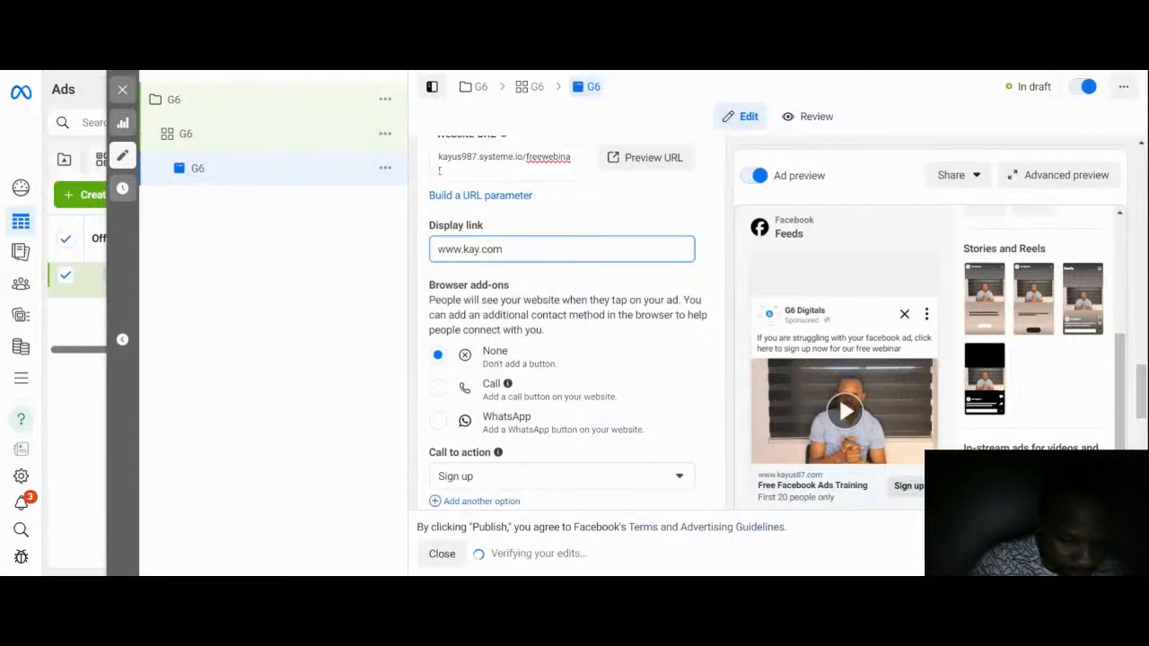
{"action": "type", "text": "de"}
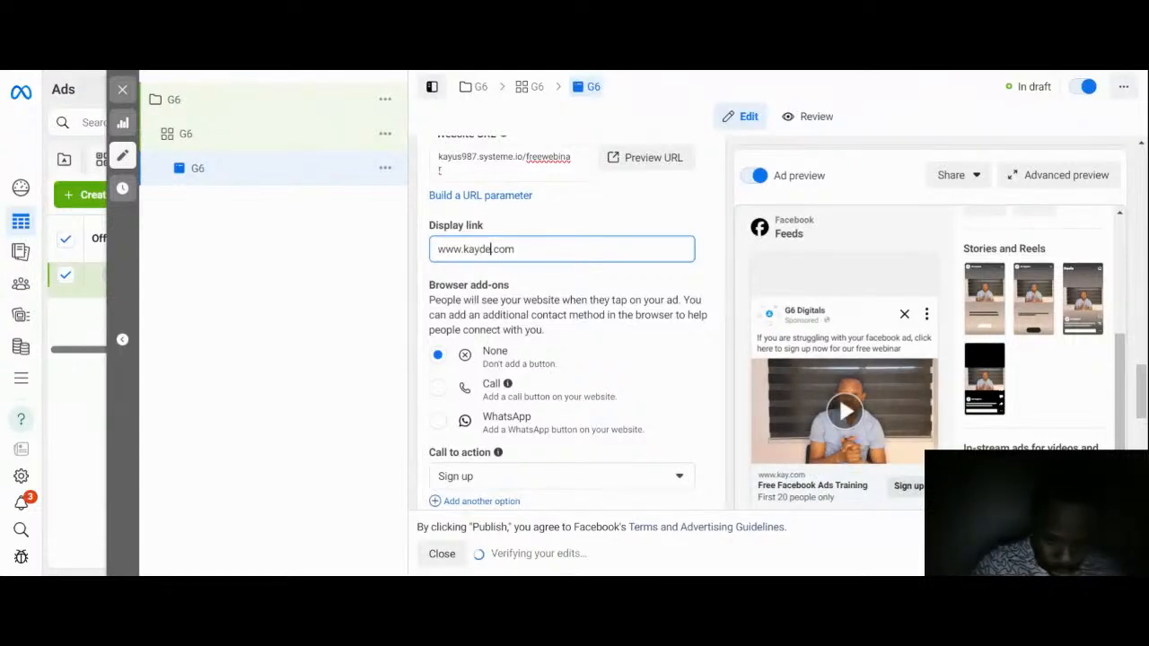
{"action": "type", "text": "coac"}
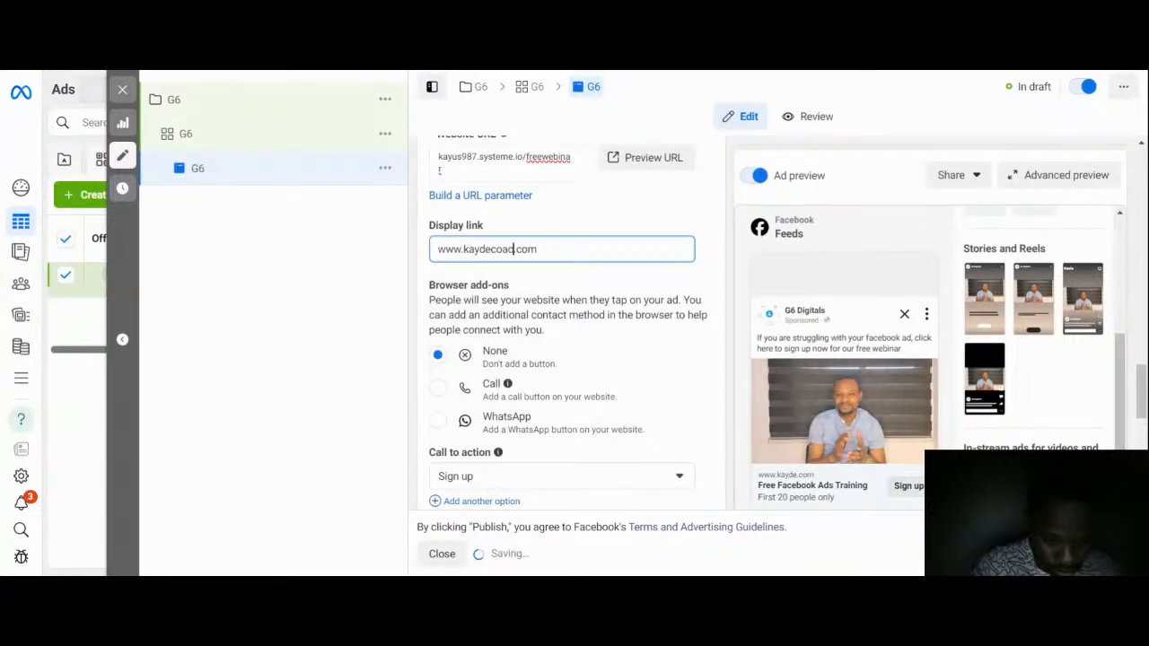
{"action": "type", "text": "h"}
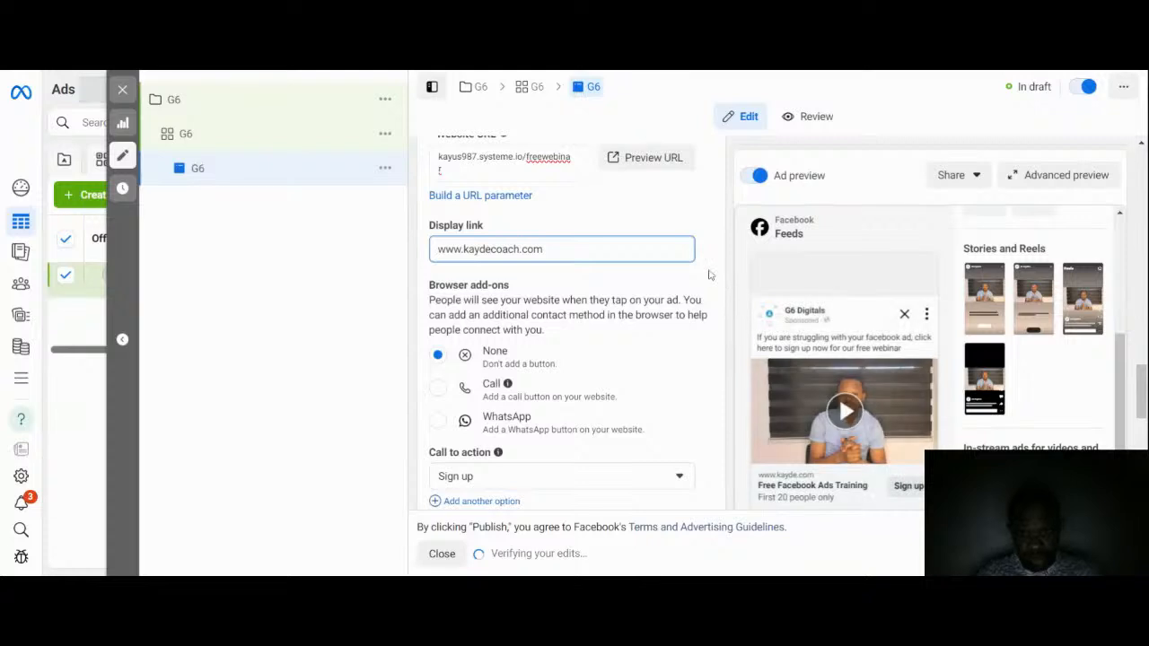
{"action": "left_click", "coordinate": [709, 274]}
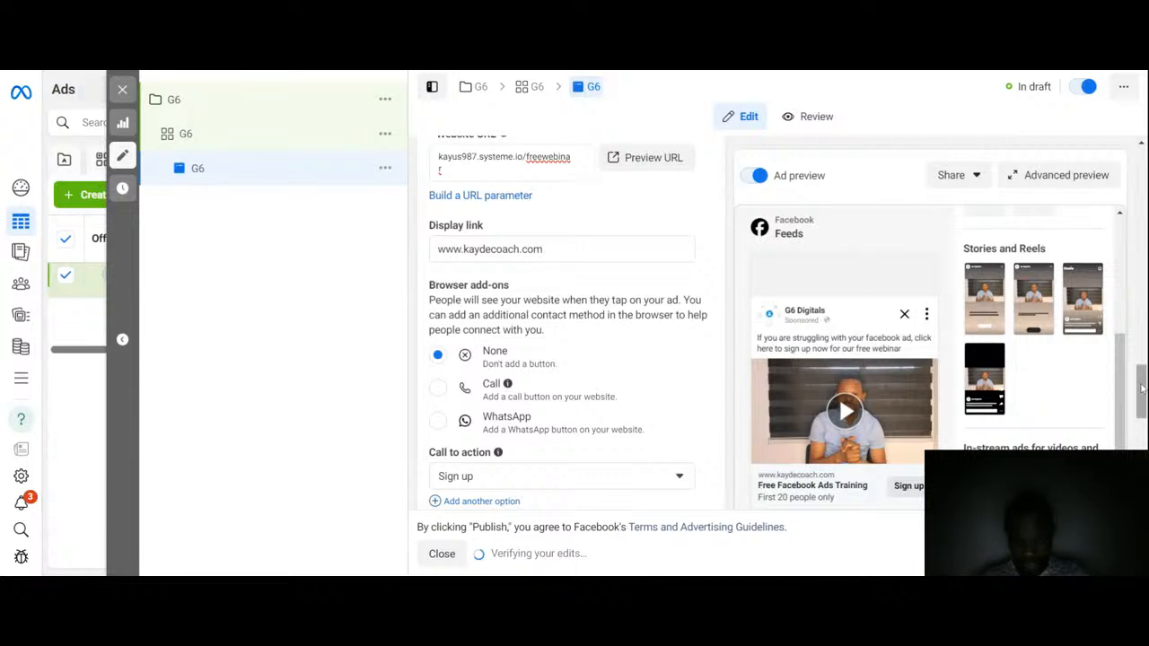
{"action": "left_click_drag", "start_coordinate": [1142, 388], "coordinate": [1143, 408]}
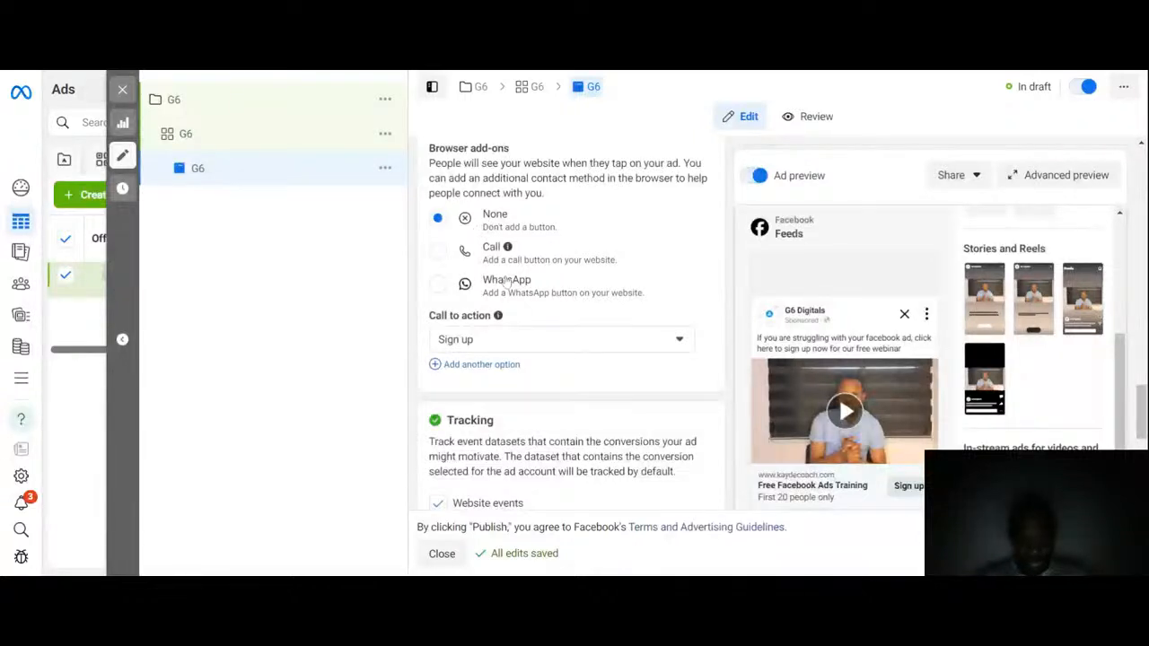
{"action": "left_click", "coordinate": [438, 252]}
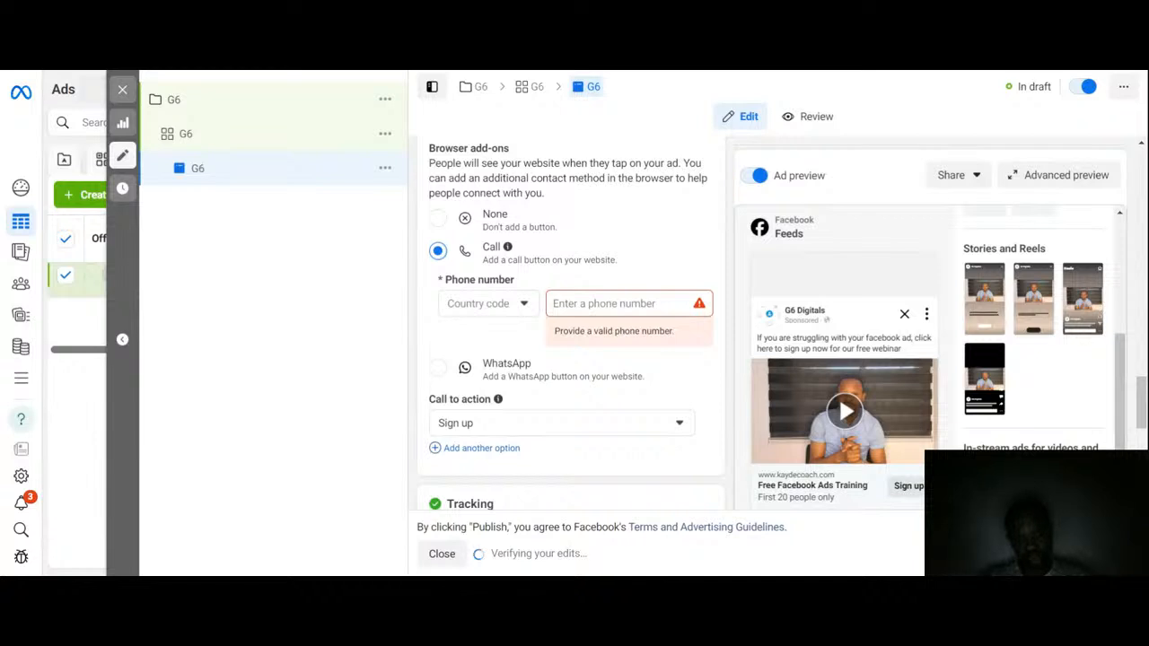
{"action": "left_click", "coordinate": [438, 369]}
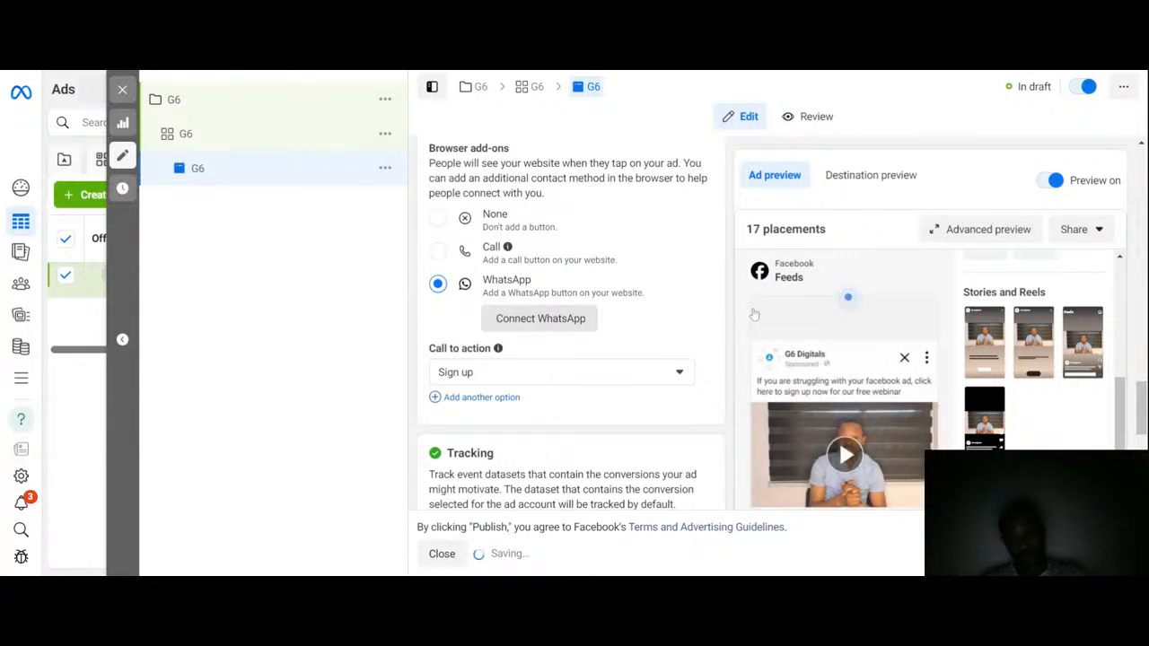
{"action": "left_click", "coordinate": [438, 220]}
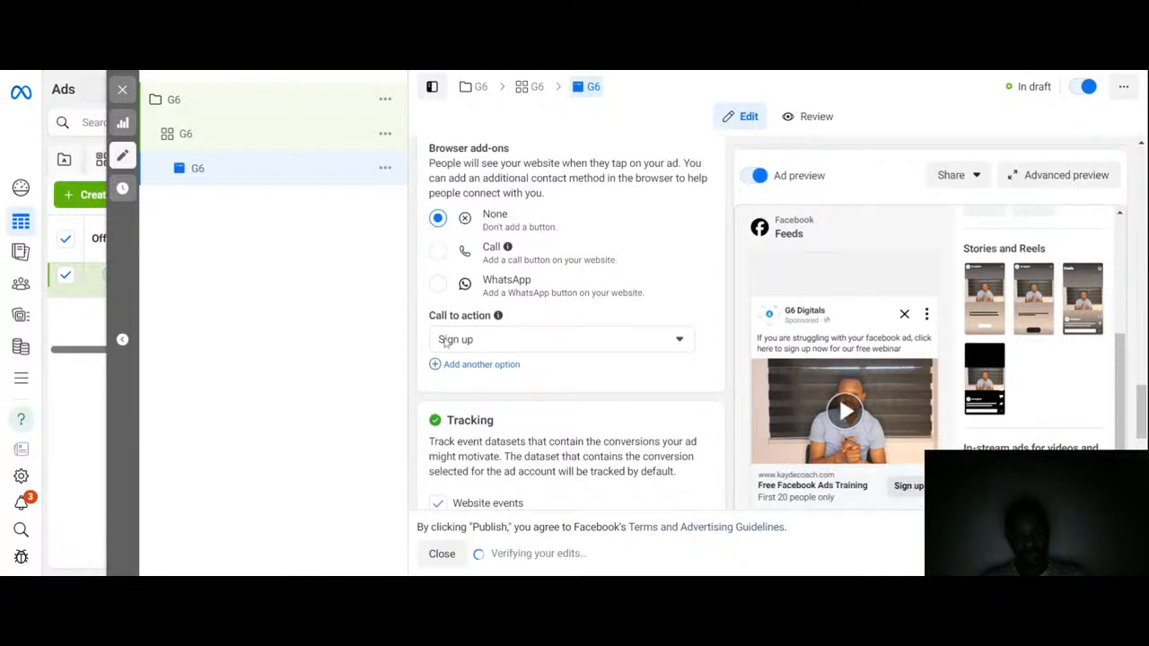
Step: Add 'Learn more' as a second call to action option below 'Sign up'
{"action": "left_click", "coordinate": [497, 345]}
{"action": "left_click", "coordinate": [496, 345]}
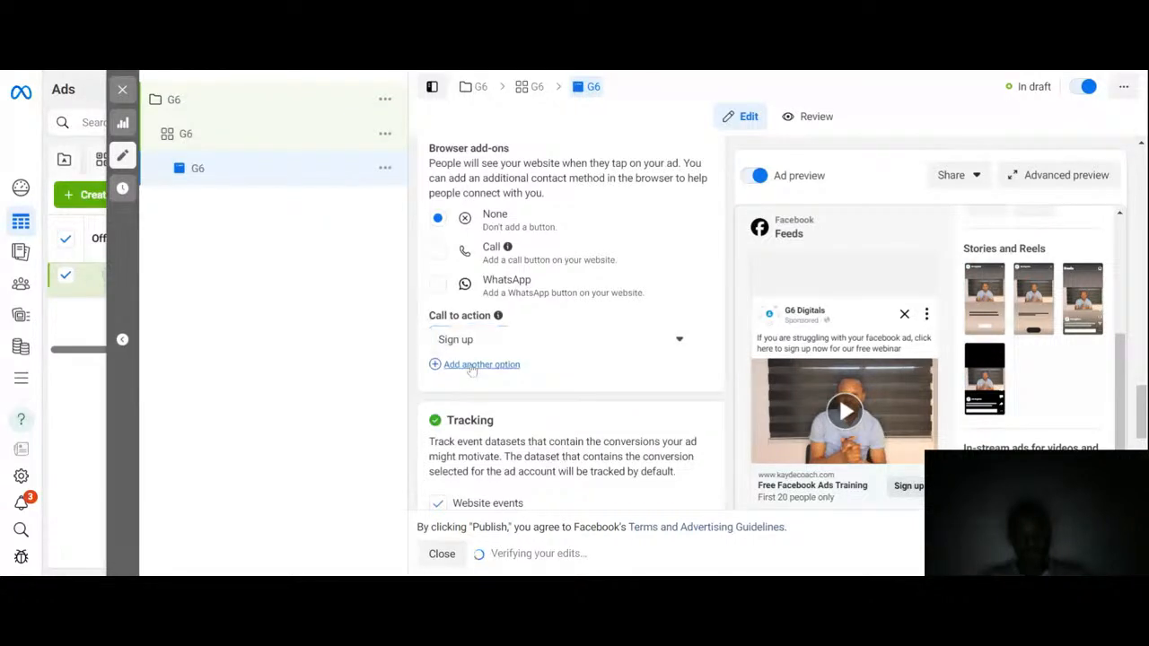
{"action": "left_click", "coordinate": [470, 366]}
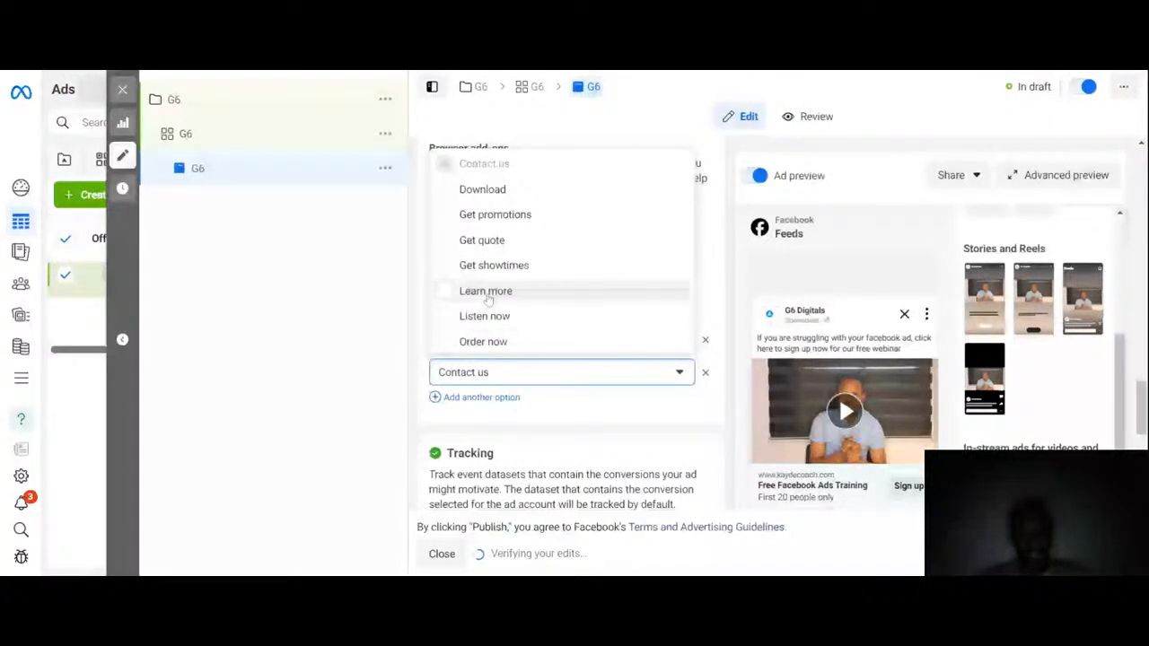
{"action": "left_click", "coordinate": [485, 292]}
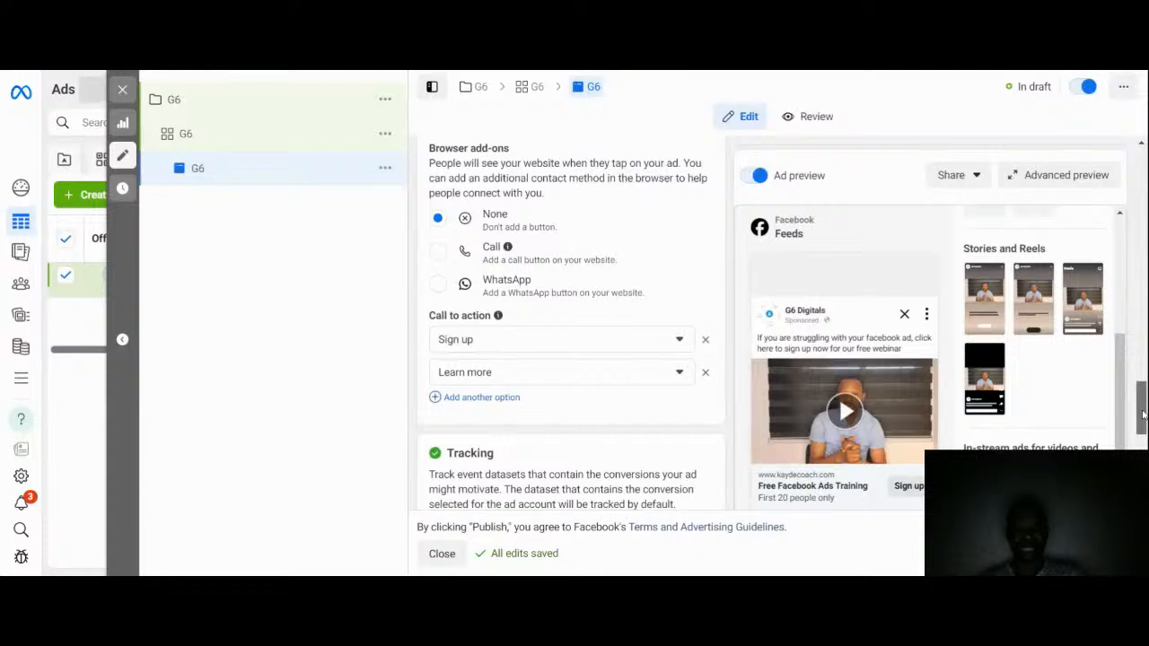
Step: Review the ad's tracking and URL parameters settings
{"action": "left_click_drag", "start_coordinate": [1142, 411], "coordinate": [1143, 453]}
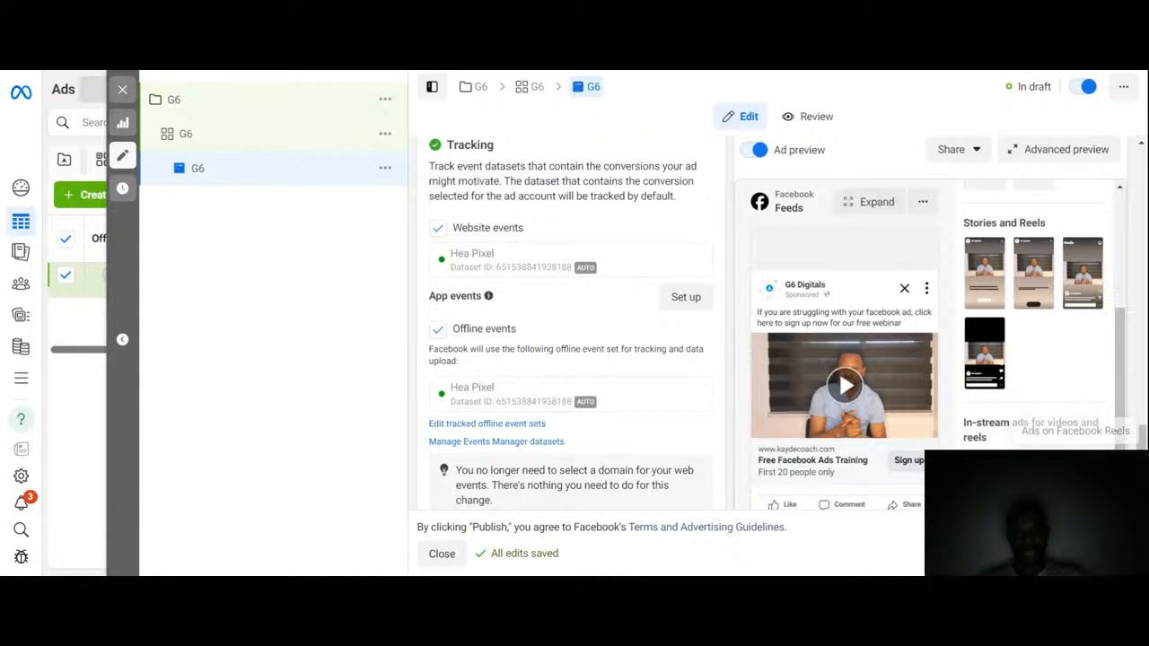
{"action": "scroll", "coordinate": [895, 408], "scroll_direction": "down", "scroll_amount": 1}
{"action": "scroll", "coordinate": [772, 314], "scroll_direction": "down", "scroll_amount": 1}
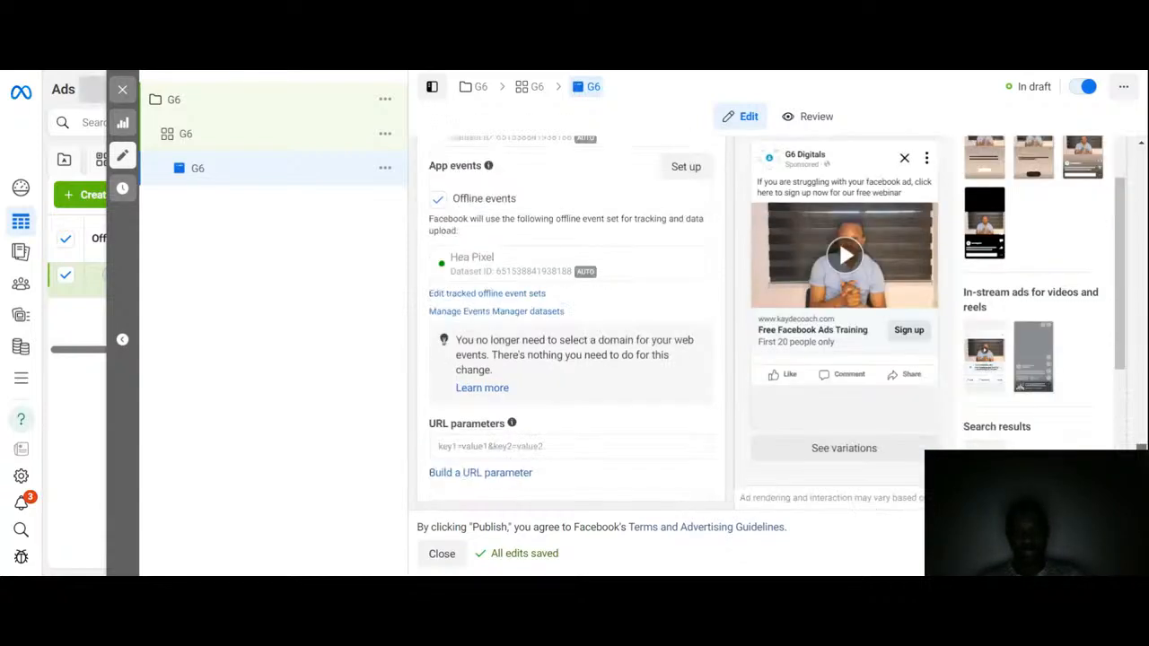